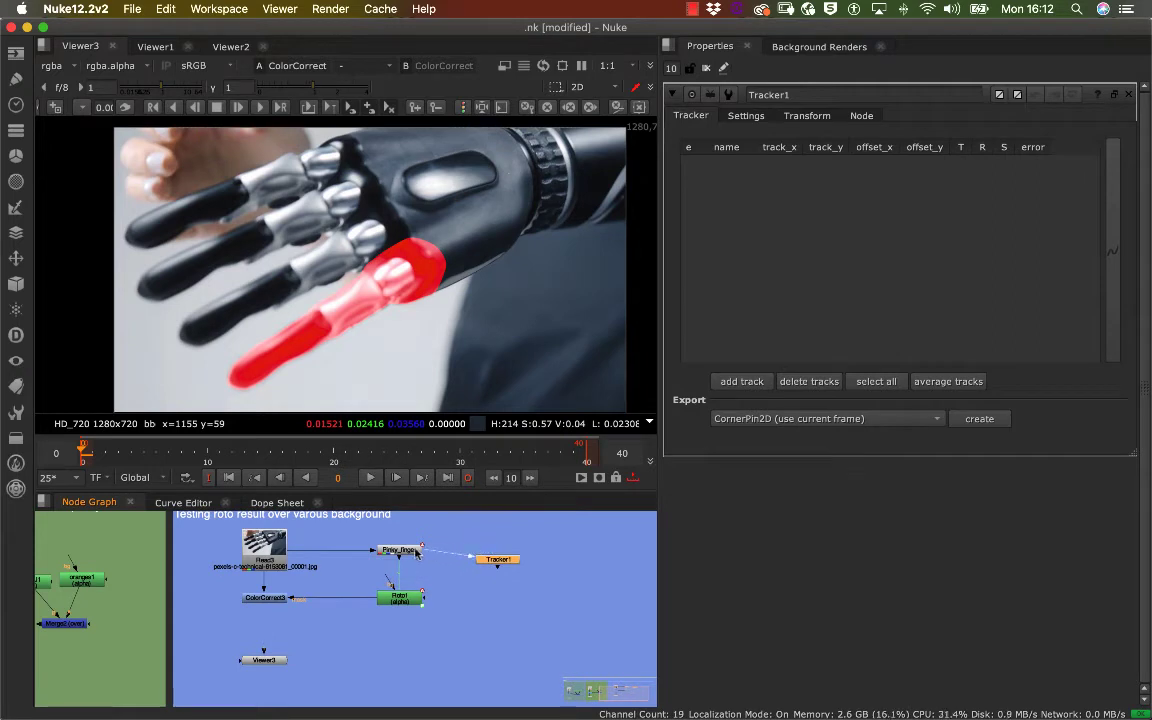
Step: Align the Tracker1 node in a row with the Pinky_finger node and rename it Ring_finger_Tracker
left_click_drag(495, 562, 466, 553)
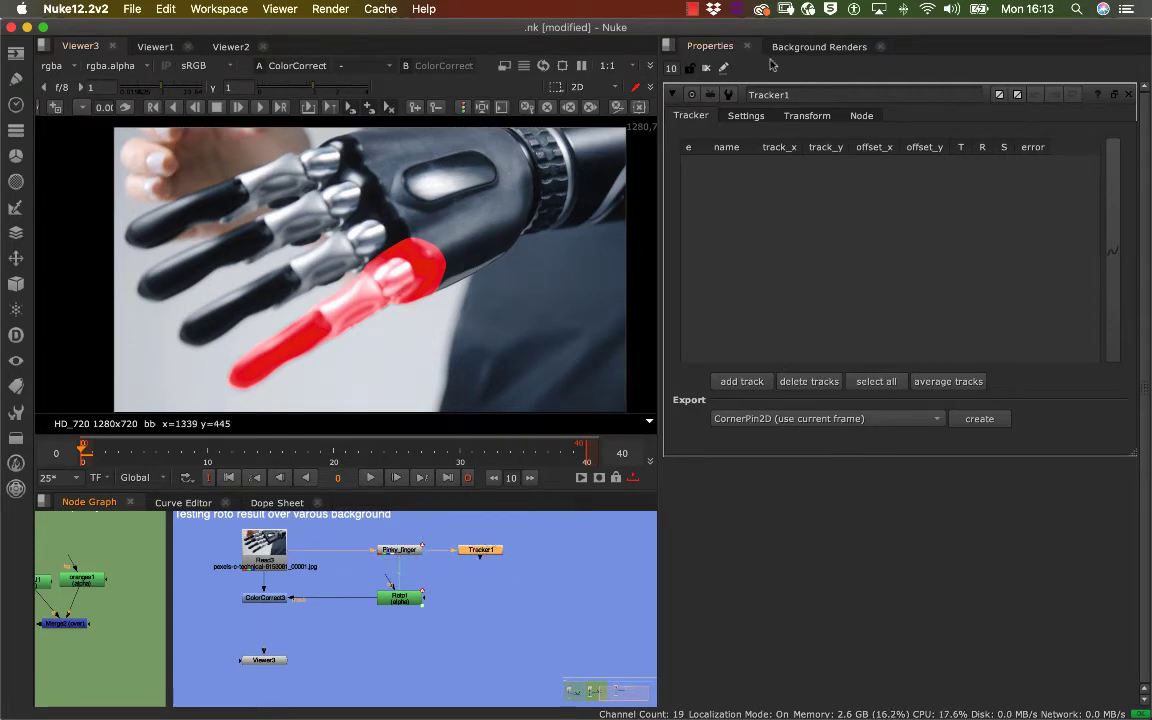
double_click(797, 94)
key("super+c")
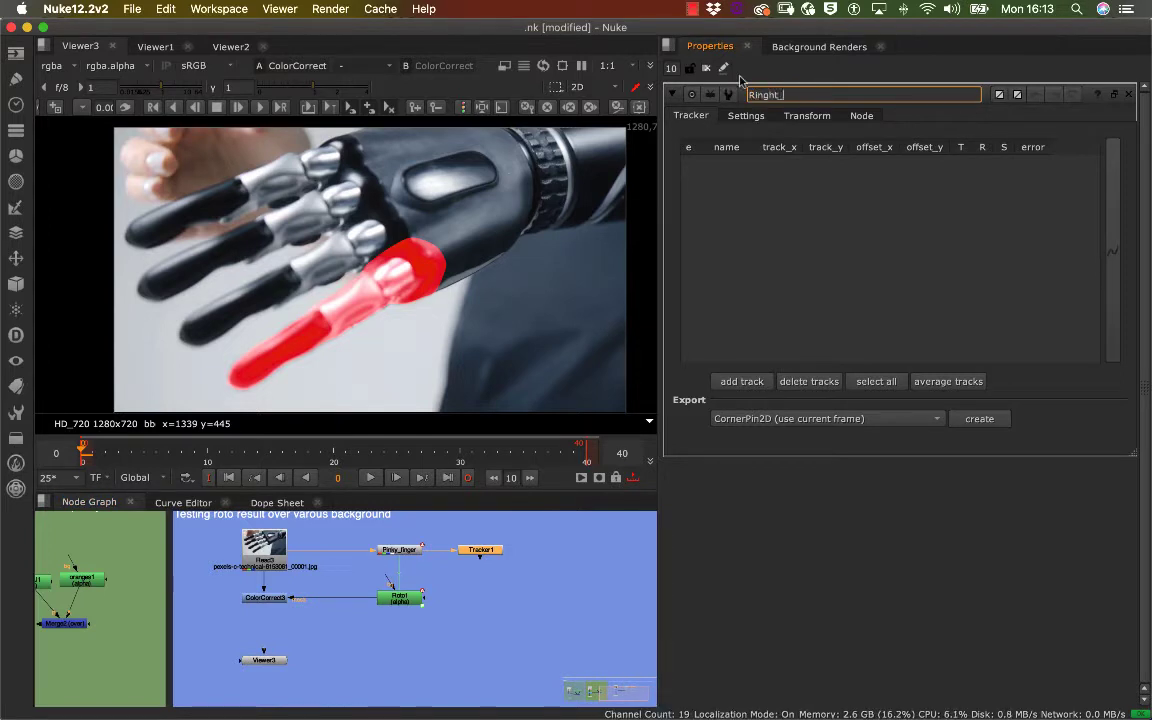
type("Ring_finger_Tracker")
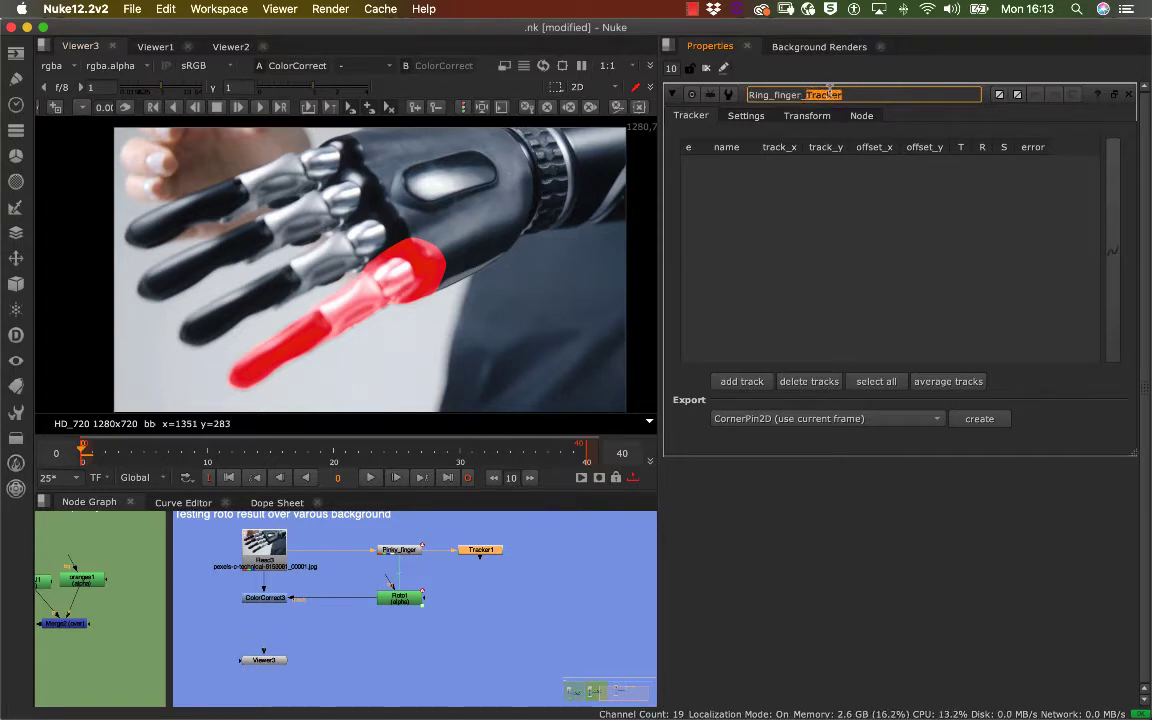
Step: Rename the Pinky_finger node as Pinky_finger_Tracker
double_click(403, 551)
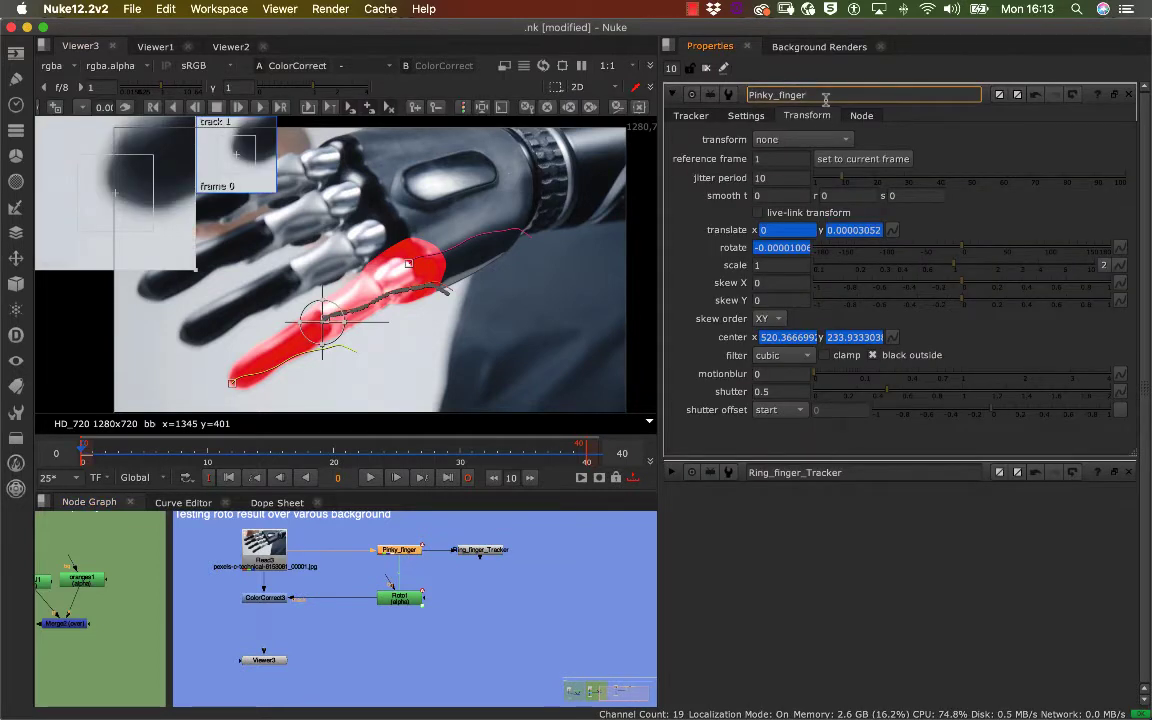
type("_")
key("super+v")
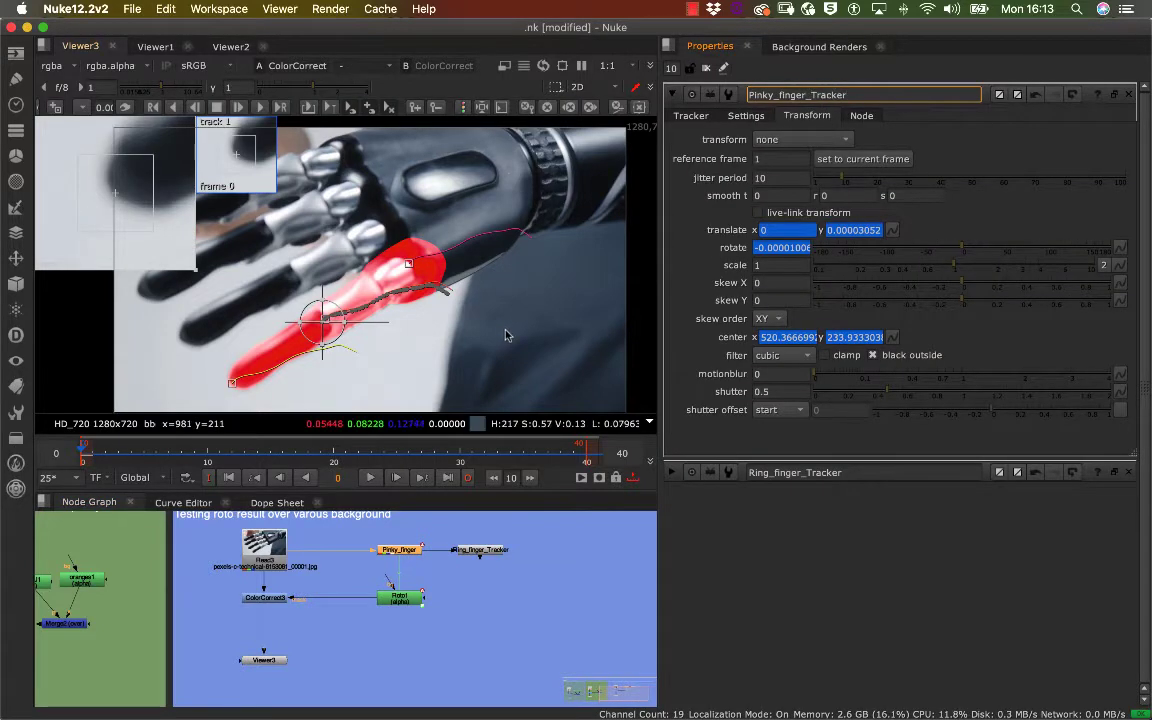
left_click(473, 586)
Step: Select and deselect the Ring_finger_Tracker node to check when its tracking controls are shown
left_click(485, 551)
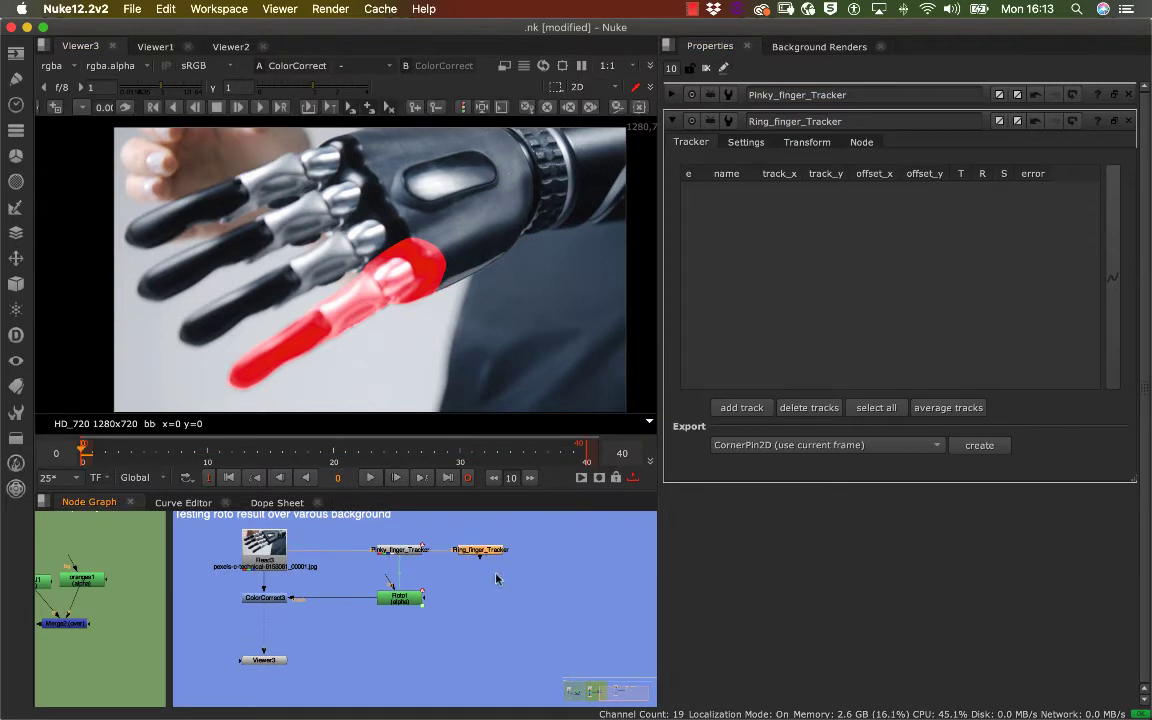
left_click(498, 577)
left_click(481, 553)
left_click(474, 586)
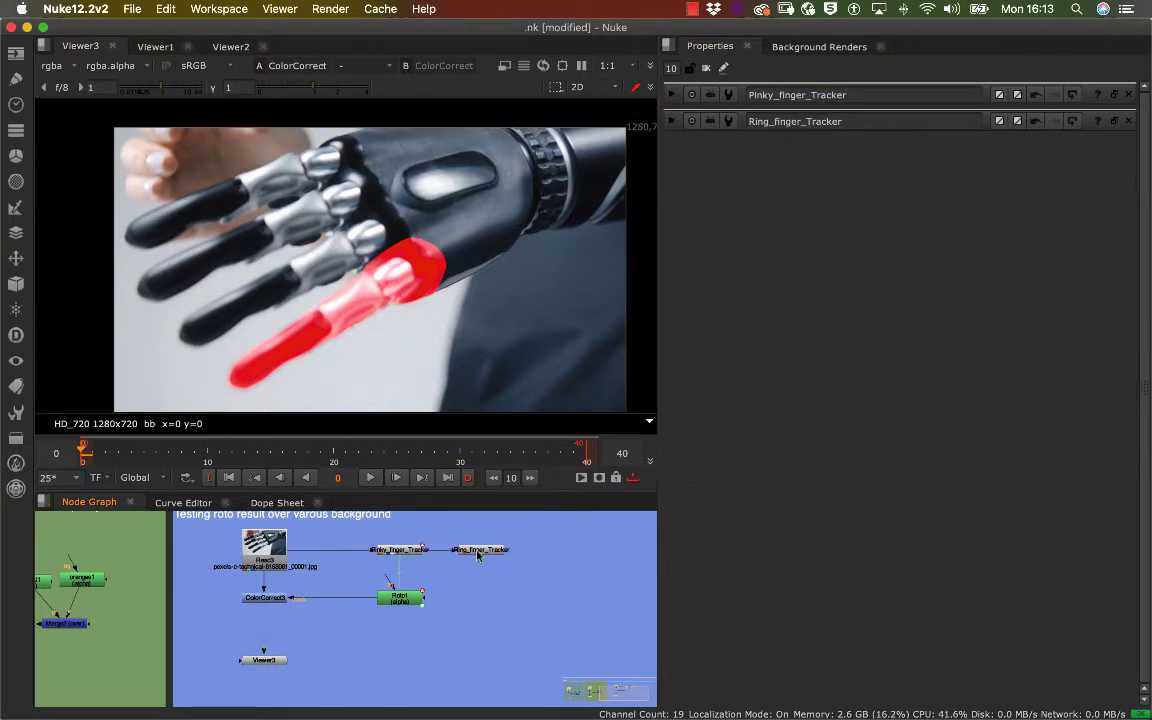
left_click(481, 553)
double_click(485, 555)
left_click(486, 573)
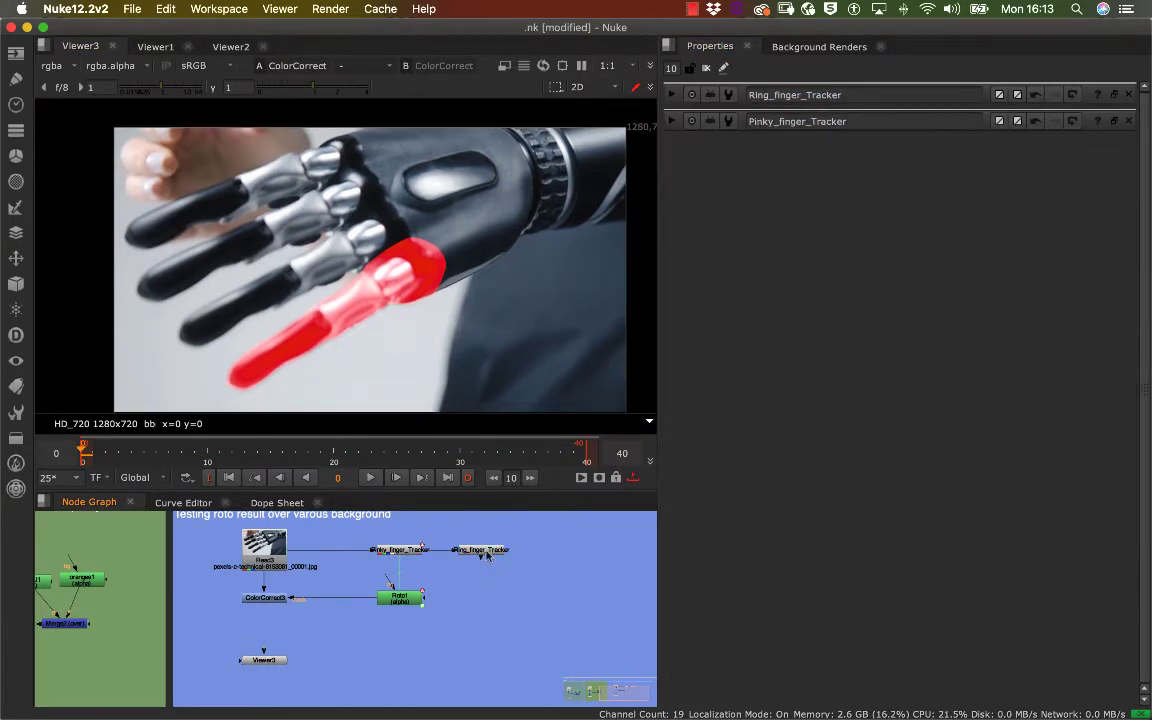
Step: Add a first track to Ring_finger_Tracker and place it on the ring fingertip at about x 186, y 202
left_click(488, 554)
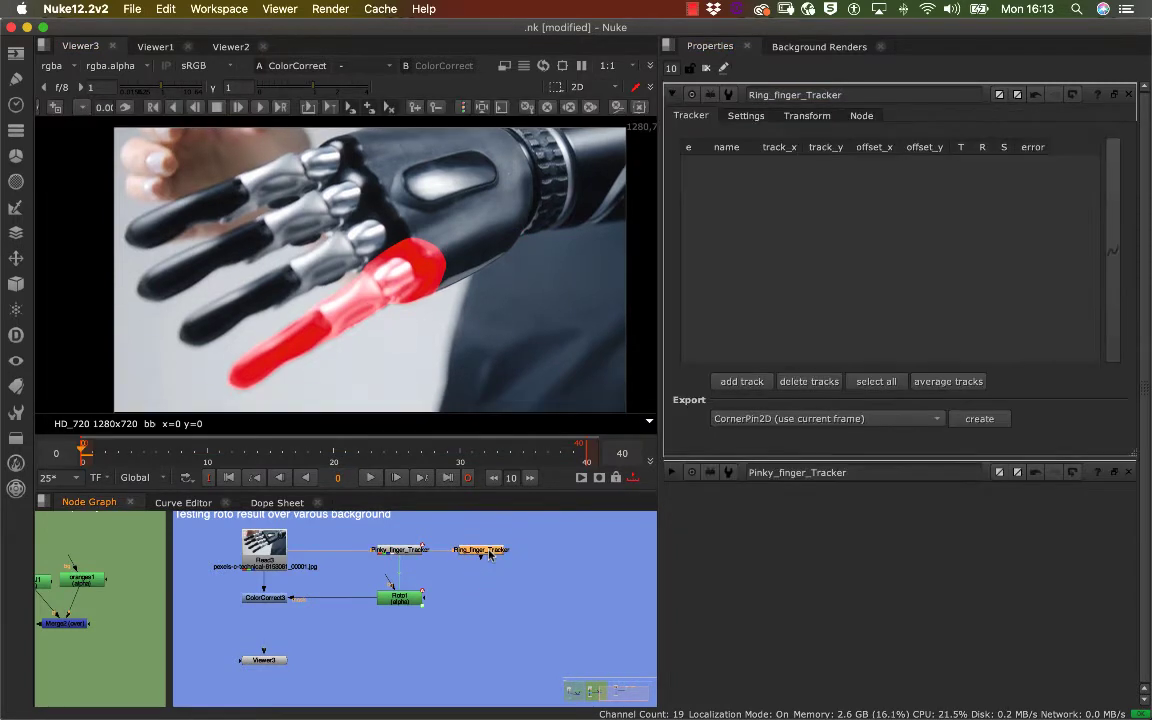
left_click(744, 381)
middle_click_drag(289, 241, 480, 224)
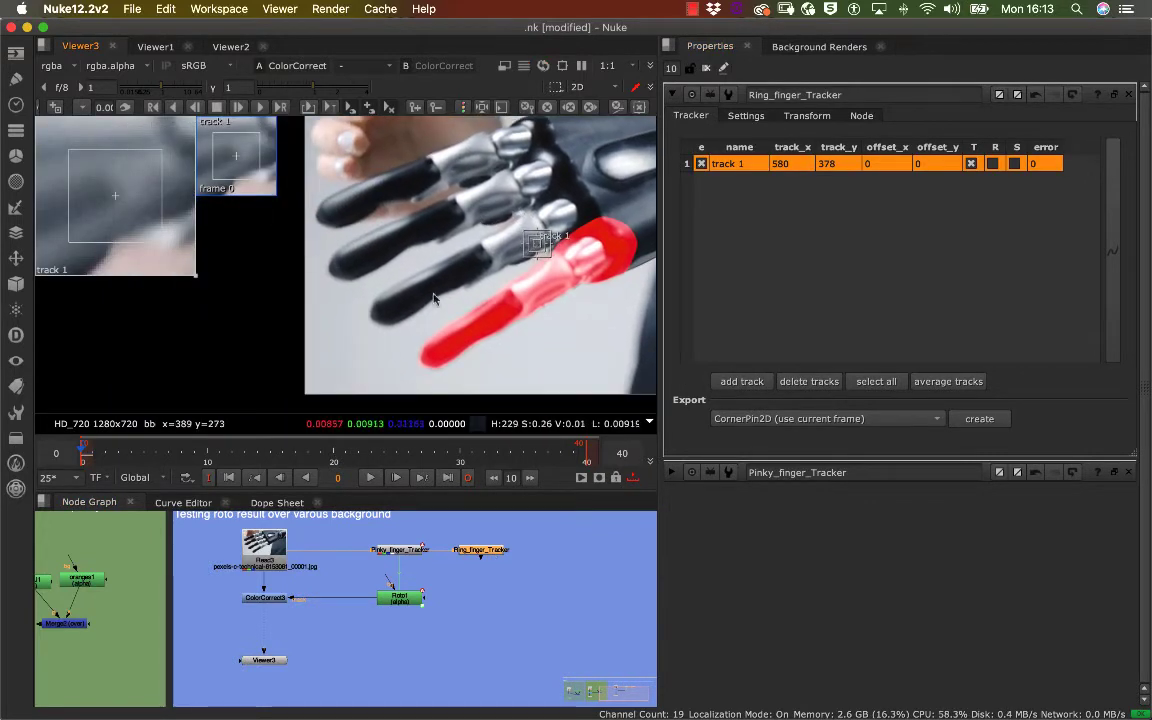
middle_click_drag(432, 296, 361, 312)
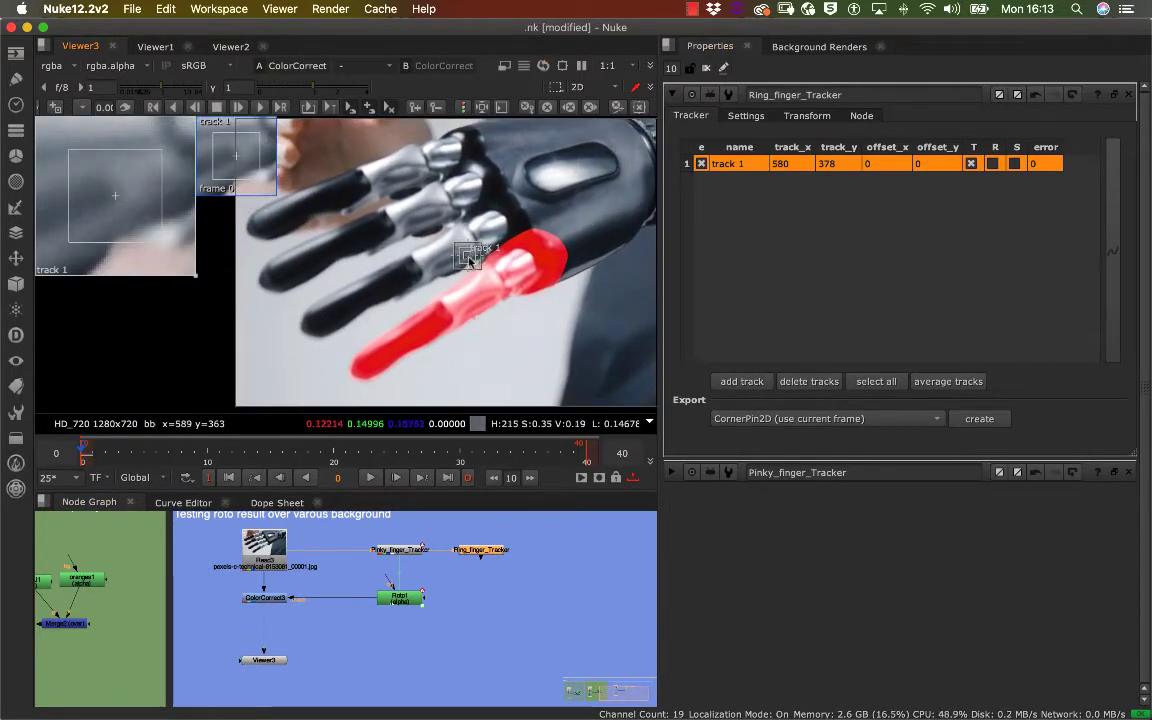
left_click_drag(472, 262, 310, 330)
scroll(373, 298, "up", 3)
middle_click_drag(374, 299, 458, 215)
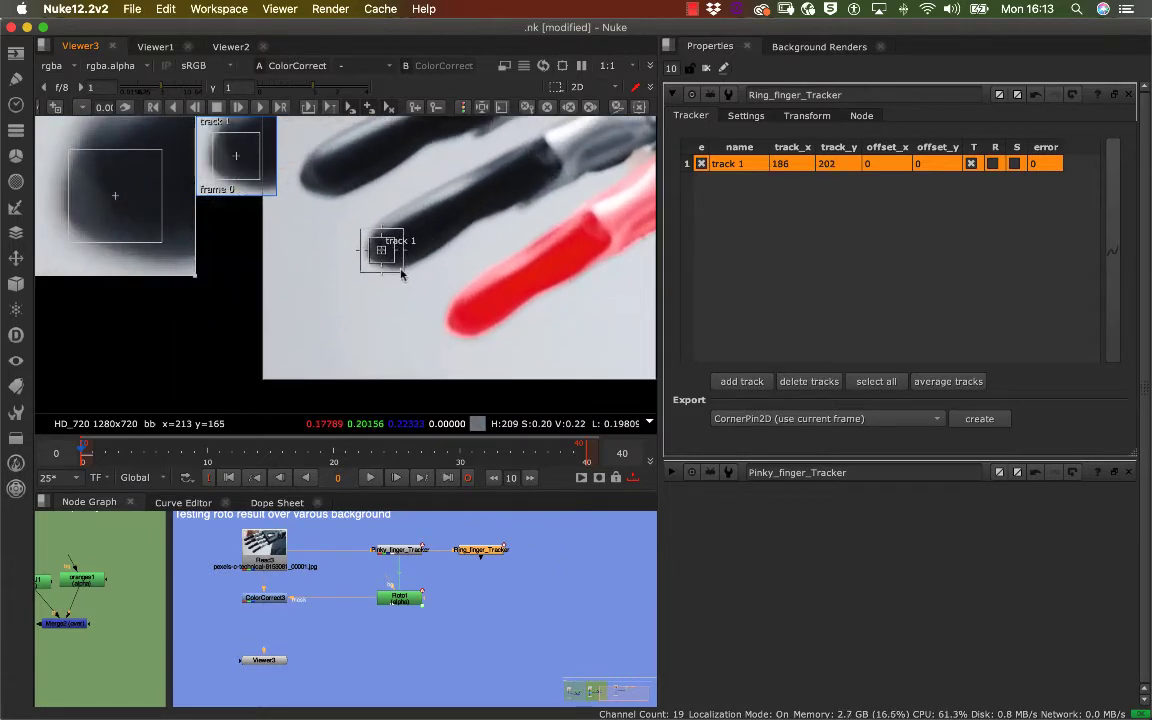
Step: Enlarge track 1's search area and fine-tune its anchor on the fingertip to about x 178.5, y 196
mouse_move(403, 272)
left_mouse_down()
mouse_move(415, 284)
mouse_move(374, 257)
mouse_move(417, 291)
left_mouse_up()
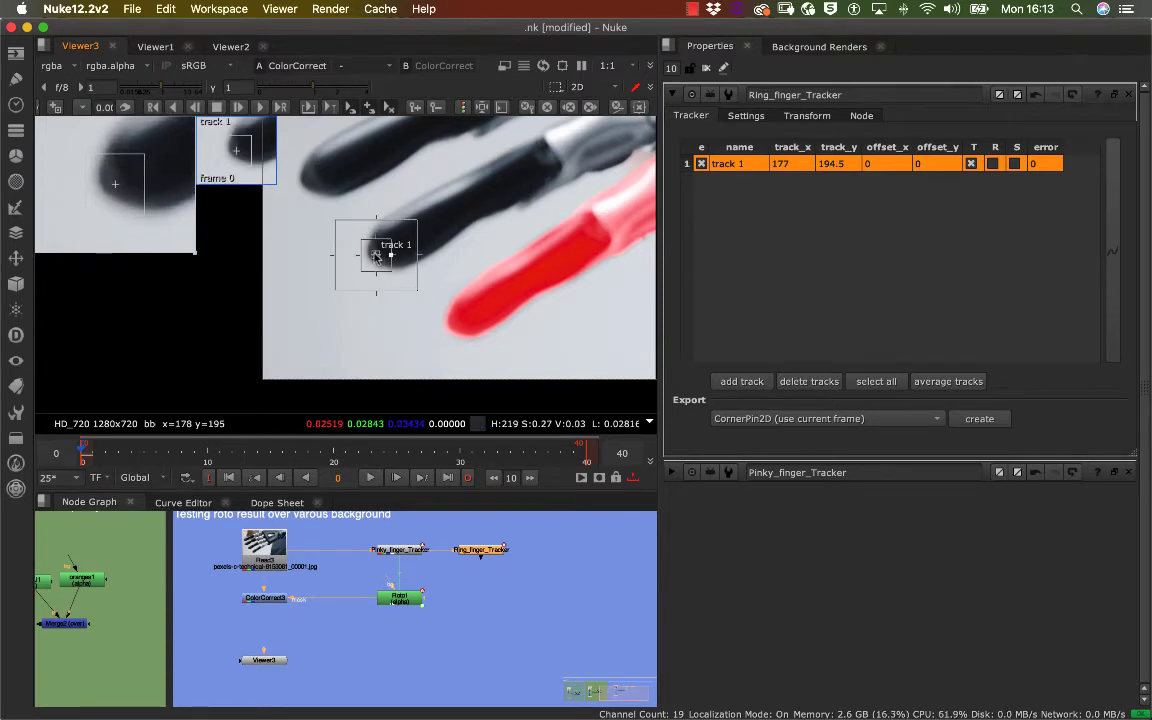
left_click_drag(376, 256, 378, 257)
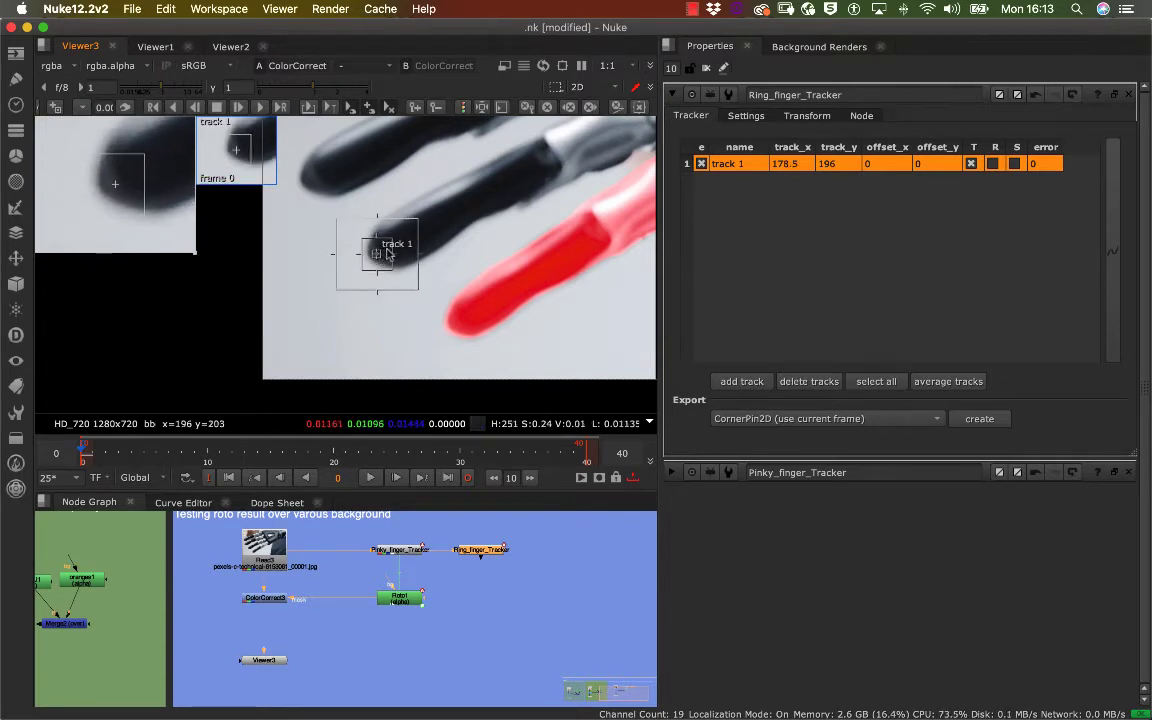
Step: Add track 2 where the ring finger's black tip meets the metal, at about x 453, y 357.5, and enlarge its search area
middle_click_drag(464, 303, 343, 350)
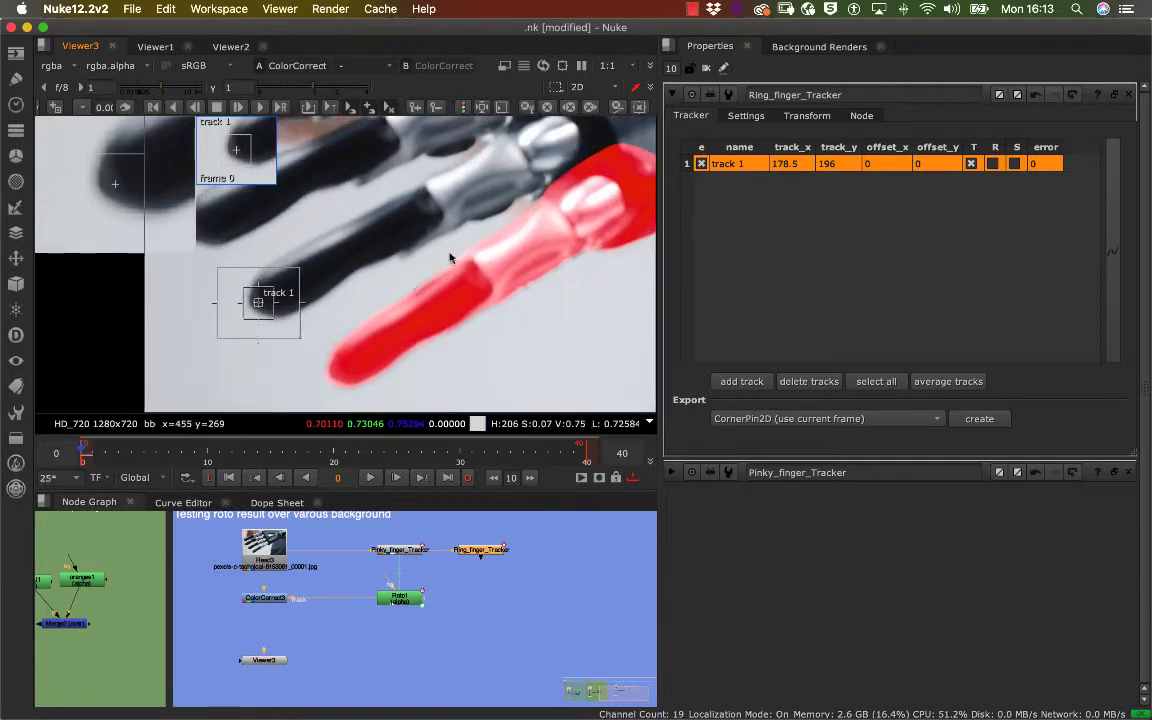
scroll(450, 257, "up", 3)
scroll(450, 257, "down", 5)
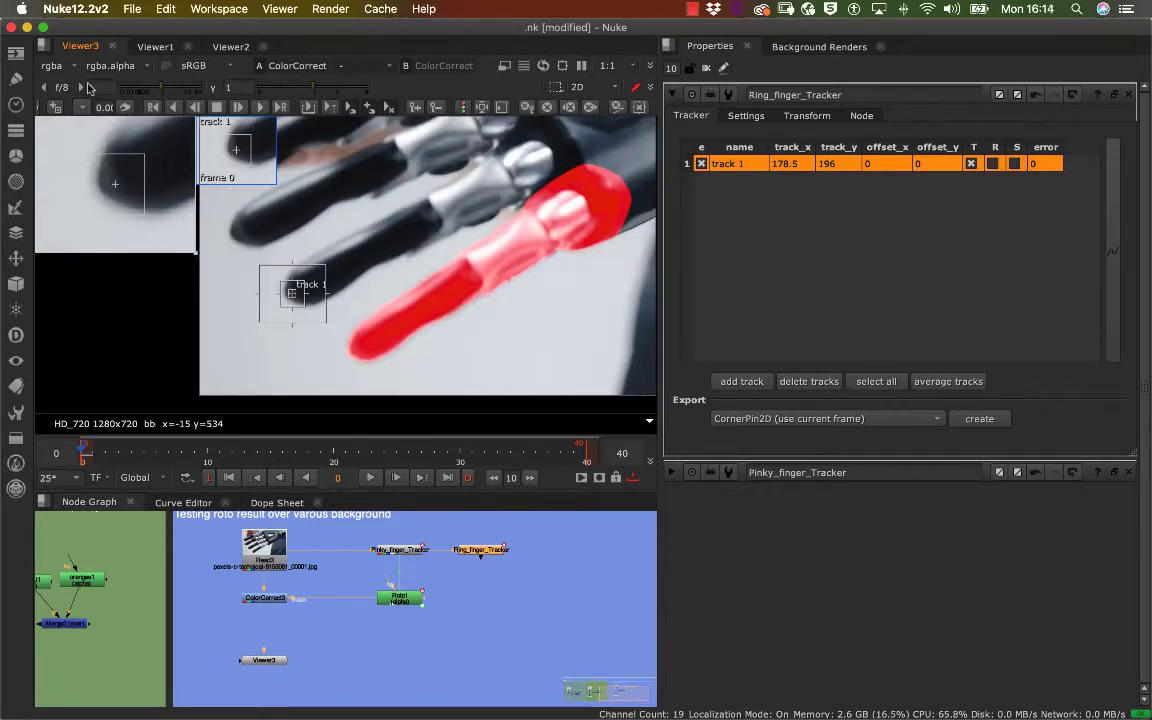
left_click(435, 209)
left_click_drag(450, 230, 408, 238)
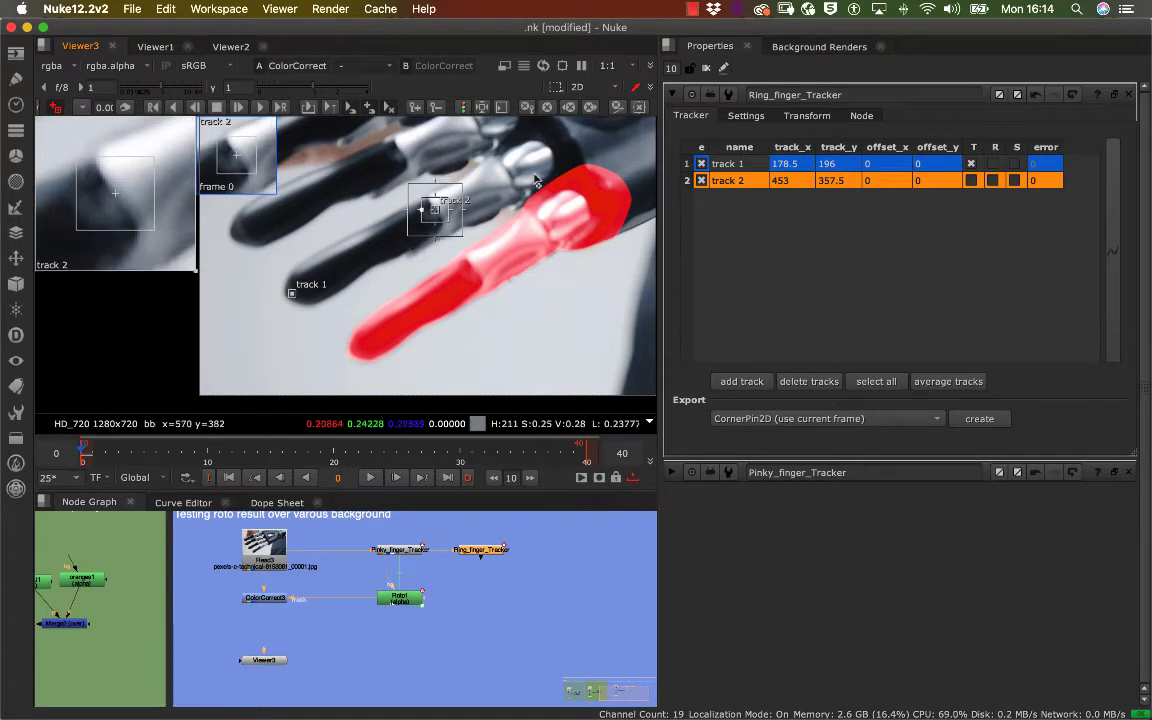
Step: Add track 3 on the ring finger's base knuckle at about x 674.5, y 473 and enlarge its search area
middle_click_drag(549, 152, 432, 216)
left_click(432, 216, "ctrl+alt")
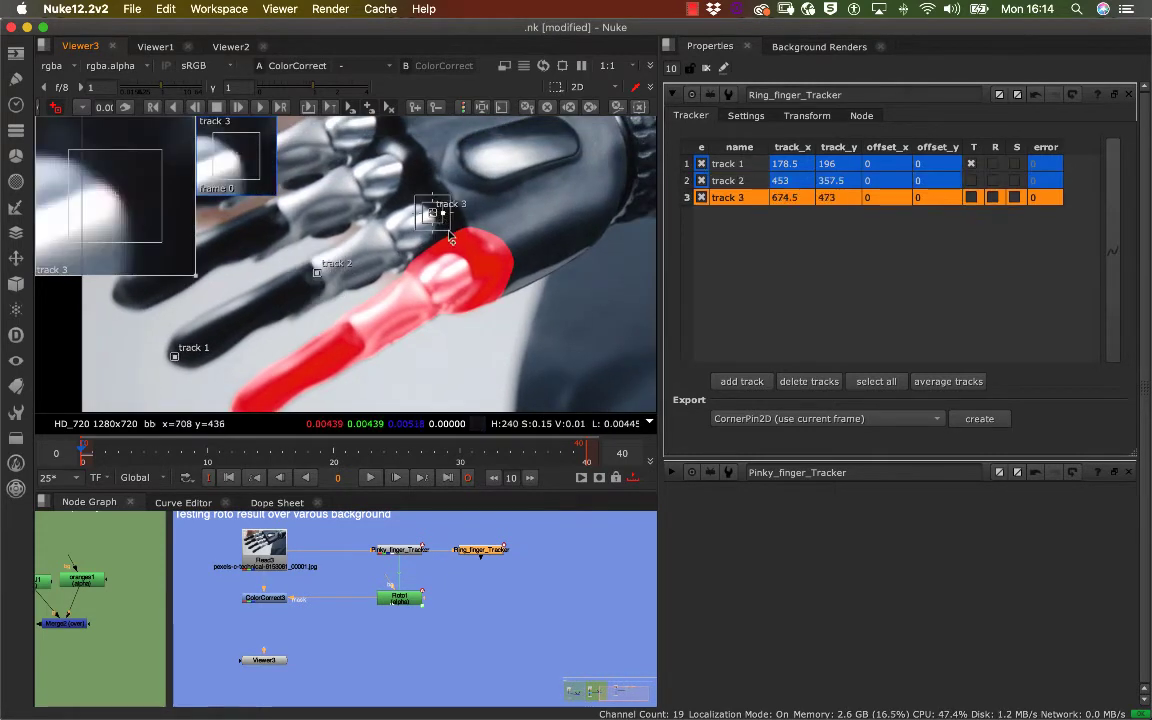
left_click_drag(450, 240, 445, 230)
middle_click_drag(459, 296, 531, 255)
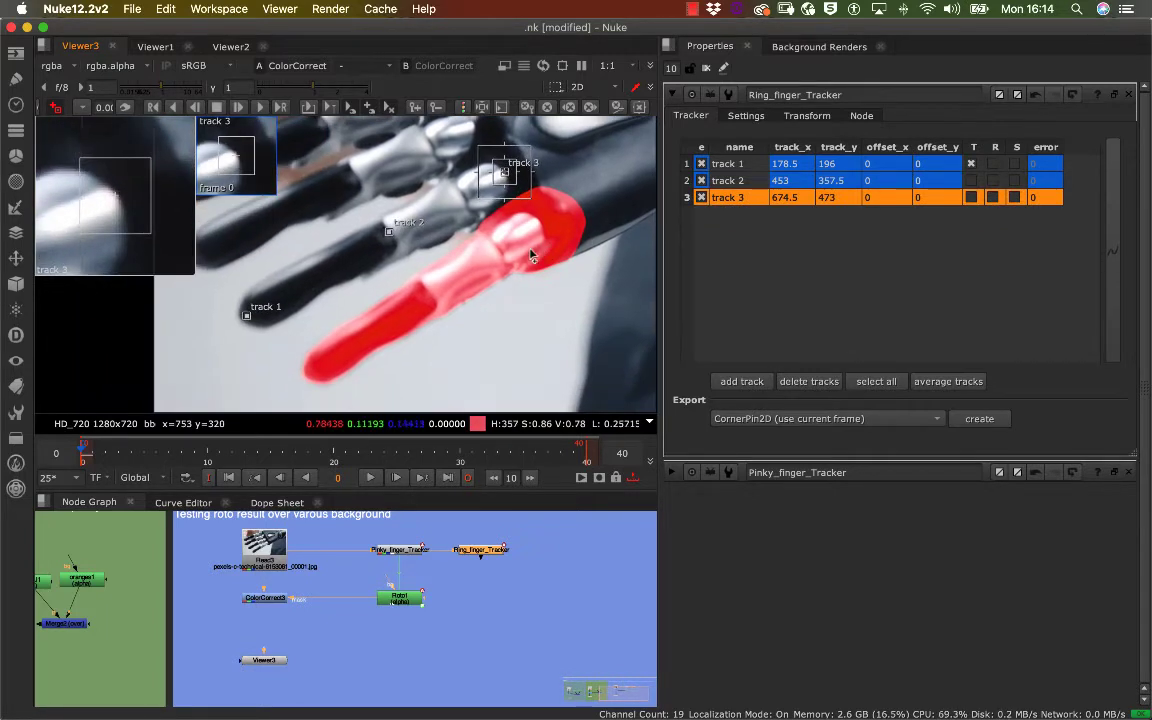
Step: Enable translation for tracks 2 and 3, and rotation for all three tracks
left_click(971, 180)
left_click(971, 197)
left_click(992, 164)
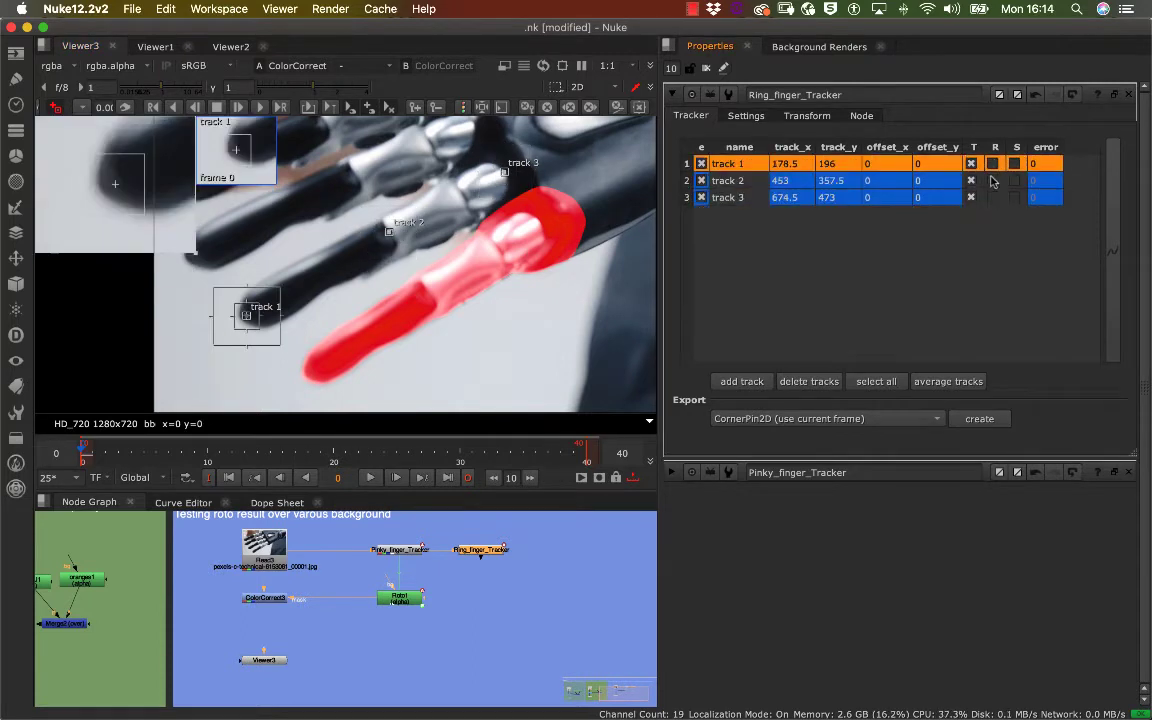
left_click(992, 180)
left_click(992, 197)
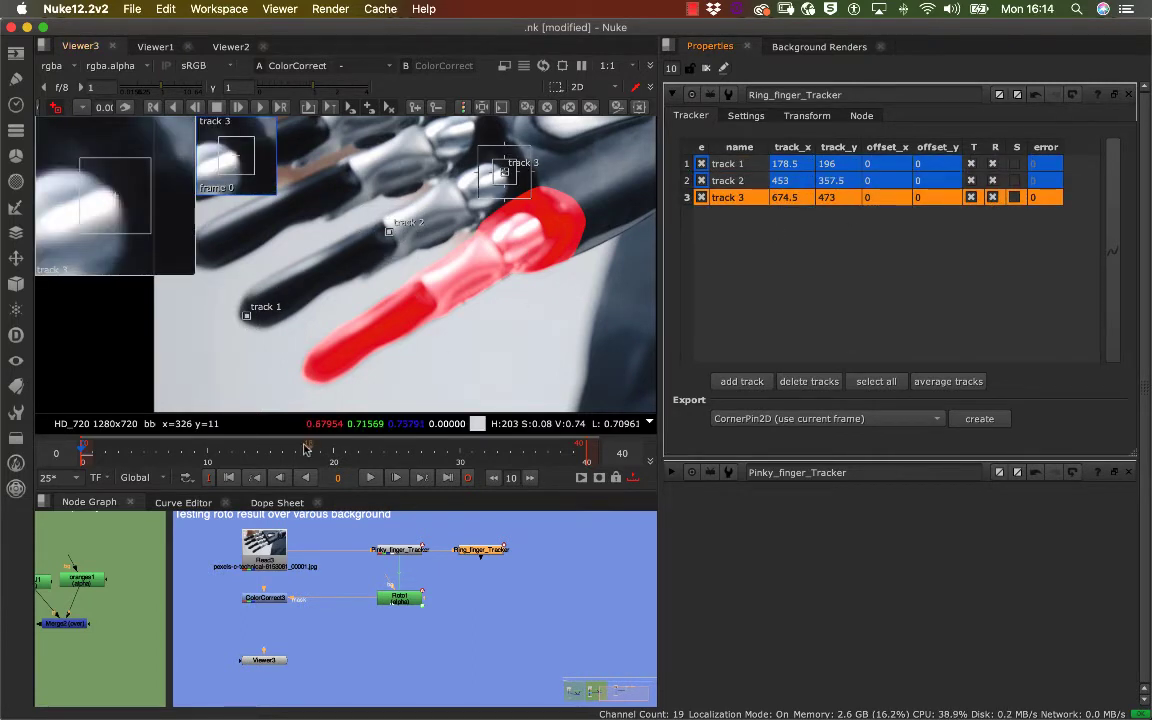
Step: Select tracks 1 to 3 at frame 0 and track them forward through the clip
left_click_drag(305, 449, 85, 458)
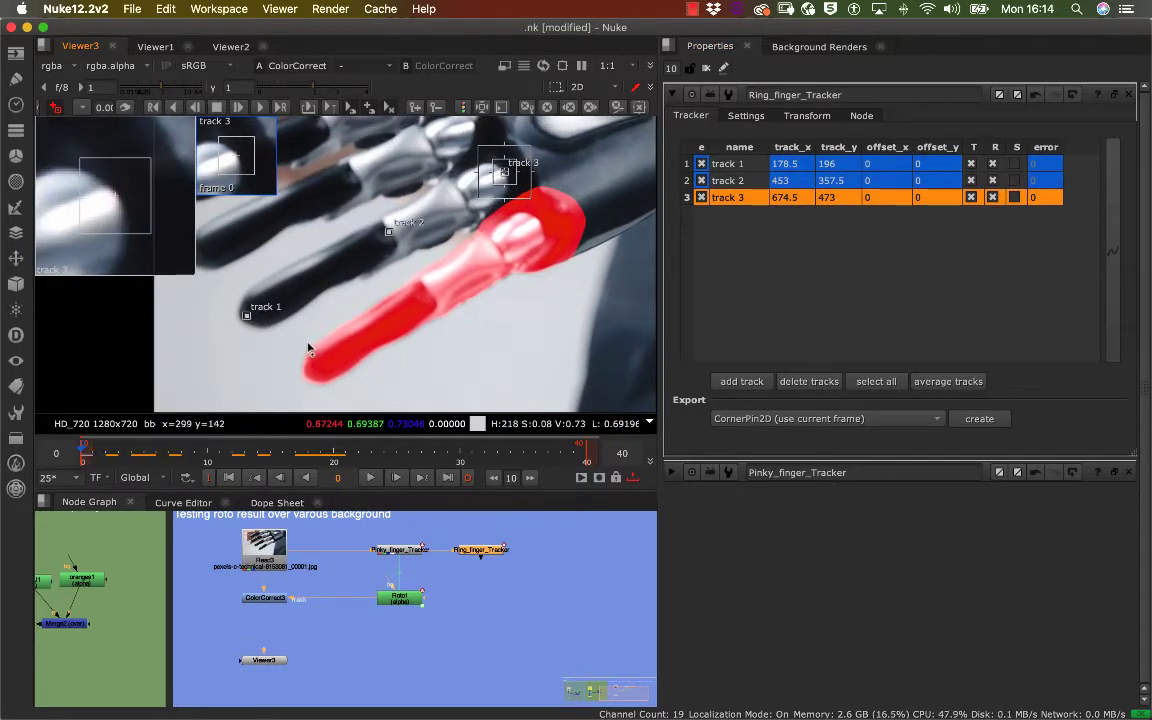
left_click(734, 164)
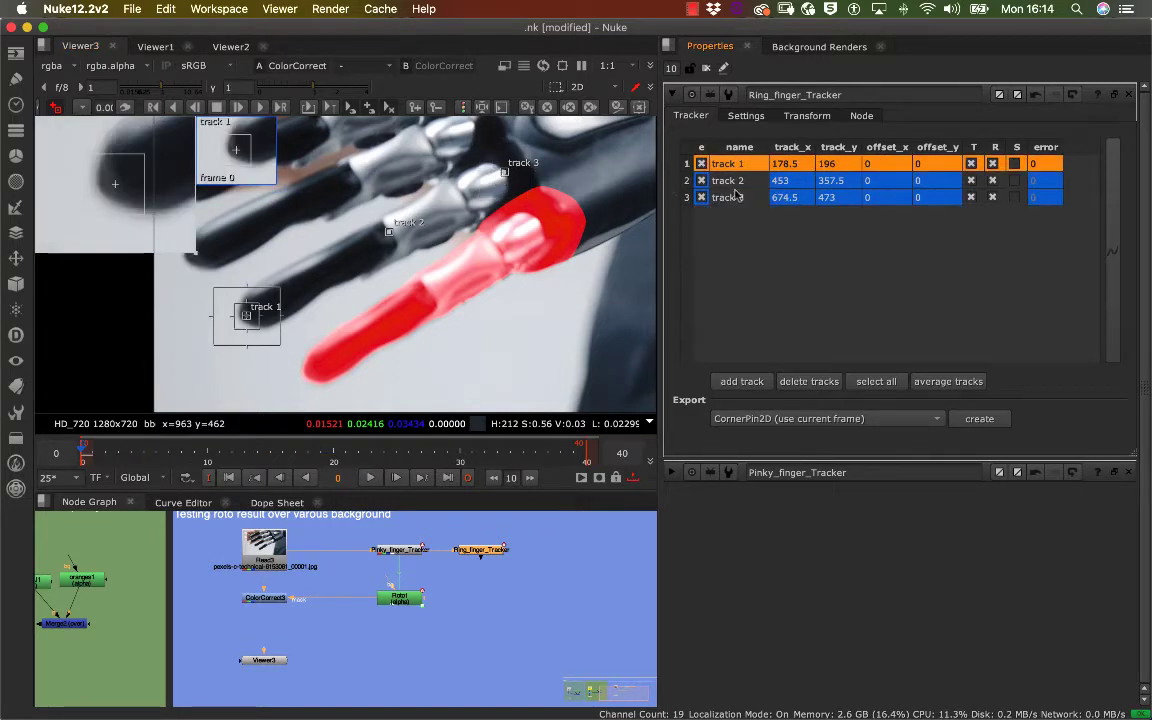
left_click(732, 198, "shift")
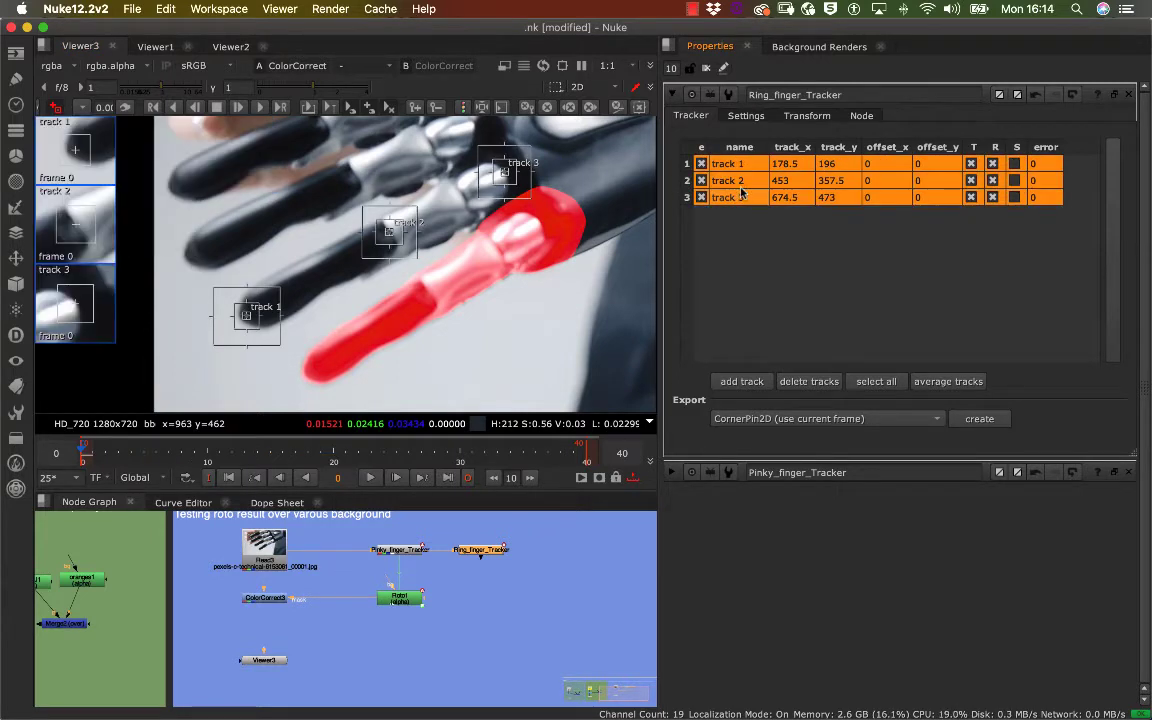
left_click(262, 108)
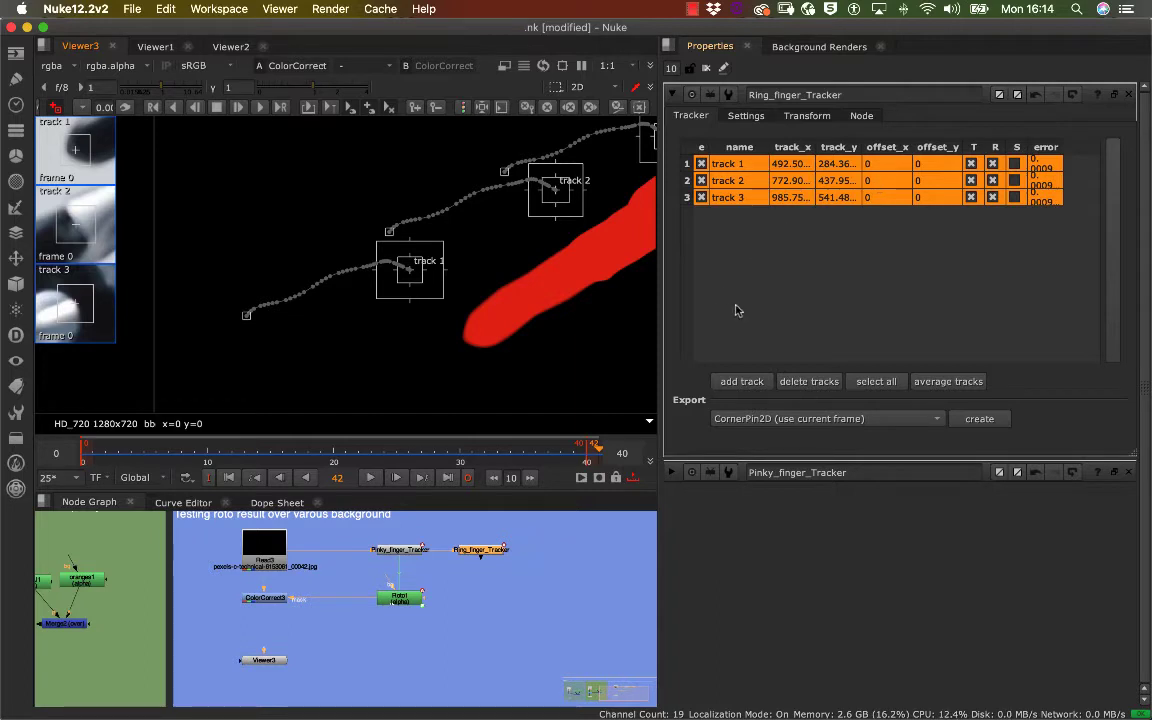
Step: Deselect the tracker and scrub back to frame 27 to review the hand footage with the pinky roto
left_click(443, 591)
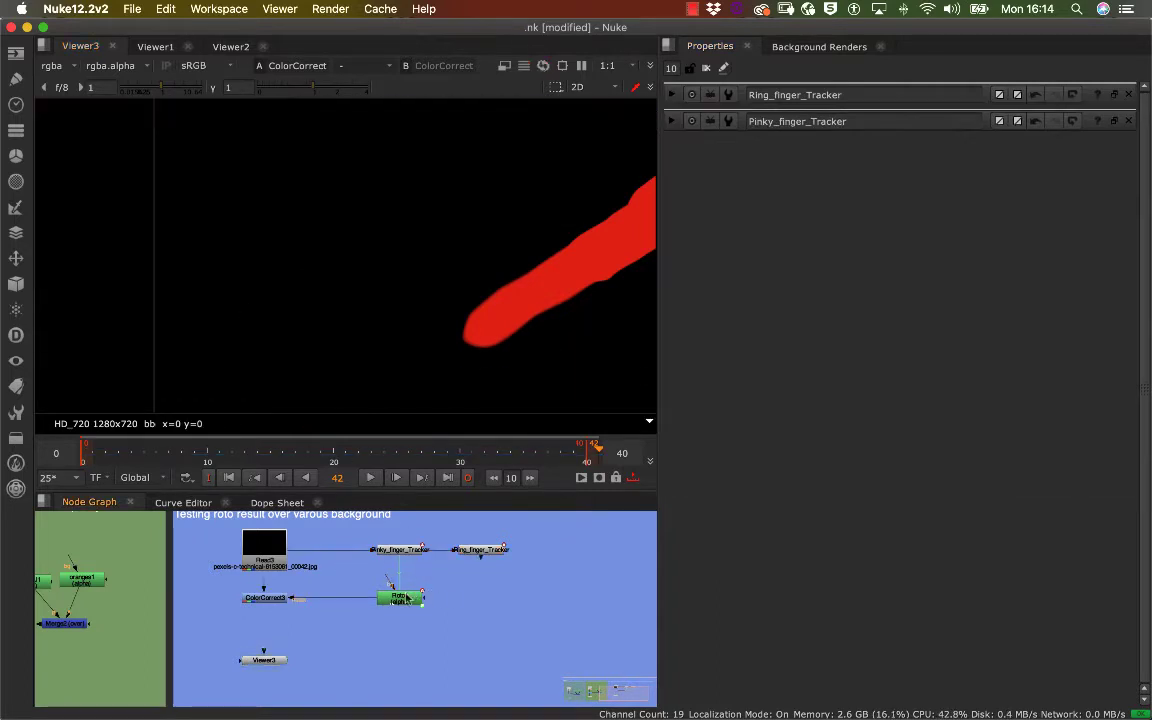
left_click(404, 595)
left_click_drag(485, 452, 398, 455)
scroll(493, 370, "up", 1)
scroll(480, 365, "down", 5)
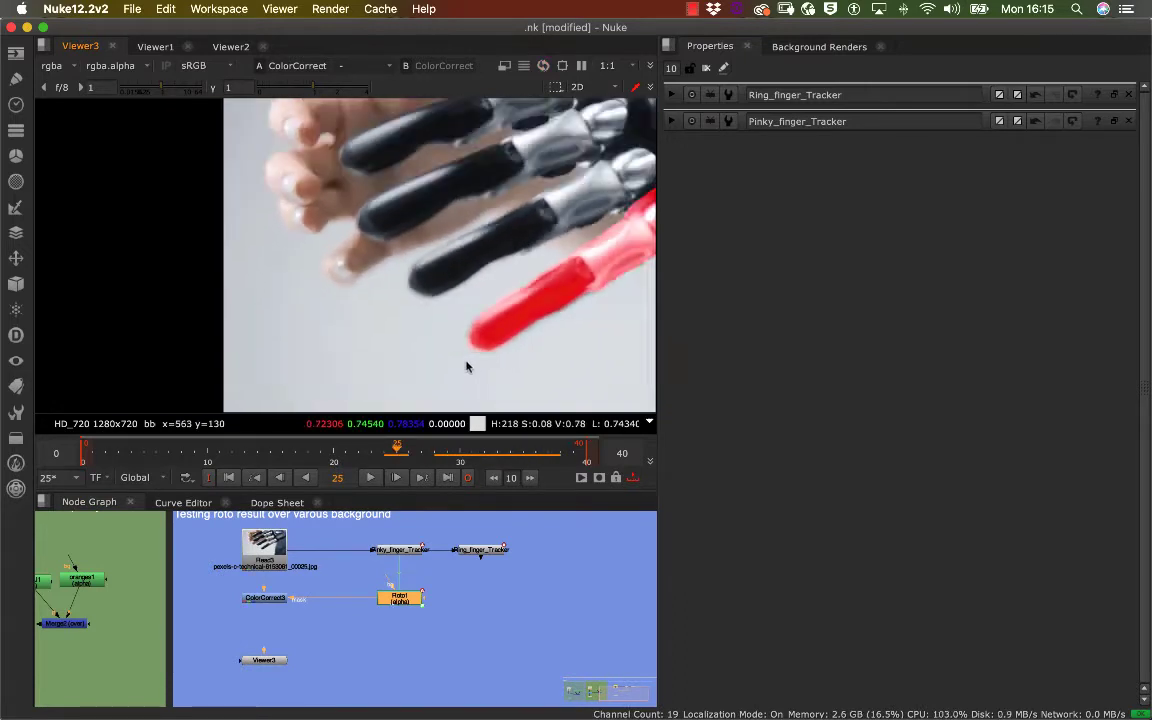
middle_click_drag(478, 357, 362, 343)
mouse_move(404, 452)
left_mouse_down()
mouse_move(516, 452)
mouse_move(421, 453)
left_mouse_up()
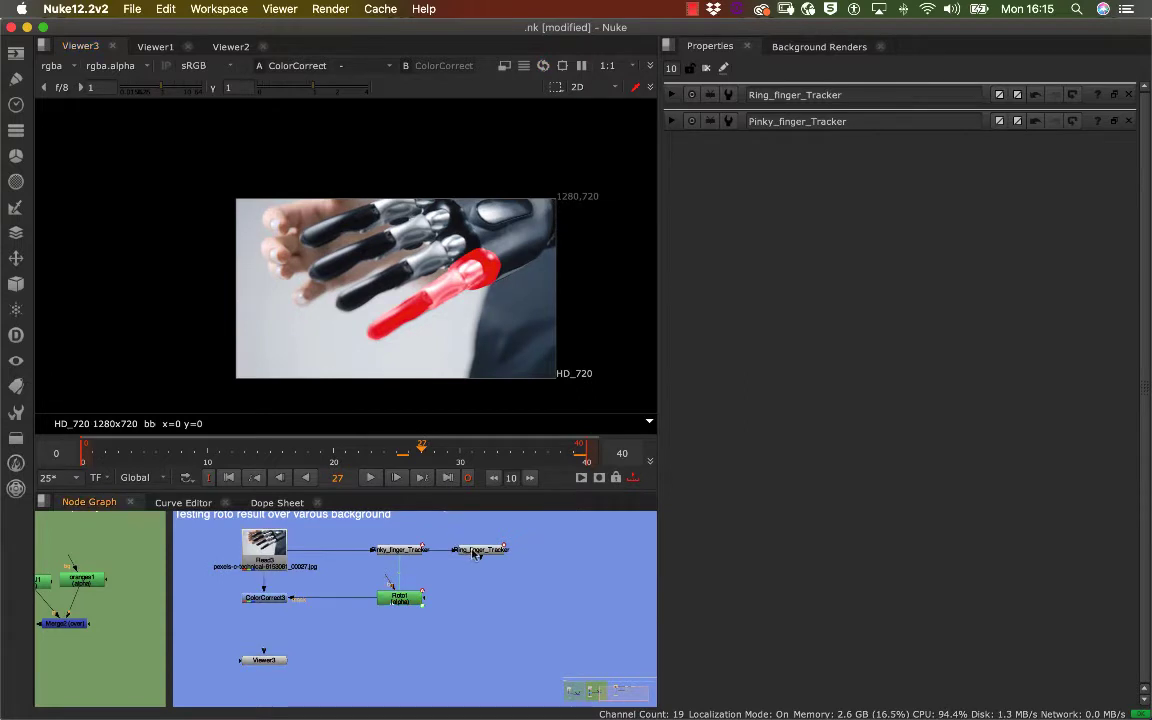
Step: Reopen Ring_finger_Tracker and add track 4 on the plain background below the fingers at about x 422, y 119 at frame 27
double_click(481, 549)
scroll(536, 330, "up", 2)
scroll(536, 330, "up", 1)
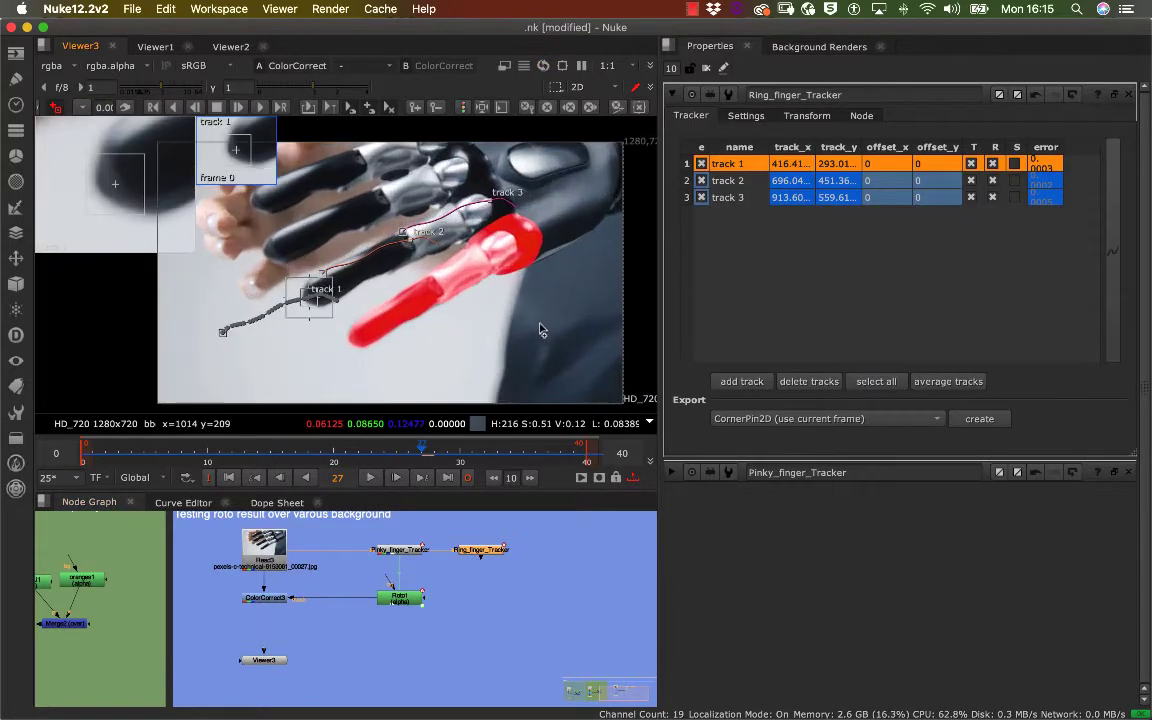
left_click(311, 358, "ctrl+alt")
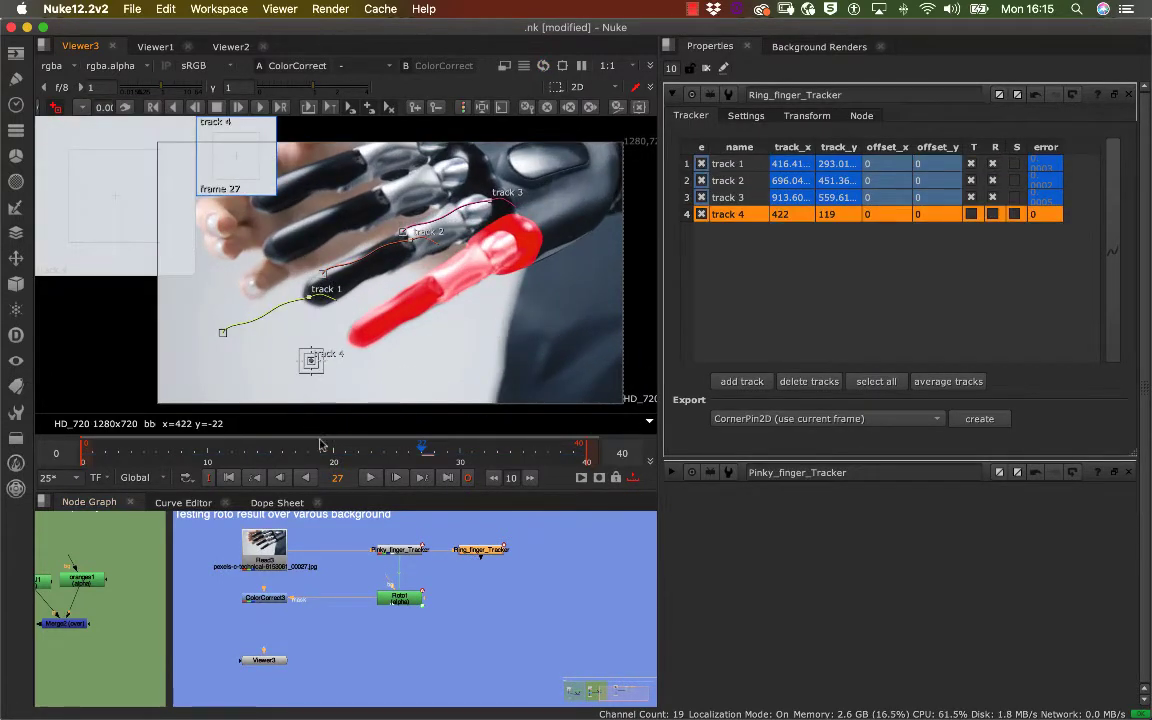
Step: Return to frame 0, select track 1 and show its path's tracking quality in traffic-light colours for close inspection
left_click_drag(335, 449, 82, 450)
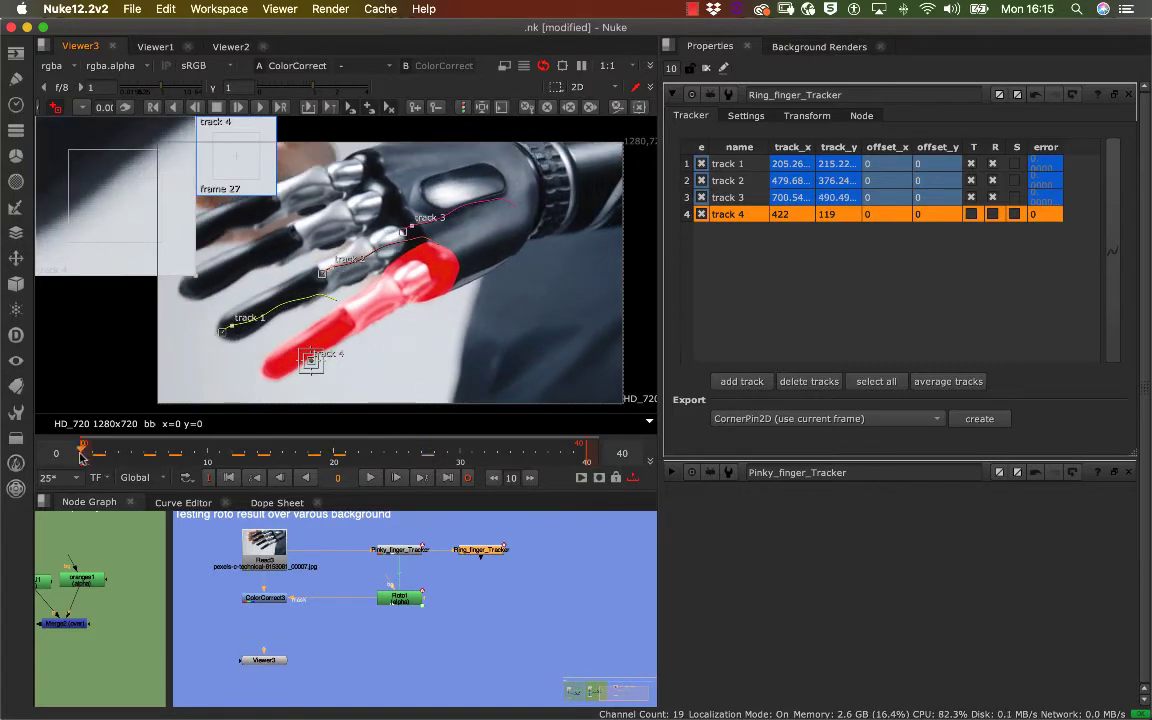
scroll(518, 333, "down", 1)
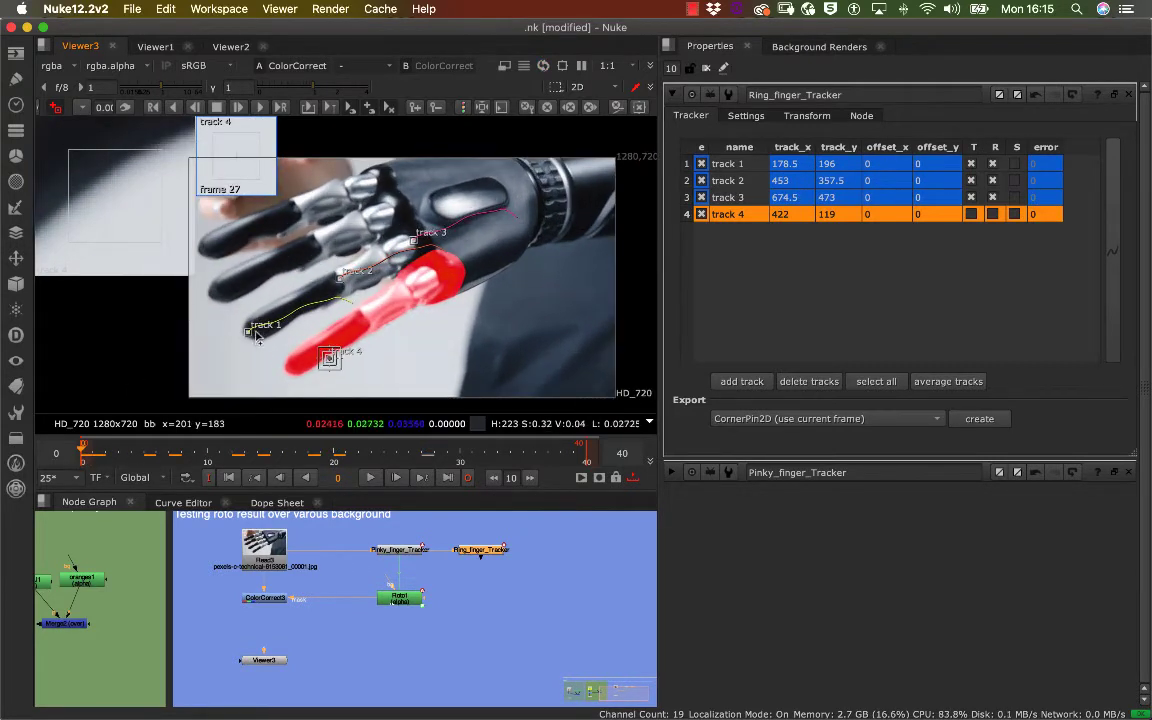
left_click(247, 330)
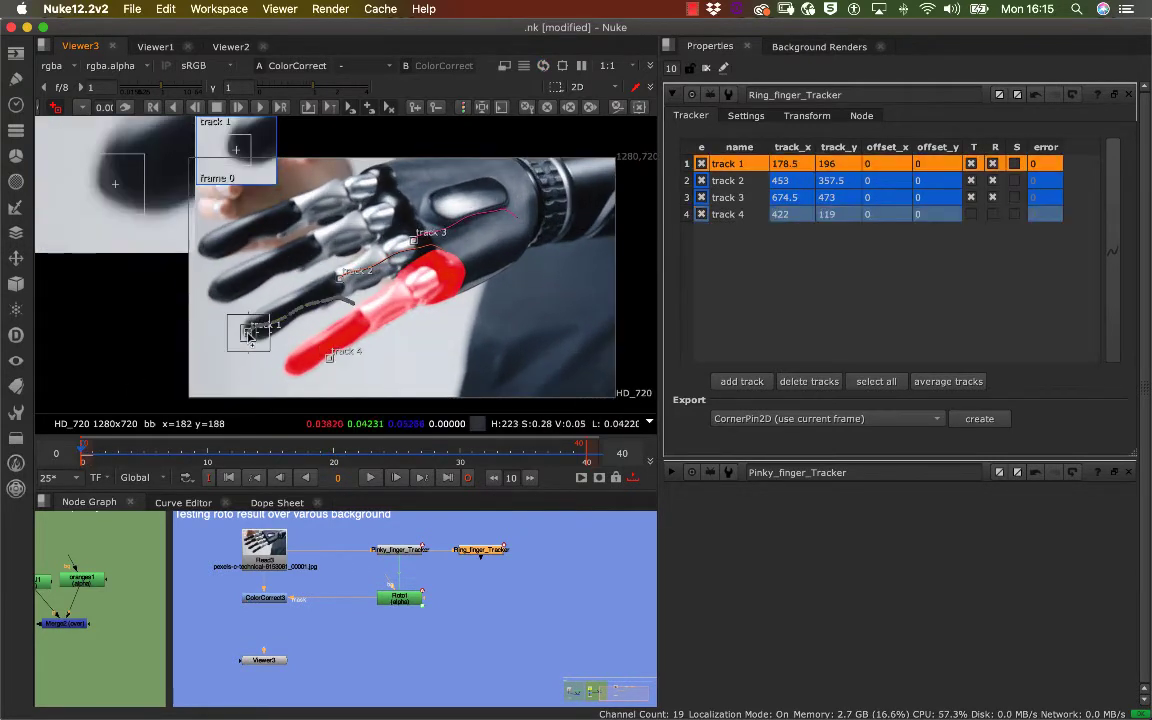
left_click(463, 109)
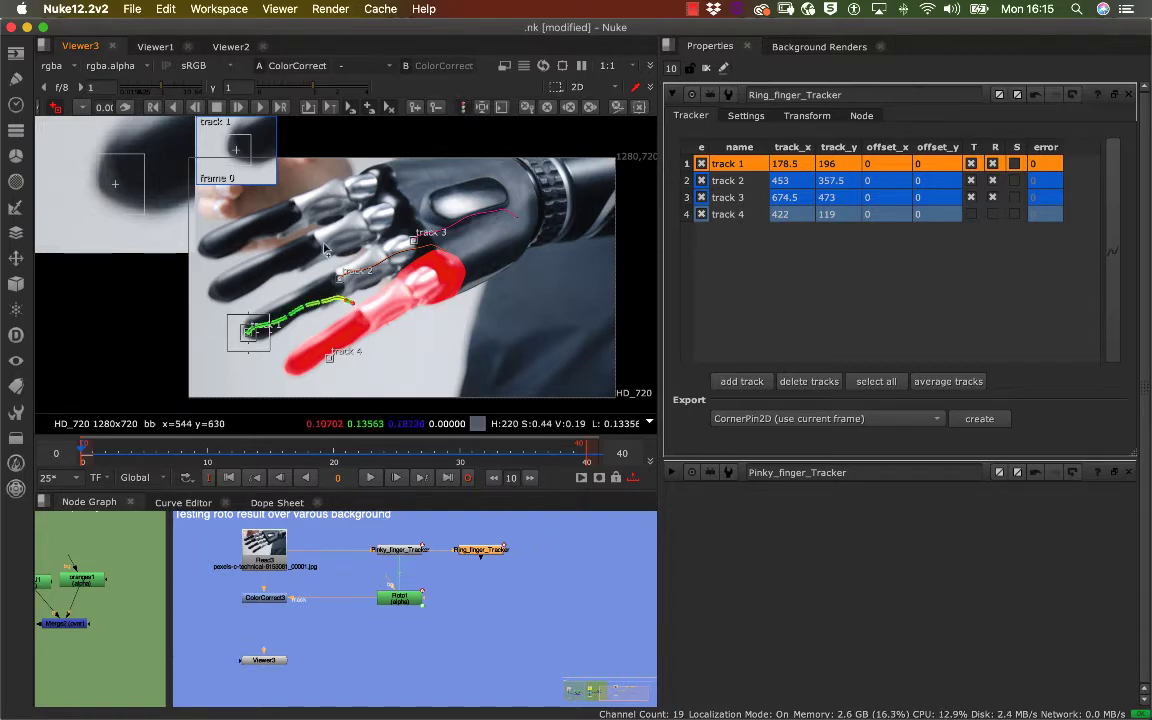
scroll(349, 299, "up", 5)
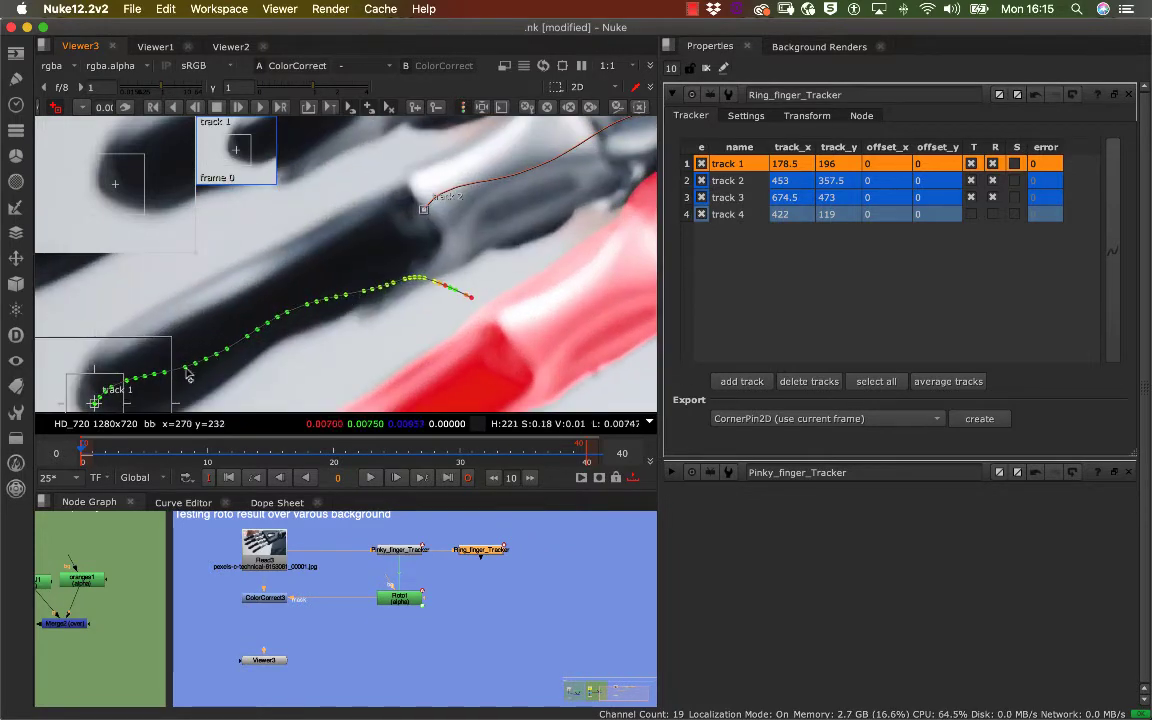
Step: Scrub to frame 41 and show only the tracks curves of Ring_finger_Tracker's track 1 in the Curve Editor
left_click_drag(107, 446, 597, 458)
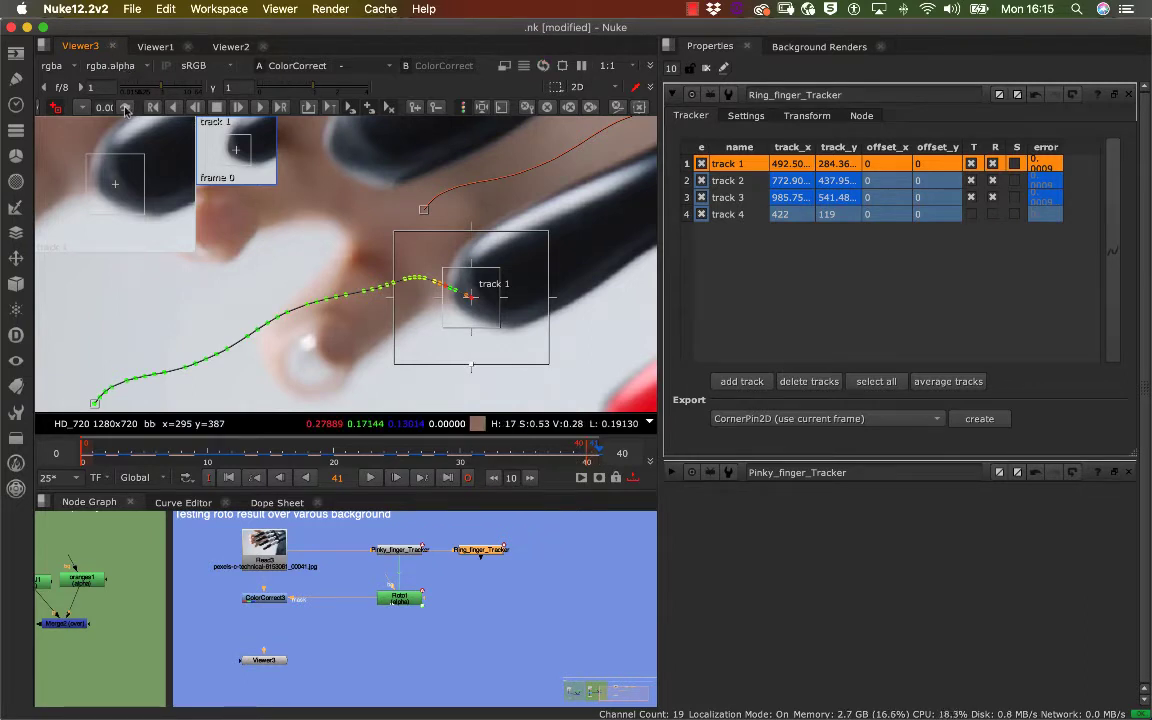
left_click(181, 503)
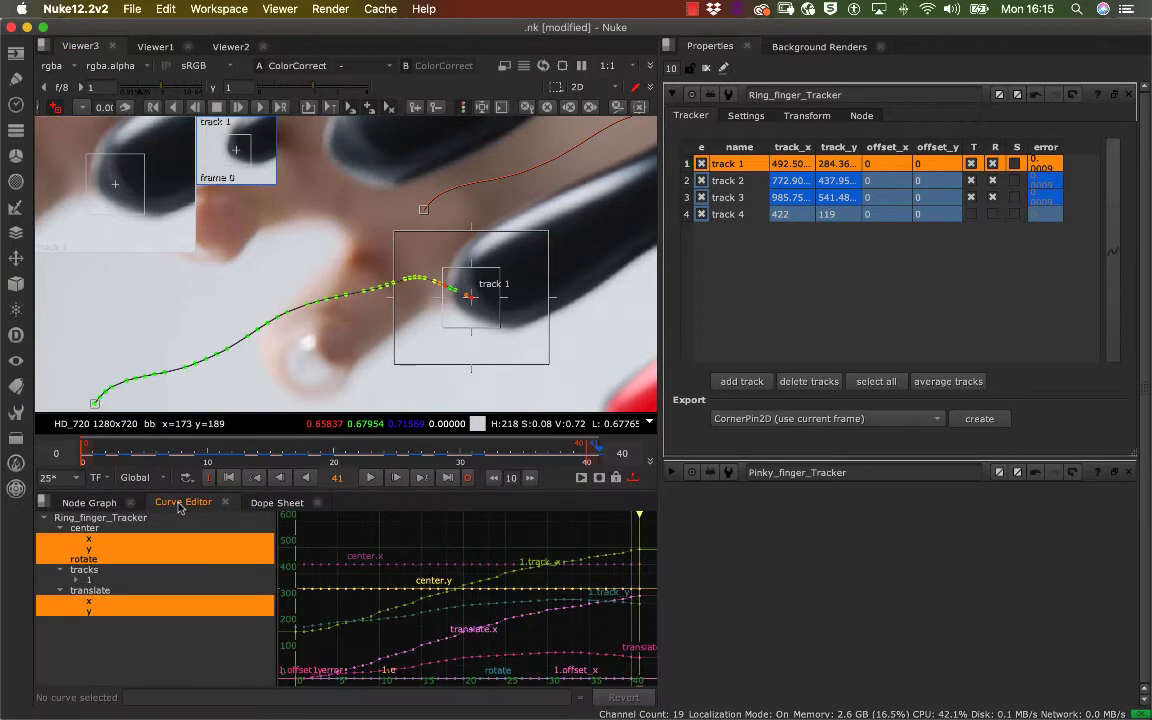
left_click(59, 529)
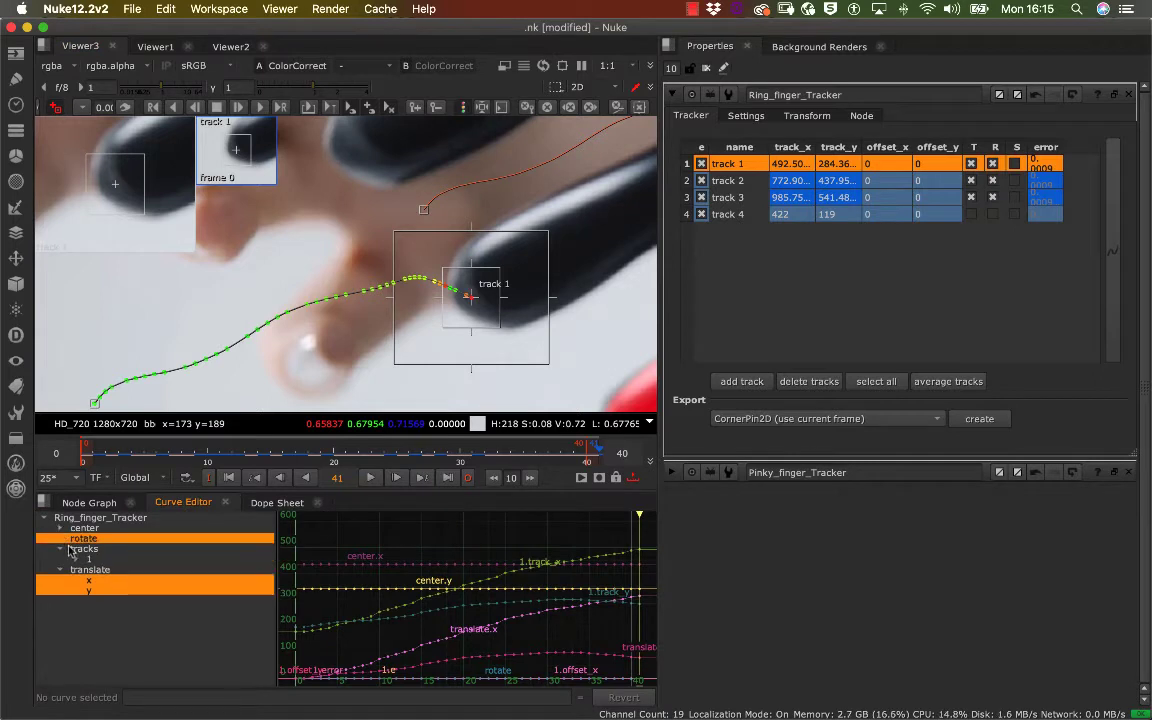
left_click(80, 550)
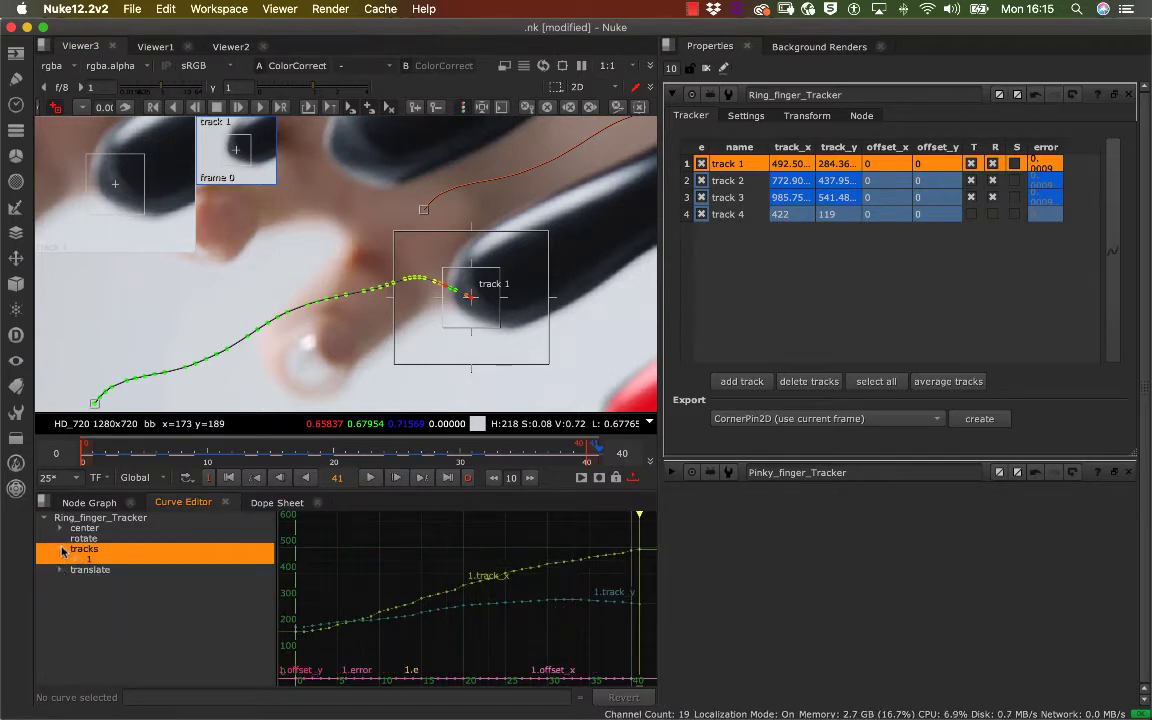
left_click(61, 550)
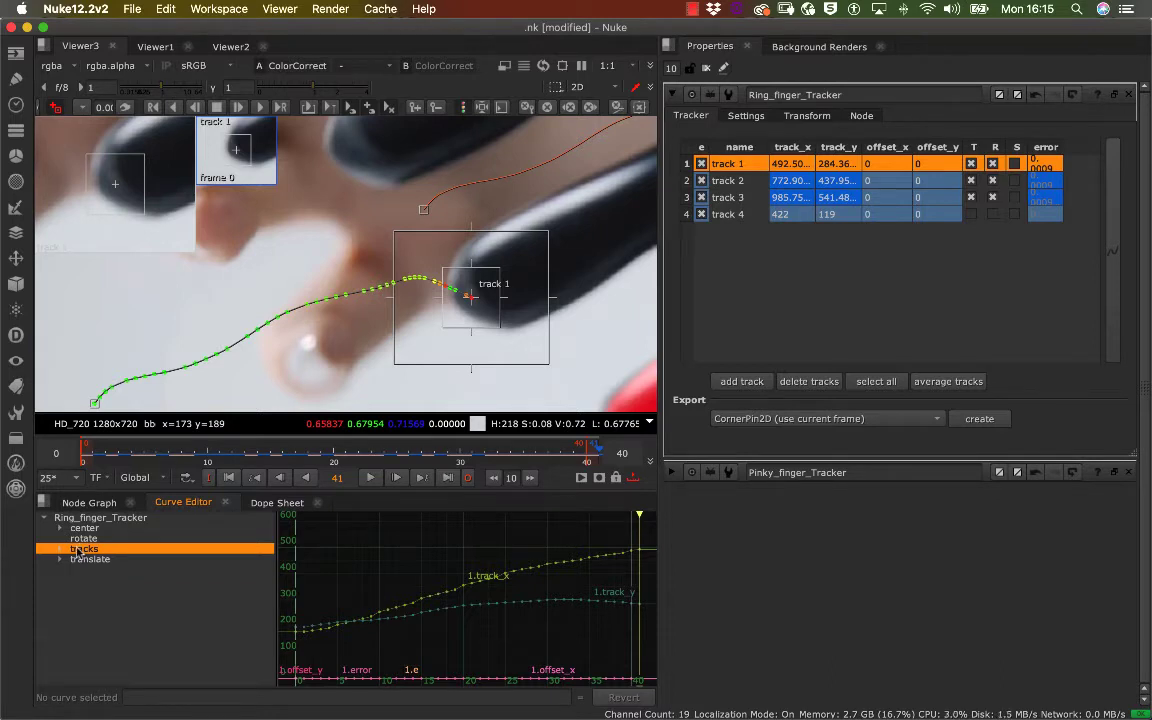
left_click(59, 550)
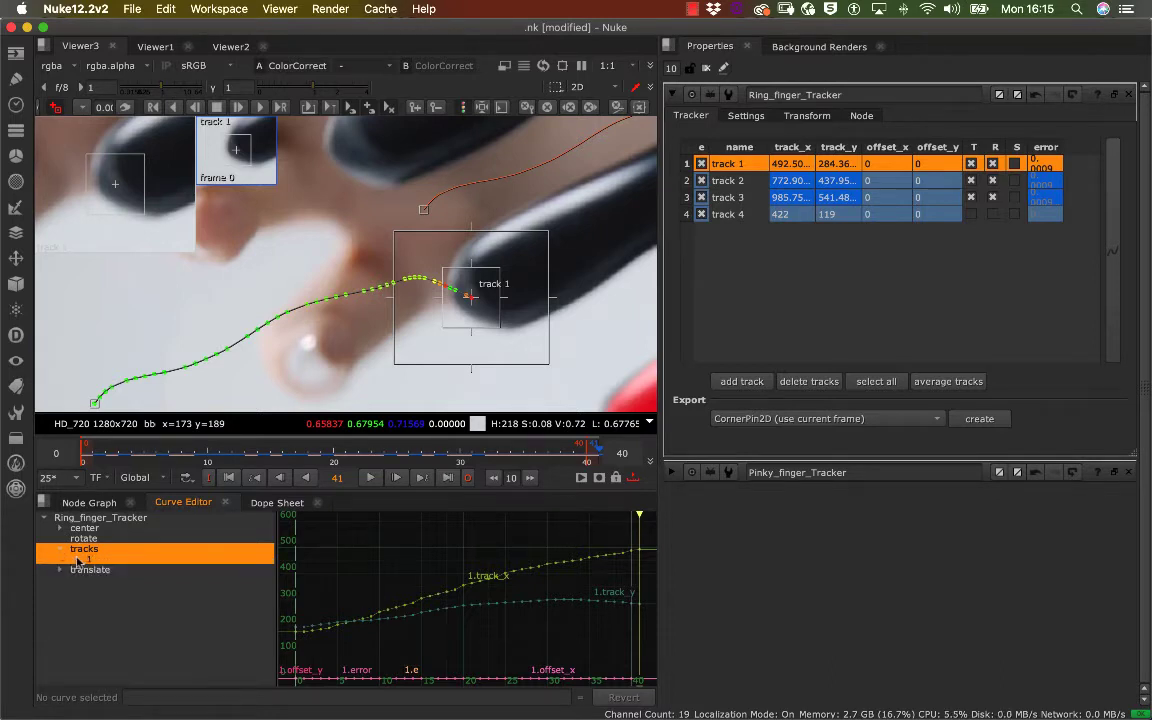
left_click(77, 560)
left_click(77, 560)
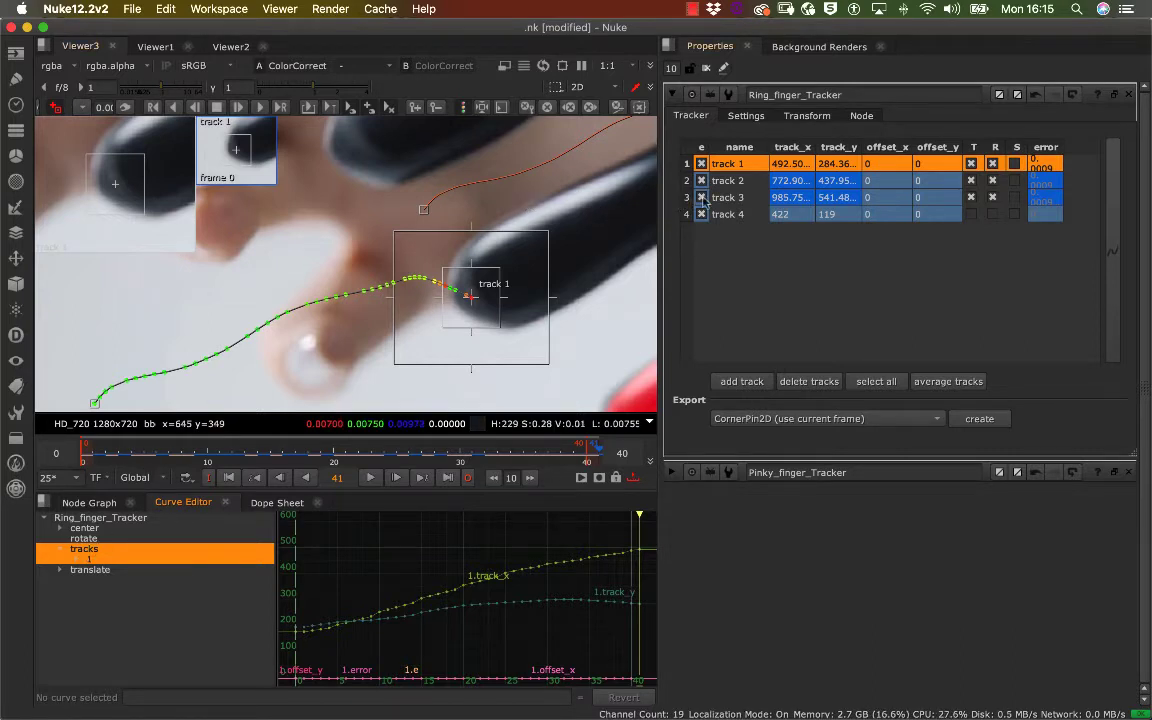
Step: Delete track 4, the point on the plain background, from Ring_finger_Tracker
left_click(738, 256)
left_click(729, 216)
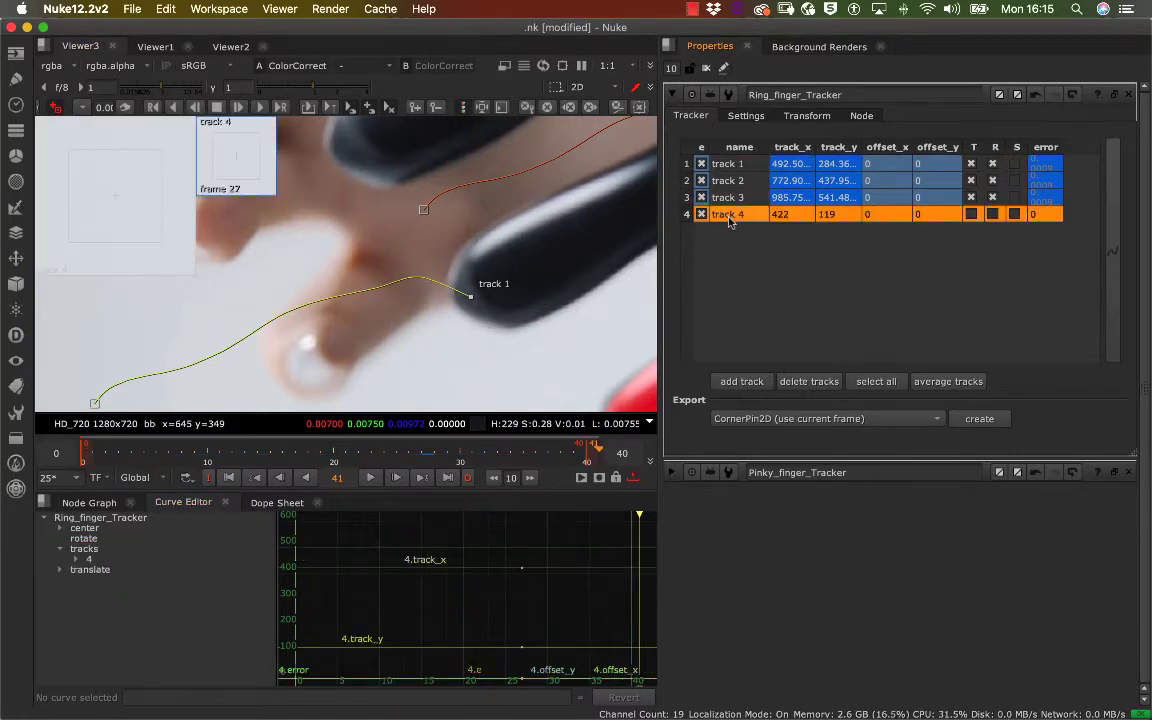
scroll(519, 216, "down", 8)
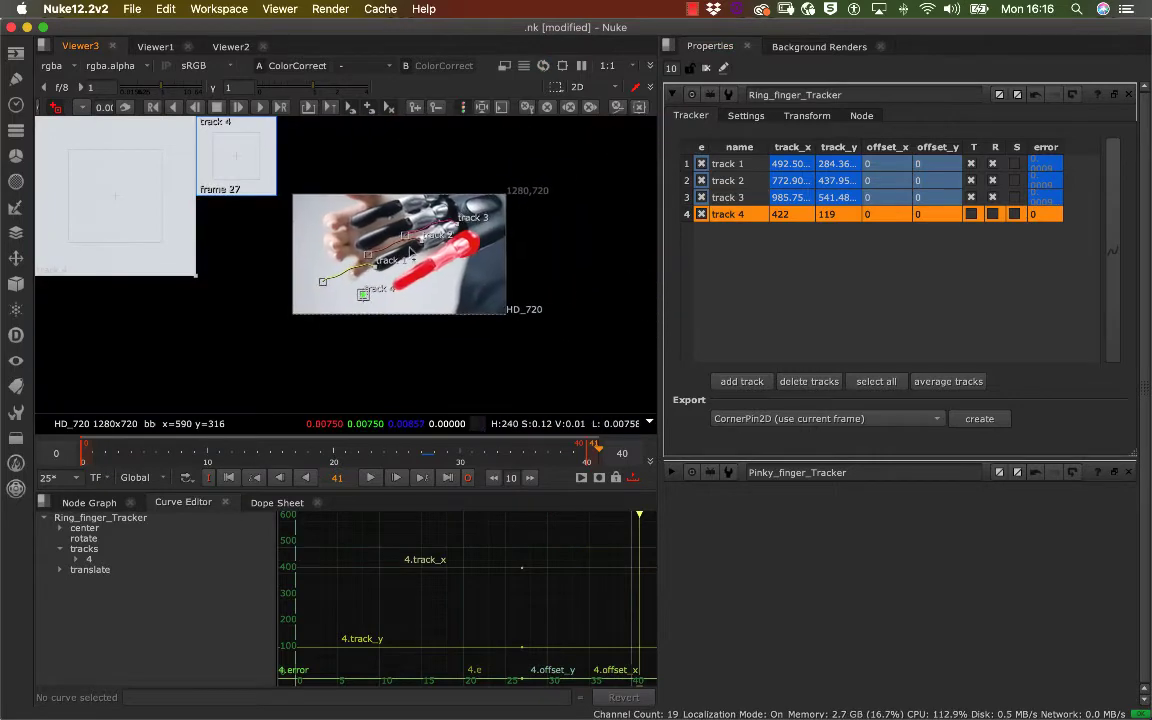
scroll(458, 244, "up", 2)
scroll(464, 247, "down", 1)
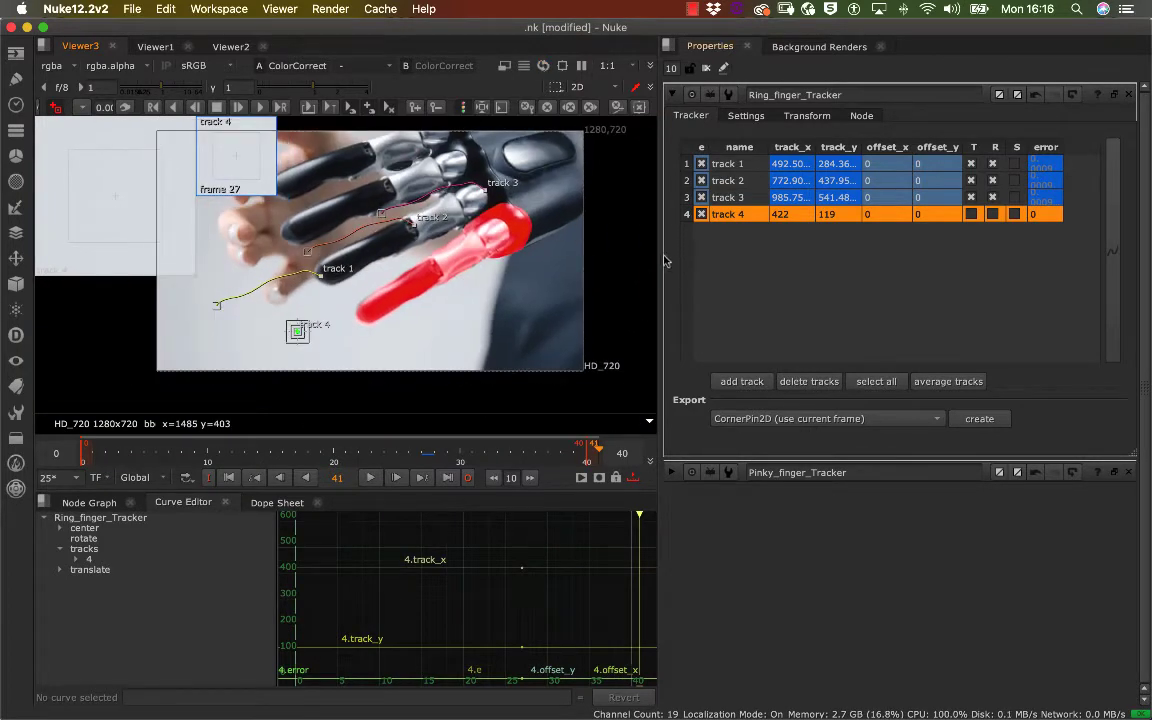
key("Delete")
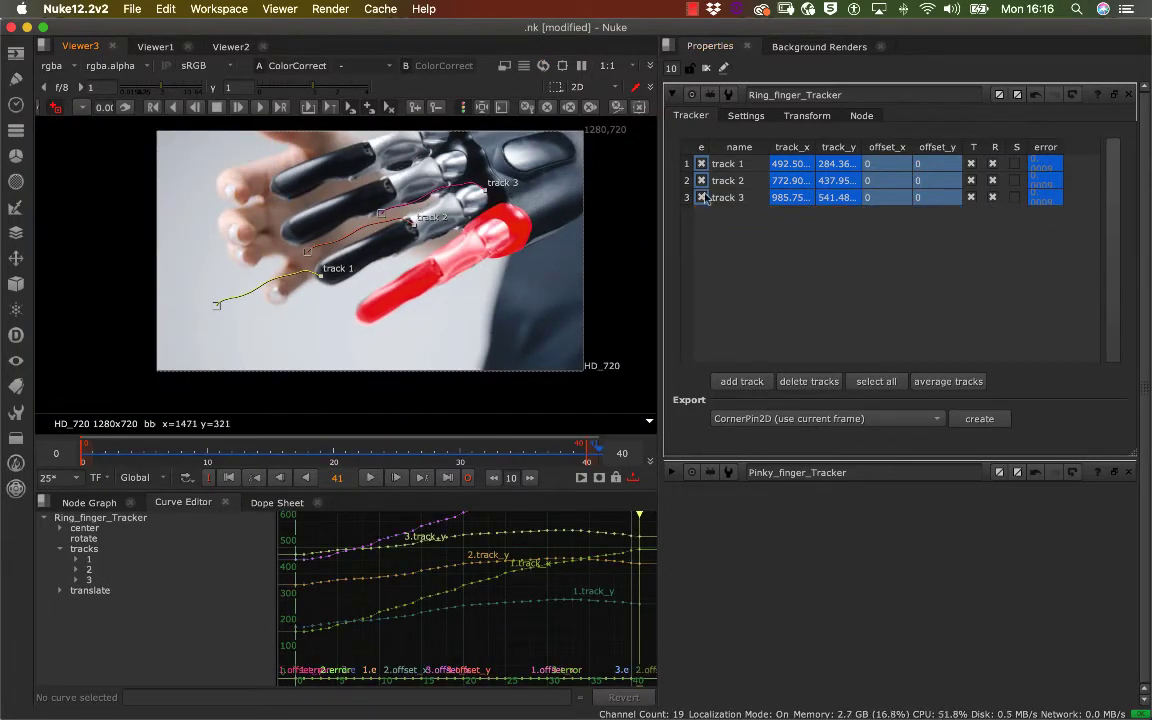
Step: Select track 1 and display its error curve alone in the Curve Editor, framed to examine the peaks near the clip's end
left_click(732, 167)
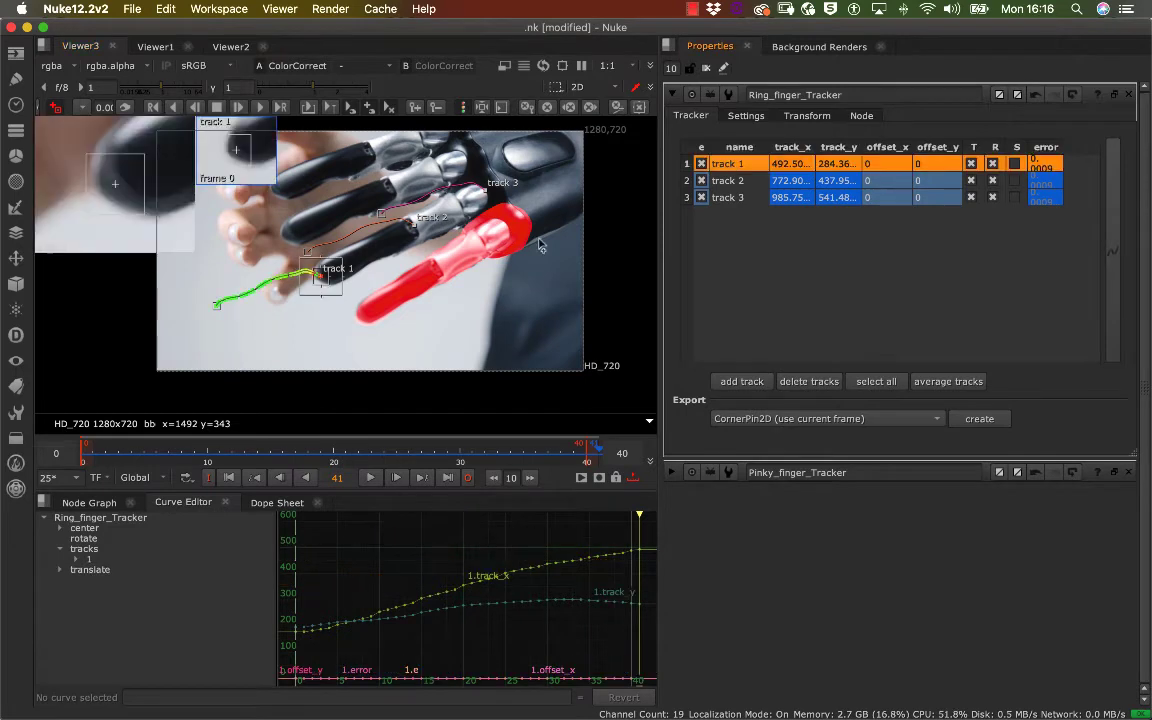
left_click(78, 560)
left_click(114, 582)
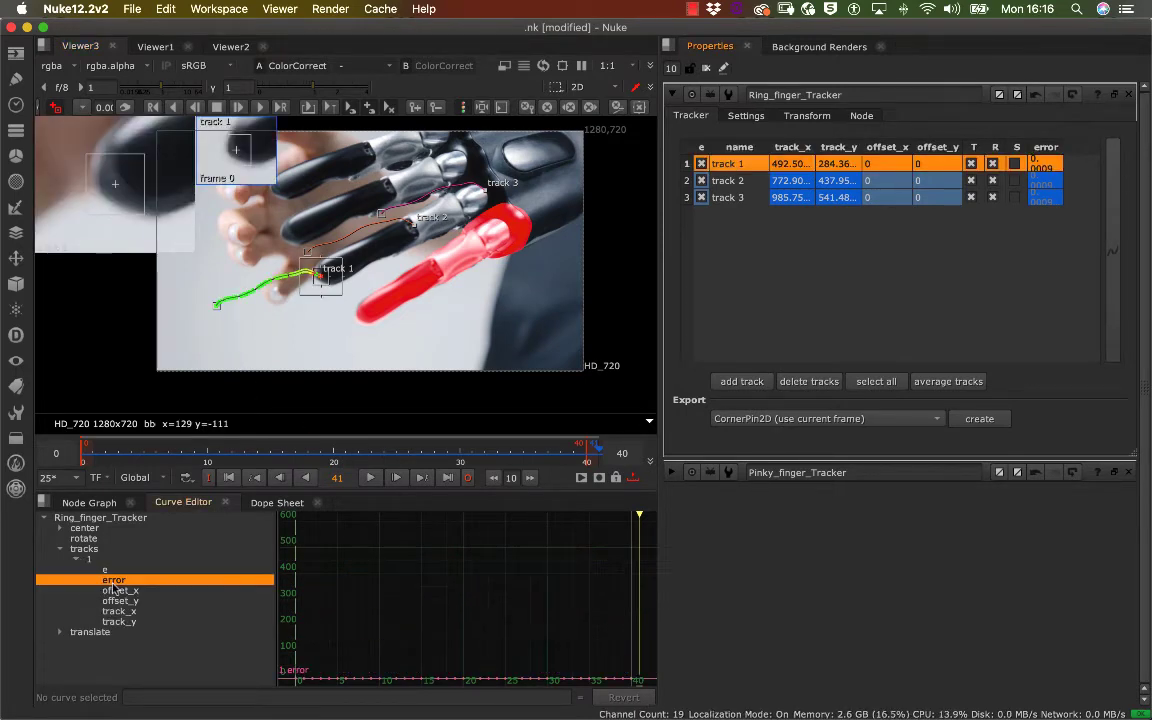
middle_click_drag(427, 572, 428, 574)
right_click(418, 566)
left_click(421, 566)
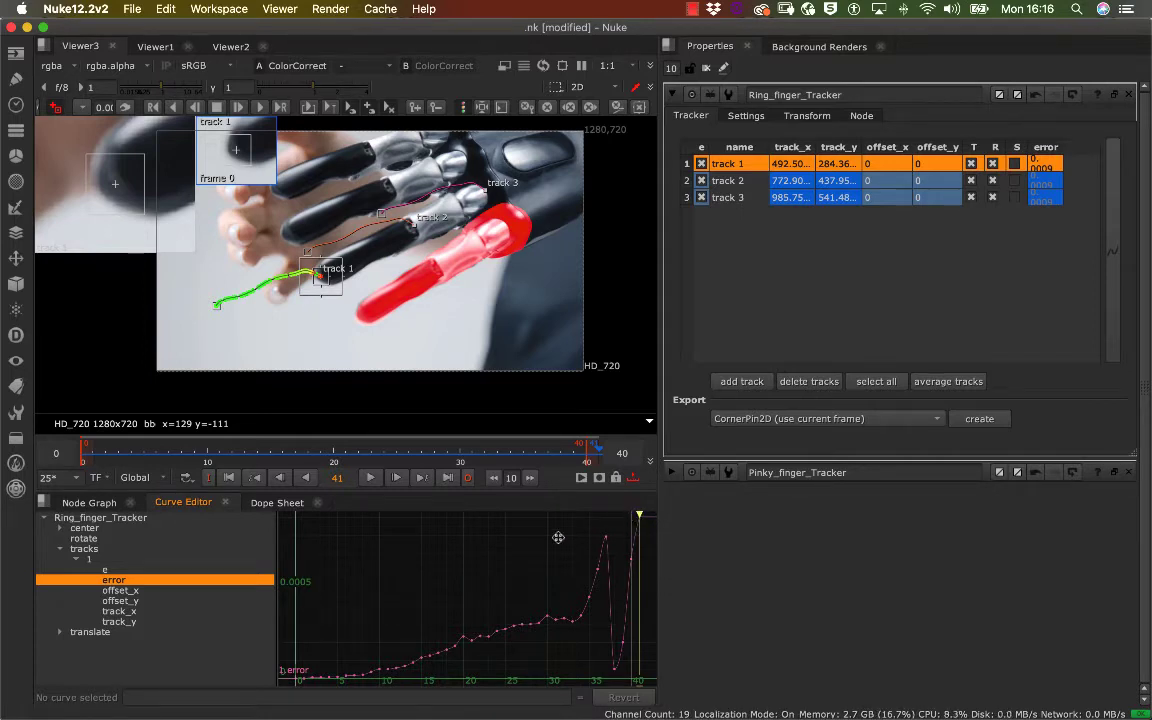
middle_click_drag(558, 538, 303, 643)
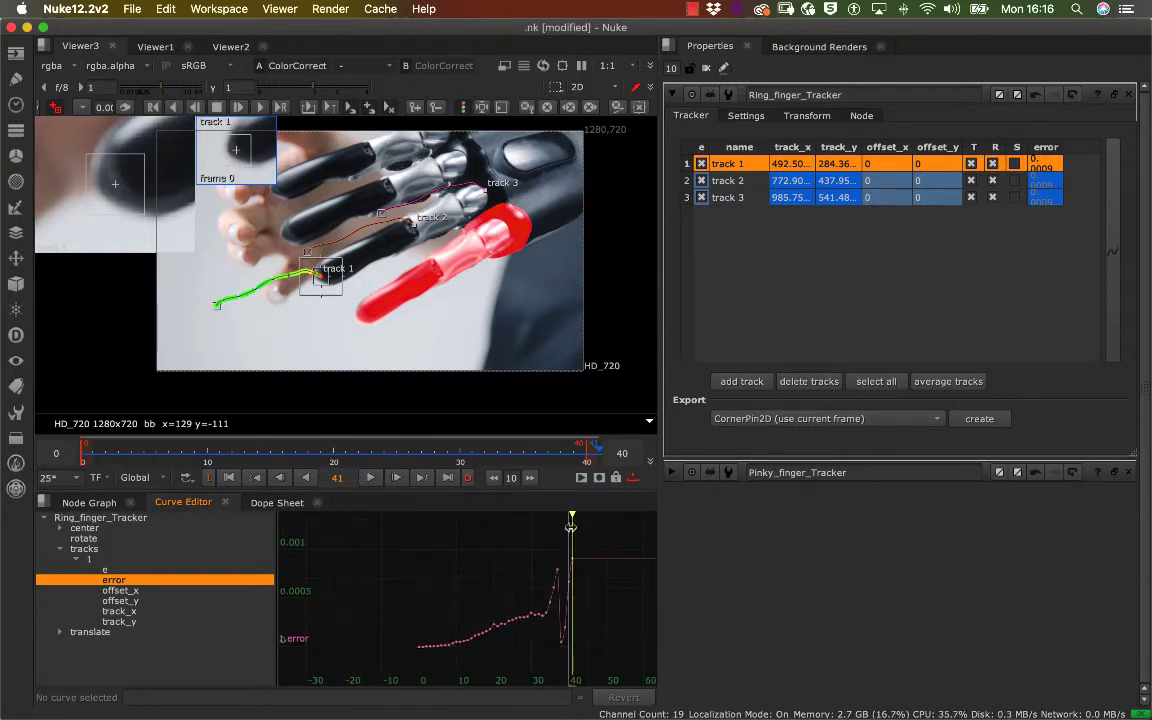
mouse_move(572, 513)
left_mouse_down()
mouse_move(548, 516)
mouse_move(571, 516)
left_mouse_up()
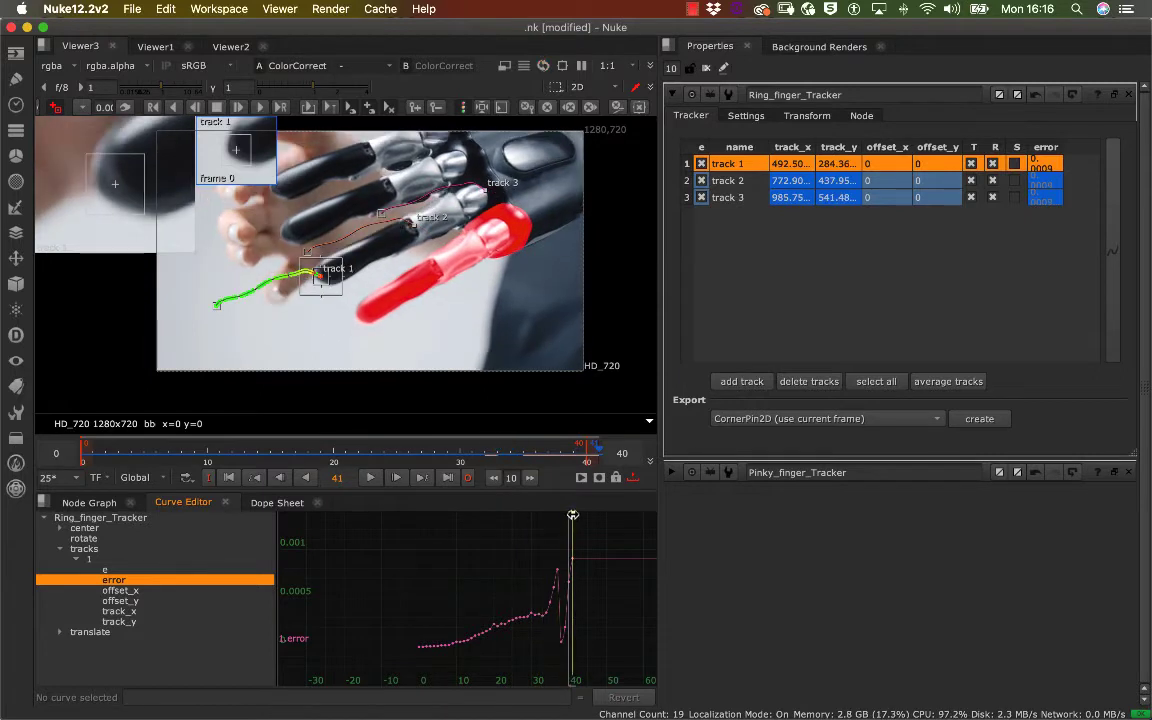
Step: Re-track track 1 one frame at a time around frames 40 and 41, continuing backward to frame 36
middle_click_drag(227, 205, 300, 221)
middle_click_drag(300, 221, 354, 231, "alt")
middle_click_drag(480, 326, 362, 230)
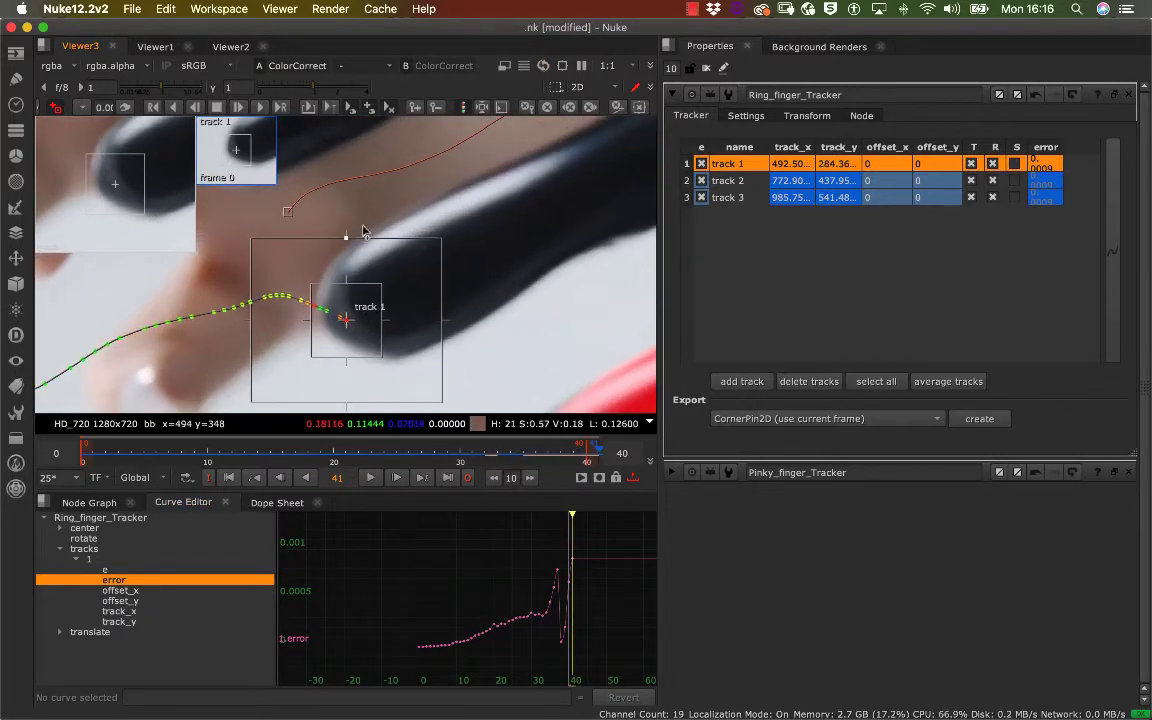
middle_click_drag(300, 180, 333, 172)
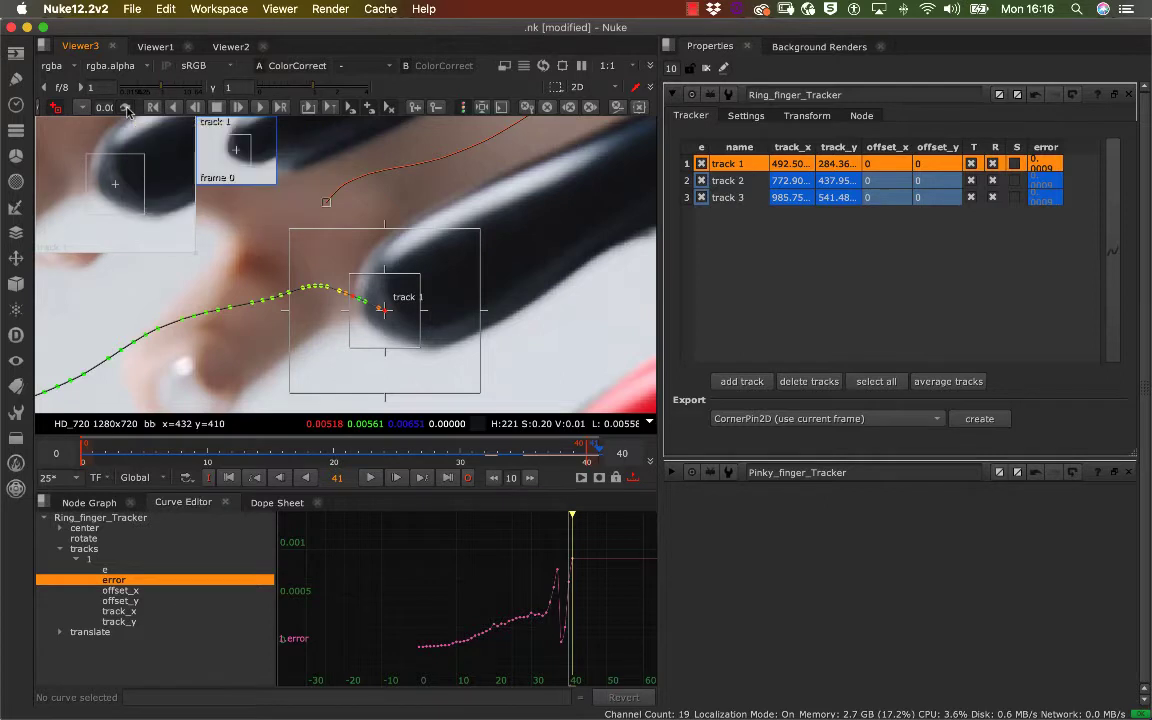
left_click(197, 107)
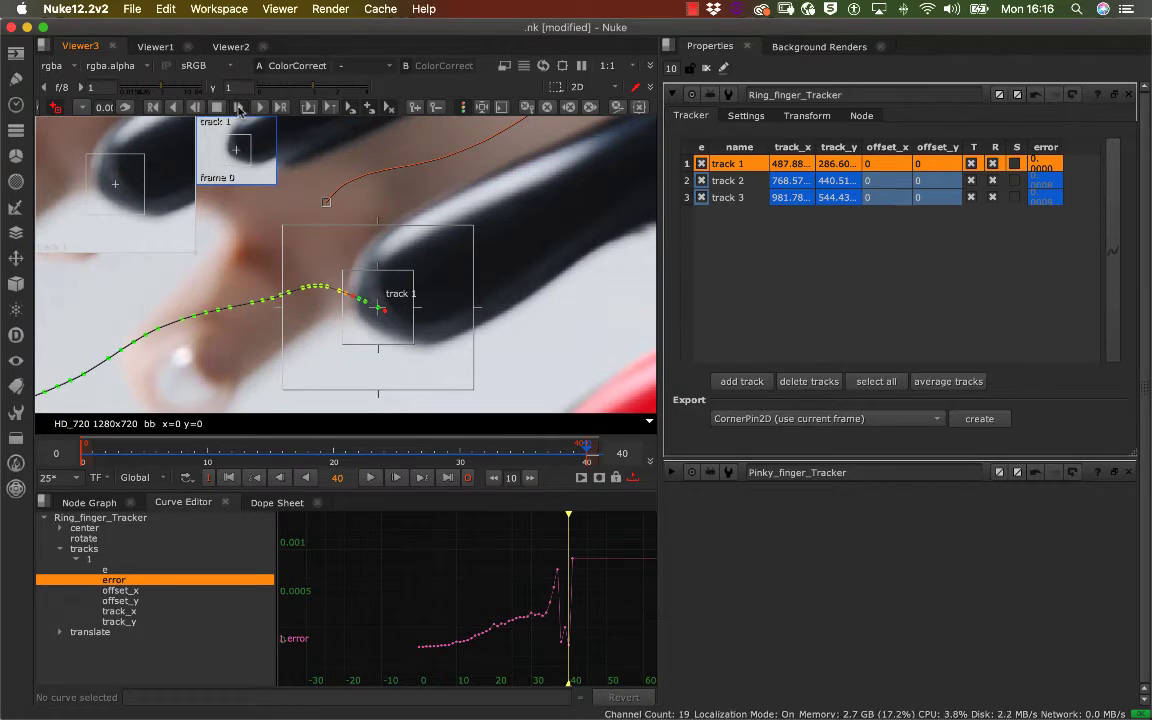
left_click(238, 107)
left_click(197, 107)
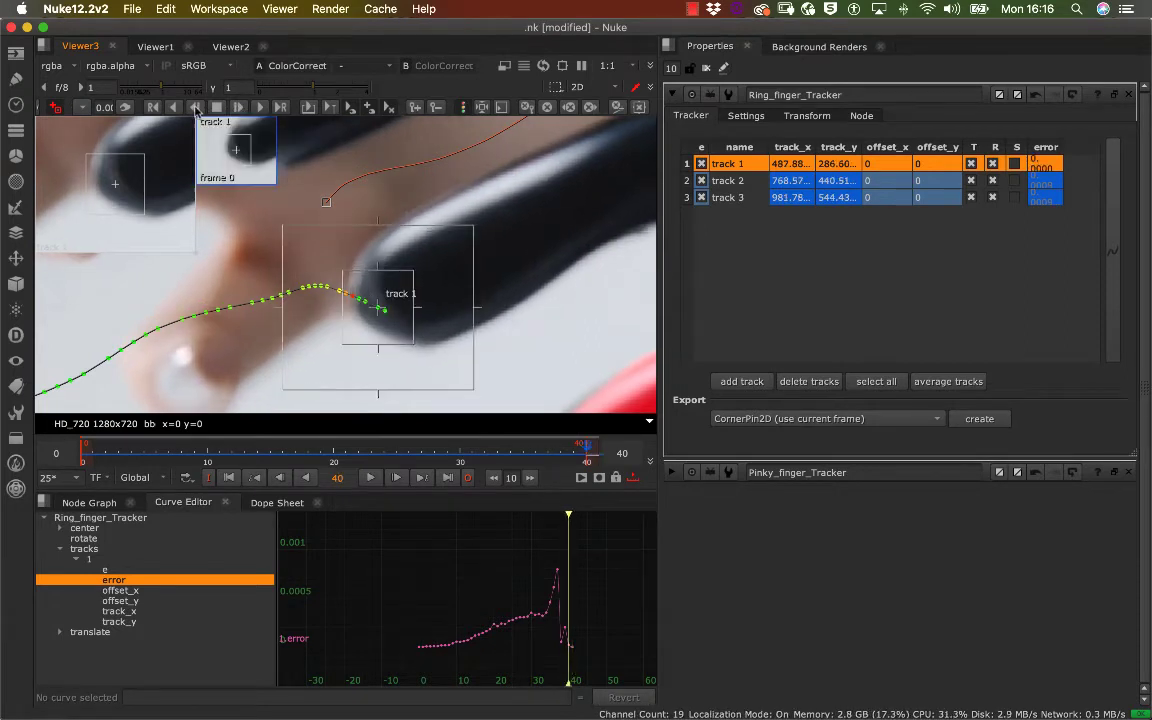
left_click(197, 107)
left_click(197, 107)
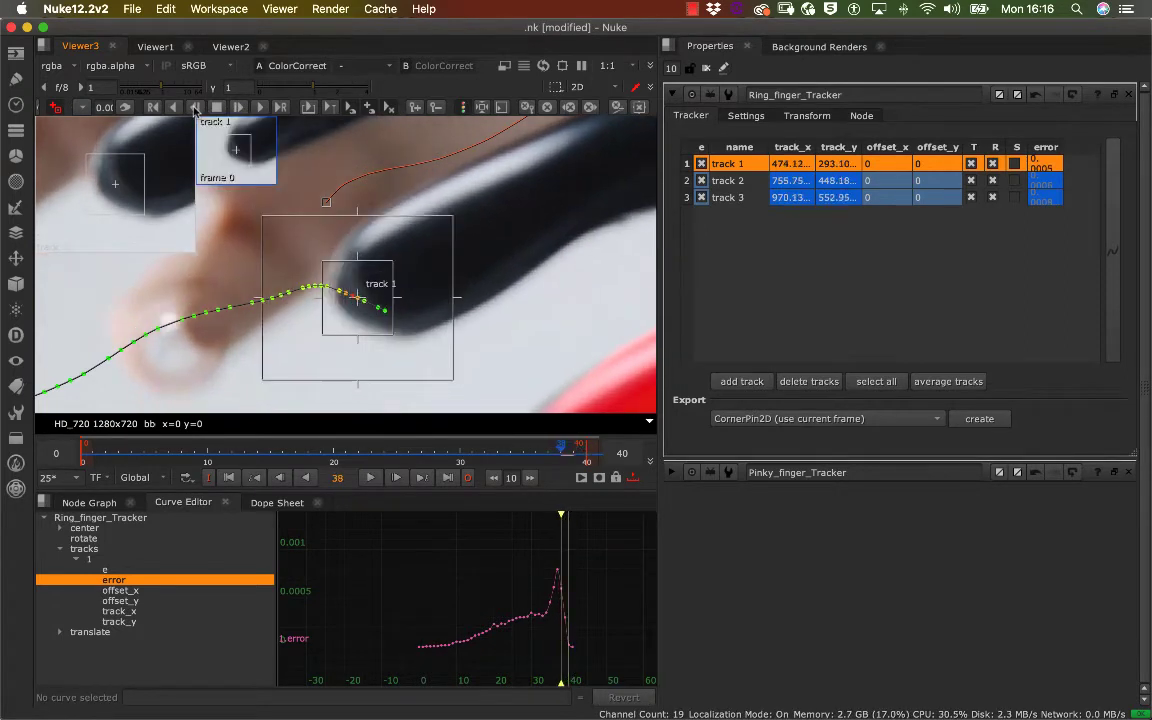
left_click(197, 107)
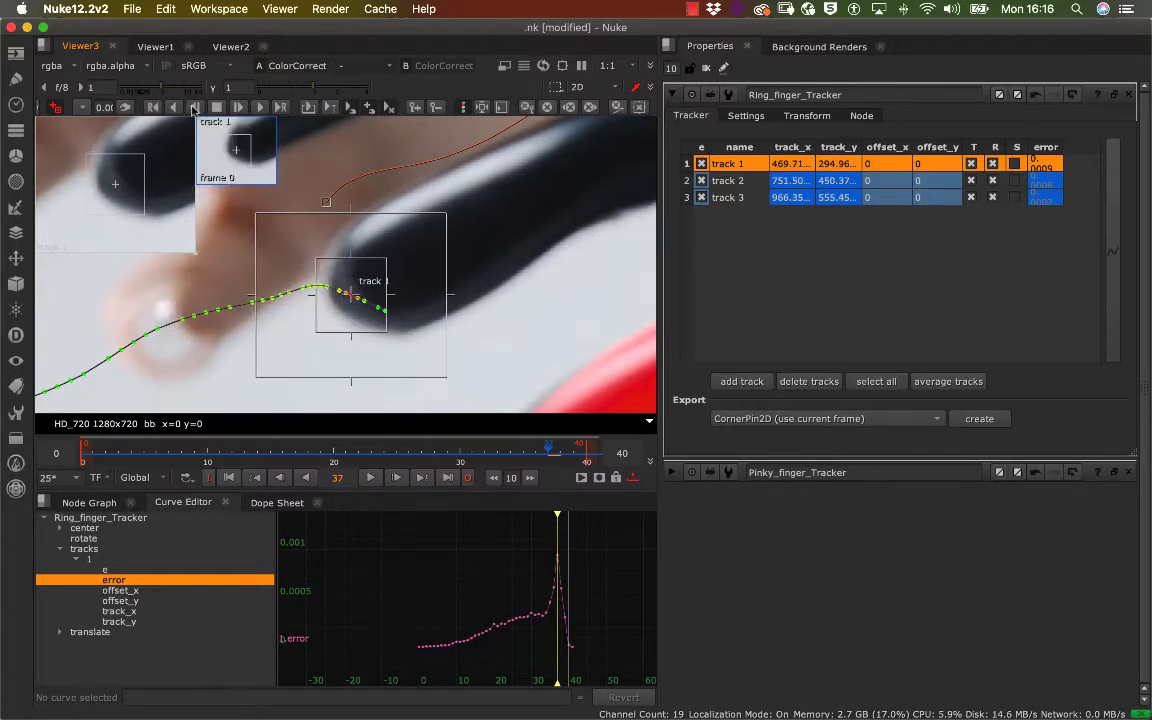
left_click(195, 107)
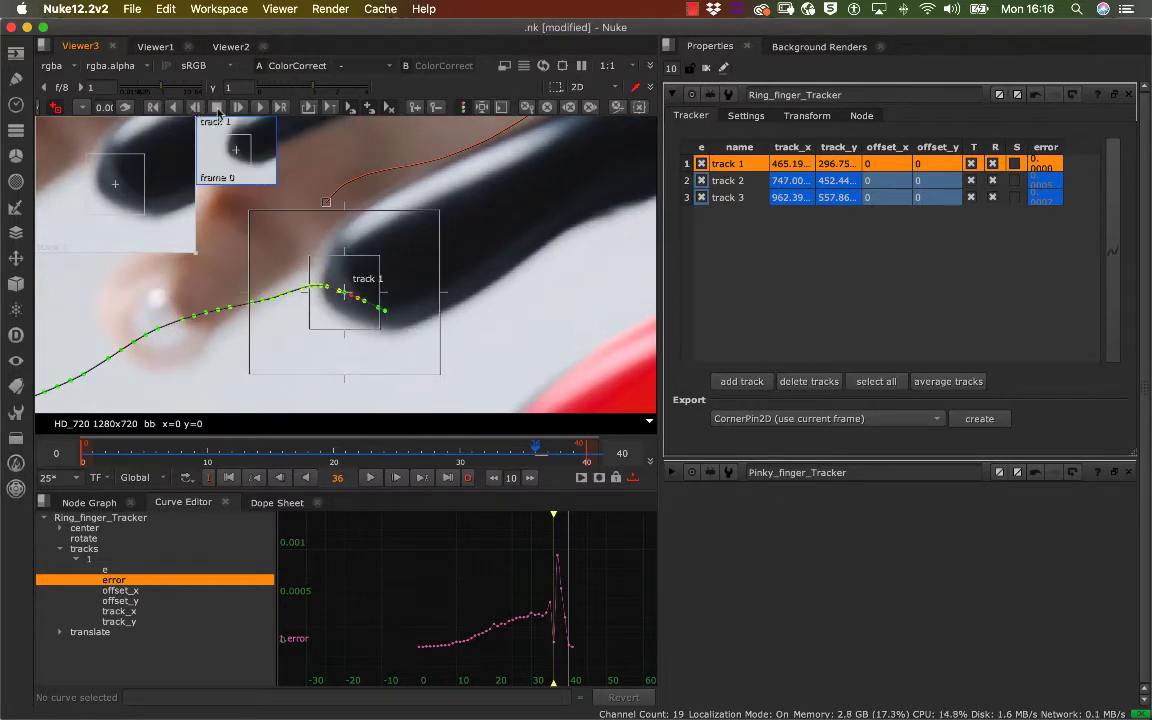
Step: Re-track track 1 forward from frame 36 to 38, and back one frame at a time to frame 33
left_click(238, 107)
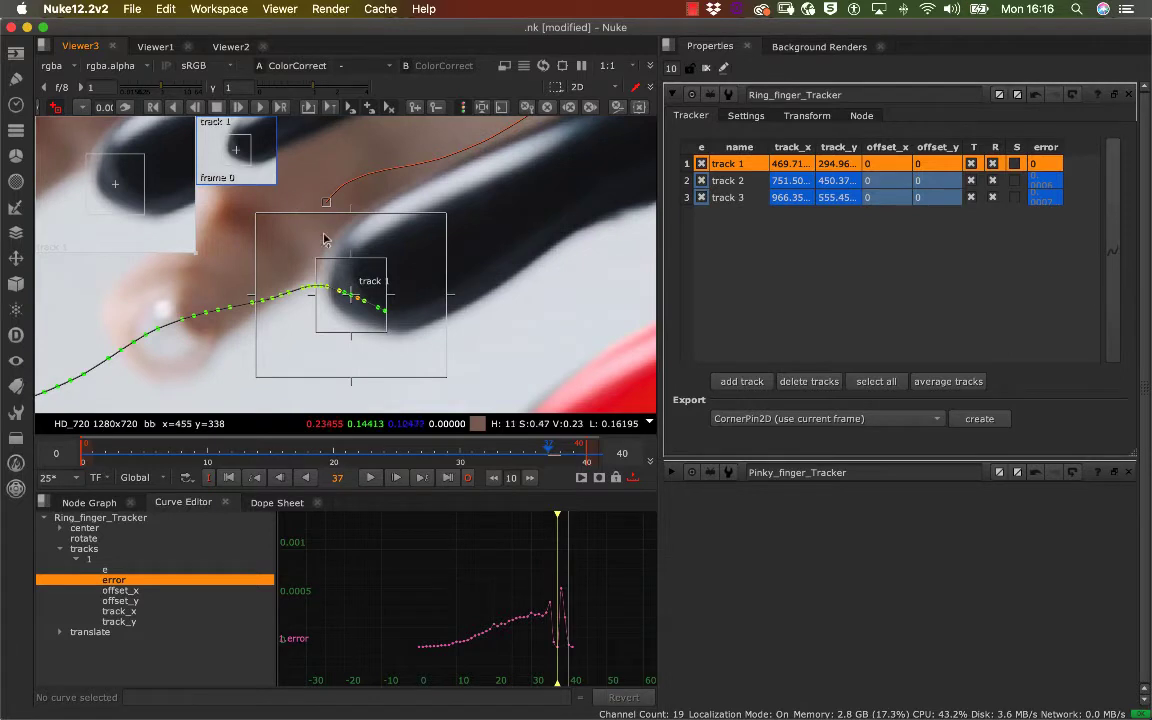
left_click(238, 107)
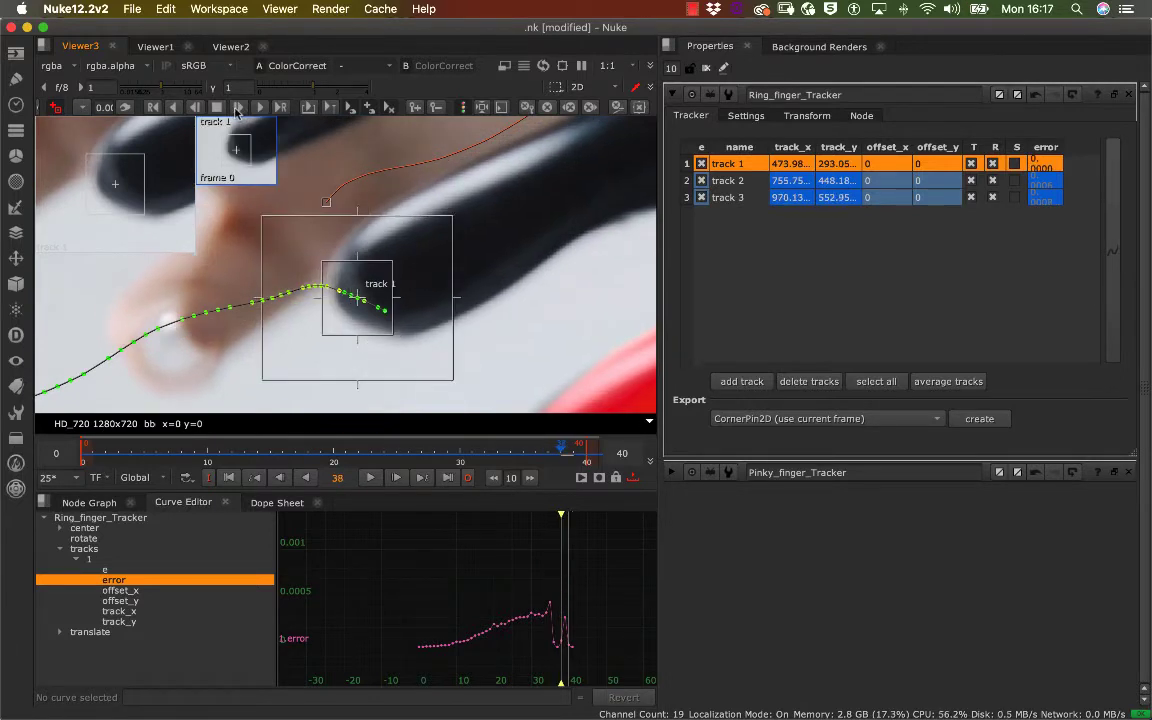
middle_click_drag(290, 329, 303, 237)
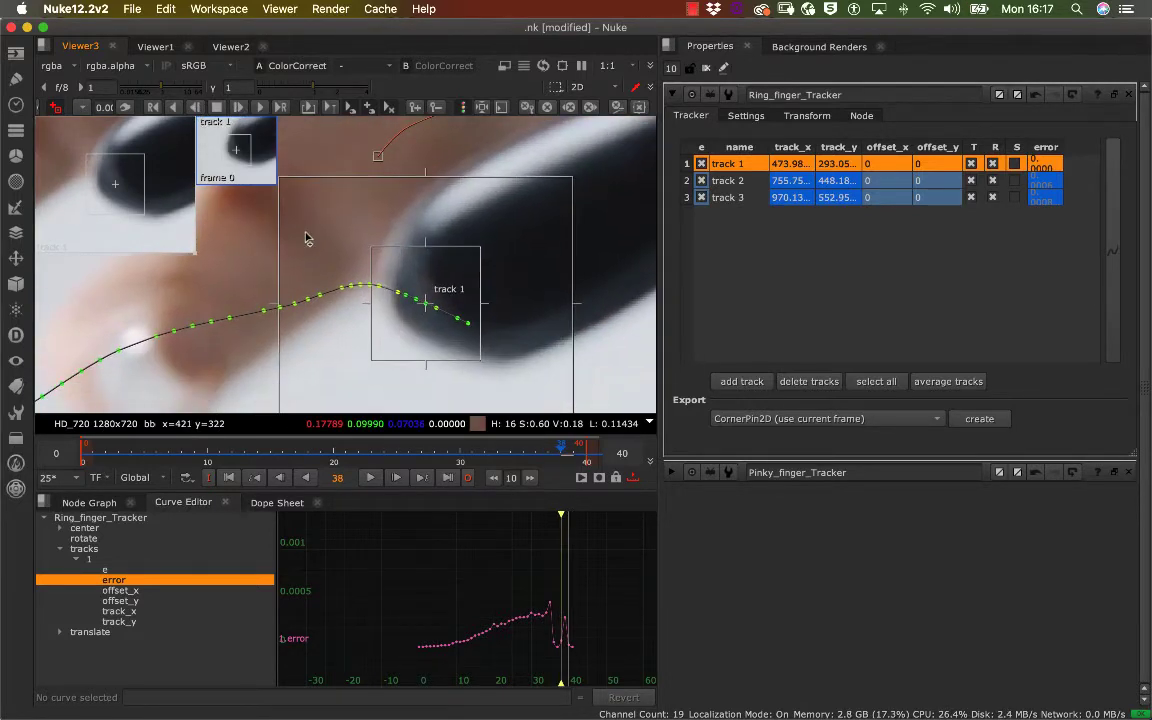
left_click(196, 107)
left_click(196, 107)
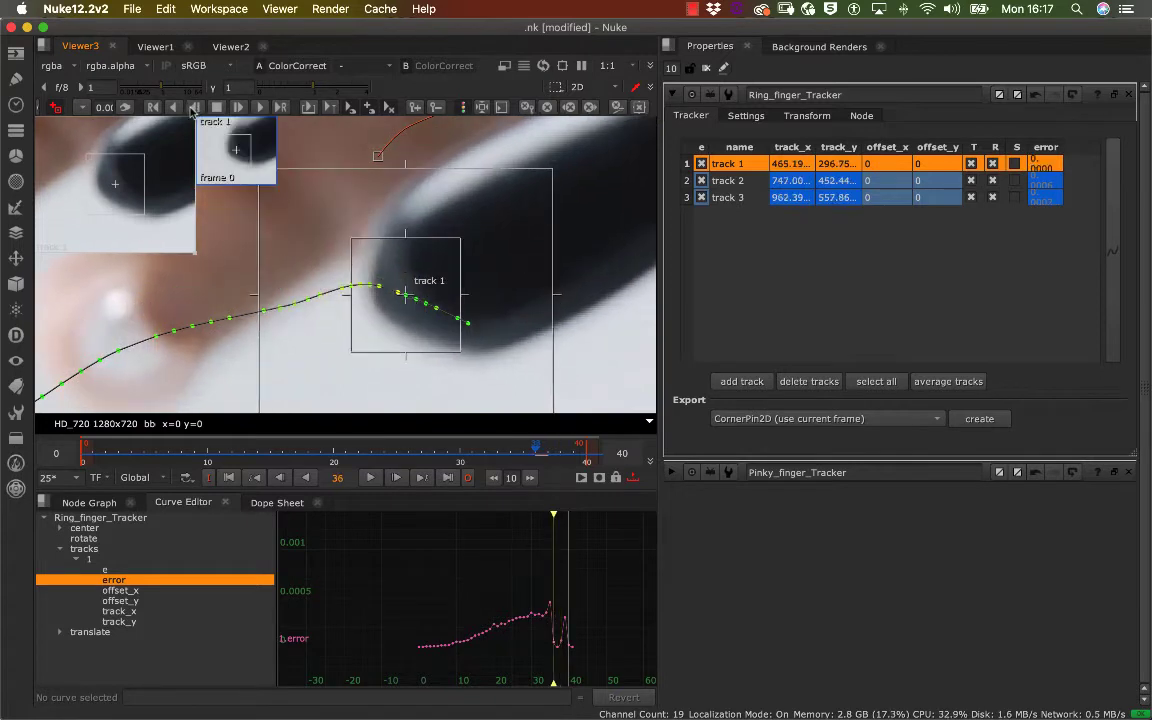
left_click(189, 108)
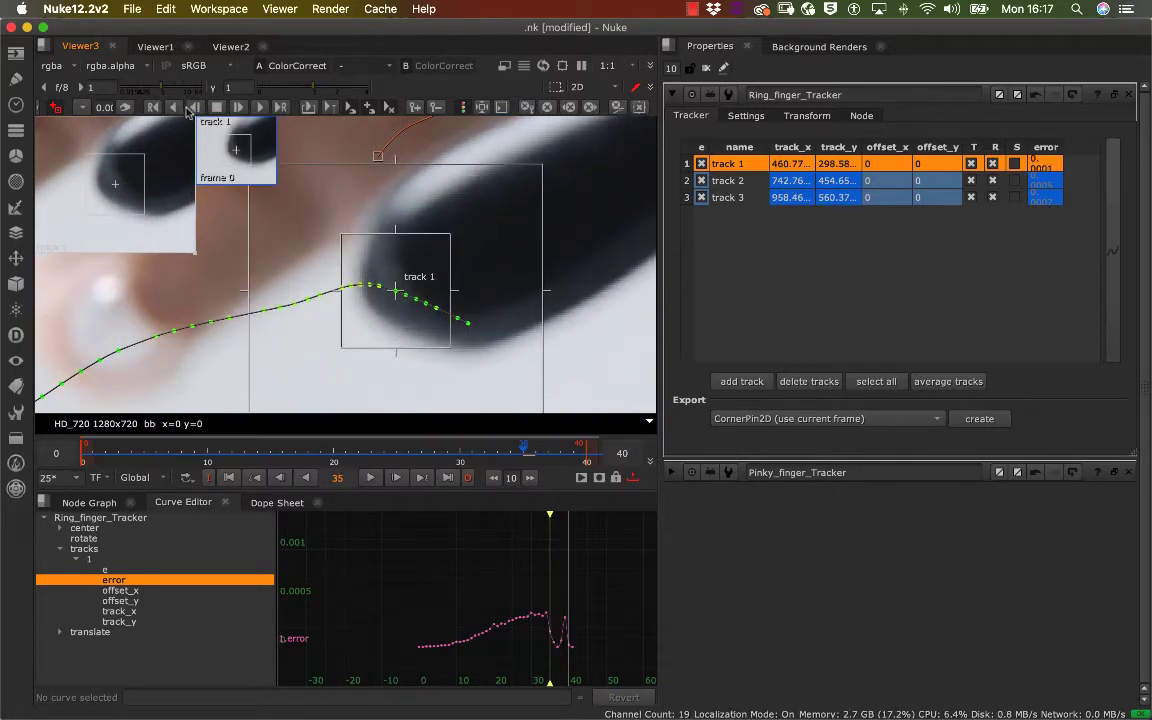
left_click(189, 109)
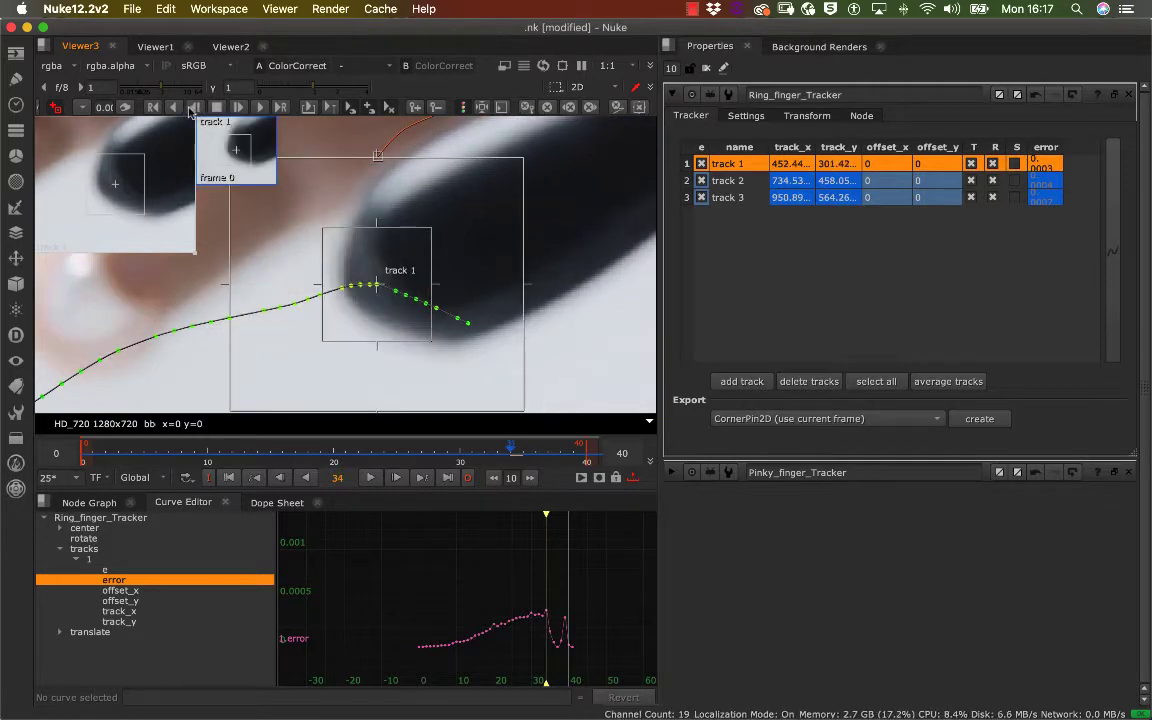
left_click(189, 109)
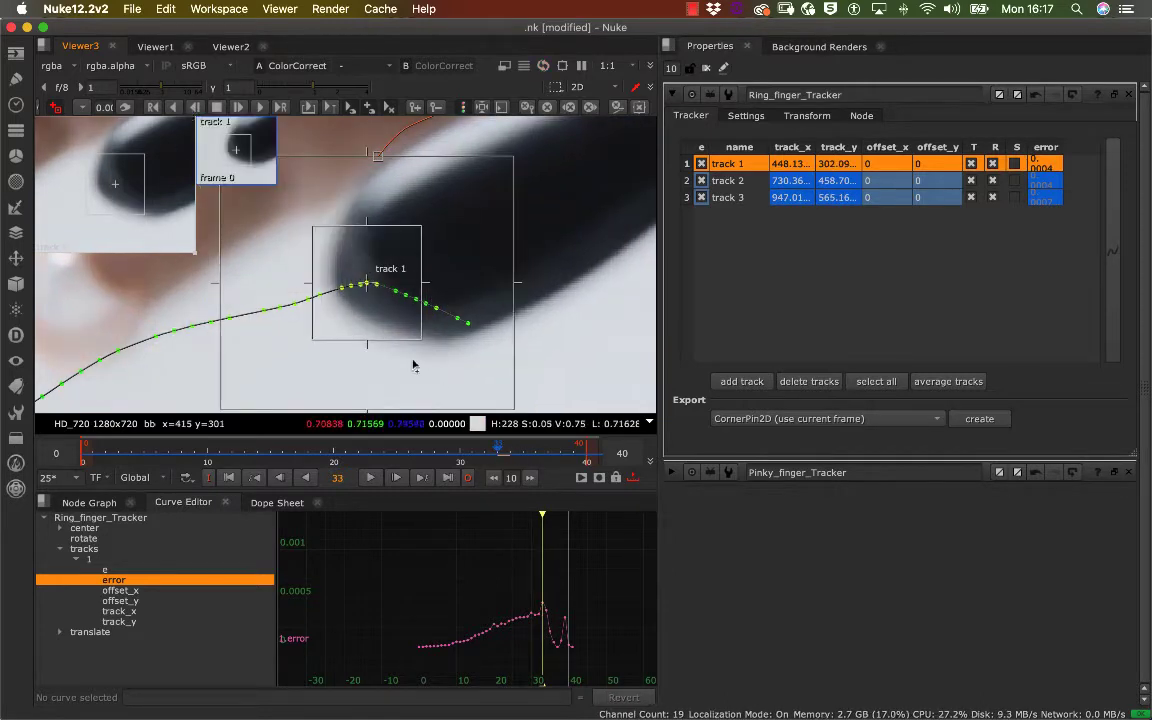
Step: Return to the Node Graph and frame 0, and select track 2 in the viewer to inspect its path's tracking quality
left_click_drag(540, 527, 475, 527)
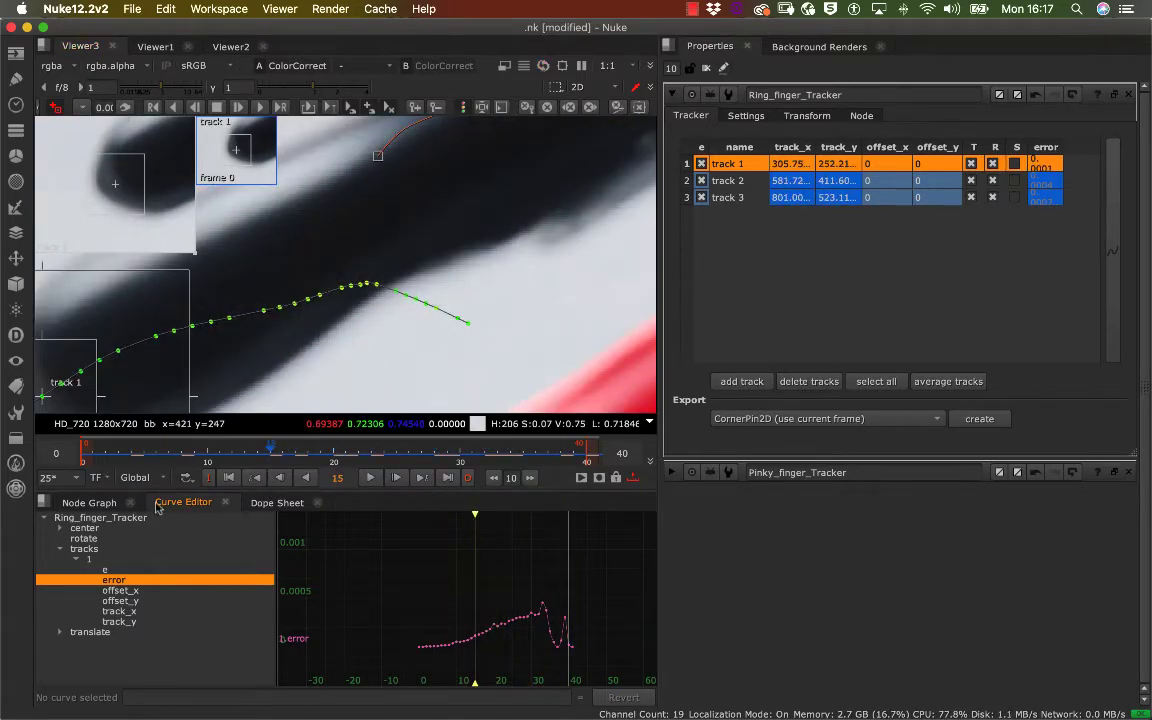
left_click(91, 503)
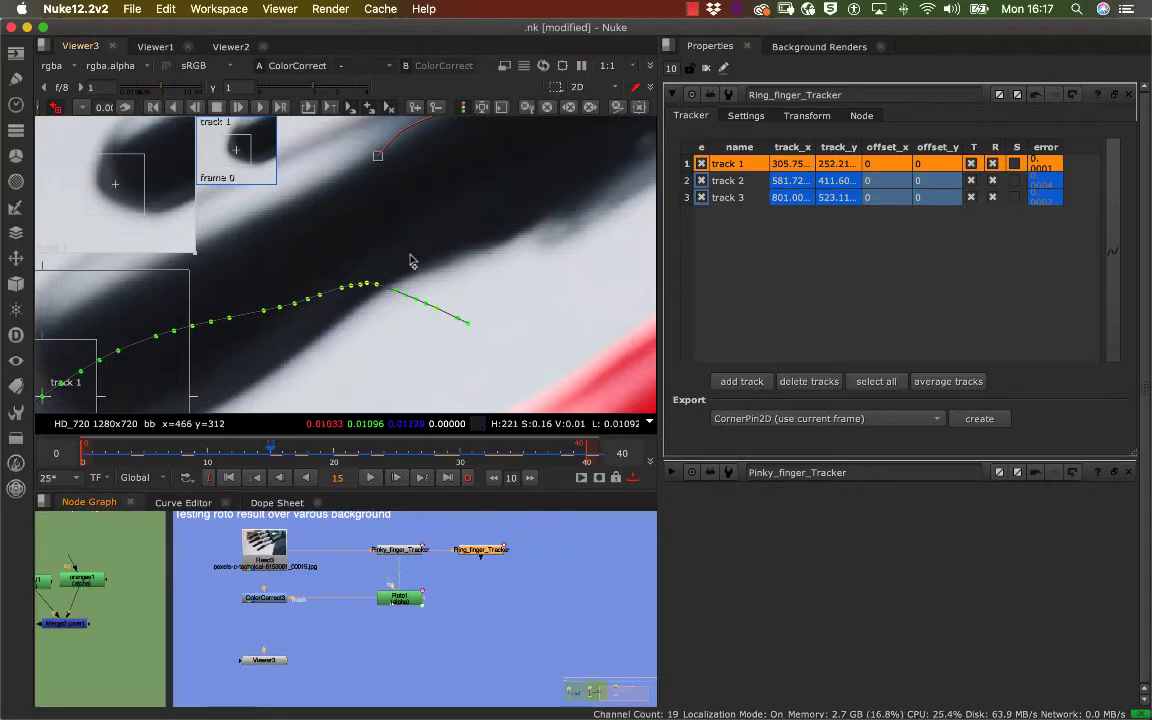
scroll(430, 270, "up", 1)
scroll(283, 312, "down", 5)
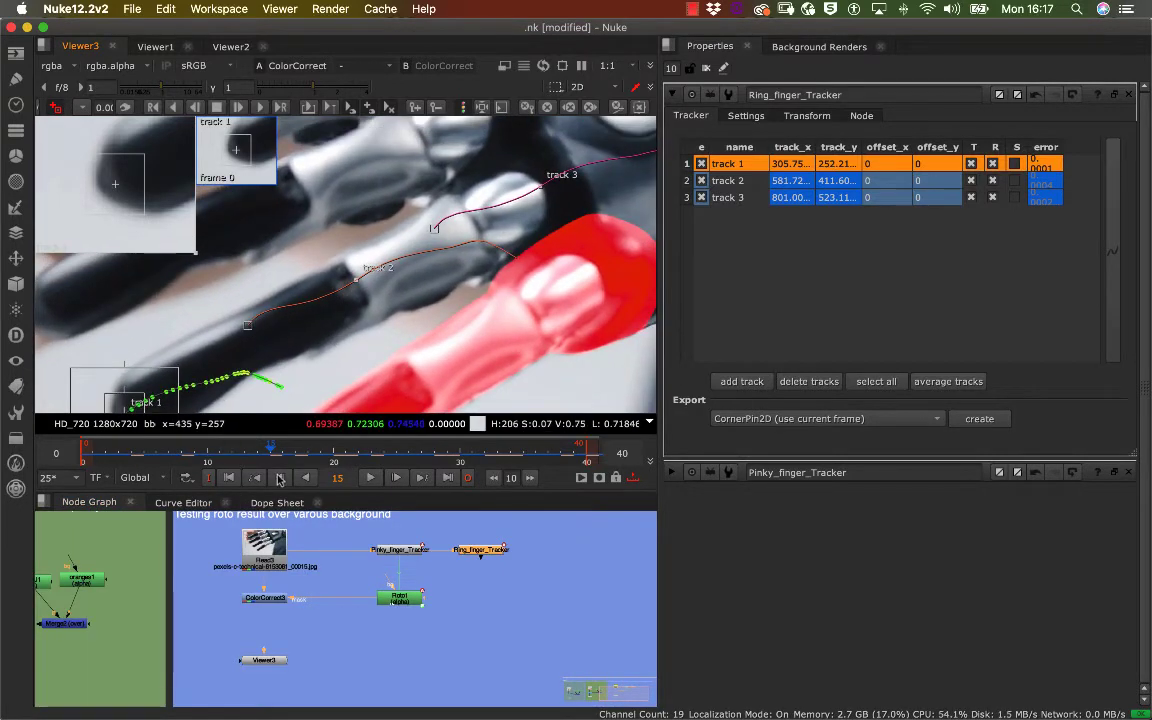
left_click(229, 479)
left_click(248, 328)
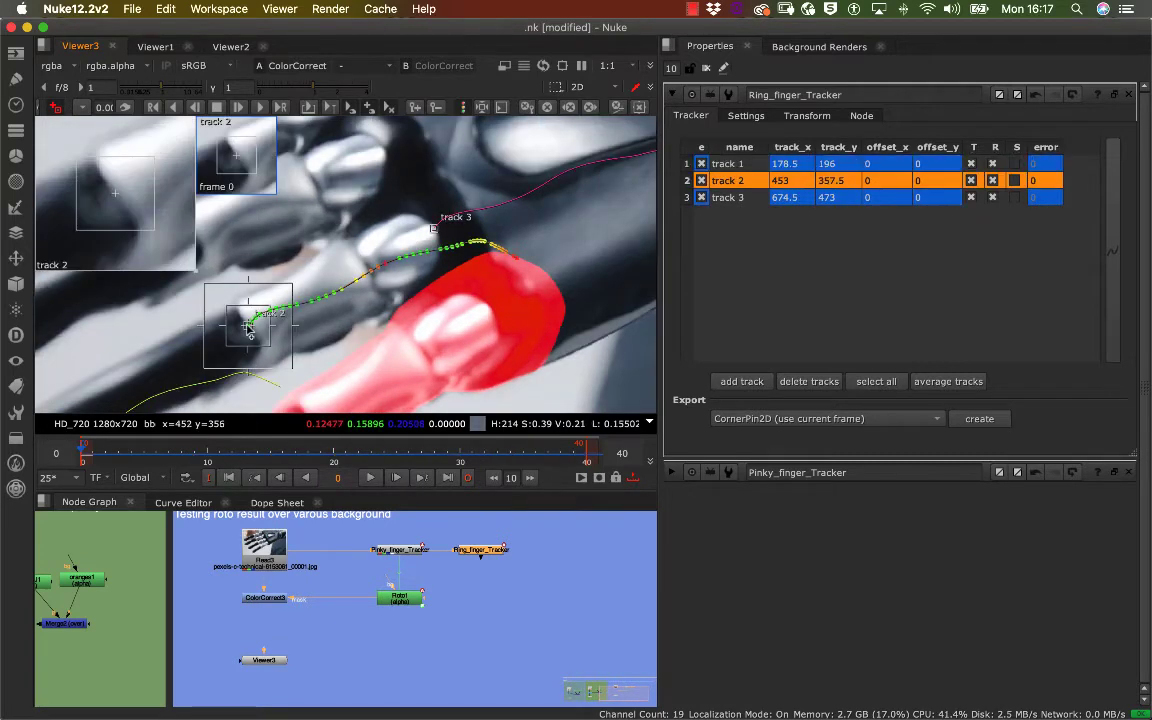
middle_click_drag(352, 357, 321, 360)
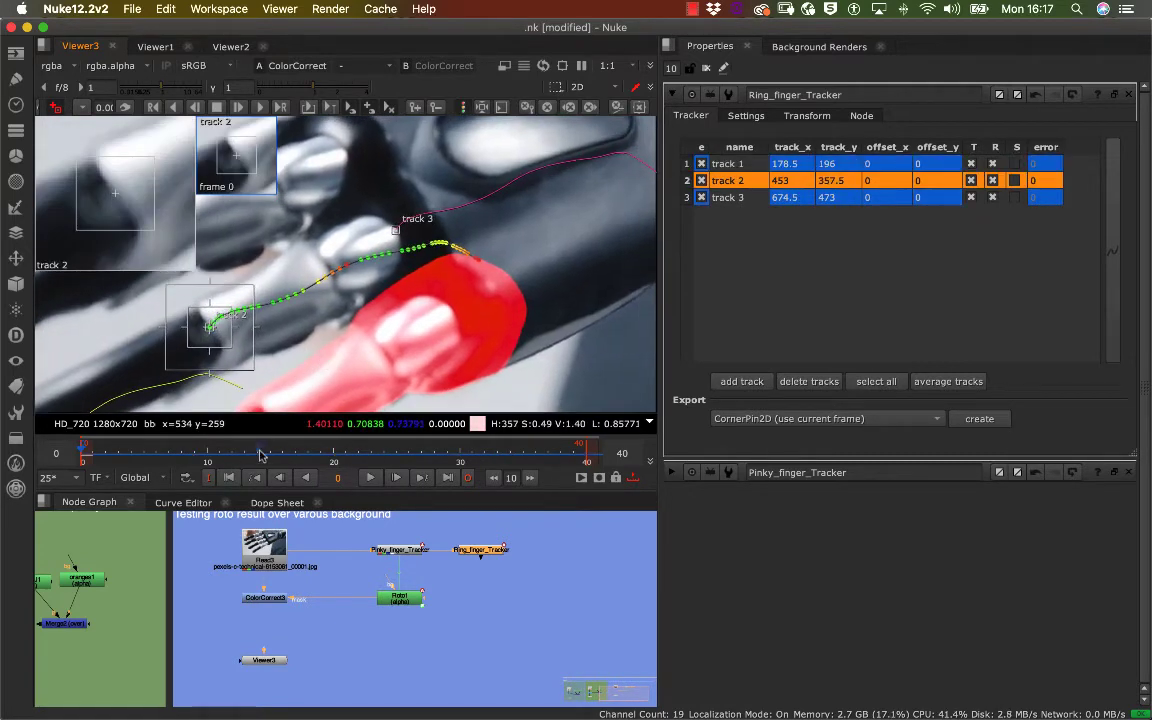
Step: Move to frame 41 and show track 2's curves in the Curve Editor to examine its error peaks
left_click_drag(258, 449, 596, 466)
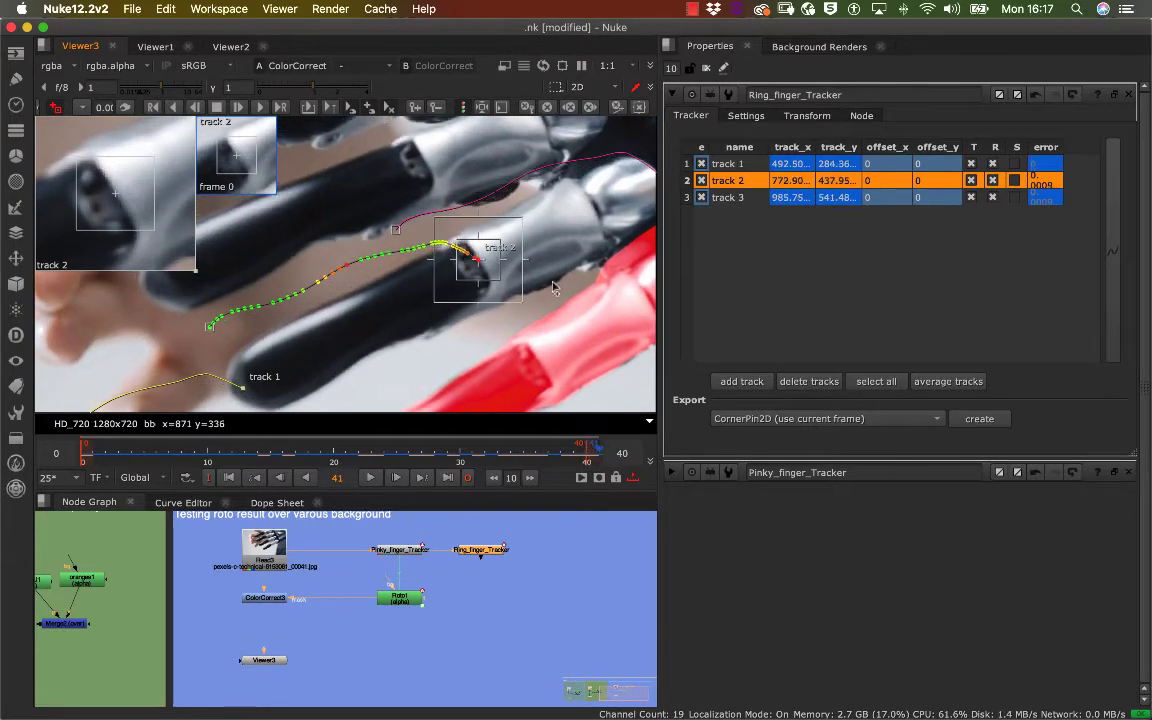
scroll(555, 288, "up", 3)
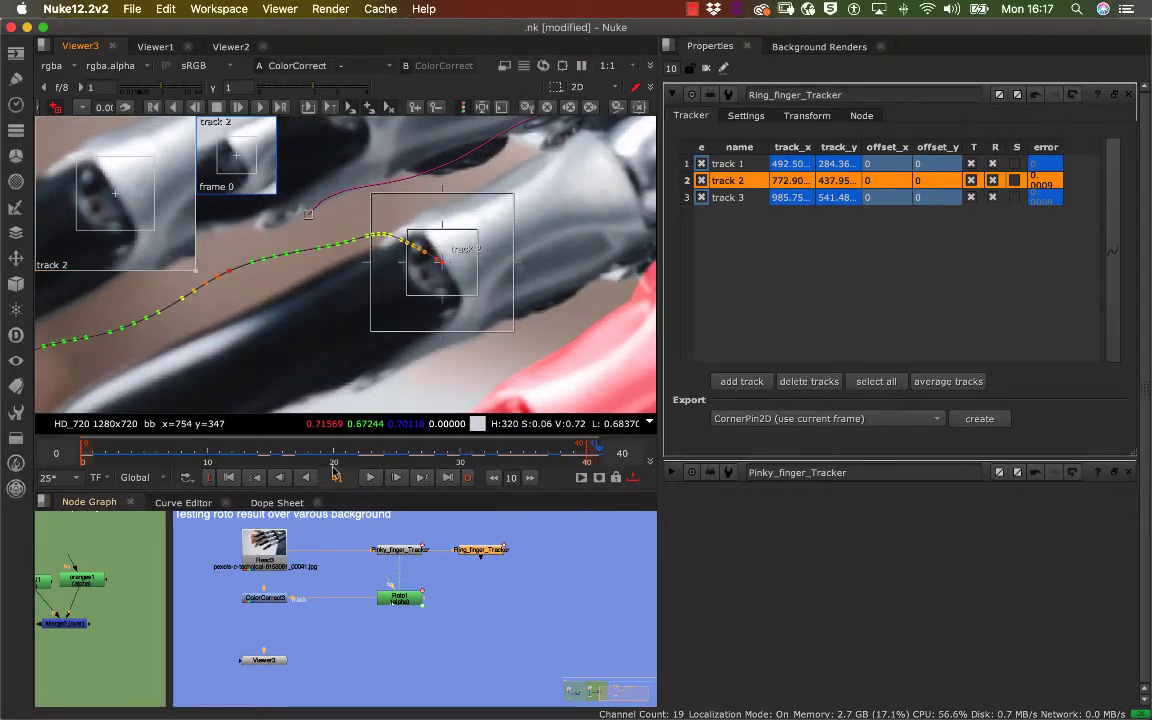
left_click(182, 502)
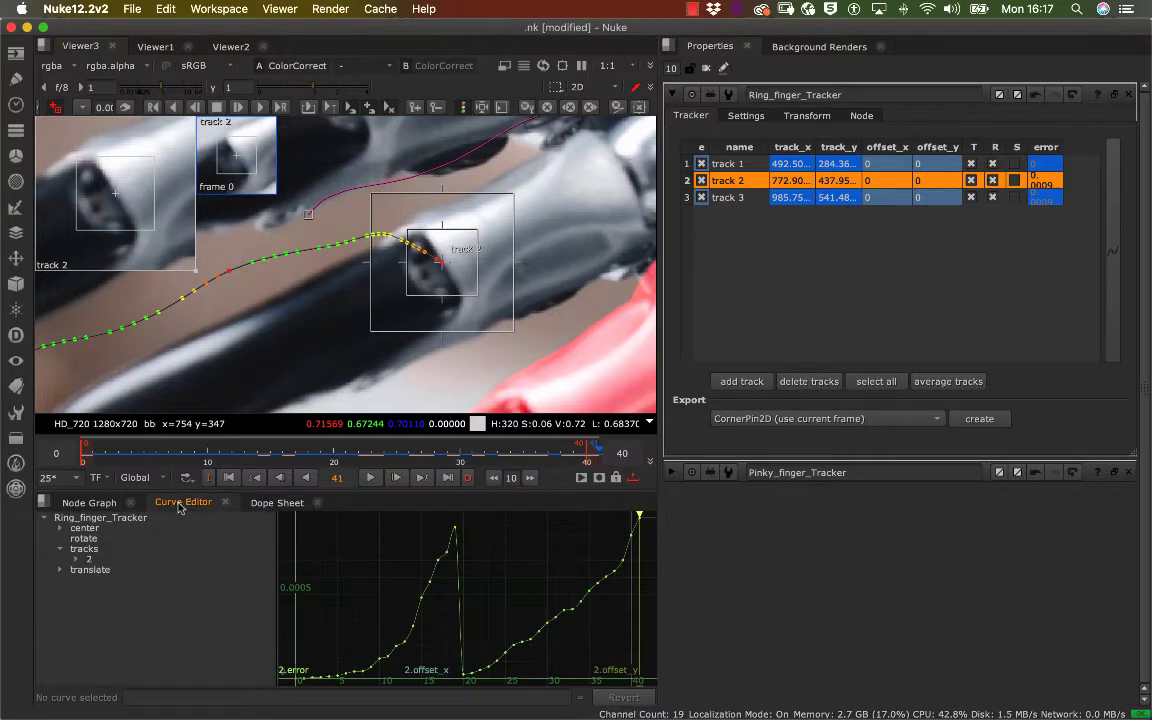
left_click(87, 560)
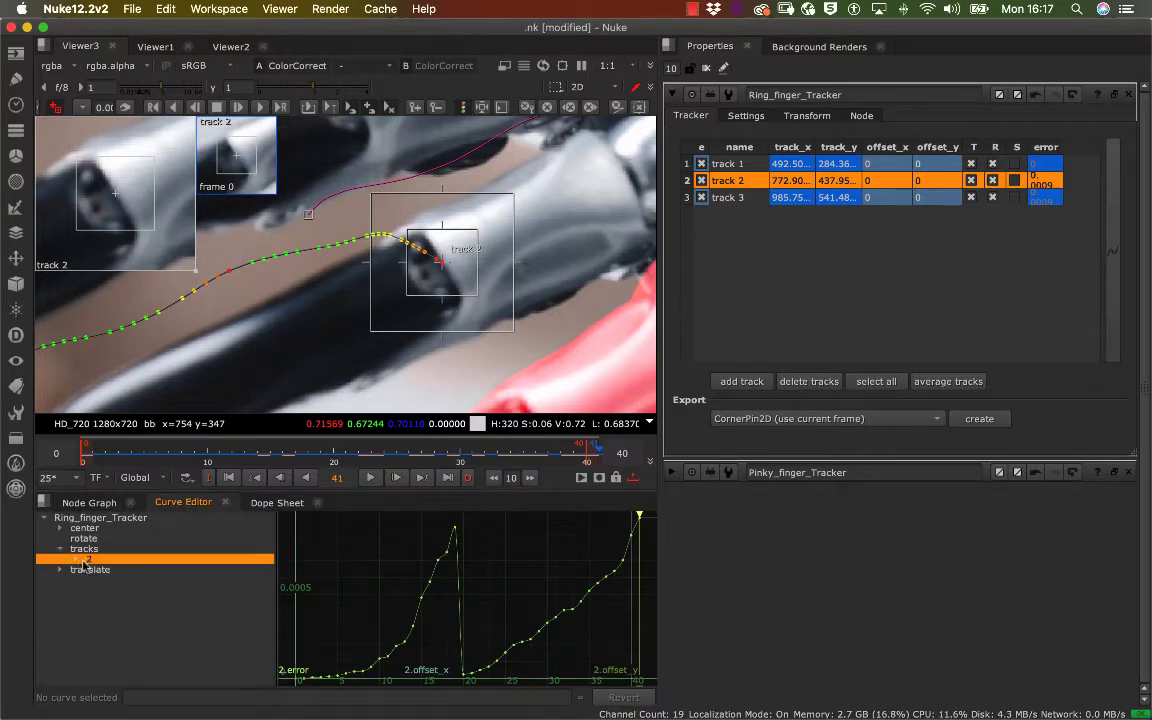
left_click_drag(406, 446, 599, 467)
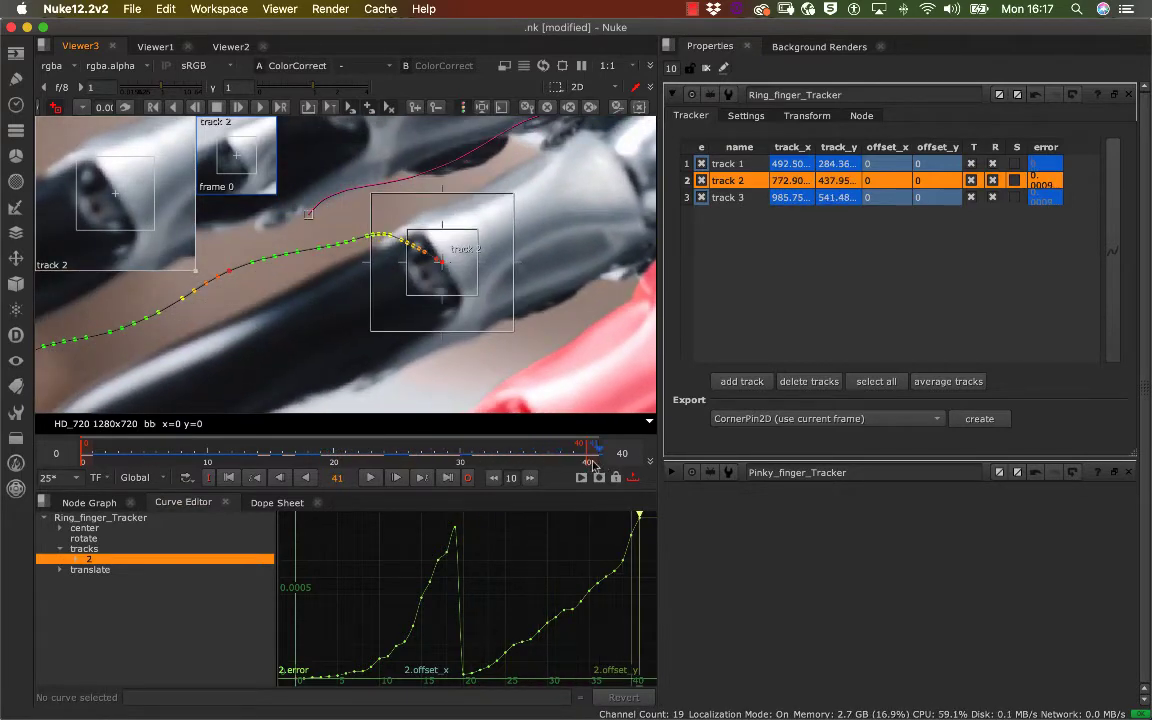
Step: Re-track track 2 forward at the clip's end, and back one frame at a time from frame 41 to 31
left_click(239, 107)
left_click(196, 108)
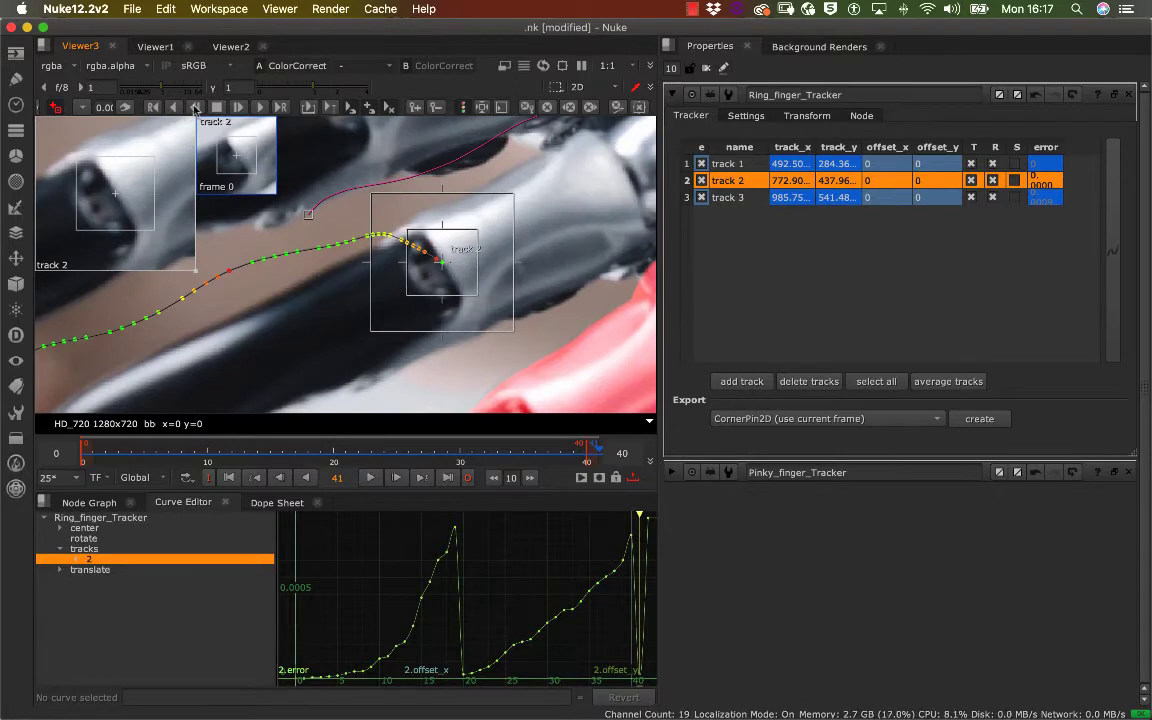
left_click(196, 108)
left_click(196, 108)
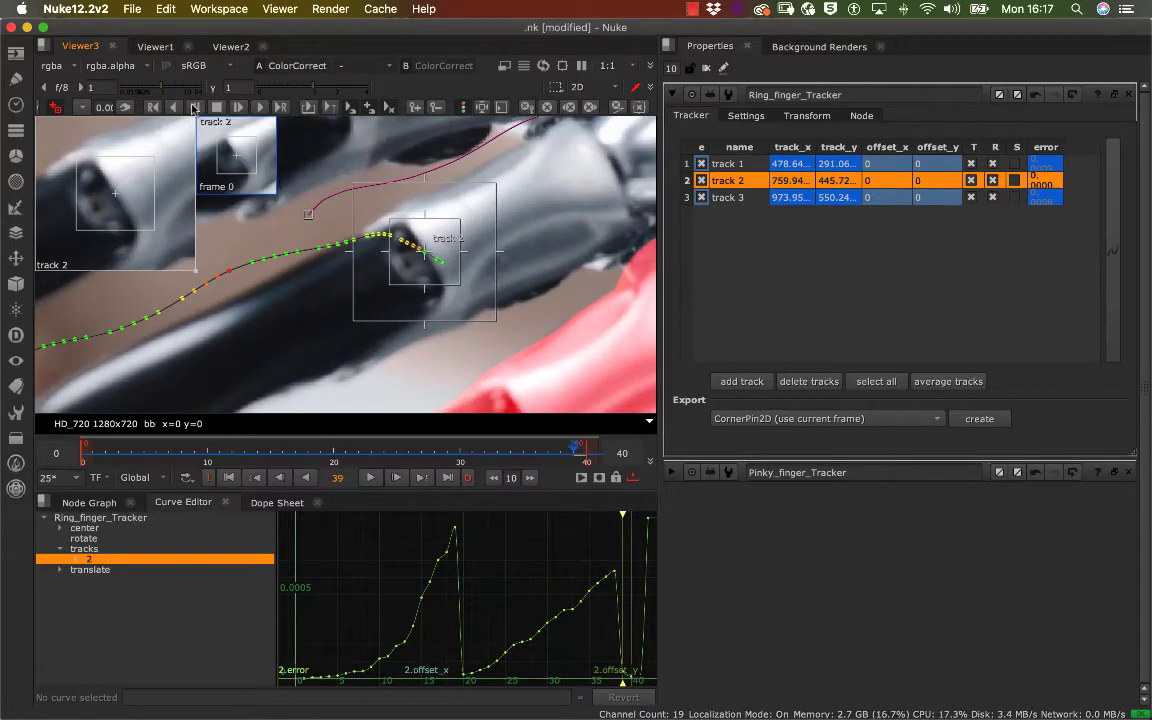
left_click(194, 108)
left_click(194, 108)
left_click(194, 108)
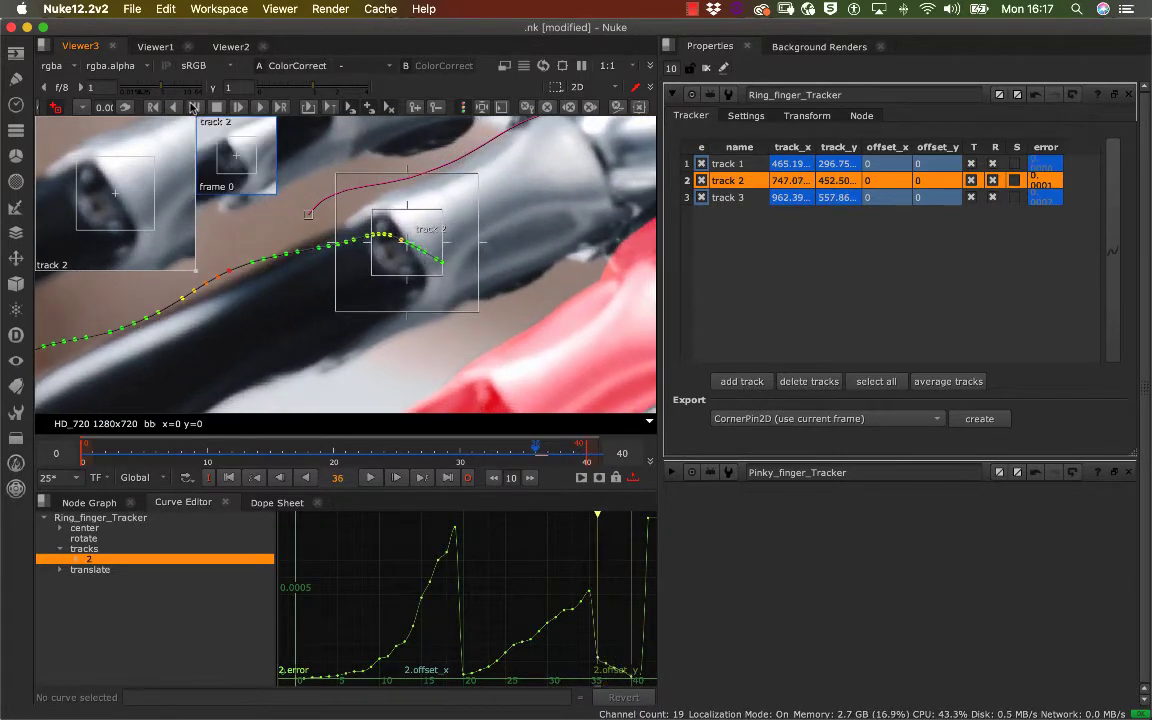
left_click(192, 107)
left_click(192, 107)
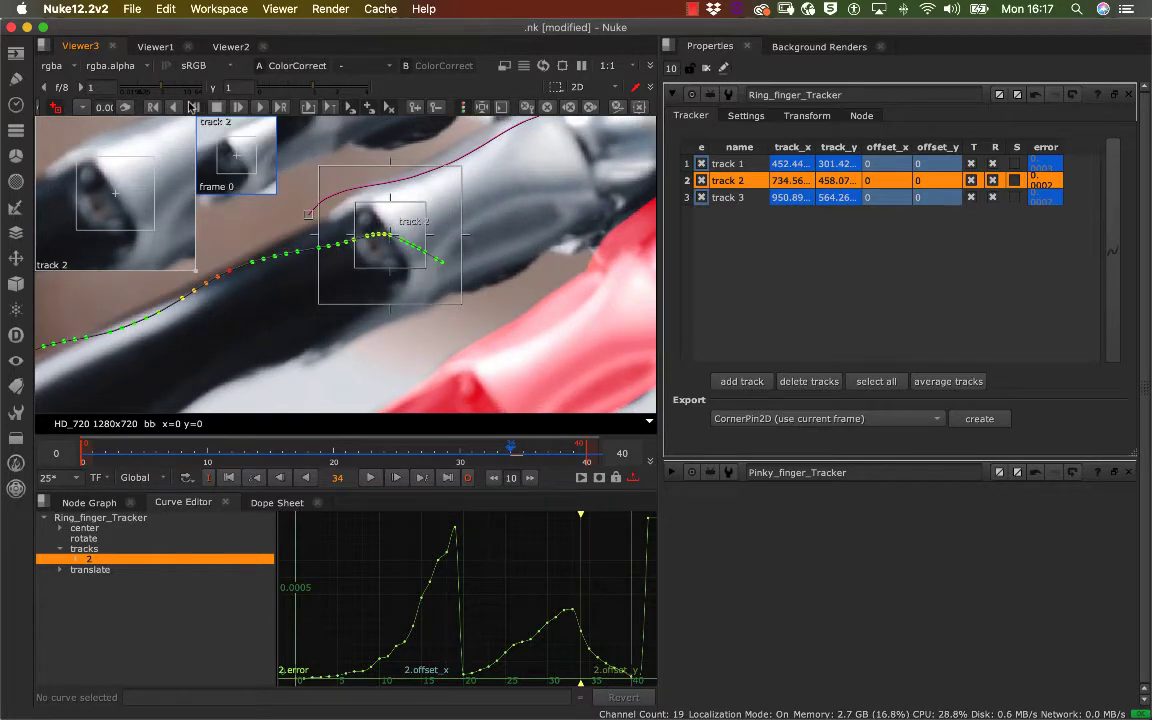
left_click(192, 107)
left_click(194, 108)
left_click(194, 108)
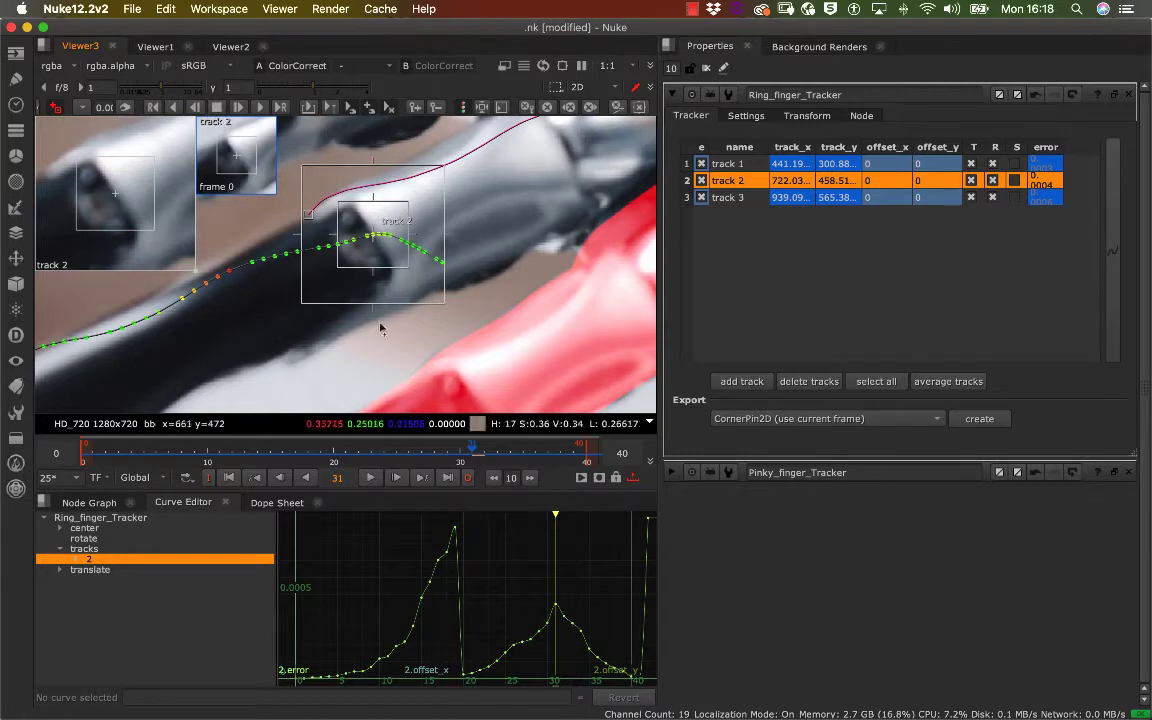
Step: Move to frame 20 and re-track track 2 backward one frame at a time to frame 14 across the first error peak
left_click_drag(556, 515, 457, 512)
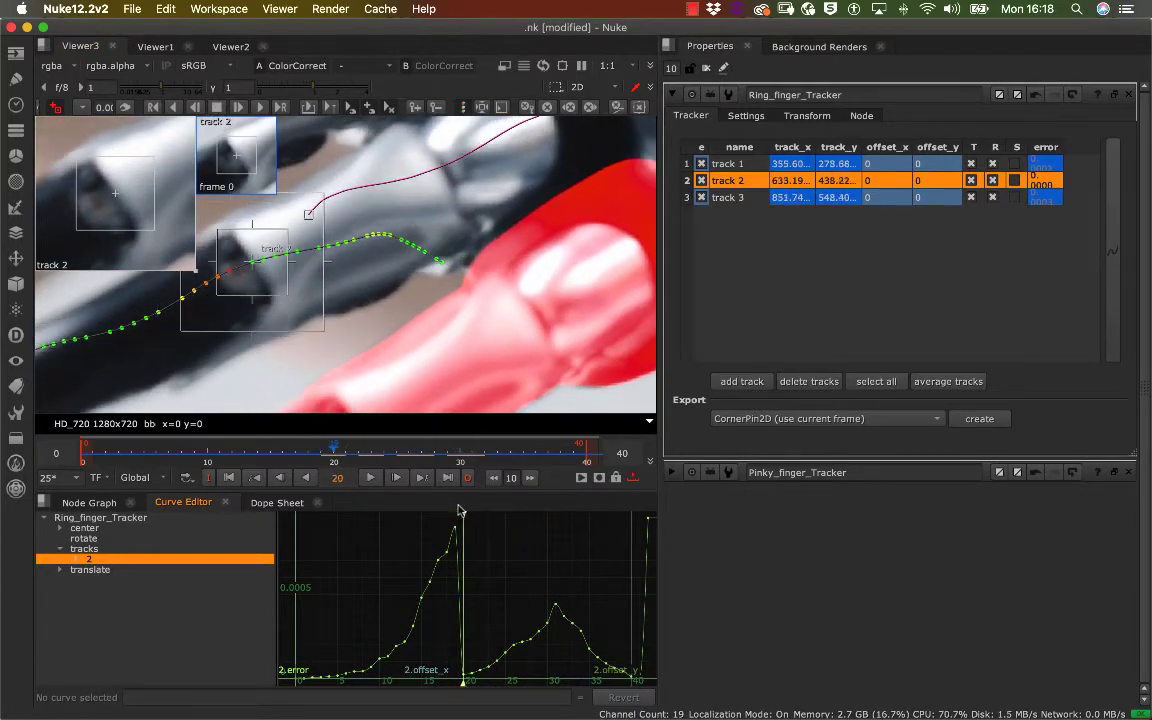
left_click(196, 107)
left_click(242, 111)
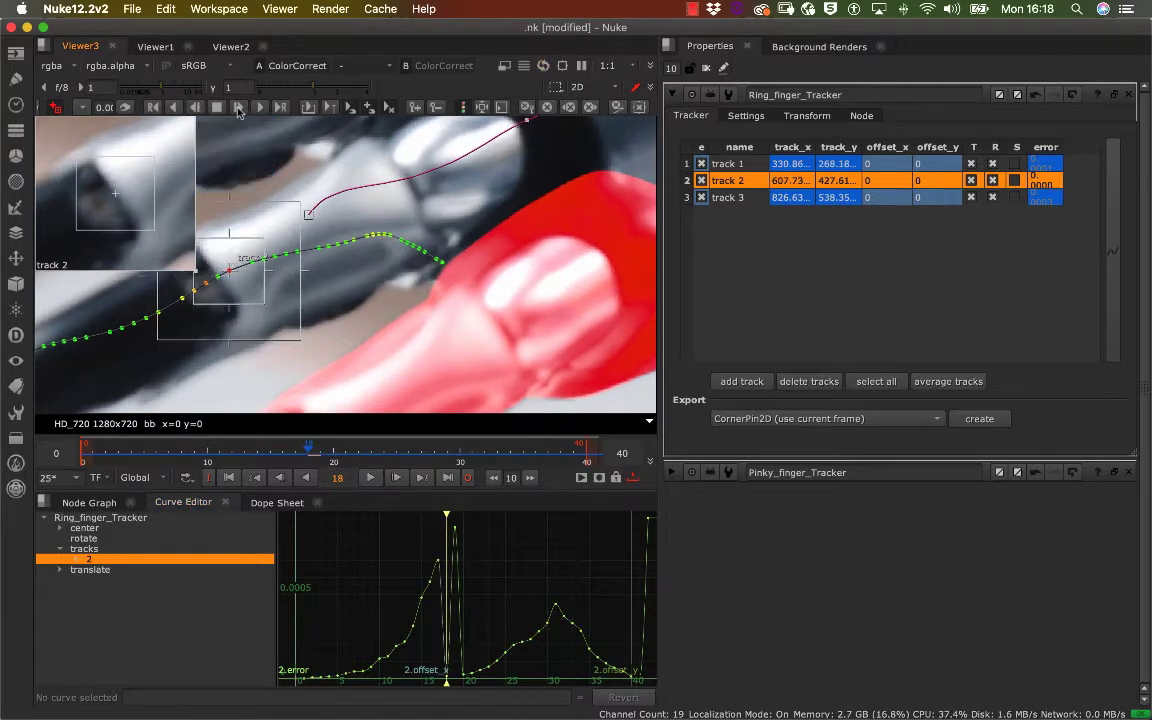
left_click(198, 109)
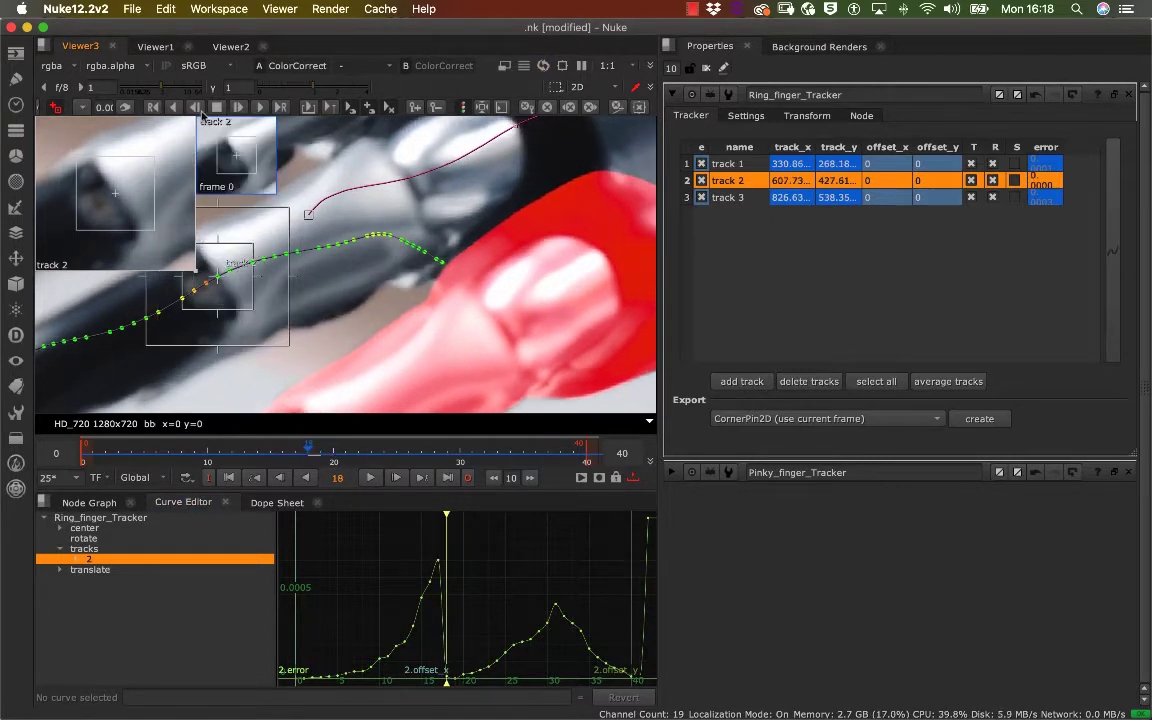
left_click(197, 108)
left_click(195, 108)
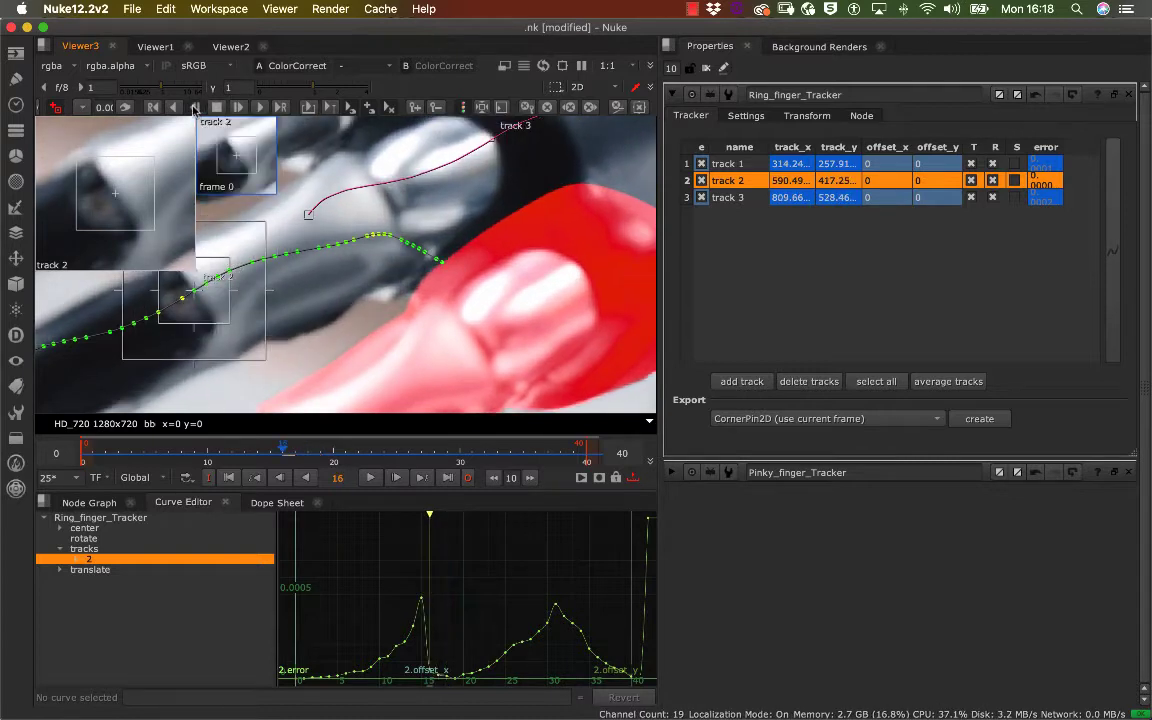
left_click(195, 108)
left_click(194, 109)
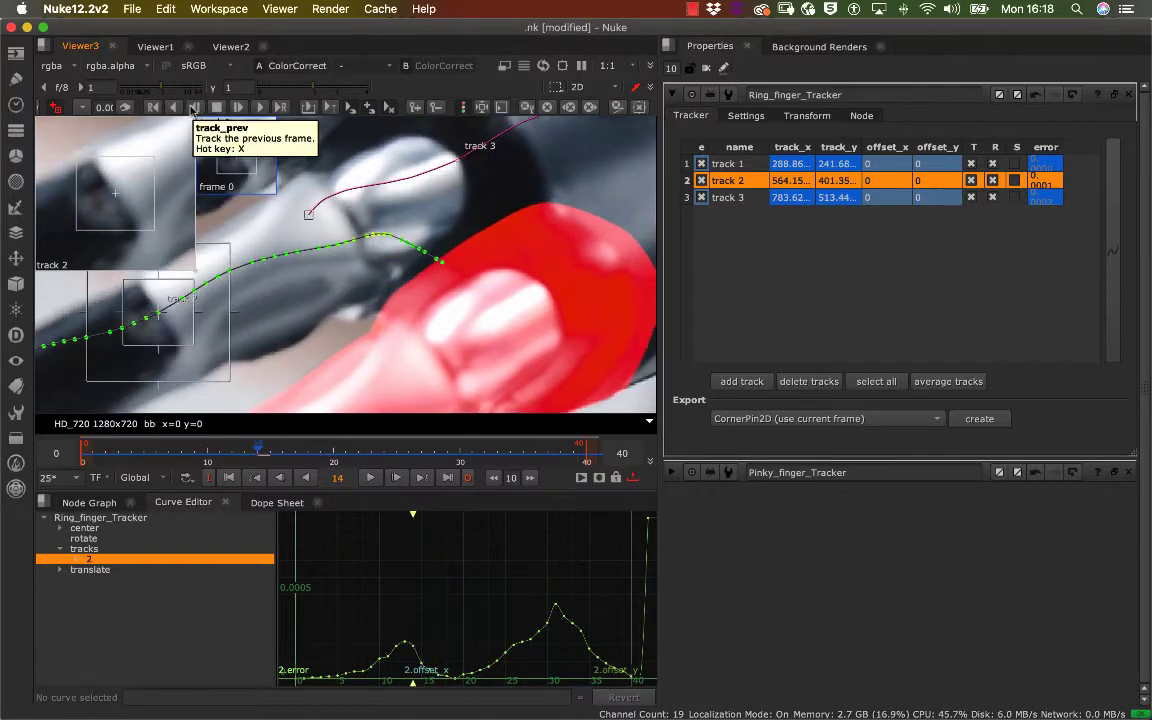
Step: Move to frame 17 and return to the Node Graph to review track 2's re-tracked path in the viewer
left_click_drag(413, 518, 438, 535)
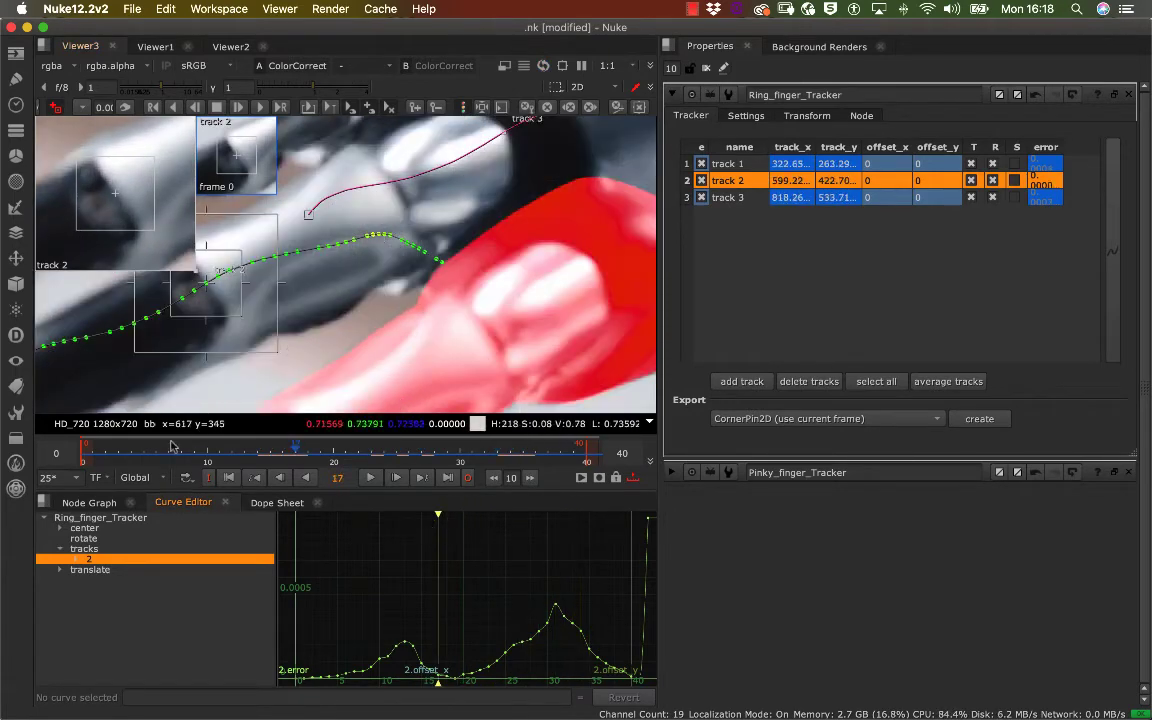
left_click(106, 500)
scroll(395, 330, "down", 4)
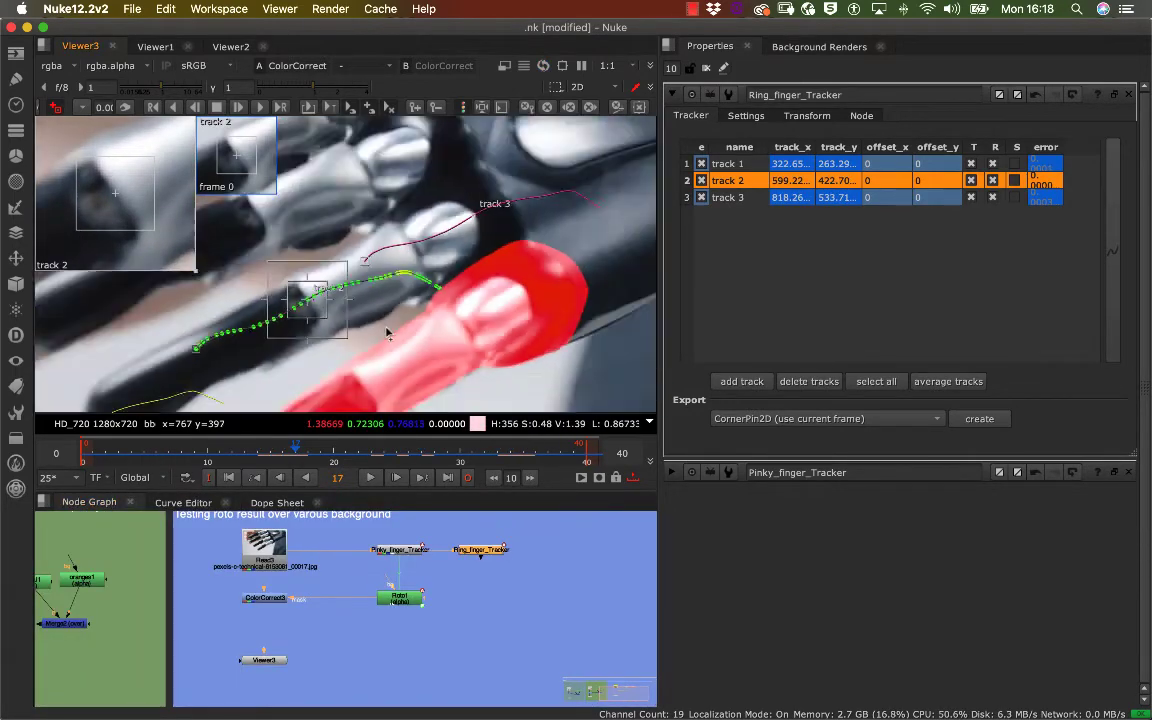
scroll(410, 341, "up", 3)
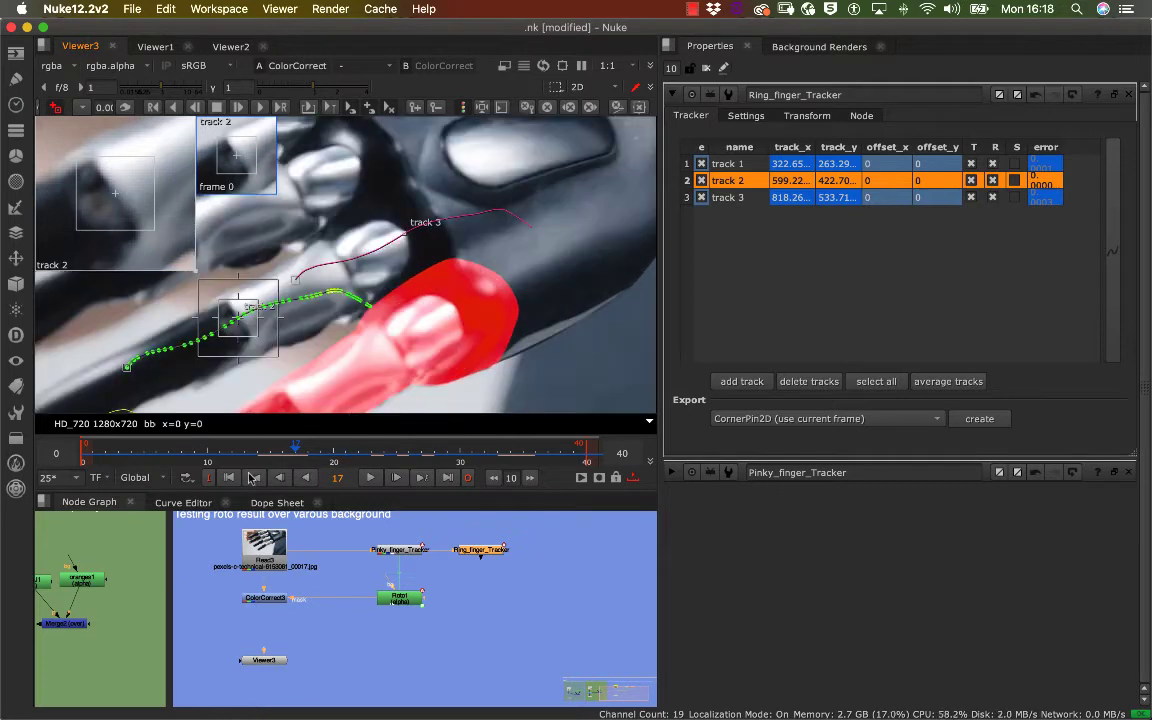
Step: Return to frame 0, select track 3, undo its accidental shift, and inspect its path's tracking quality
left_click(228, 480)
left_click(322, 288)
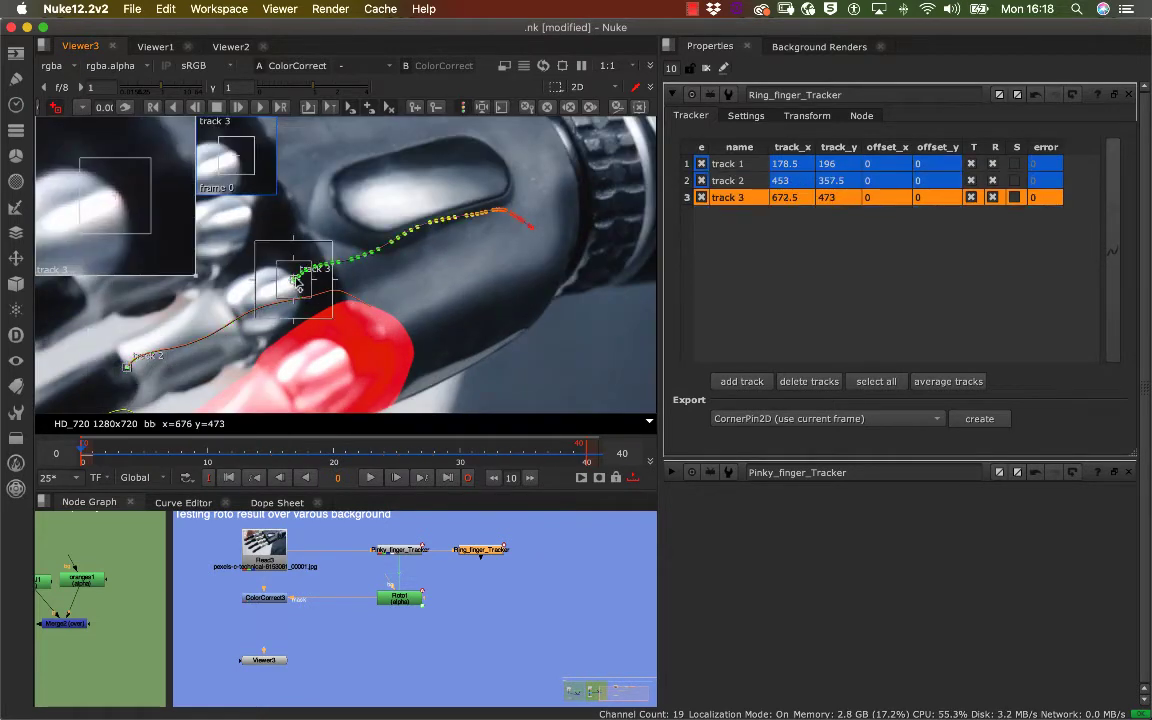
key("super+z")
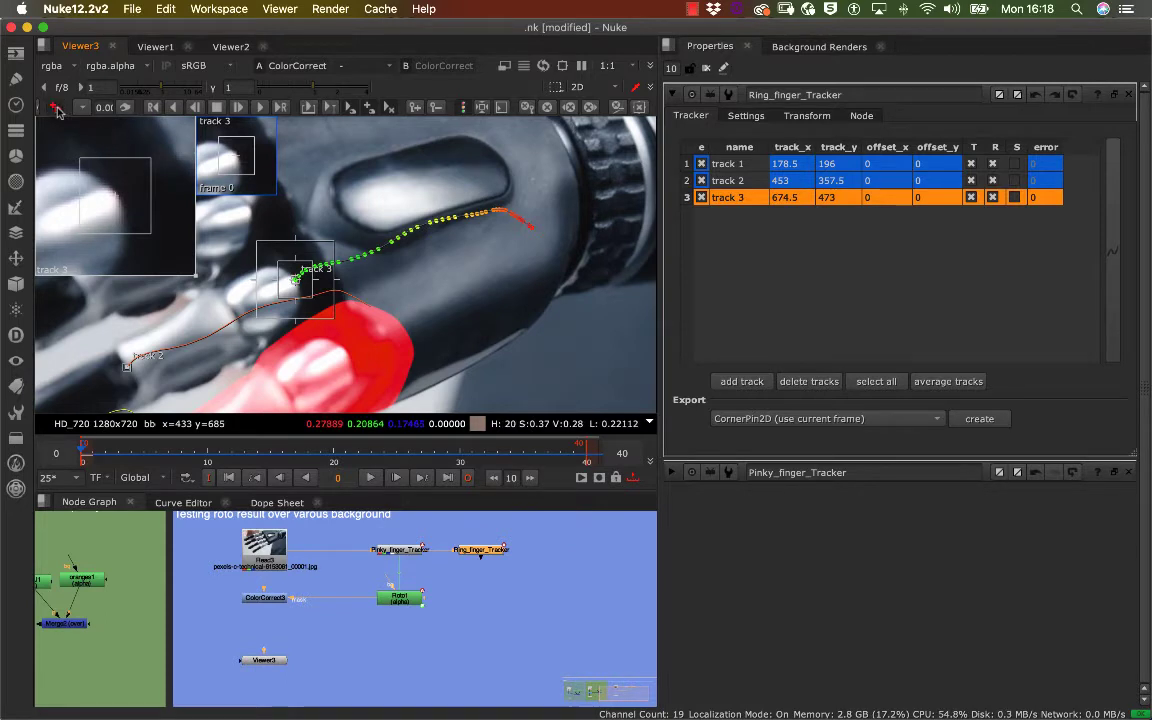
scroll(305, 286, "up", 3)
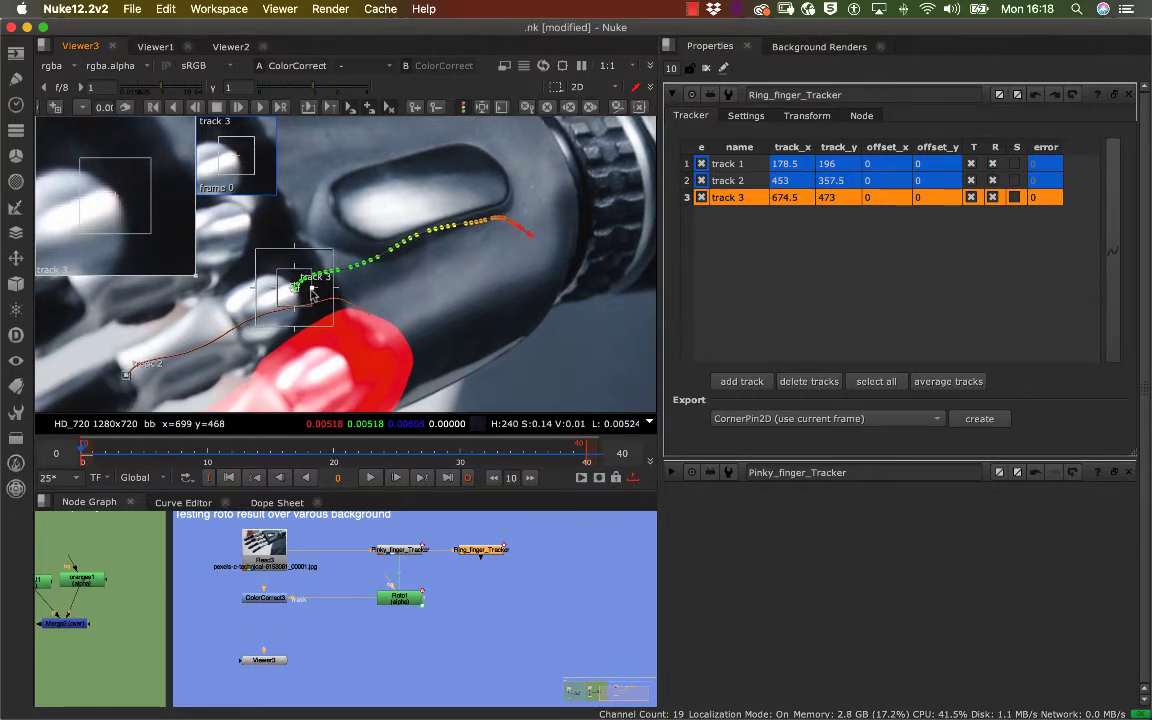
scroll(343, 287, "down", 2)
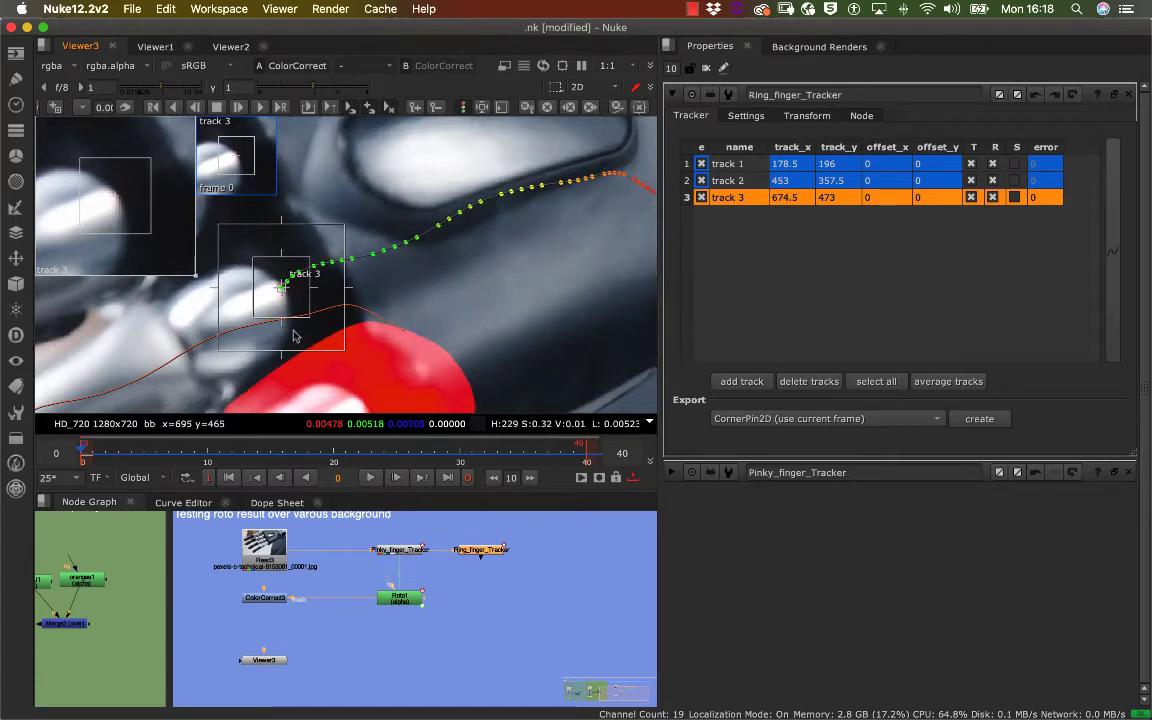
middle_click_drag(381, 318, 271, 343)
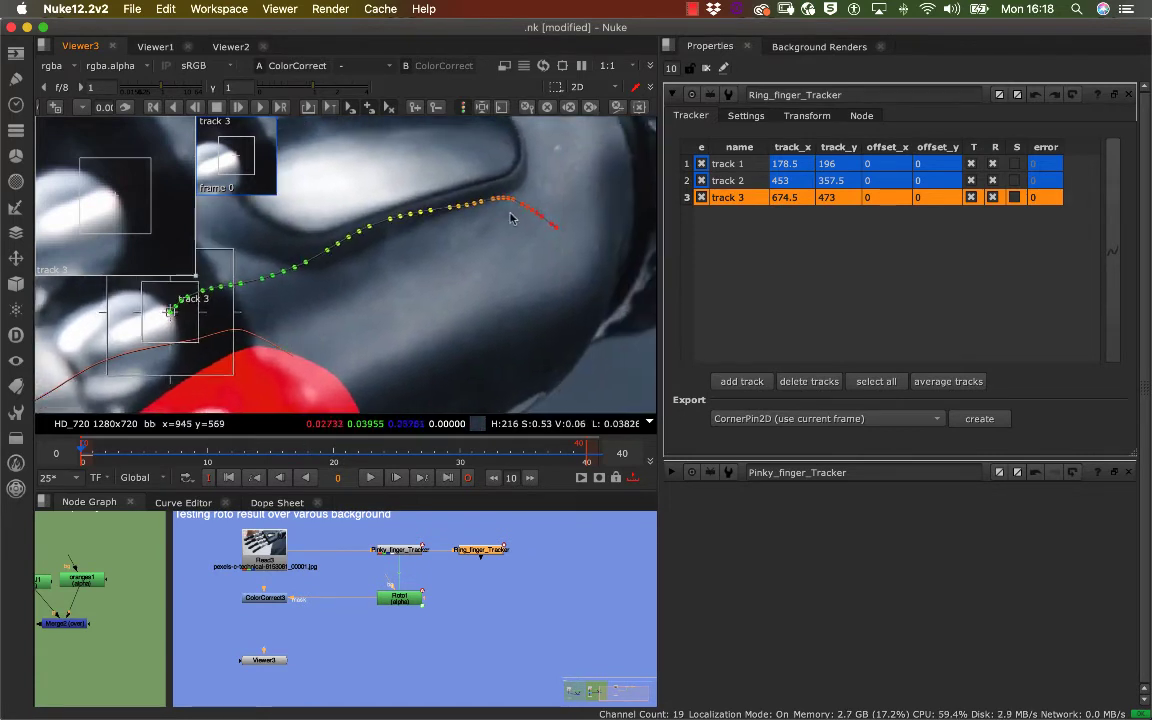
Step: Display track 3's error curve alone in the Curve Editor, framed to fit
left_click(184, 504)
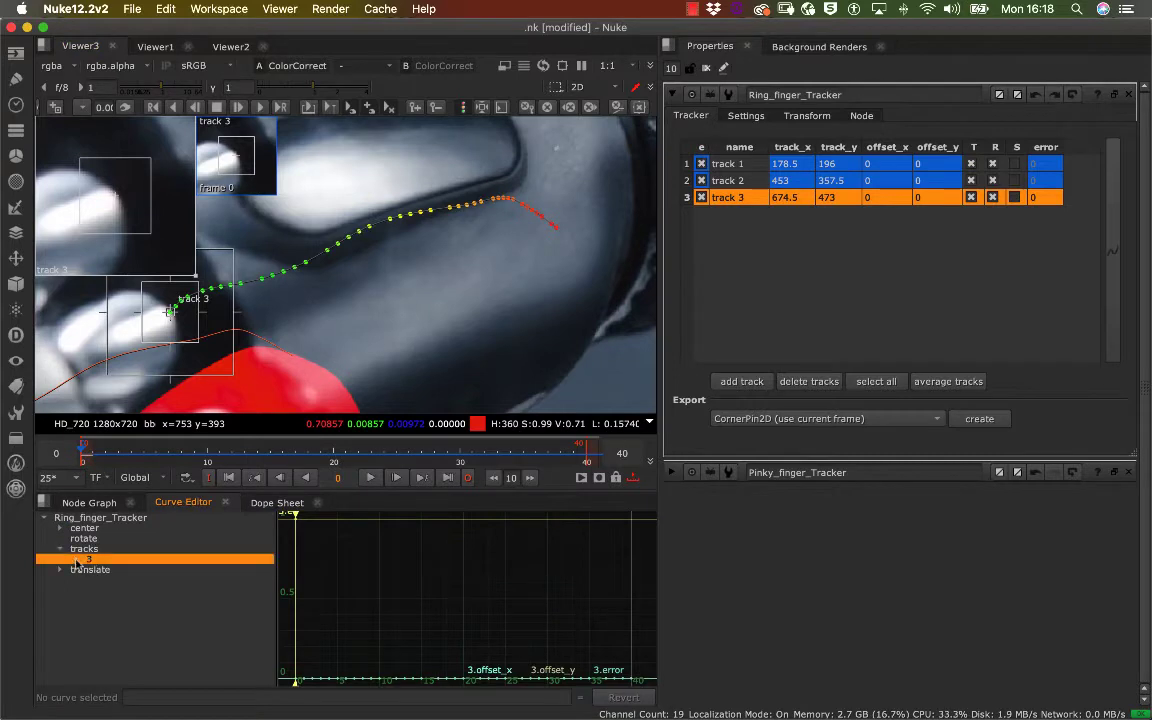
left_click(77, 561)
left_click(120, 580)
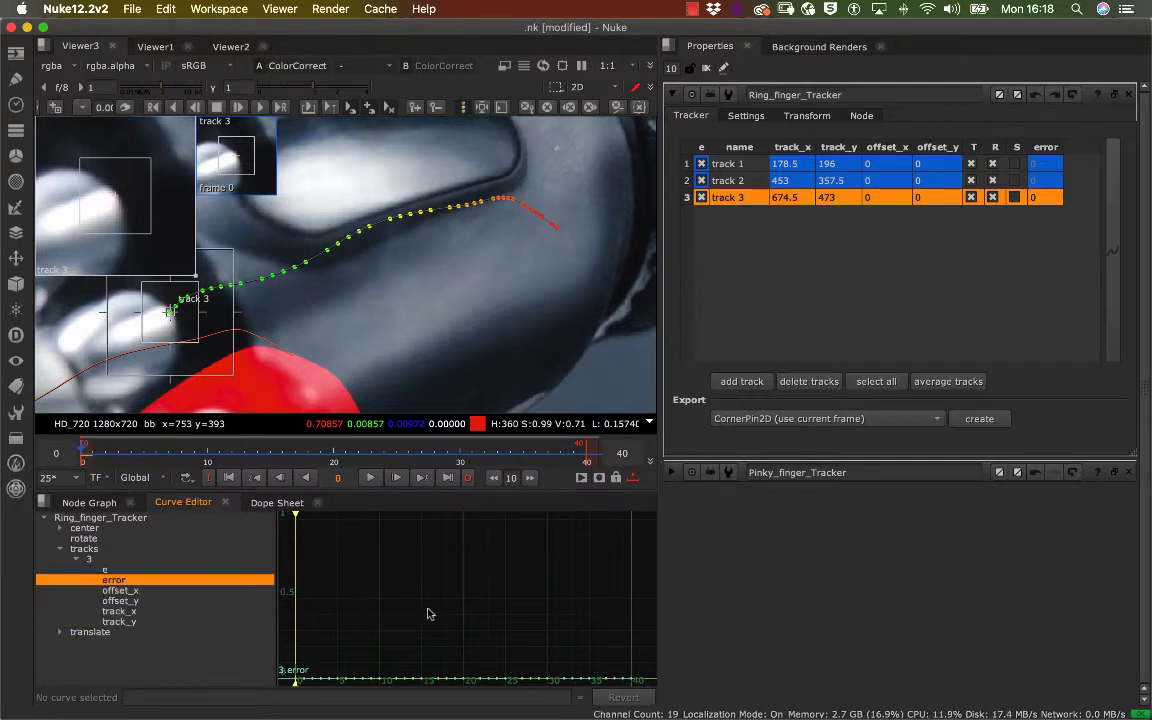
key("f")
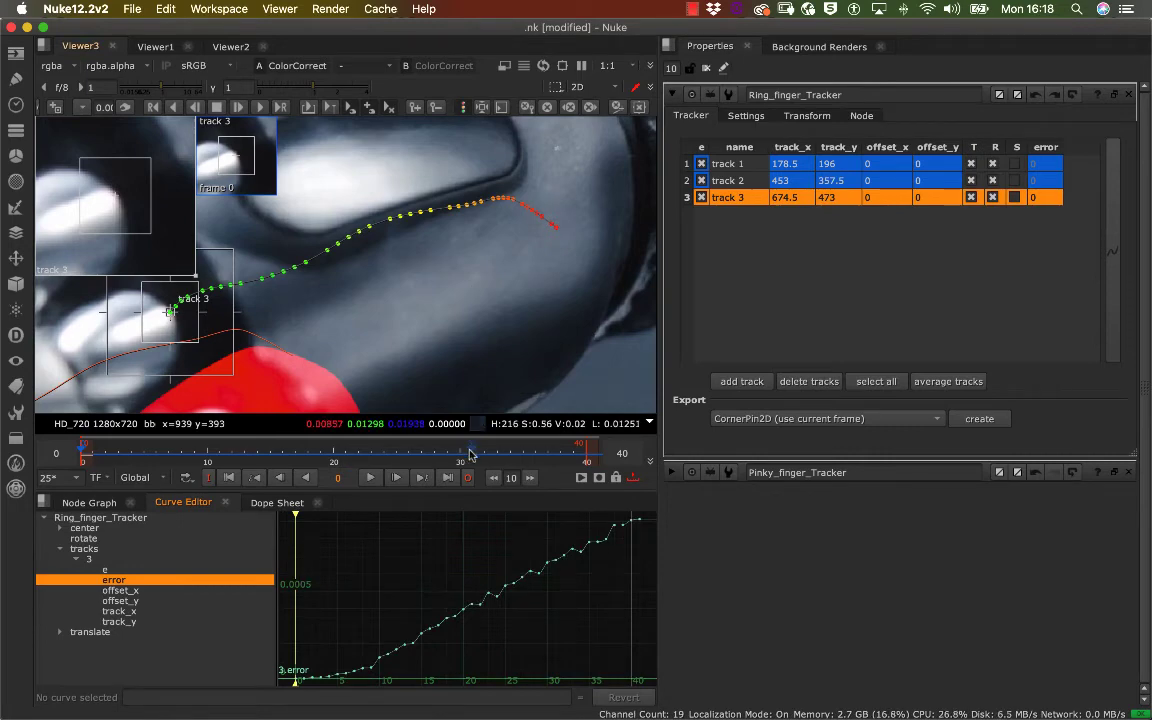
Step: From frame 40, re-track track 3 forward to frame 41, and back one frame at a time to frame 33
left_click_drag(470, 455, 588, 457)
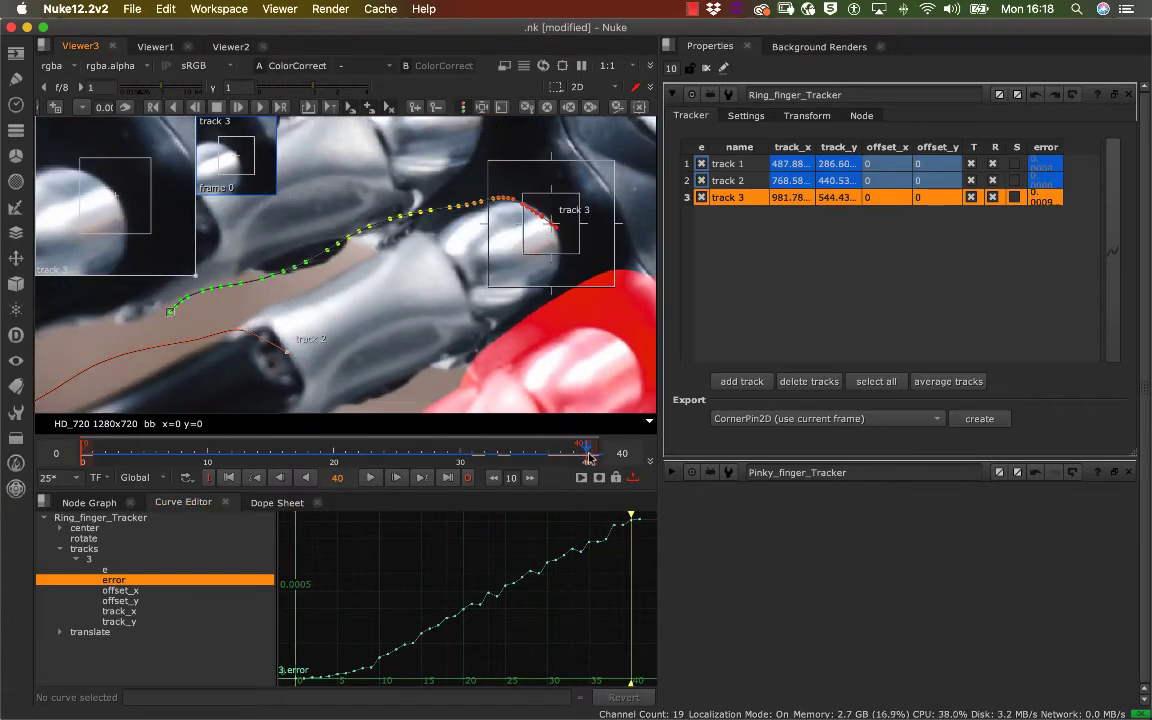
scroll(423, 290, "up", 5)
middle_click_drag(423, 290, 192, 343)
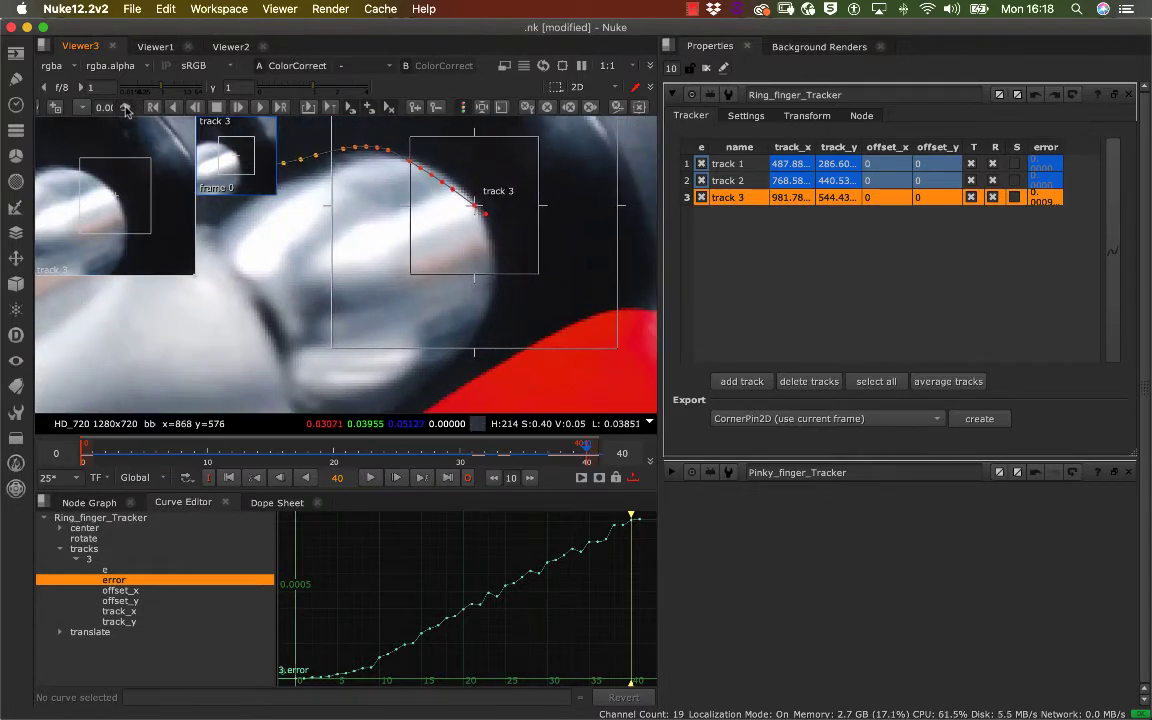
left_click(239, 107)
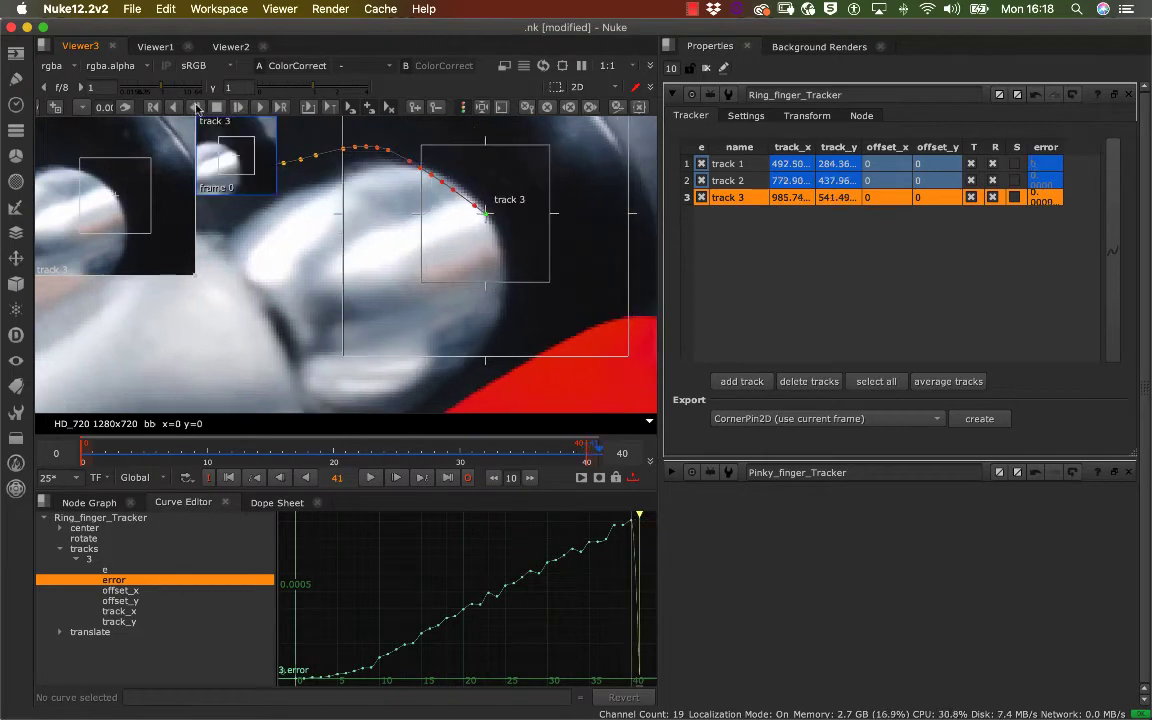
left_click(196, 107)
left_click(196, 107)
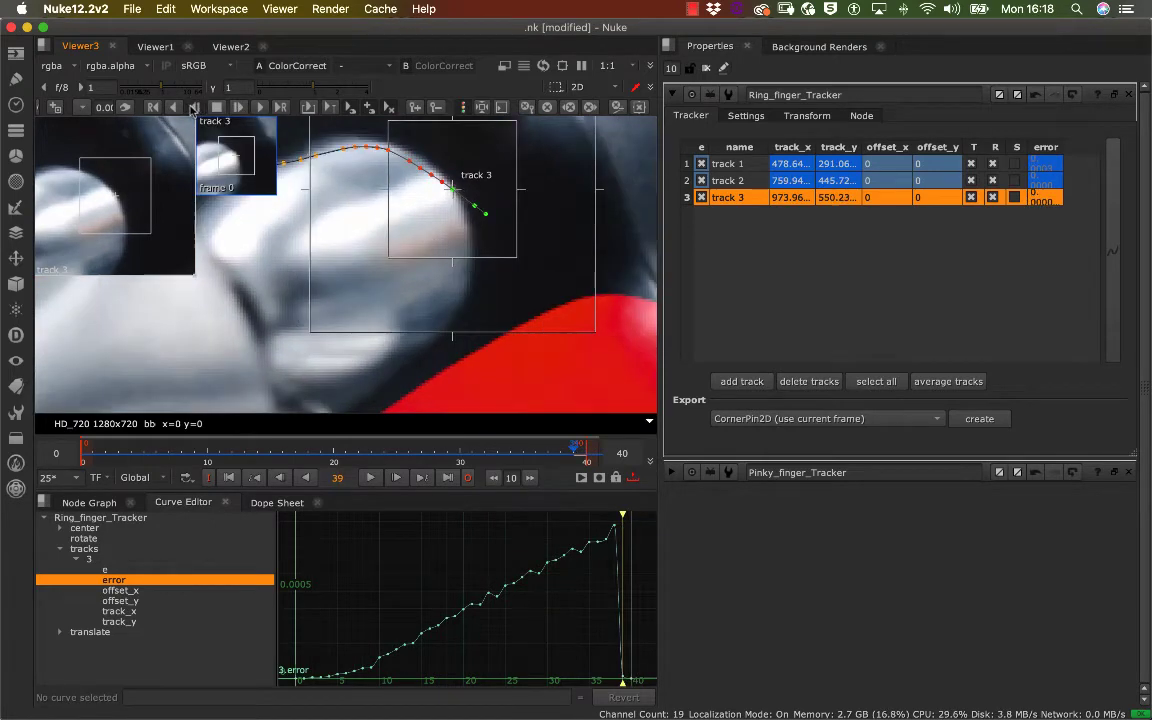
left_click(193, 107)
left_click(191, 108)
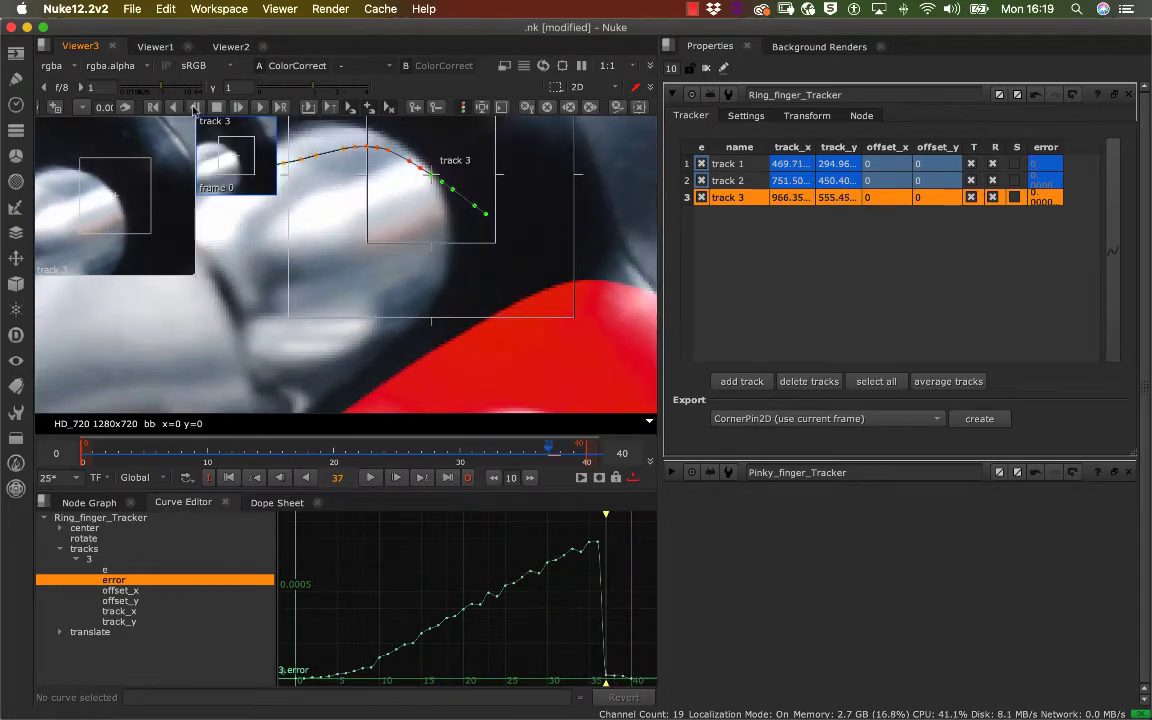
left_click(193, 107)
left_click(192, 107)
left_click(192, 107)
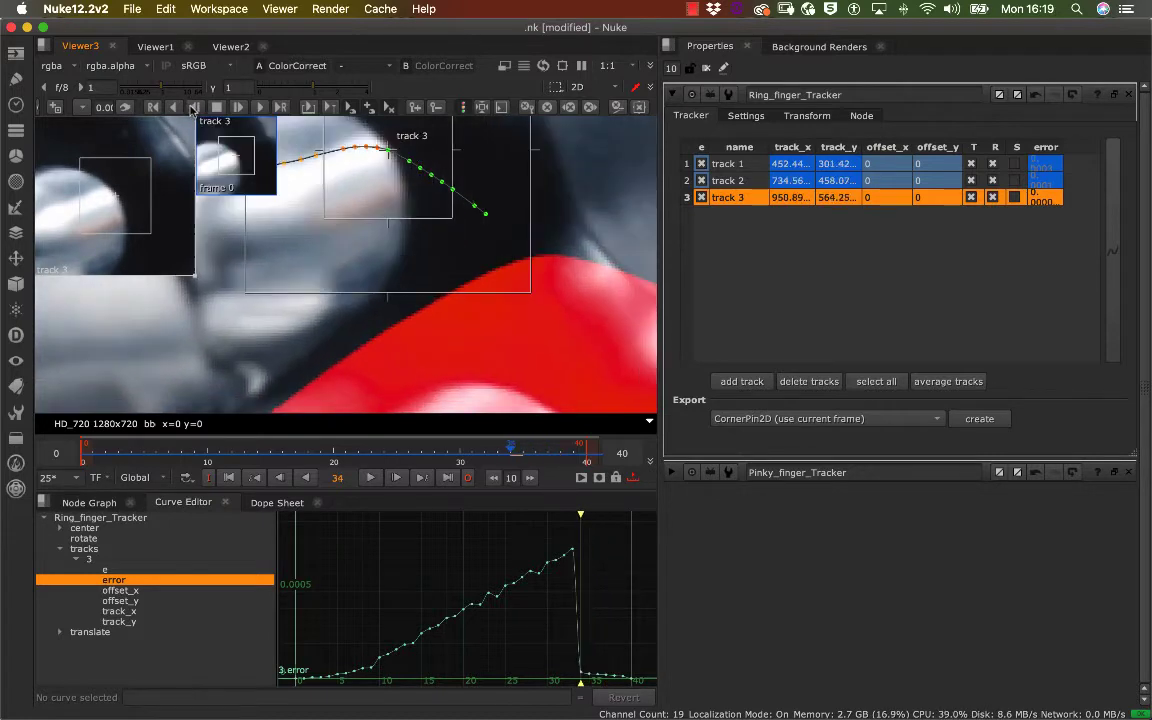
left_click(193, 108)
Step: Re-track track 3 backward one frame at a time from frame 33 to frame 16
middle_click_drag(322, 253, 448, 336)
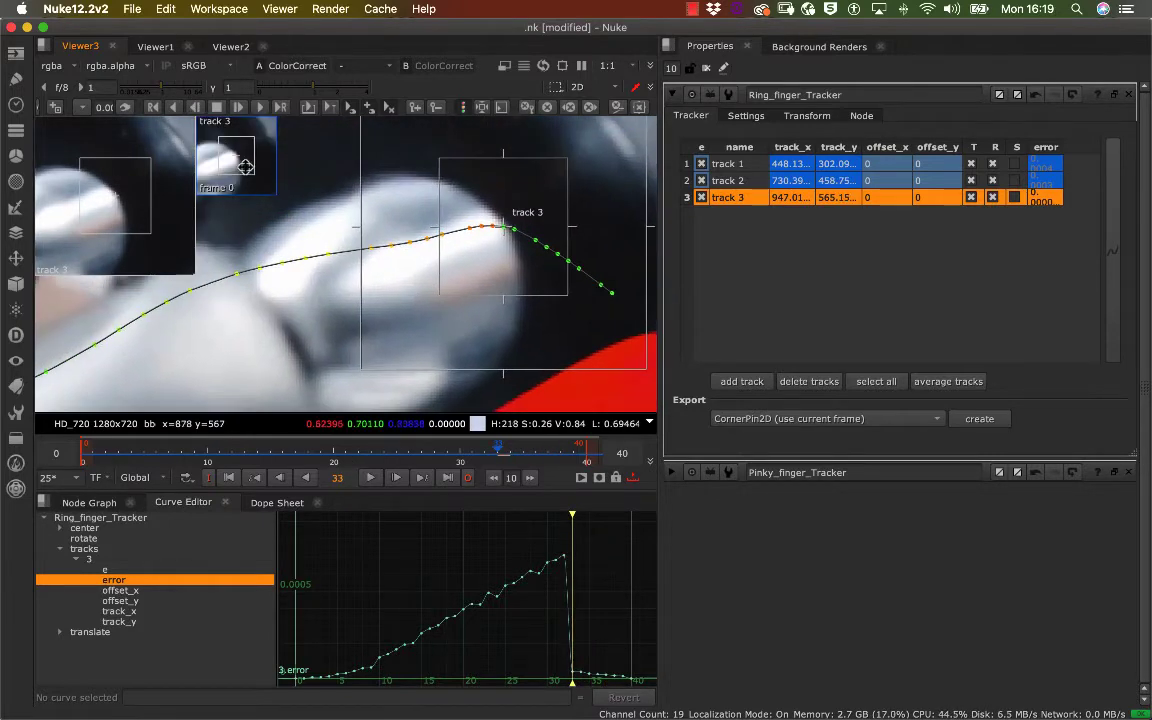
left_click(194, 107)
left_click(190, 108)
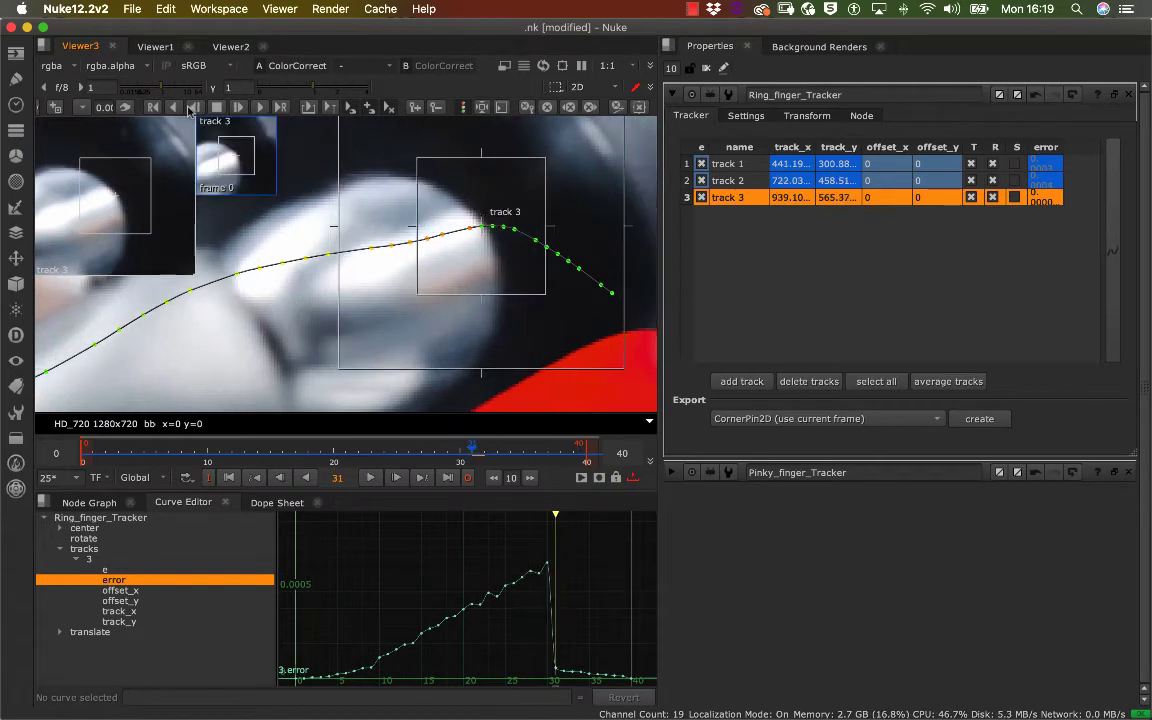
left_click(188, 108)
left_click(190, 108)
left_click(190, 108)
middle_click_drag(307, 275, 392, 269)
left_click(188, 108)
left_click(188, 108)
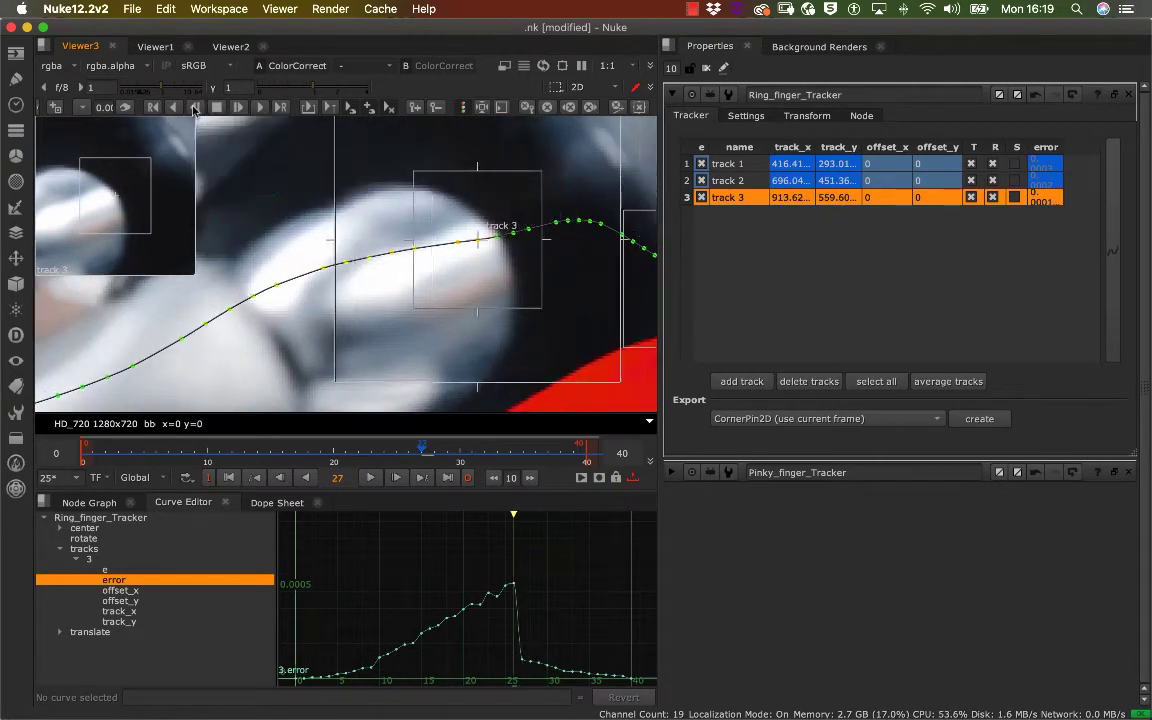
left_click(188, 108)
left_click(188, 108)
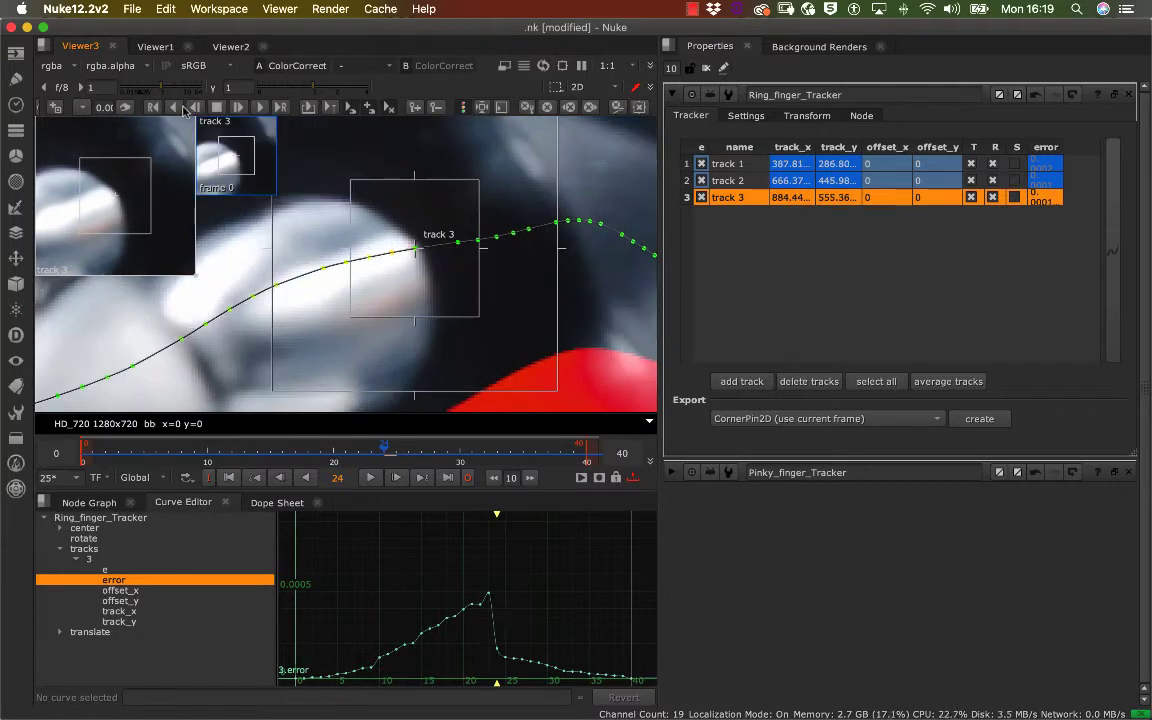
left_click(195, 108)
left_click(195, 108)
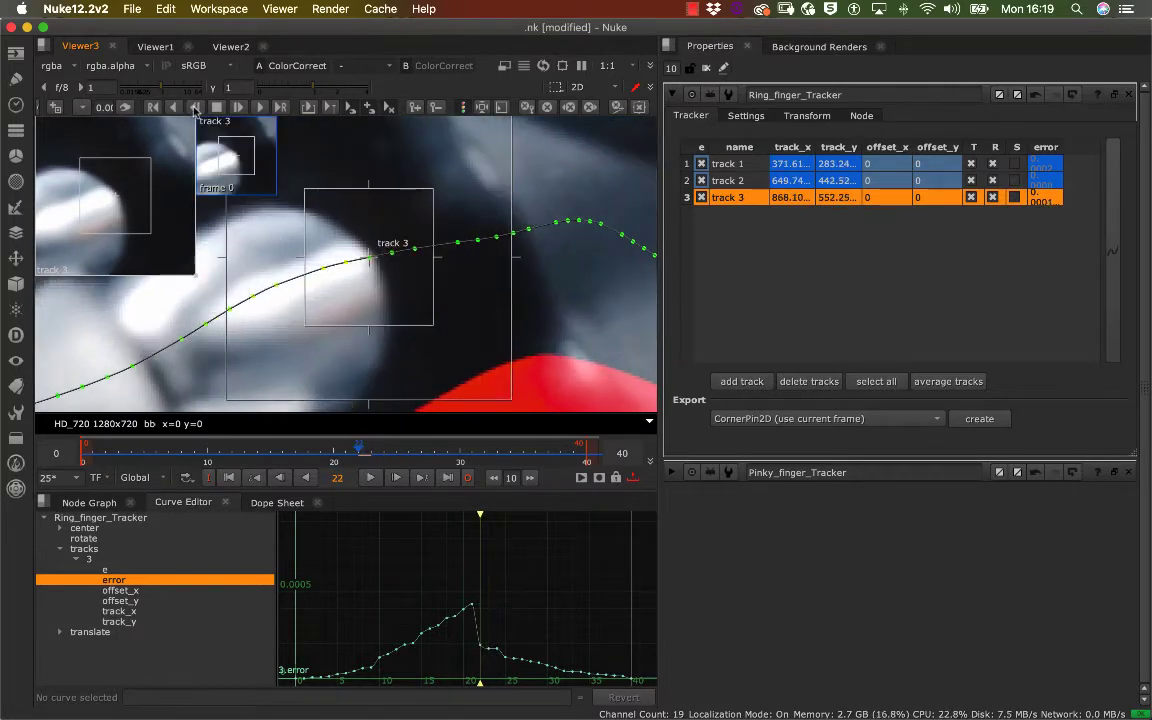
left_click(195, 108)
left_click(195, 108)
left_click(195, 108)
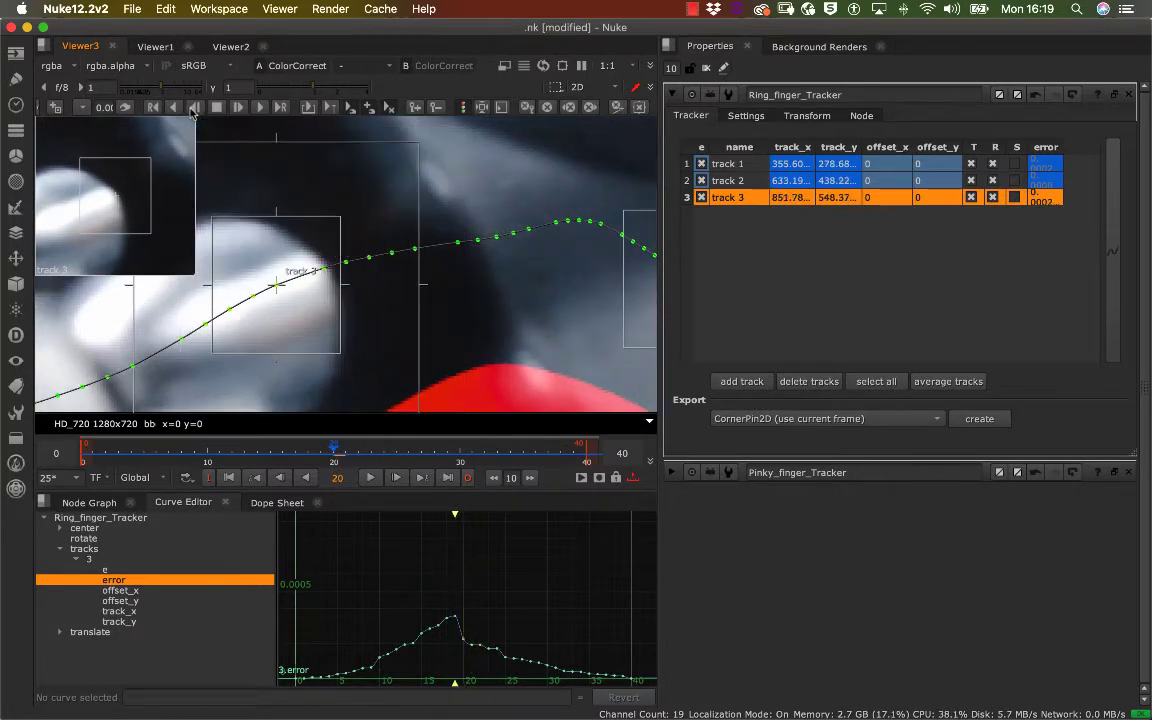
middle_click_drag(337, 276, 502, 265)
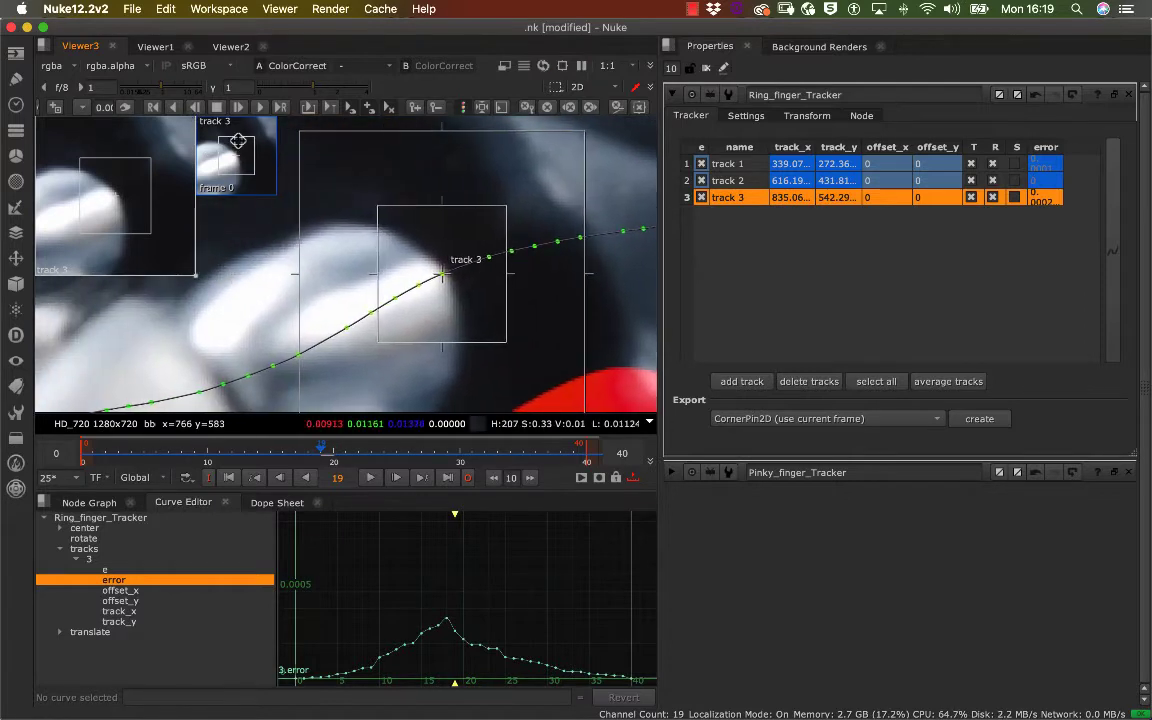
left_click(195, 108)
left_click(195, 108)
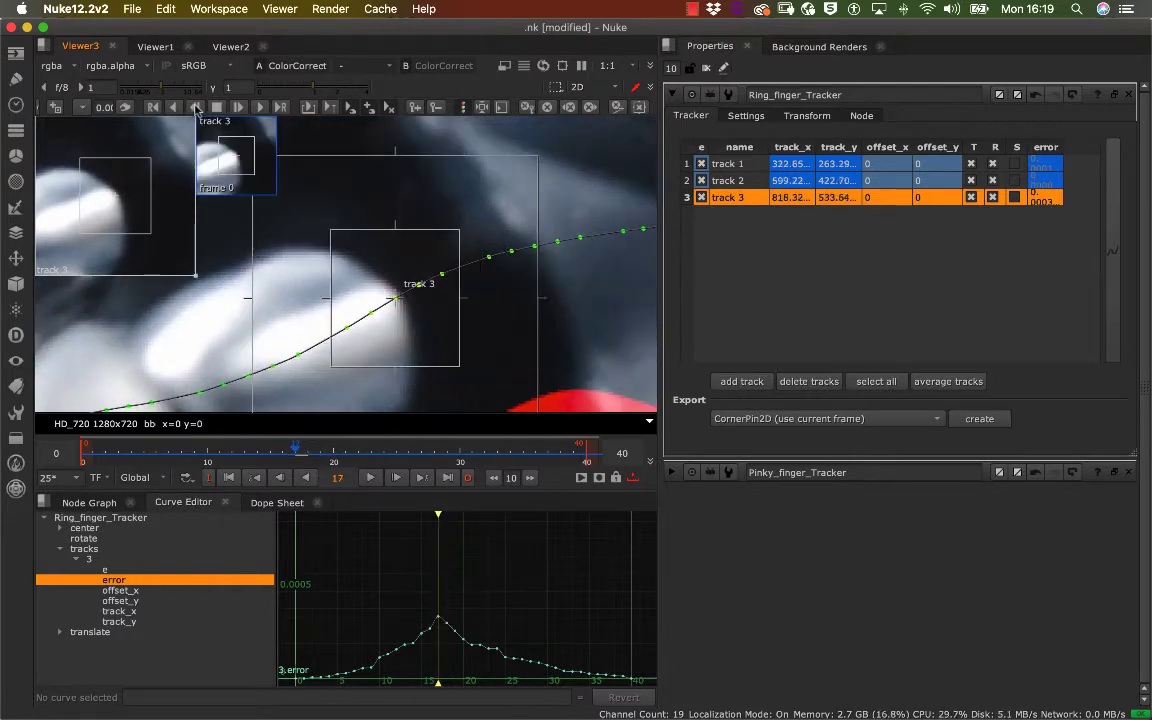
left_click(195, 108)
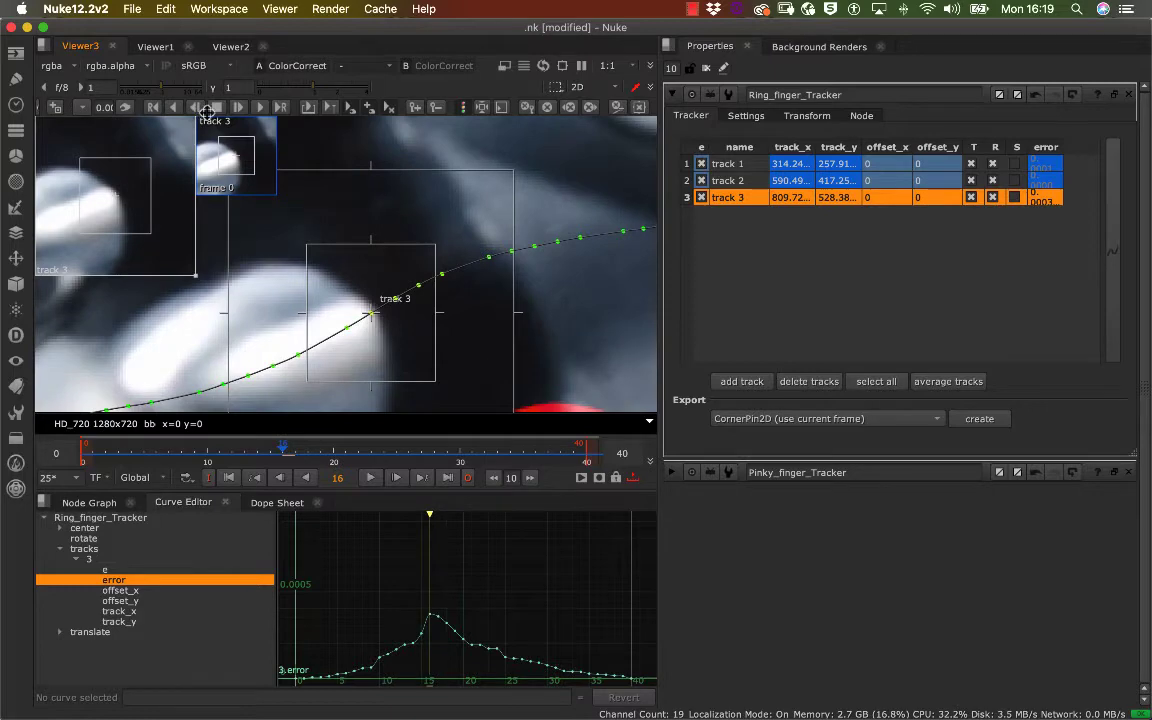
Step: Deselect track 3, return to the Node Graph and frame 0, and review the three ring-finger track paths over the hand
middle_click_drag(321, 306, 426, 261, "alt")
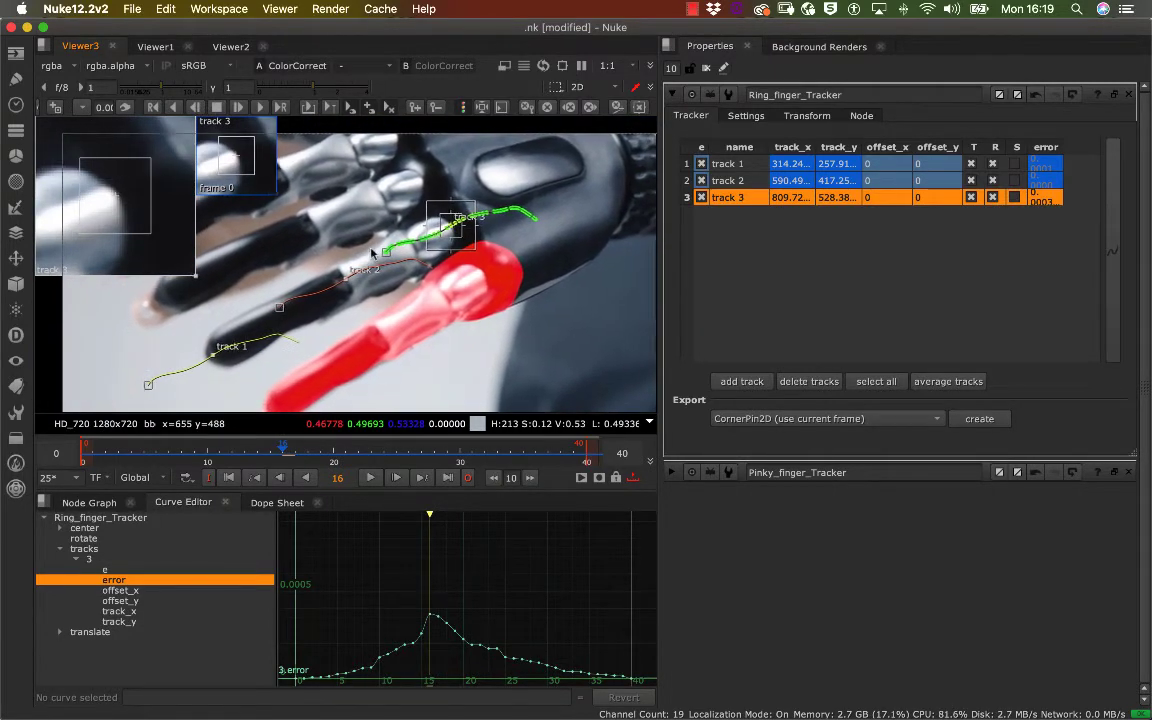
middle_click_drag(376, 317, 362, 316, "alt")
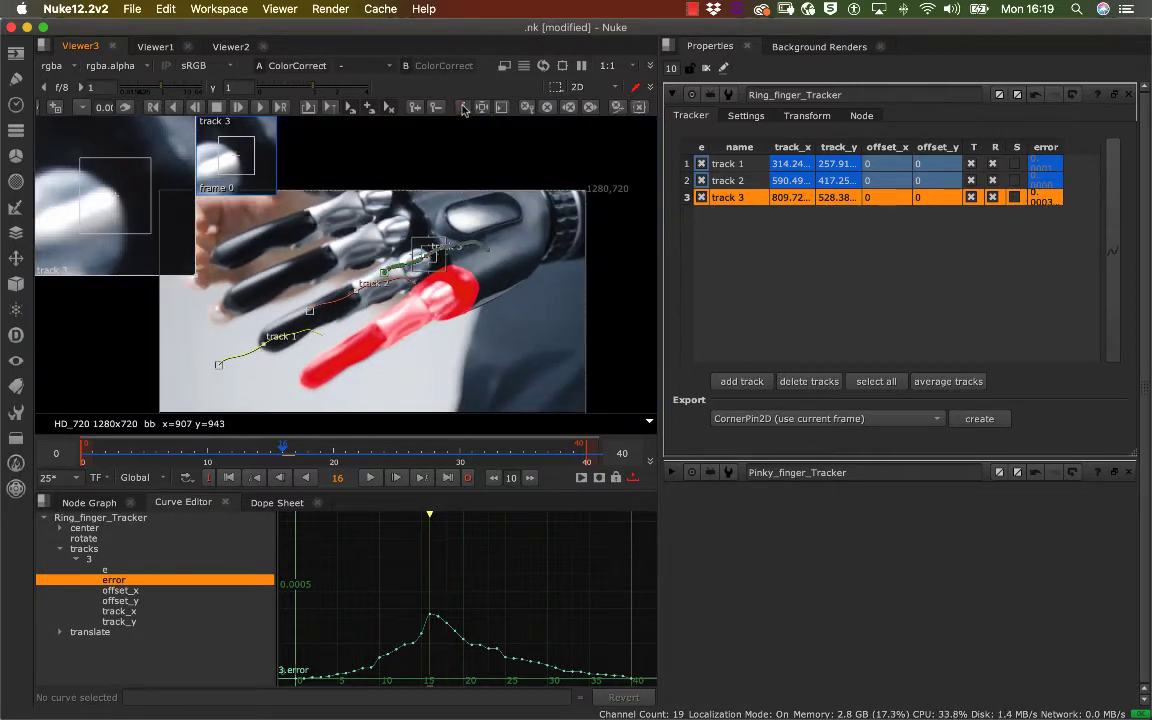
left_click(318, 312)
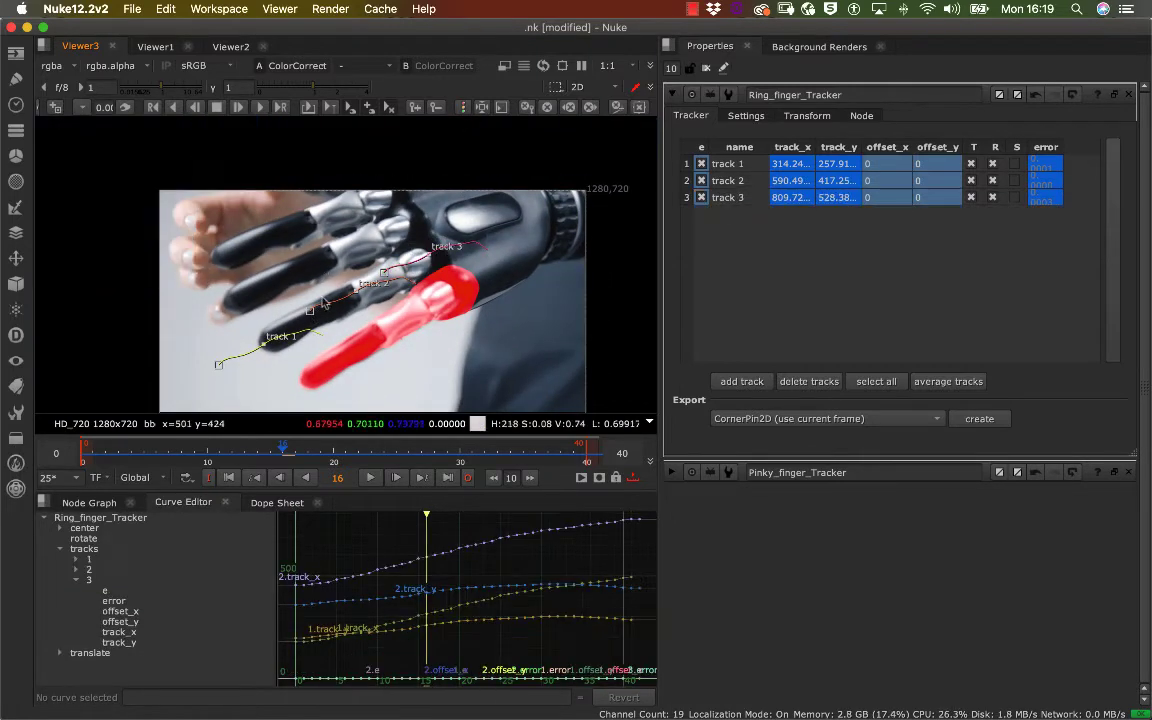
scroll(357, 316, "up", 4)
scroll(360, 317, "down", 3)
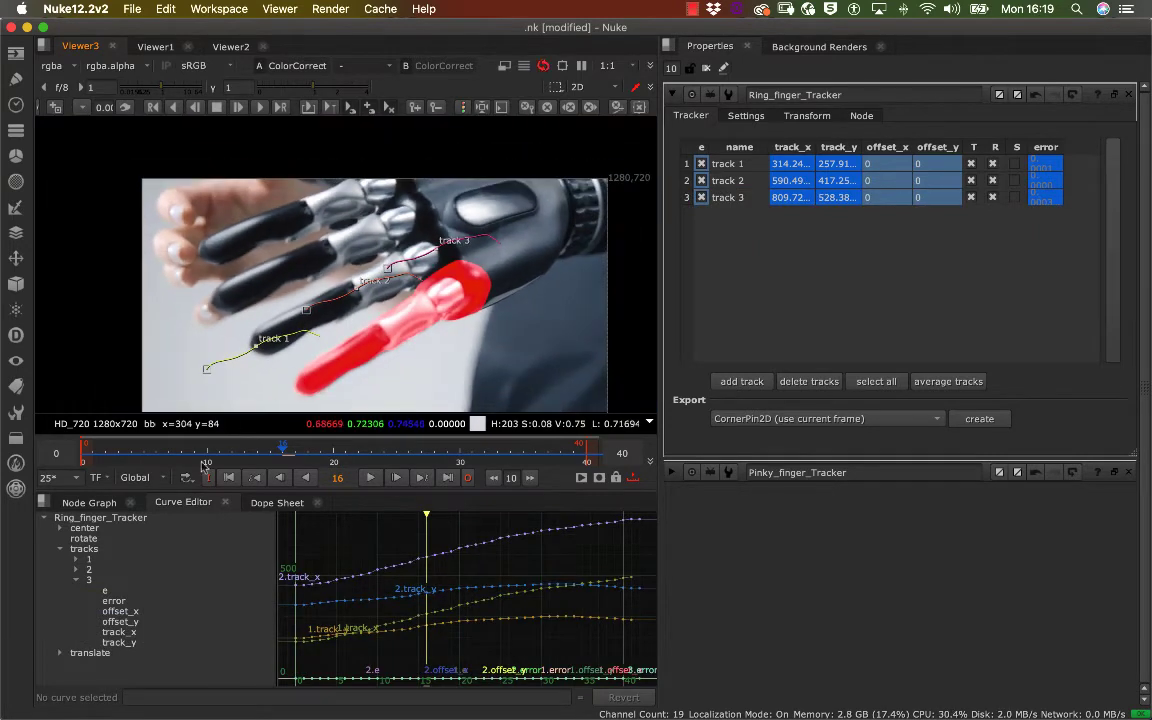
left_click(105, 506)
scroll(379, 325, "down", 3)
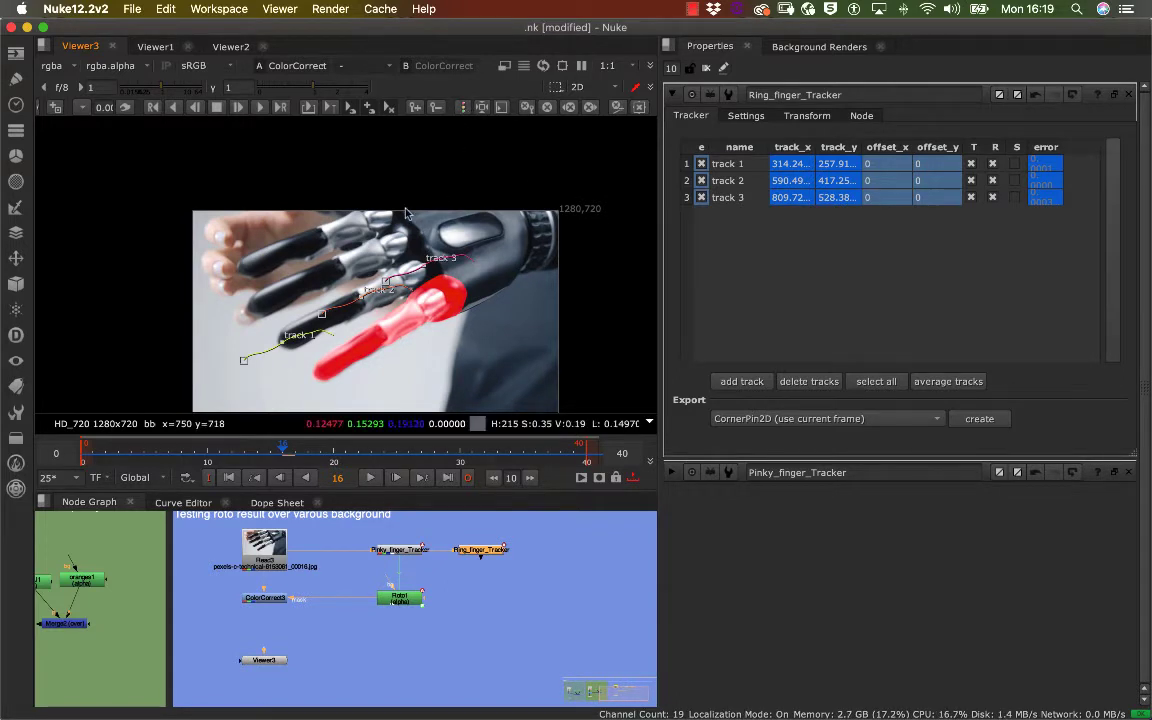
scroll(350, 303, "up", 5)
scroll(368, 303, "down", 4)
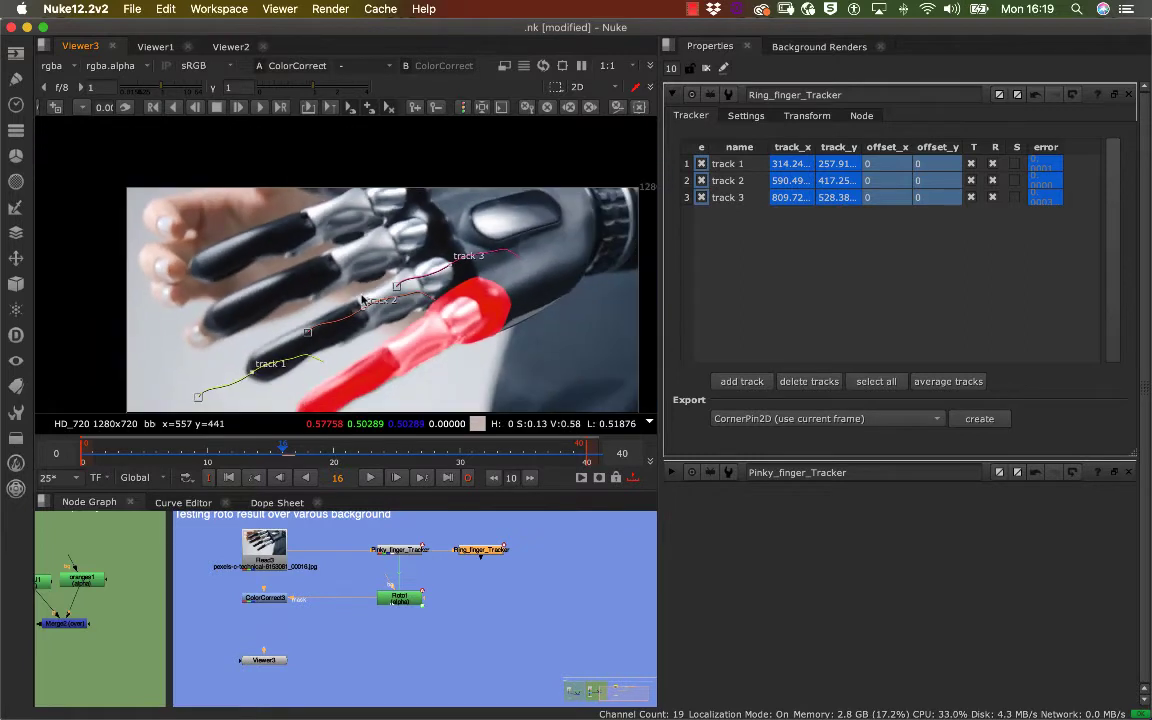
left_click_drag(216, 453, 80, 450)
middle_click_drag(450, 392, 540, 335)
Step: Move the Ring_finger_Tracker node slightly farther from Pinky_finger_Tracker and compare both nodes' tracks in the viewer
left_click(463, 567)
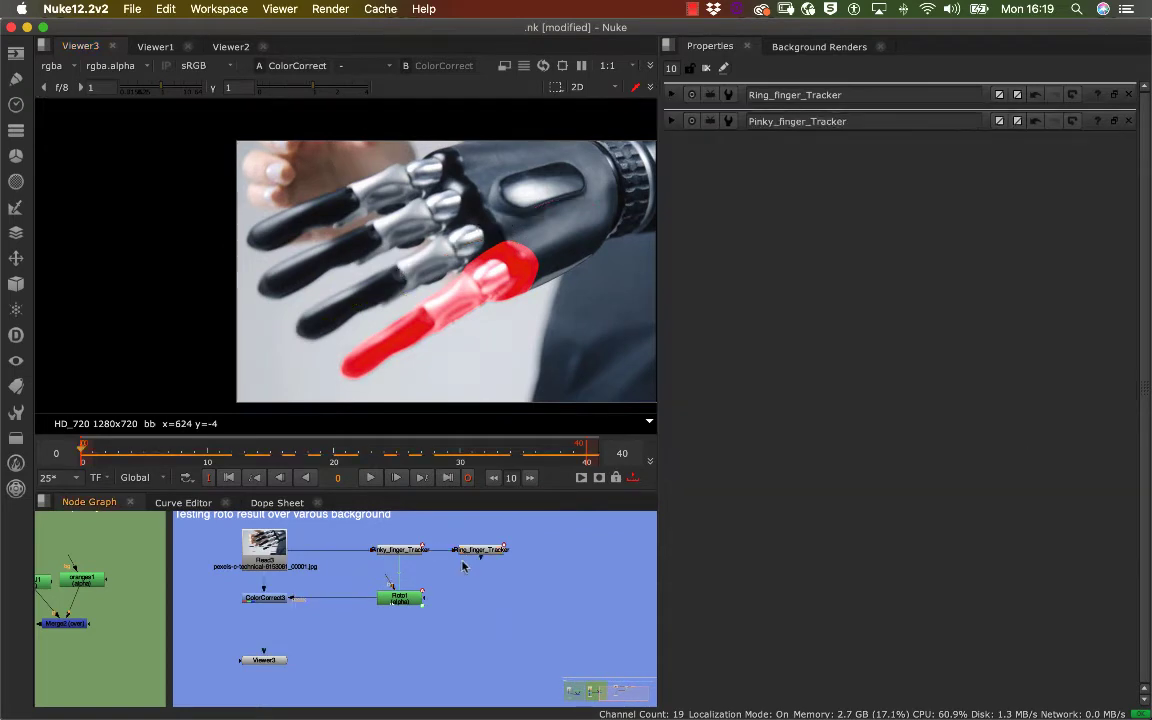
double_click(478, 553)
left_click_drag(479, 553, 500, 553)
double_click(400, 553)
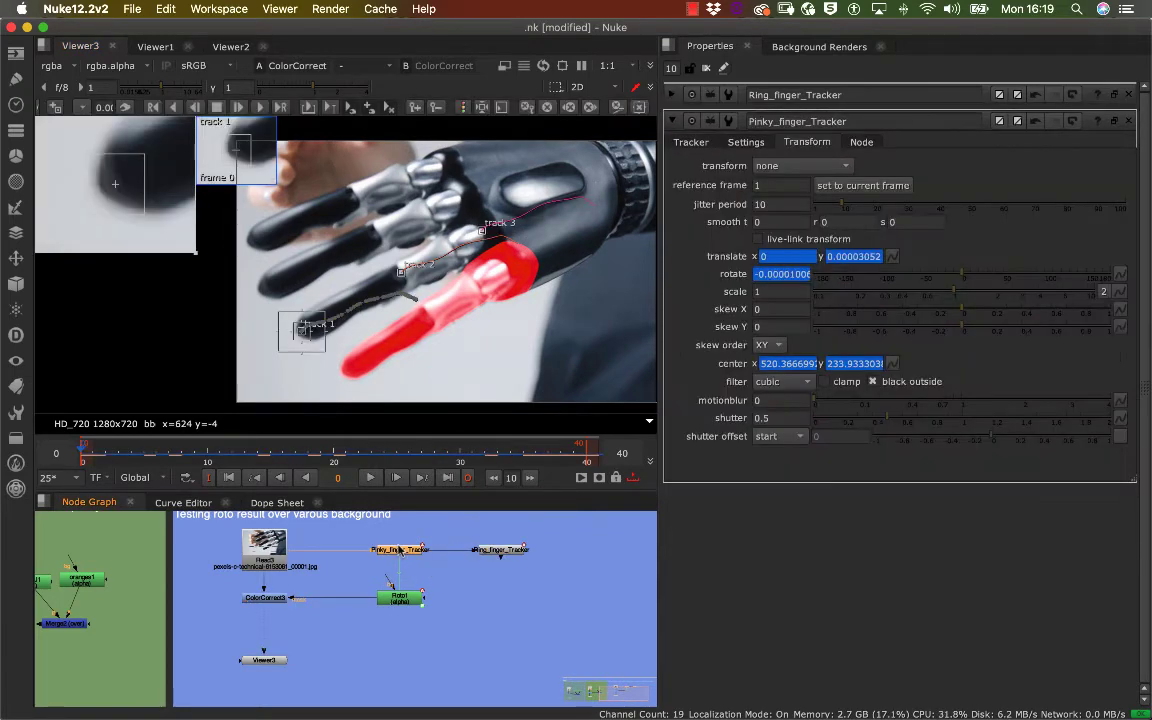
double_click(501, 553)
double_click(404, 549)
double_click(507, 549)
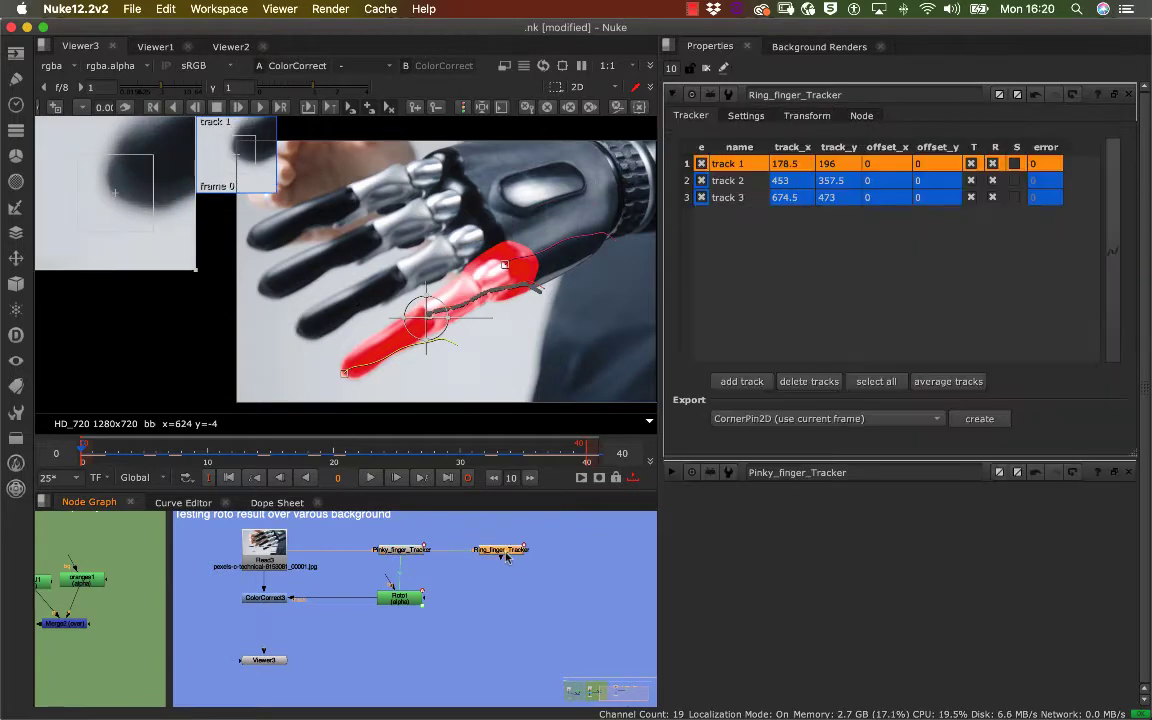
left_click_drag(508, 550, 502, 556)
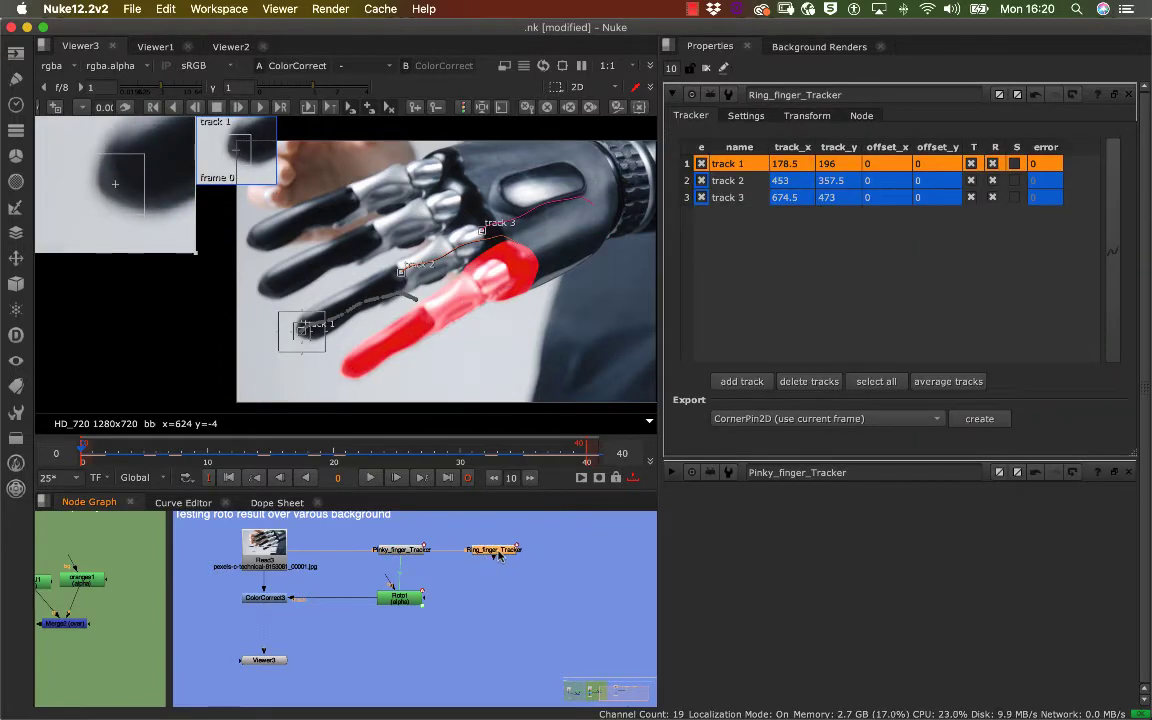
Step: In the Roto1 node, collapse the Pinky_Finger layer and rename the Right_Finger layer to Rigg_Finger
double_click(405, 601)
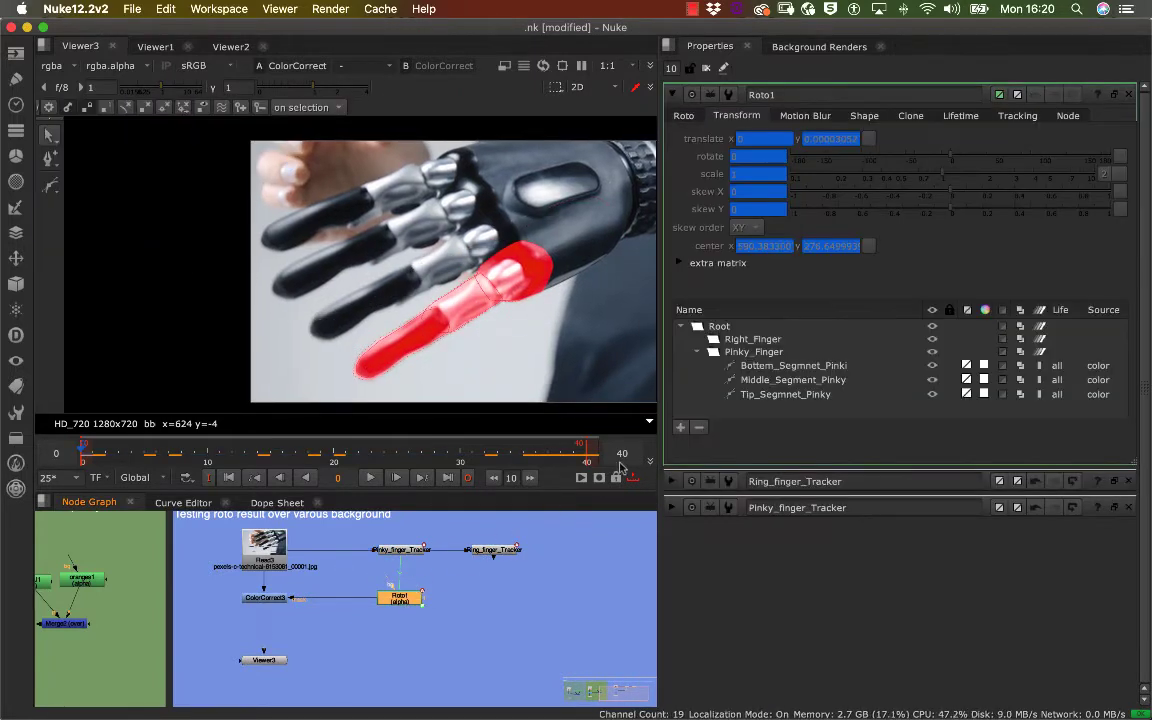
left_click(697, 353)
left_click(745, 340)
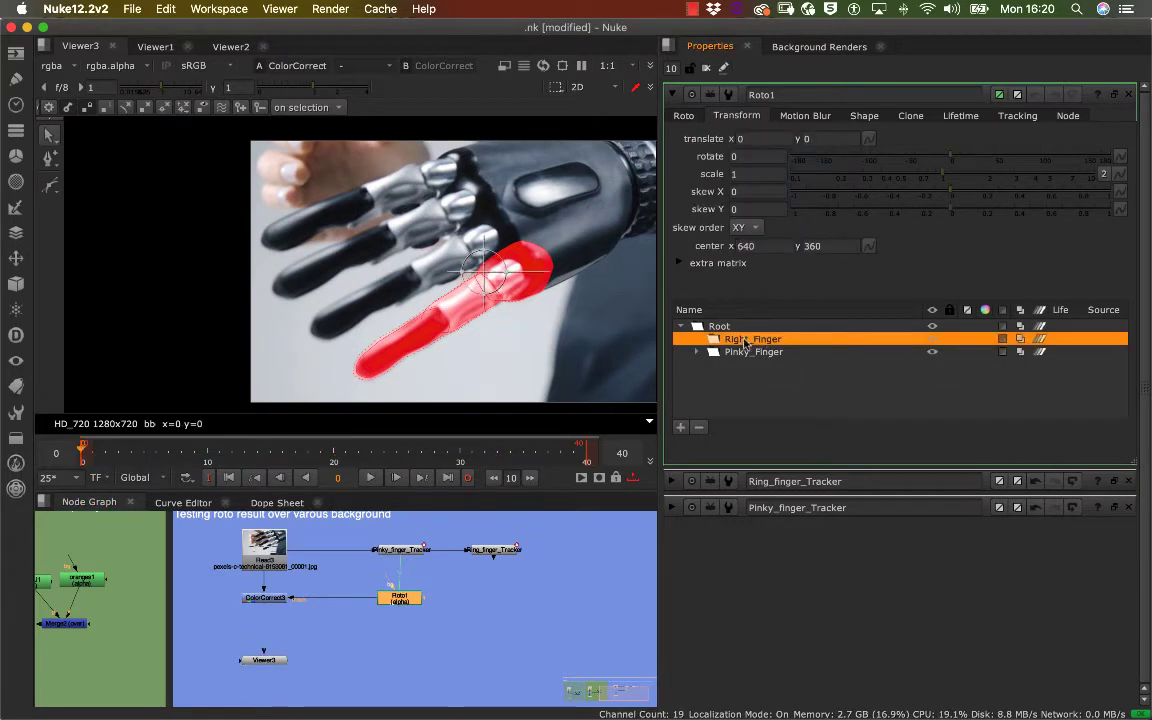
double_click(746, 347)
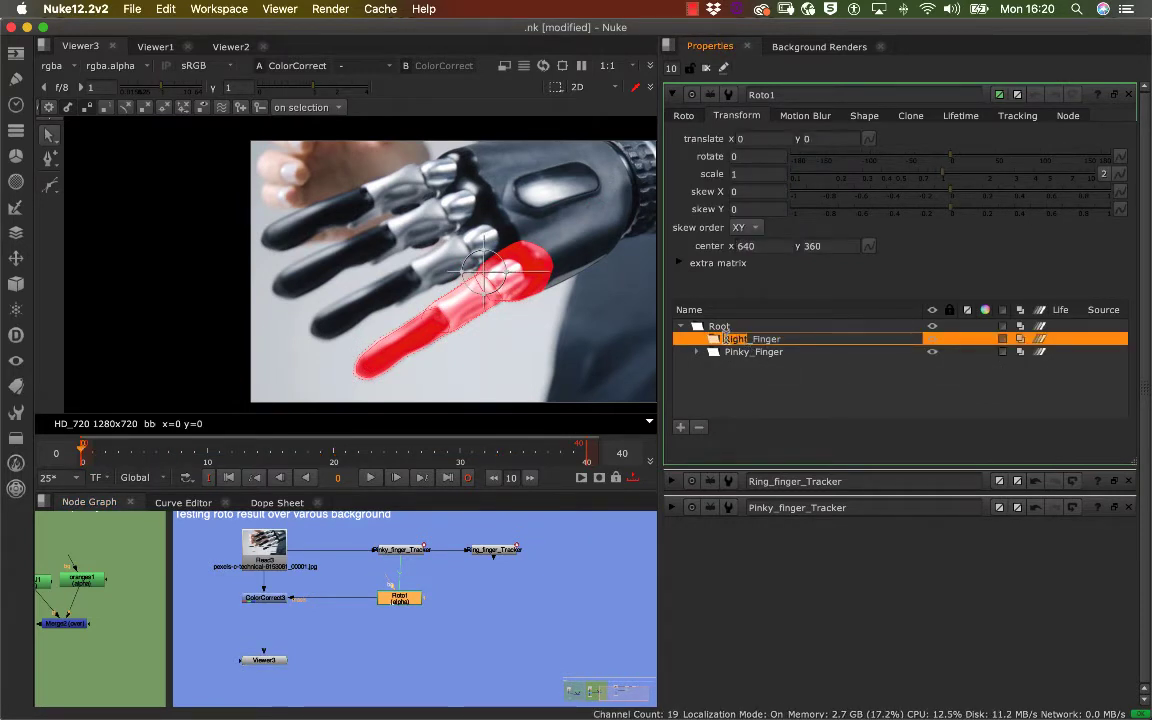
key("BackSpace")
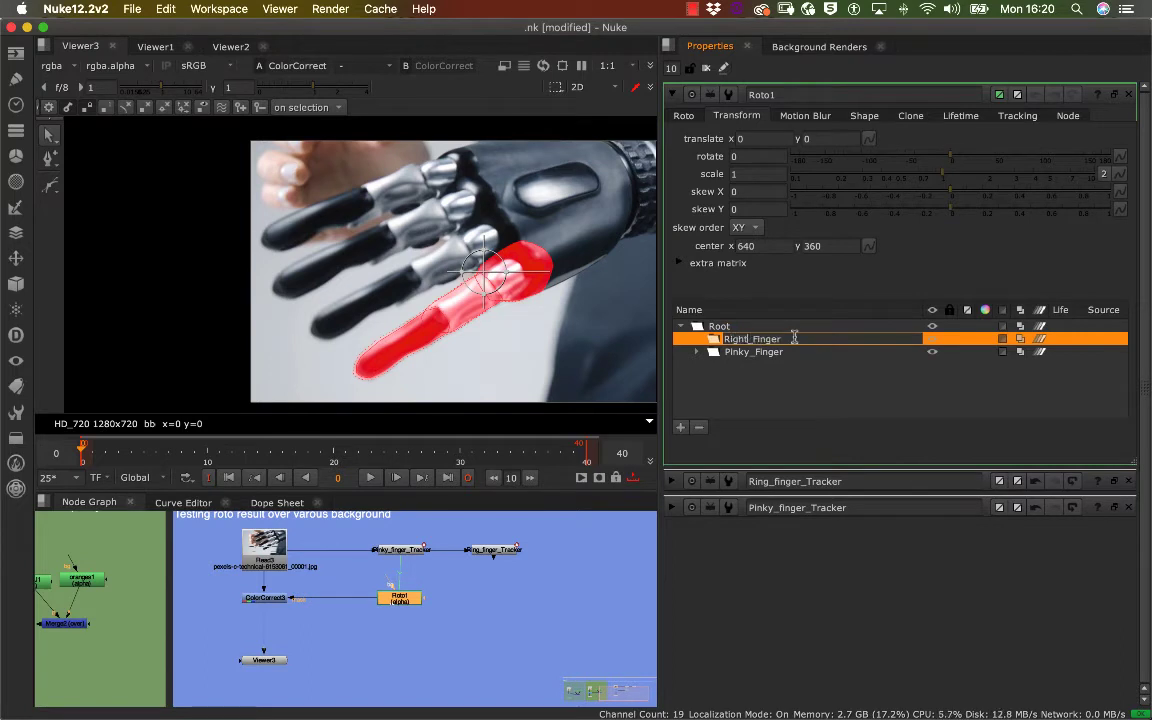
key("BackSpace")
key("BackSpace")
type("ng")
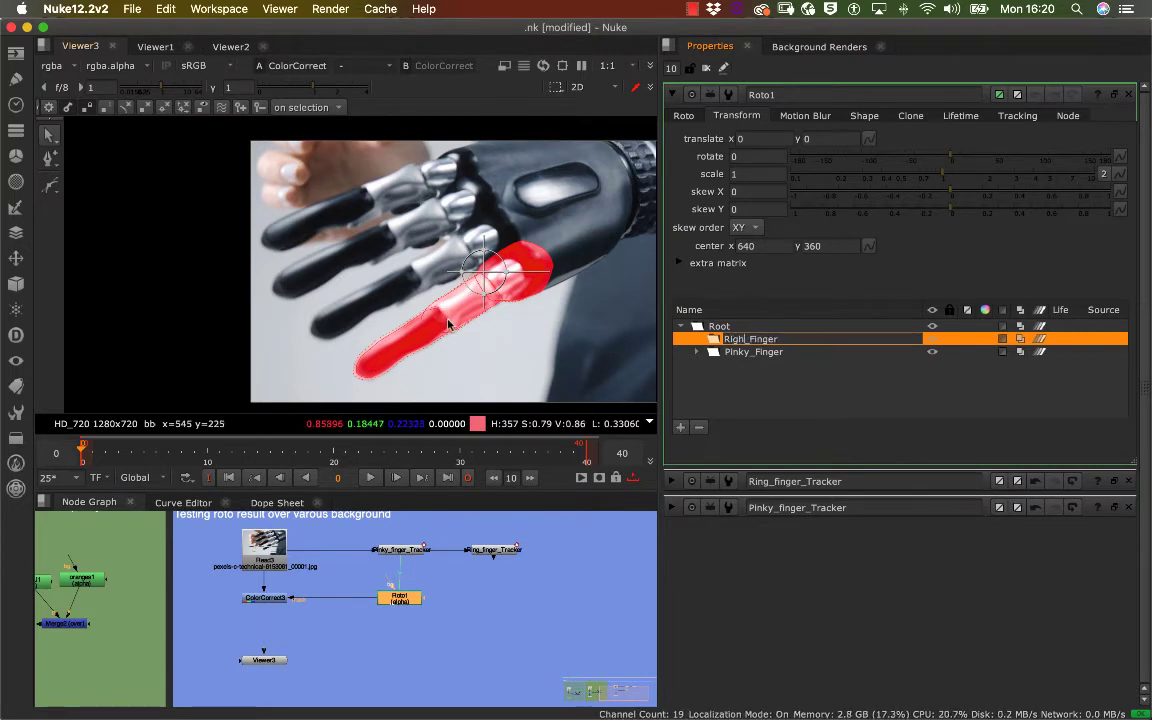
type("g")
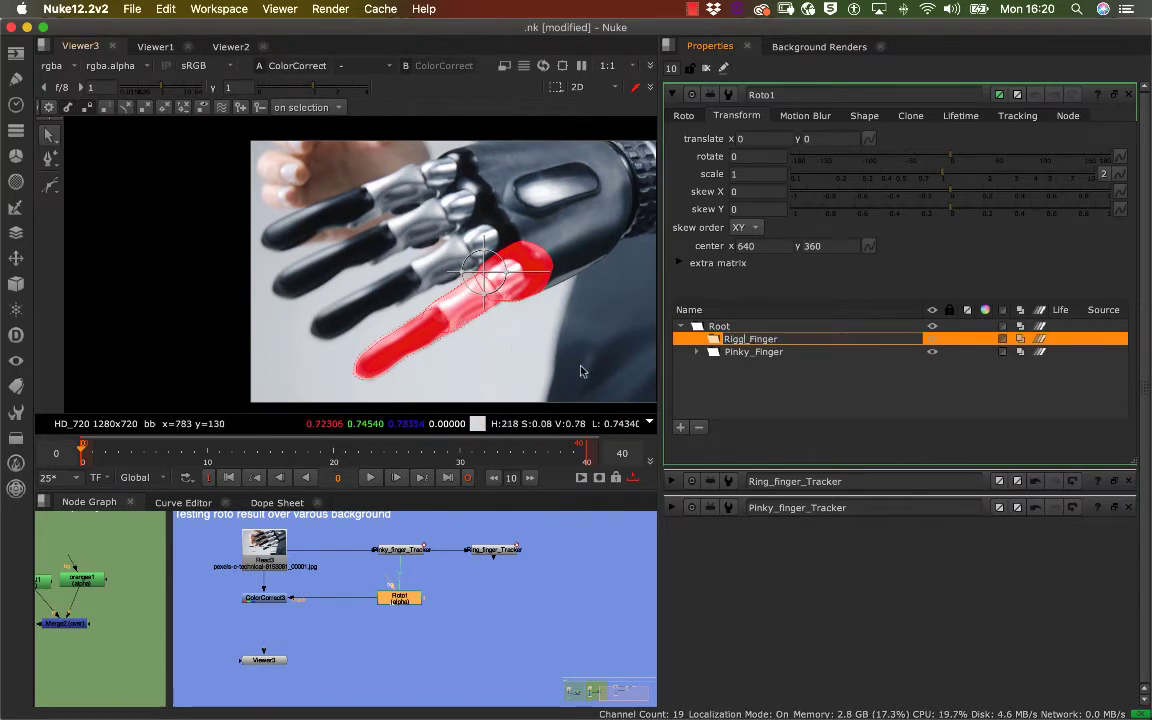
left_click(738, 386)
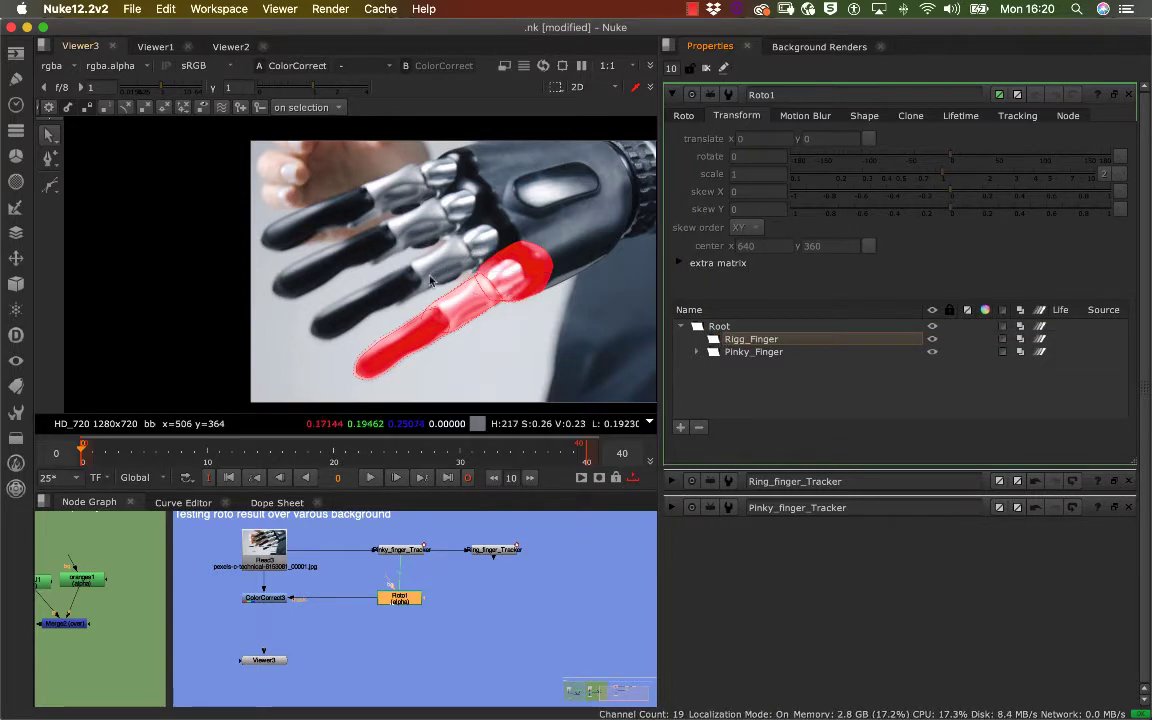
Step: Draw a closed Bezier shape around the ring finger's black tip segment at frame 0 and select all its points
scroll(342, 259, "up", 5)
middle_click_drag(433, 259, 398, 217)
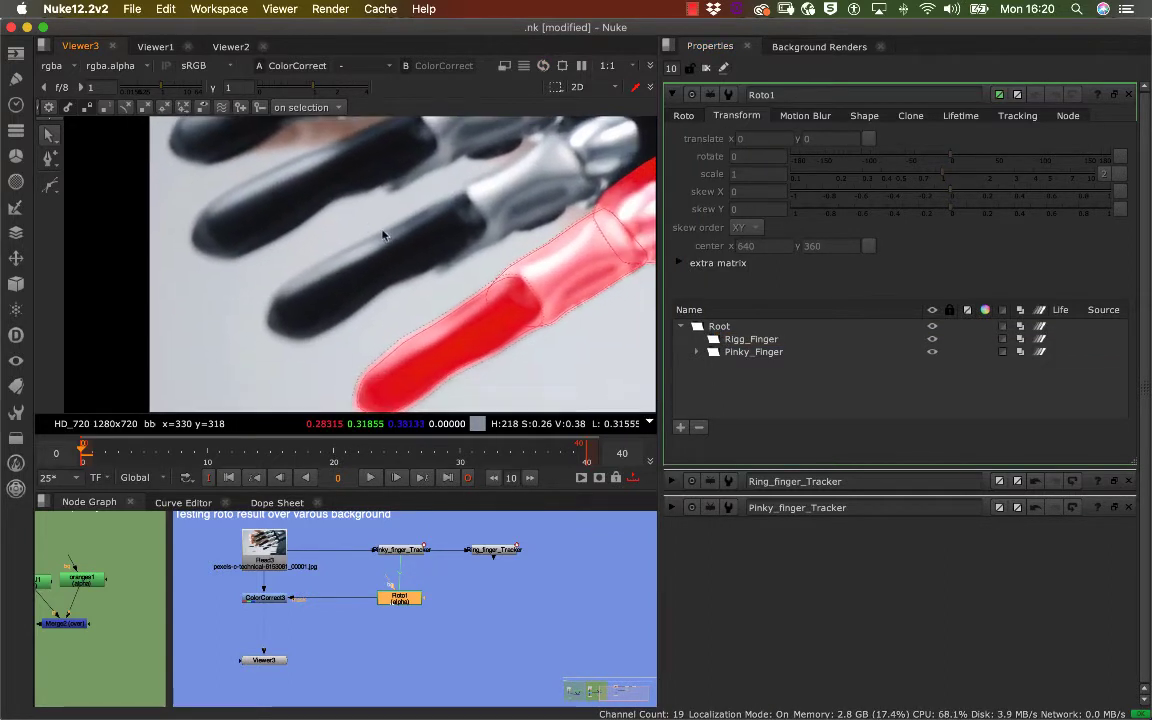
right_click(50, 185)
left_click(92, 183)
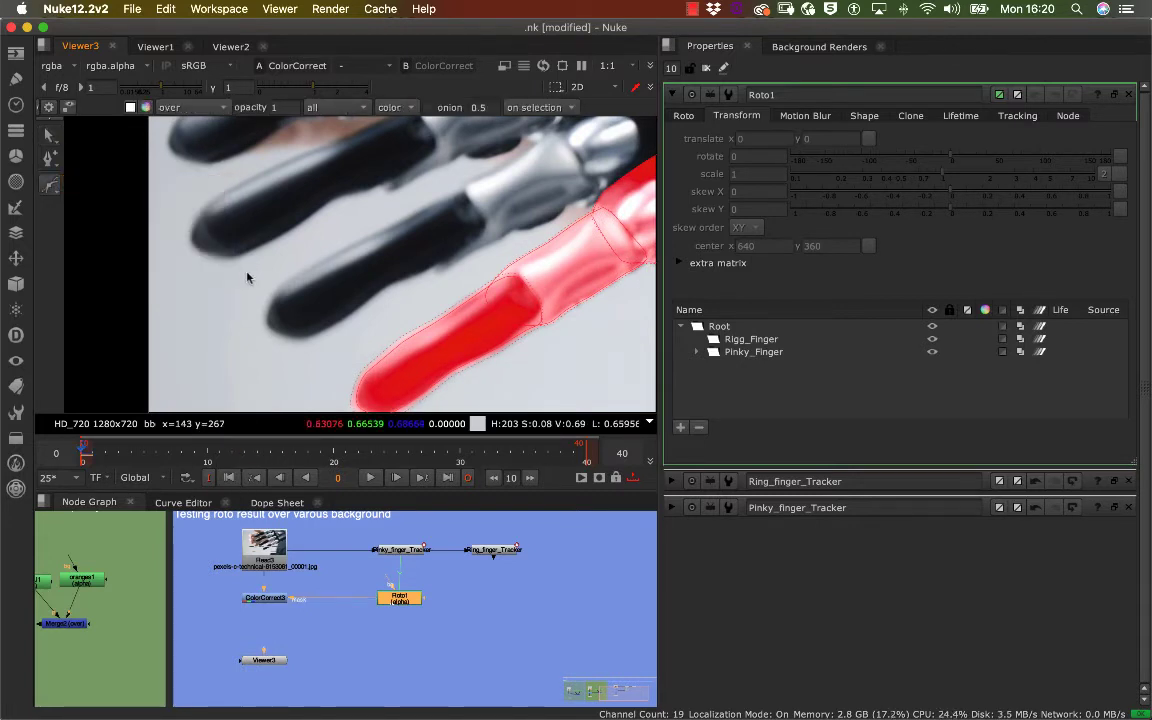
left_click(279, 290)
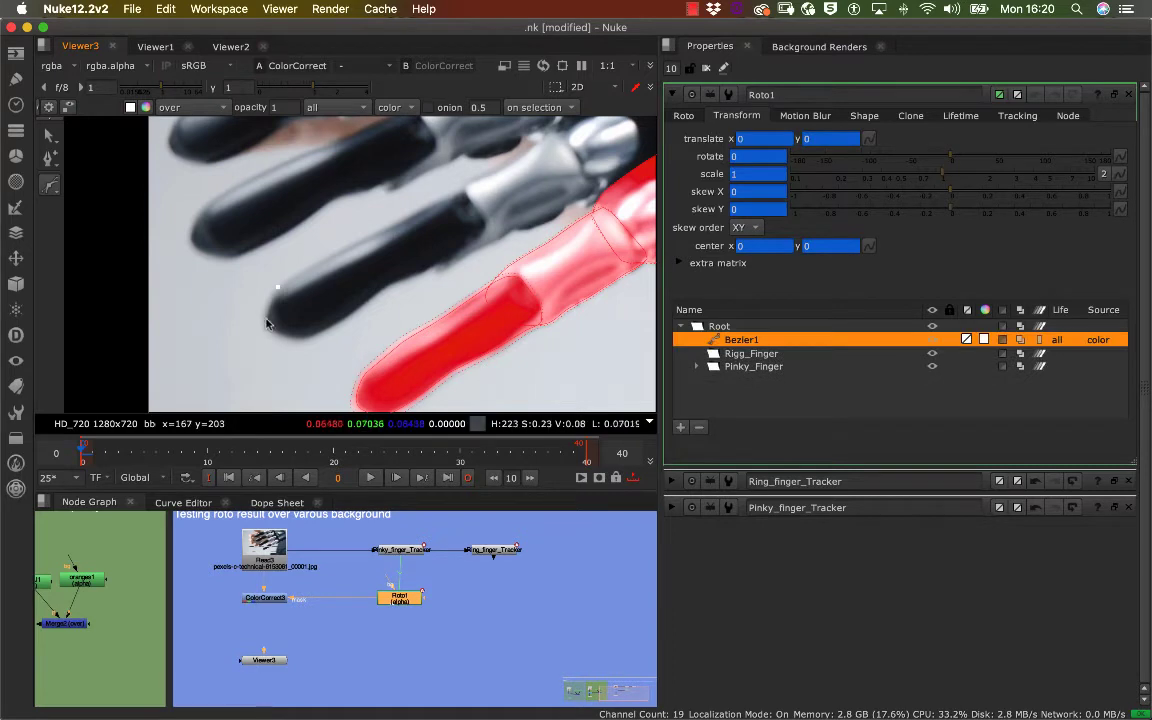
left_click(268, 327)
left_click(300, 339)
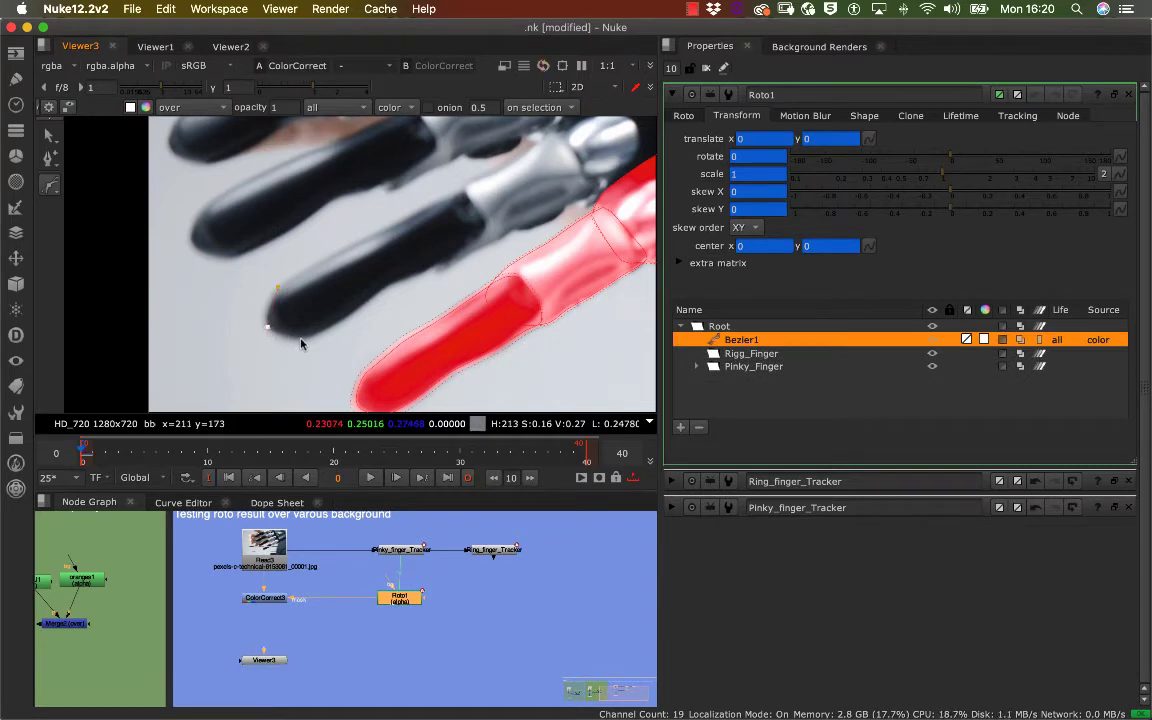
left_click(346, 323)
left_click(381, 291)
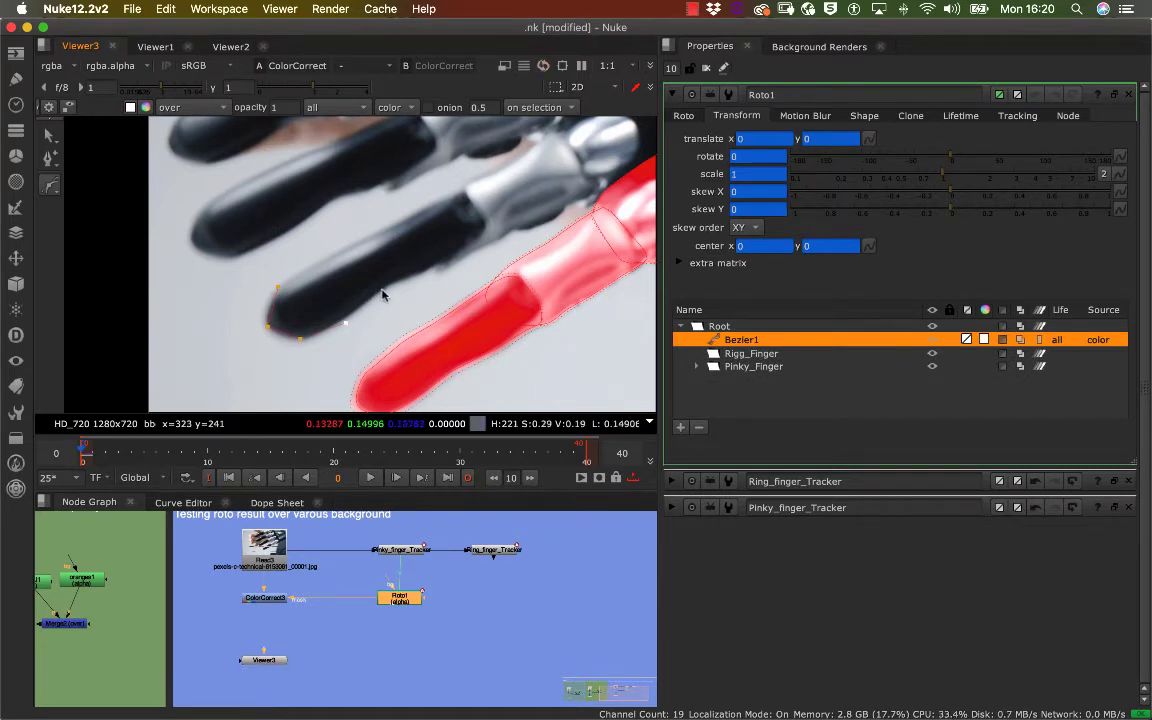
left_click(430, 268)
left_click(458, 262)
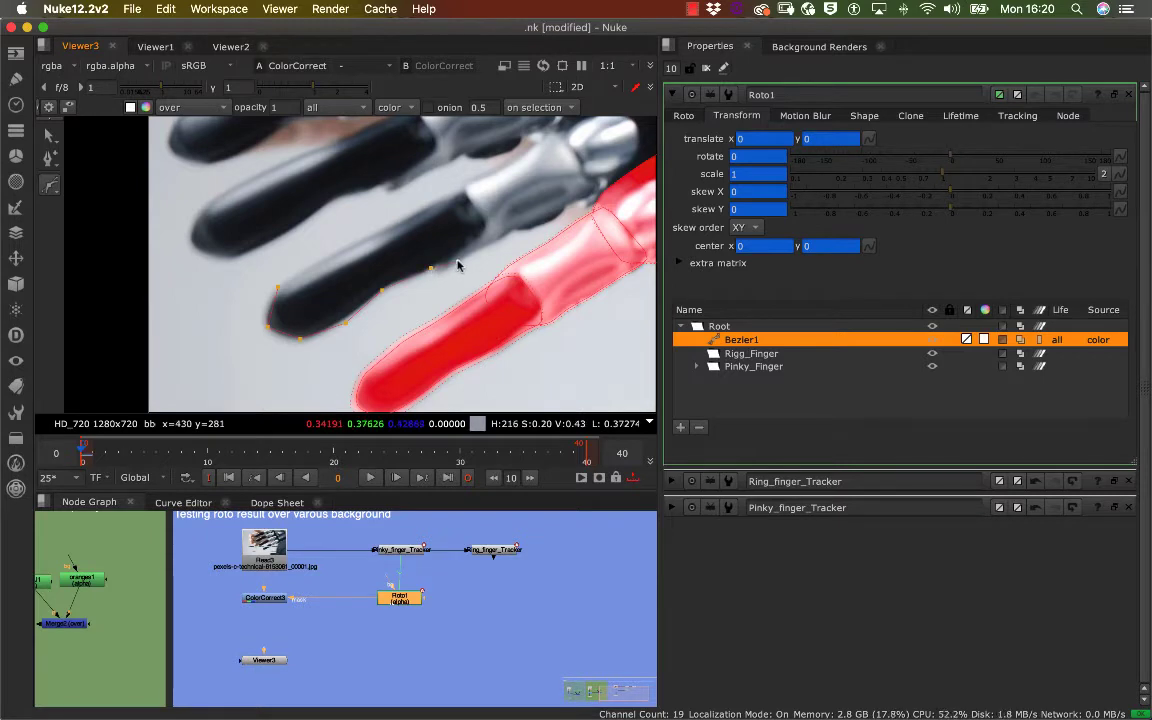
left_click(490, 242)
left_click(477, 212)
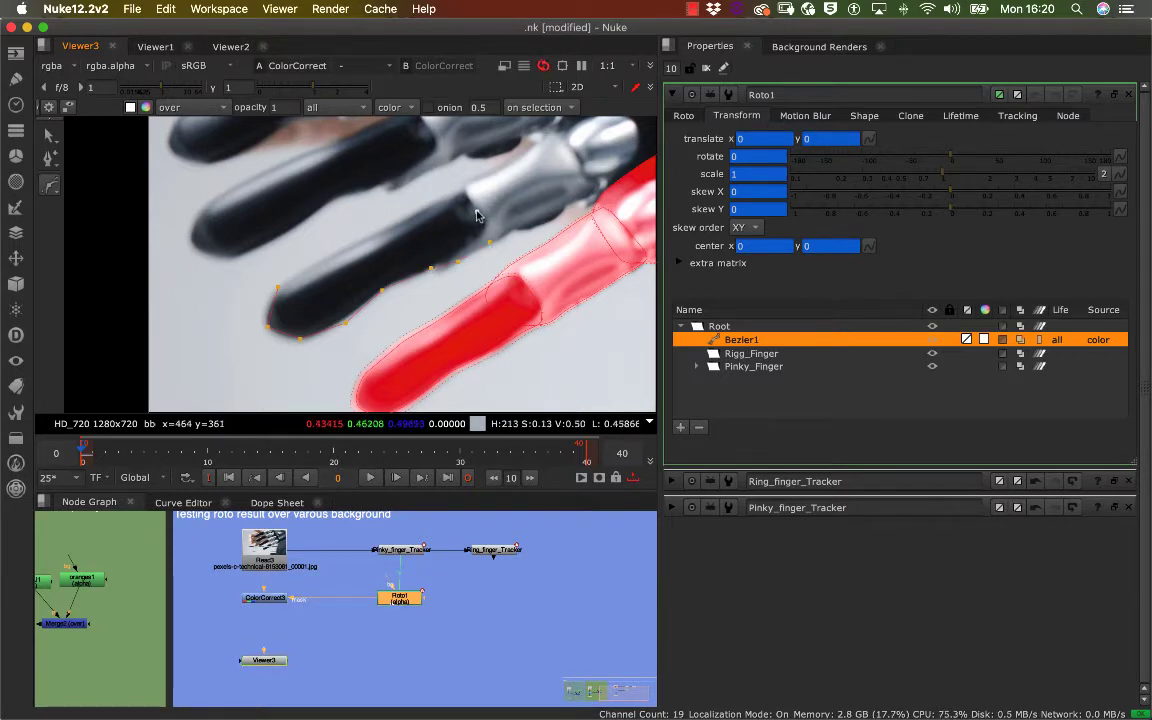
left_click(400, 223)
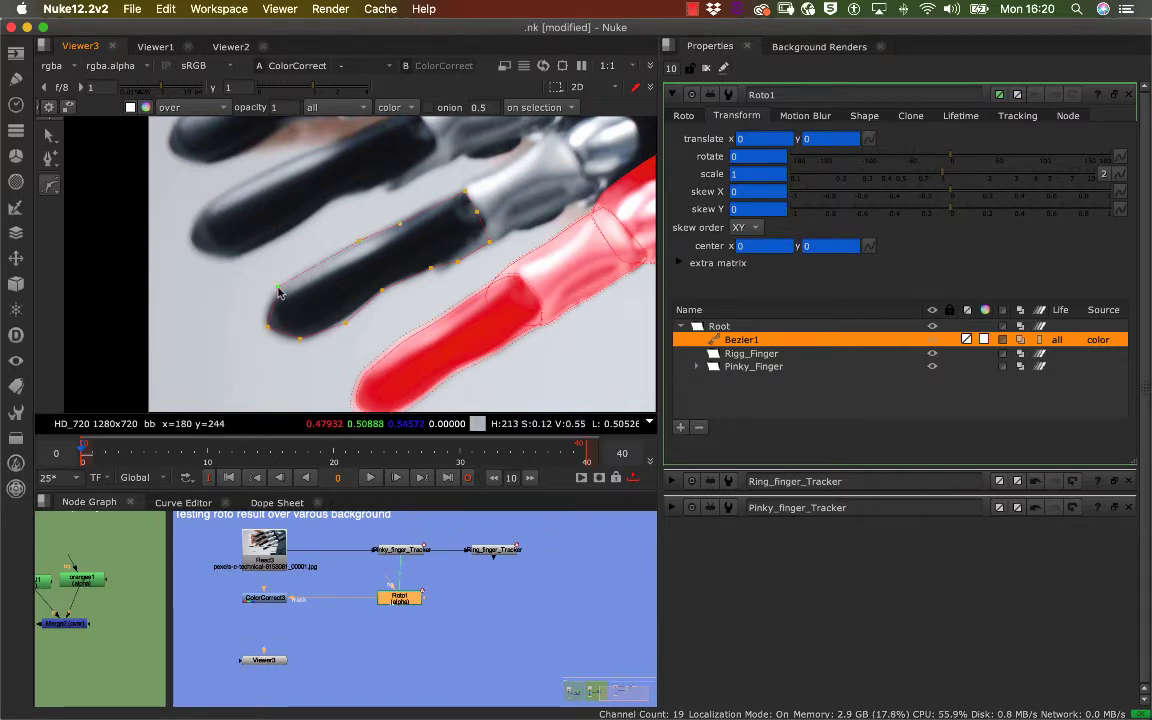
key("Return")
left_click_drag(266, 156, 496, 333)
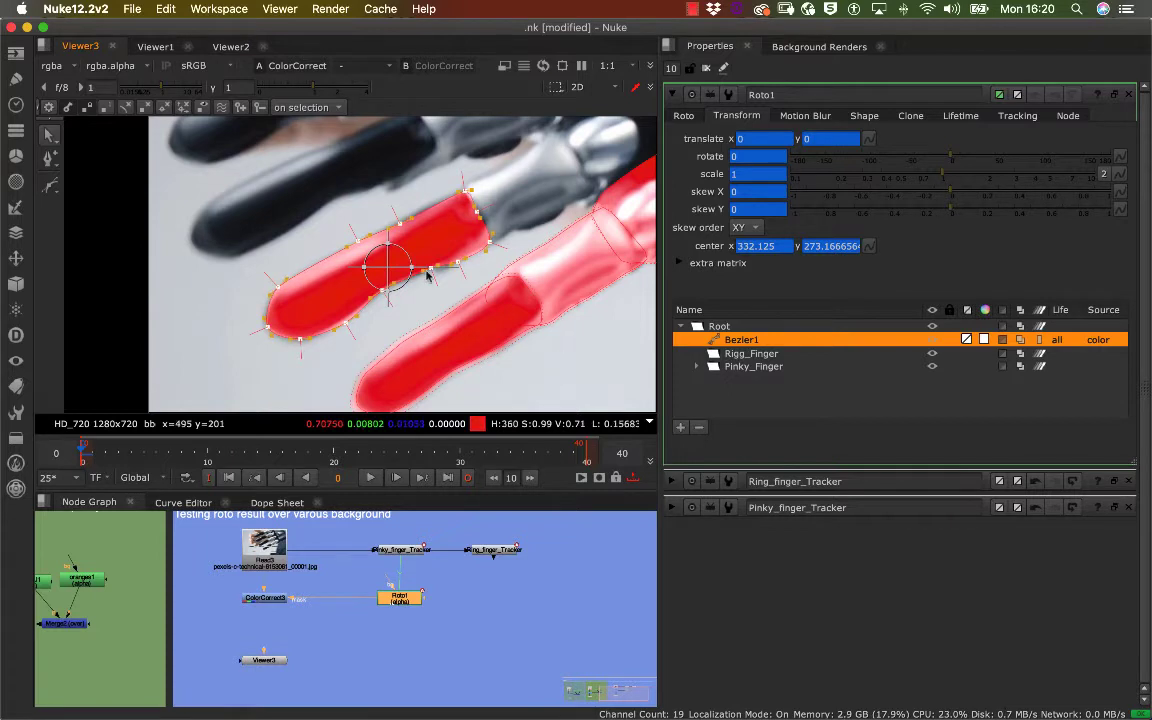
Step: Pull a soft feather outward from the Bezier1 points along the ring fingertip segment's upper edge
scroll(328, 282, "up", 1)
scroll(328, 281, "up", 3)
middle_click_drag(325, 272, 164, 285)
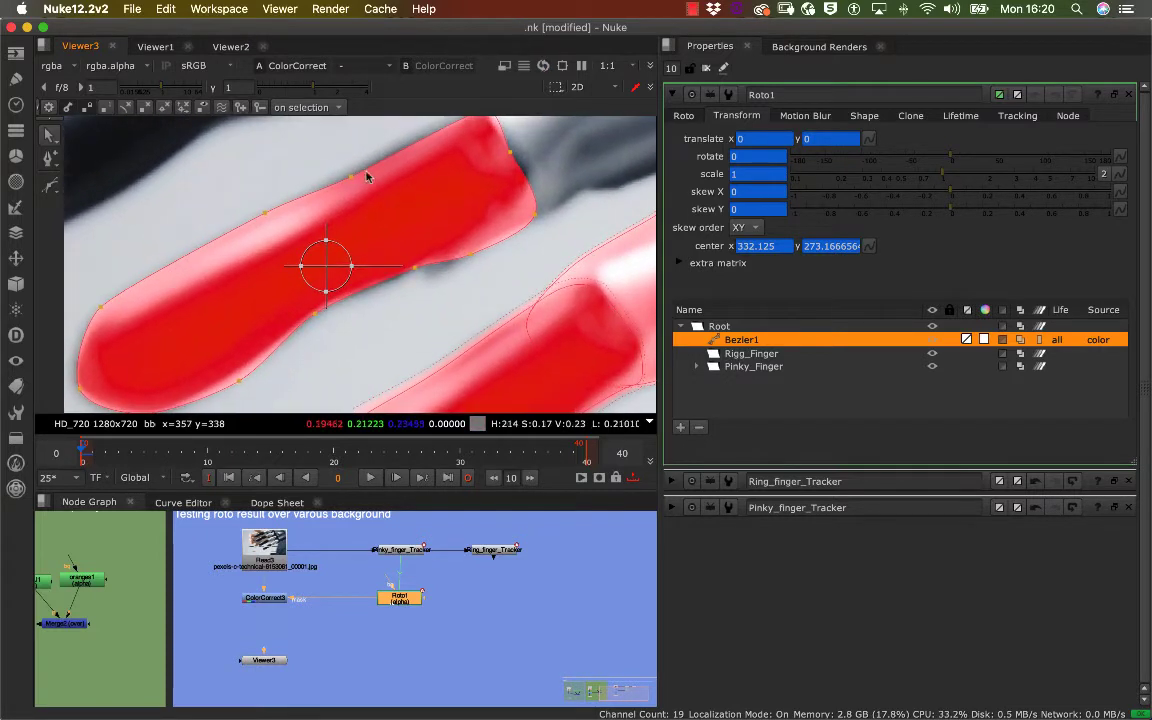
middle_click_drag(338, 172, 307, 190)
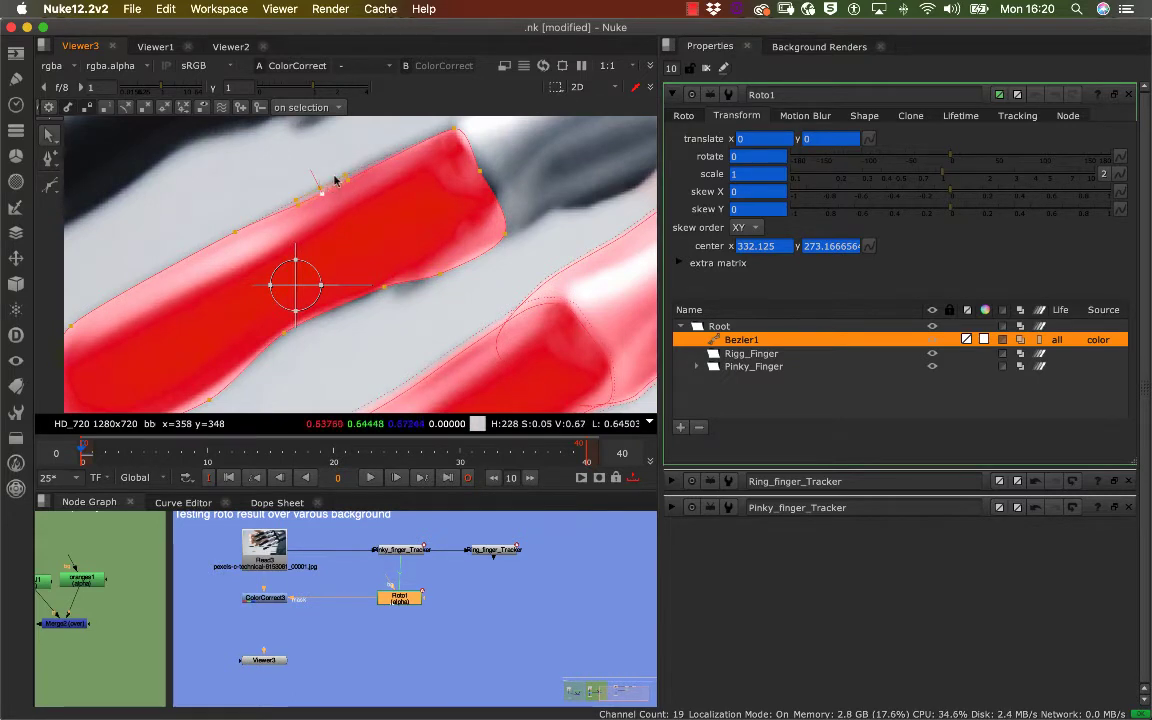
middle_click_drag(259, 214, 384, 168)
left_click_drag(361, 188, 333, 204)
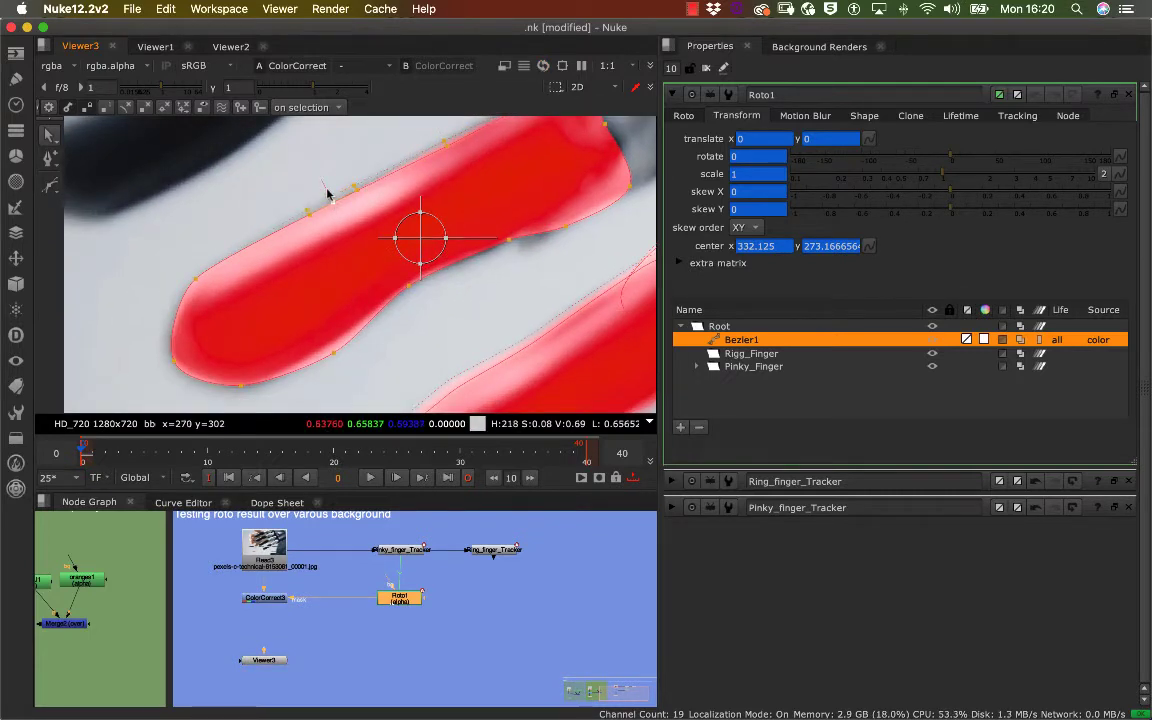
middle_click_drag(218, 262, 321, 207)
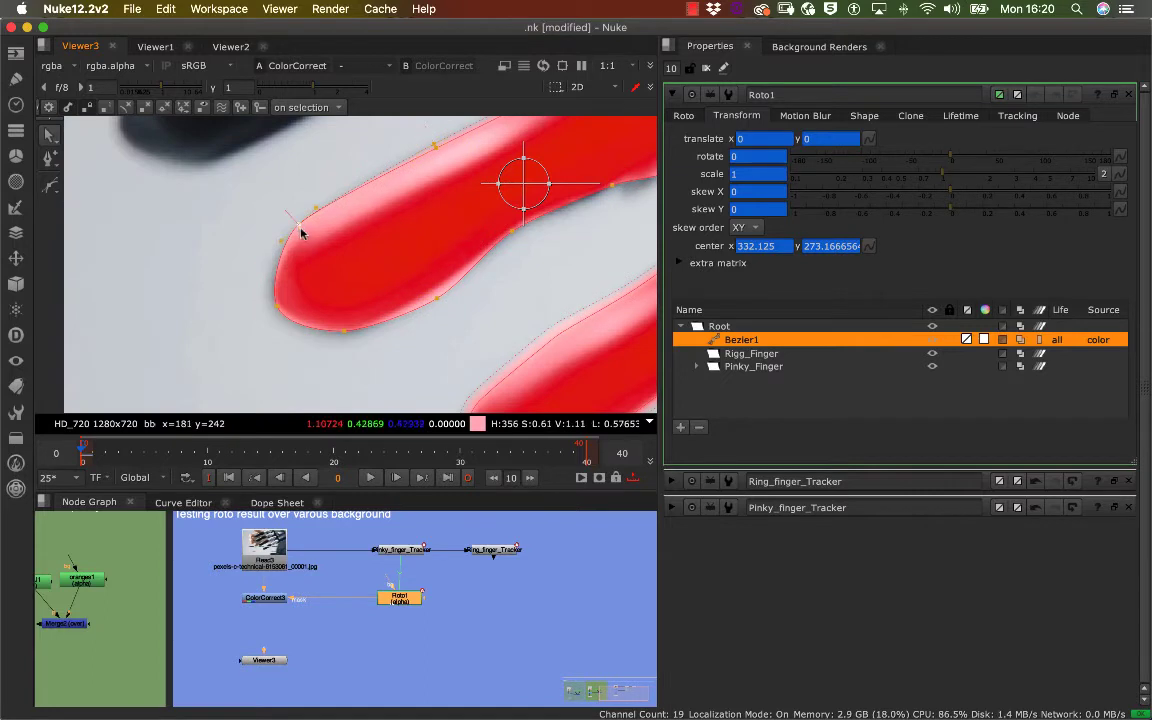
Step: Feather the Bezier1 points around the rounded fingertip, from its upper shoulder to the lowest point, to follow the blurred edge
mouse_move(296, 231)
left_mouse_down()
mouse_move(283, 229)
mouse_move(303, 221)
left_mouse_up()
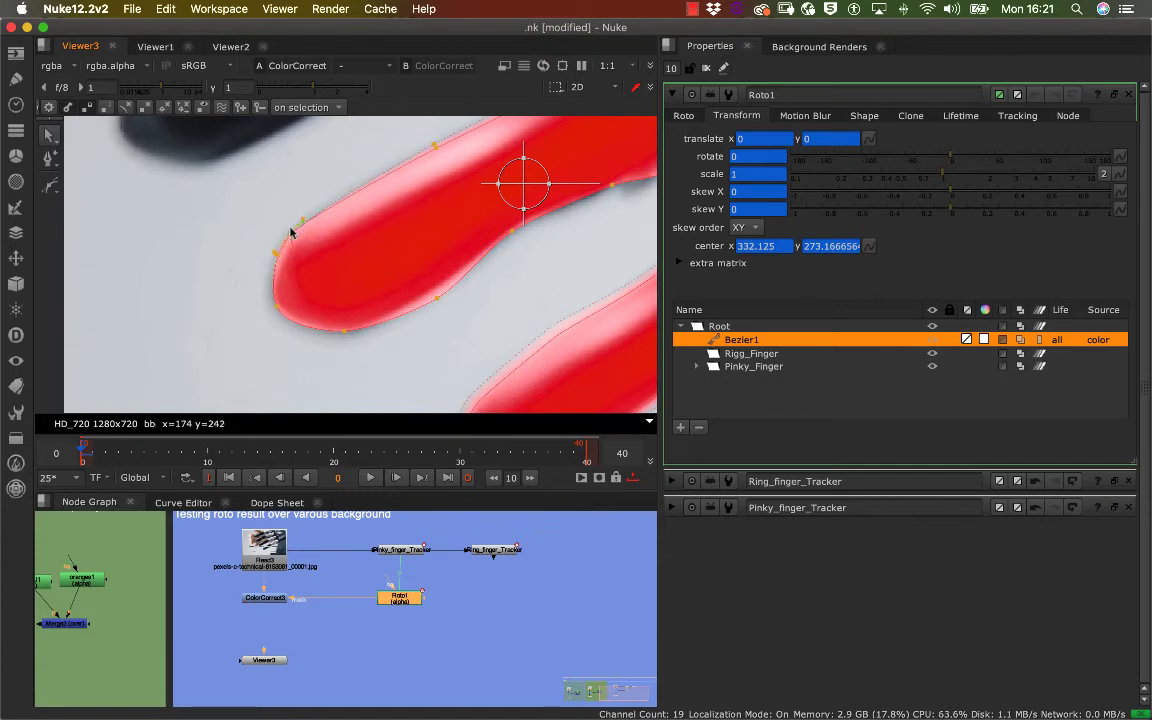
scroll(291, 237, "up", 5)
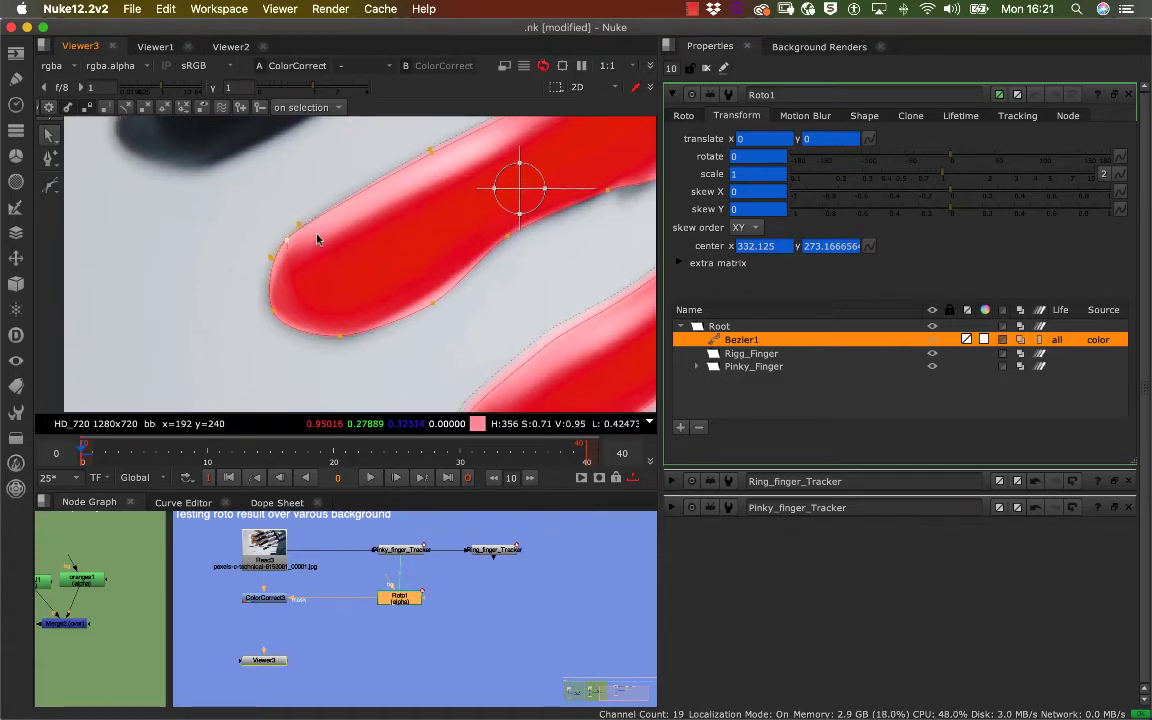
mouse_move(235, 251)
left_mouse_down()
mouse_move(216, 245)
mouse_move(233, 233)
left_mouse_up()
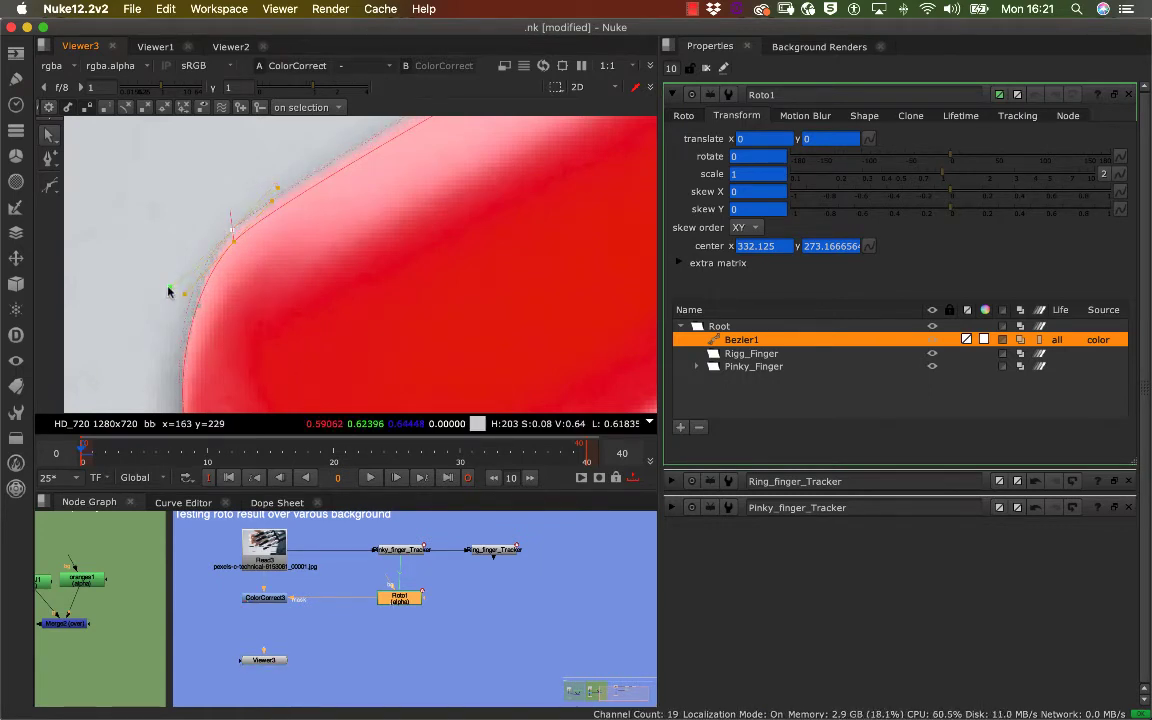
middle_click_drag(246, 268, 297, 186)
middle_click_drag(306, 294, 308, 230)
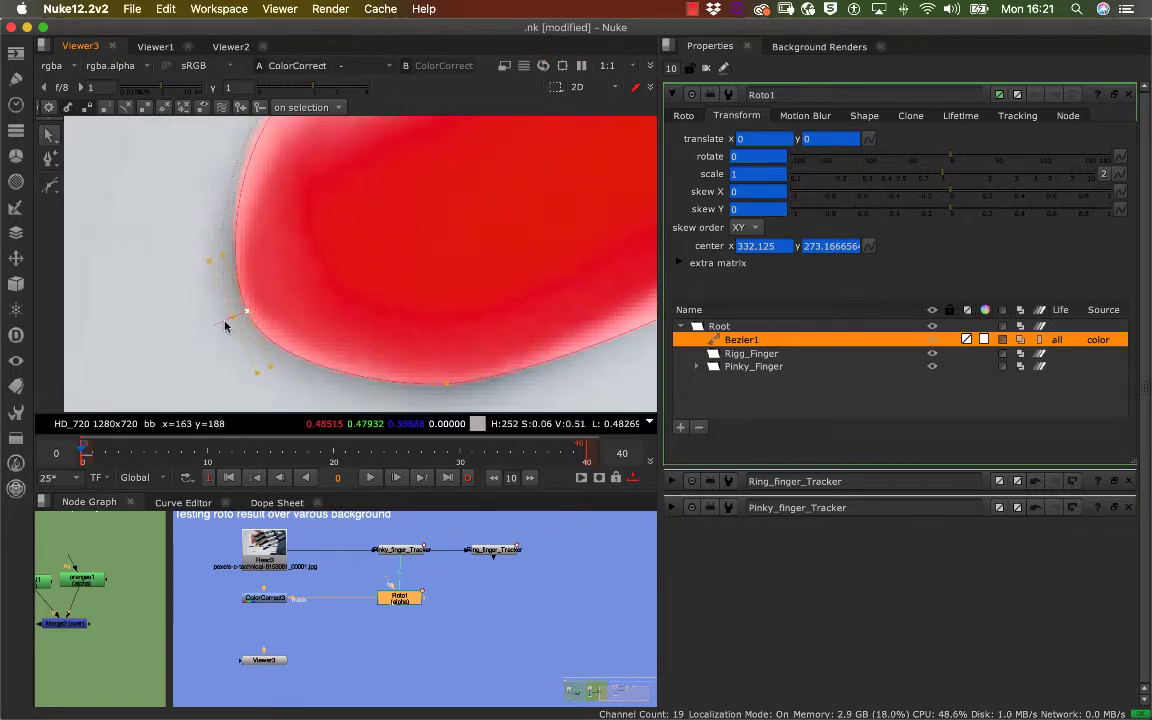
middle_click_drag(225, 325, 181, 171)
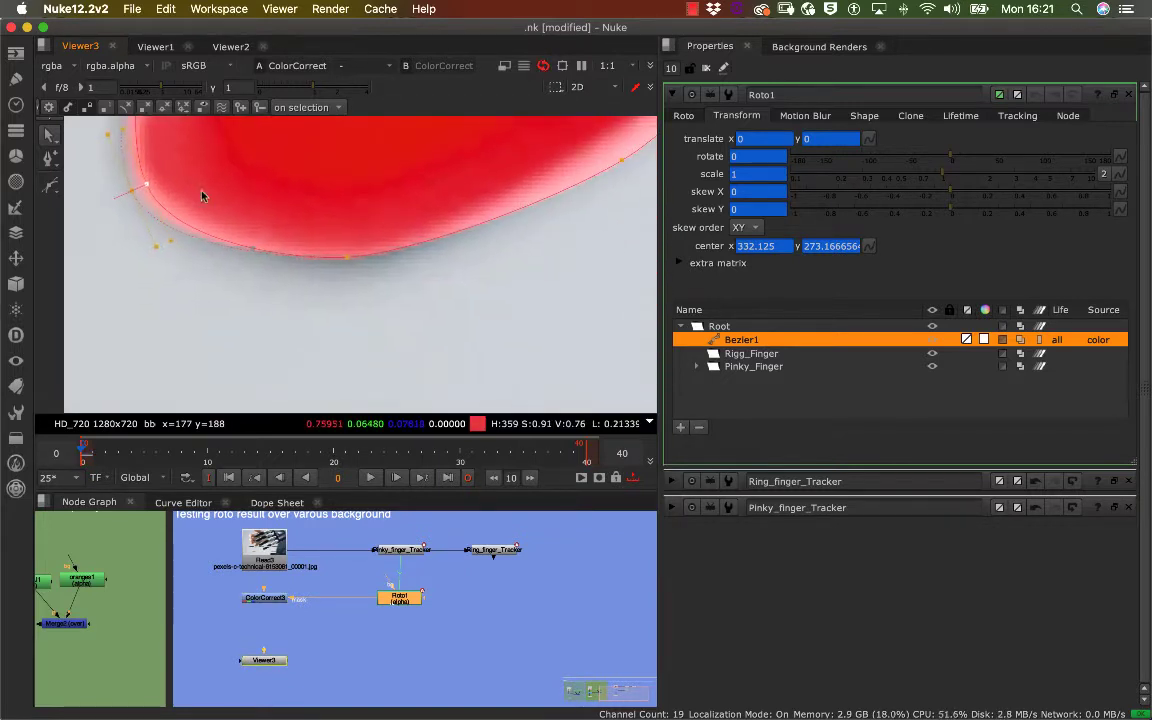
left_click(346, 258, "ctrl+alt")
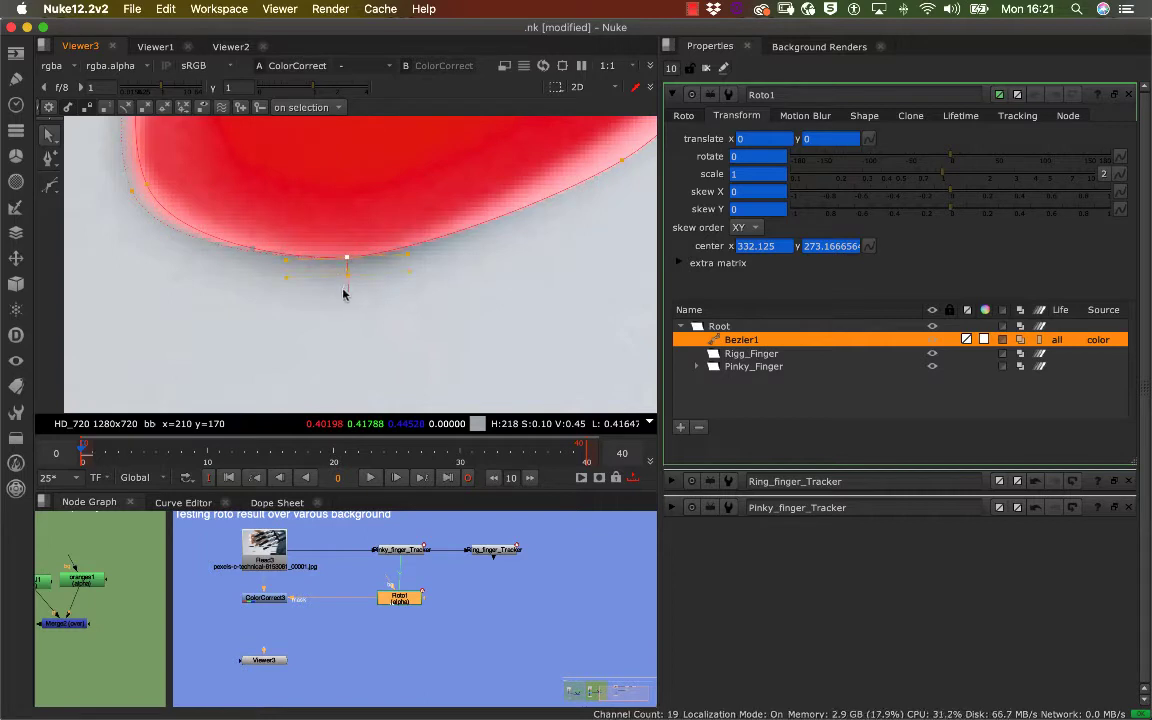
Step: Move the first lower-edge point behind the fingertip onto the finger's edge and pull a feather outward from it
middle_click_drag(477, 289, 275, 328)
middle_click_drag(423, 283, 309, 325)
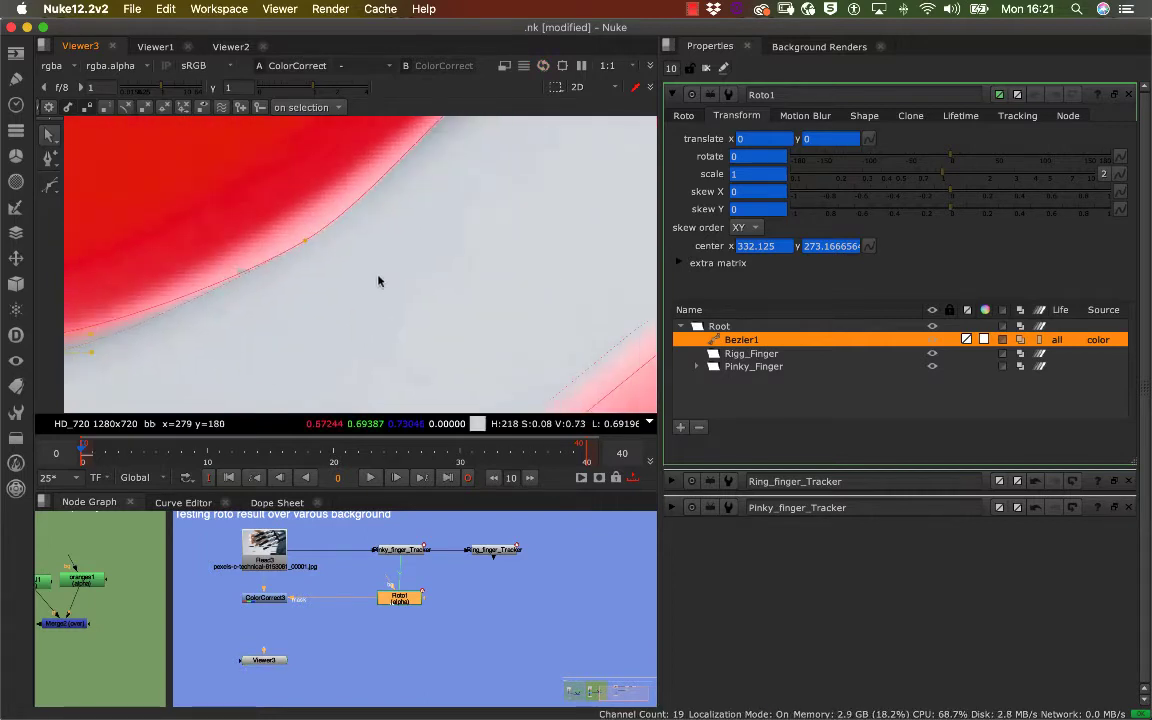
scroll(380, 282, "up", 4)
scroll(396, 293, "down", 7)
middle_click_drag(418, 286, 352, 300)
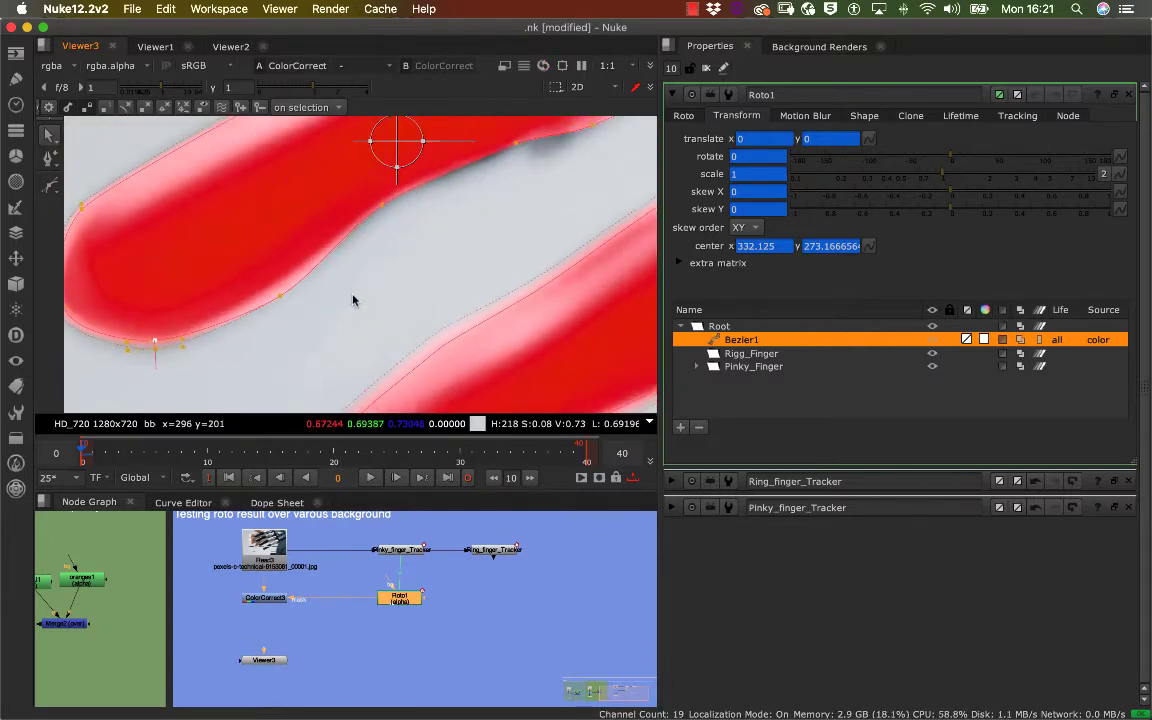
left_click(282, 299)
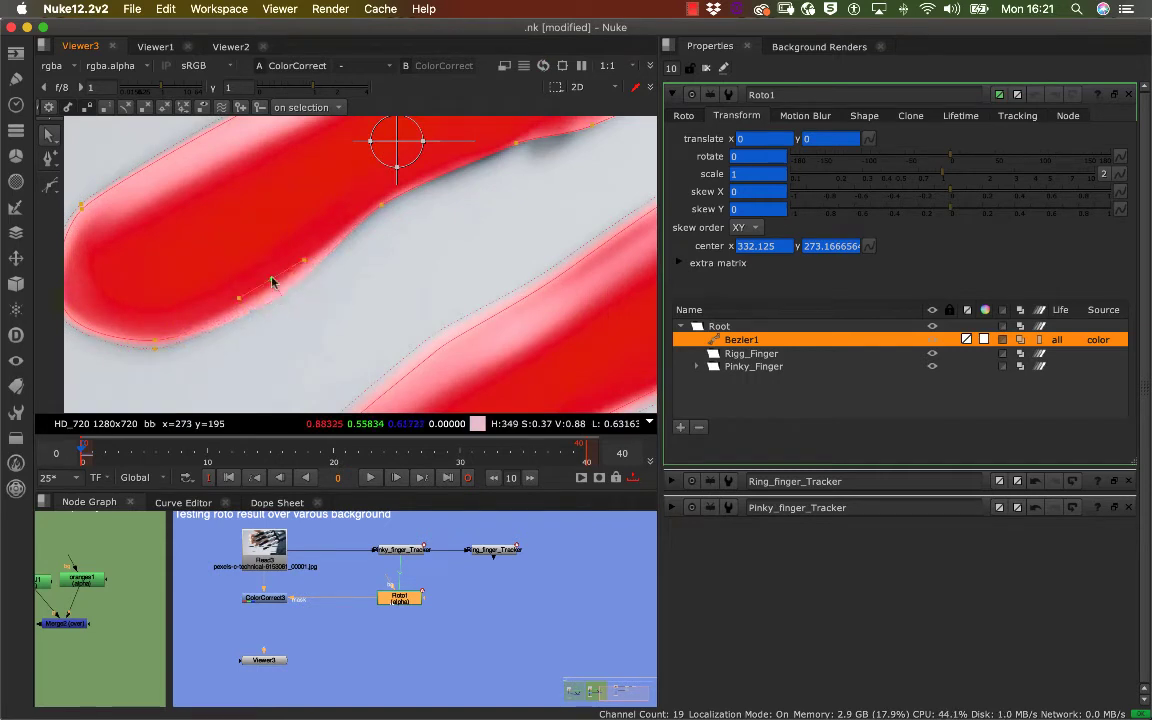
left_click_drag(270, 280, 271, 285)
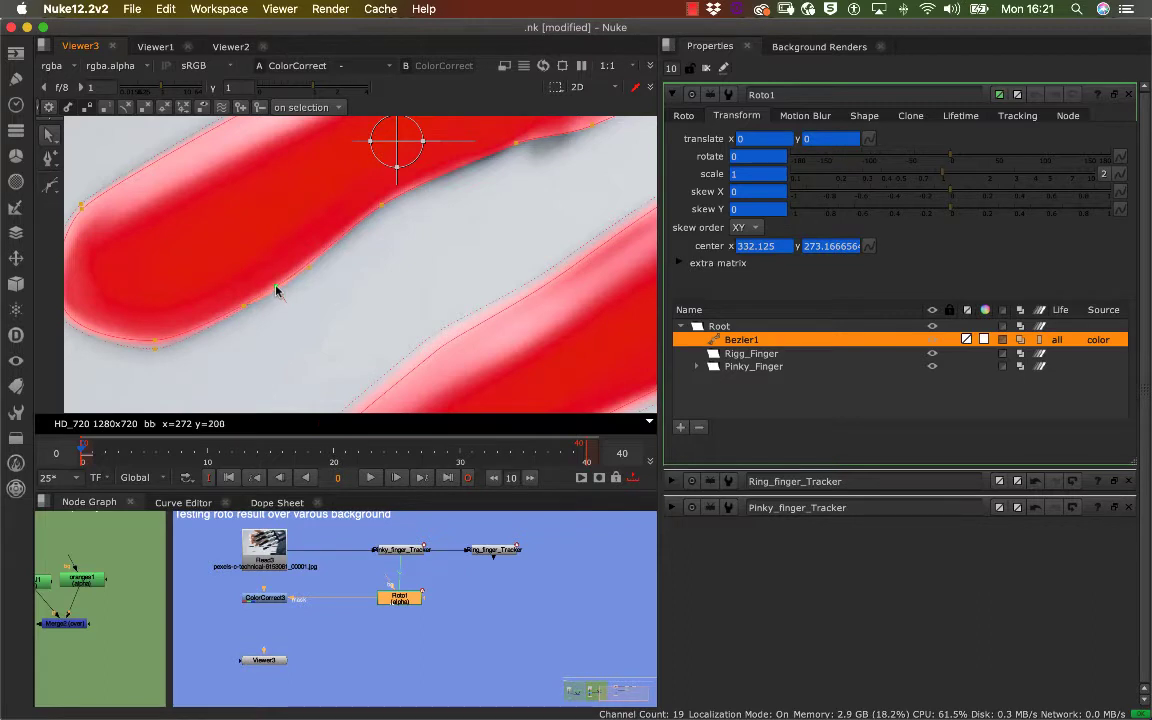
left_click_drag(277, 288, 282, 297, "super")
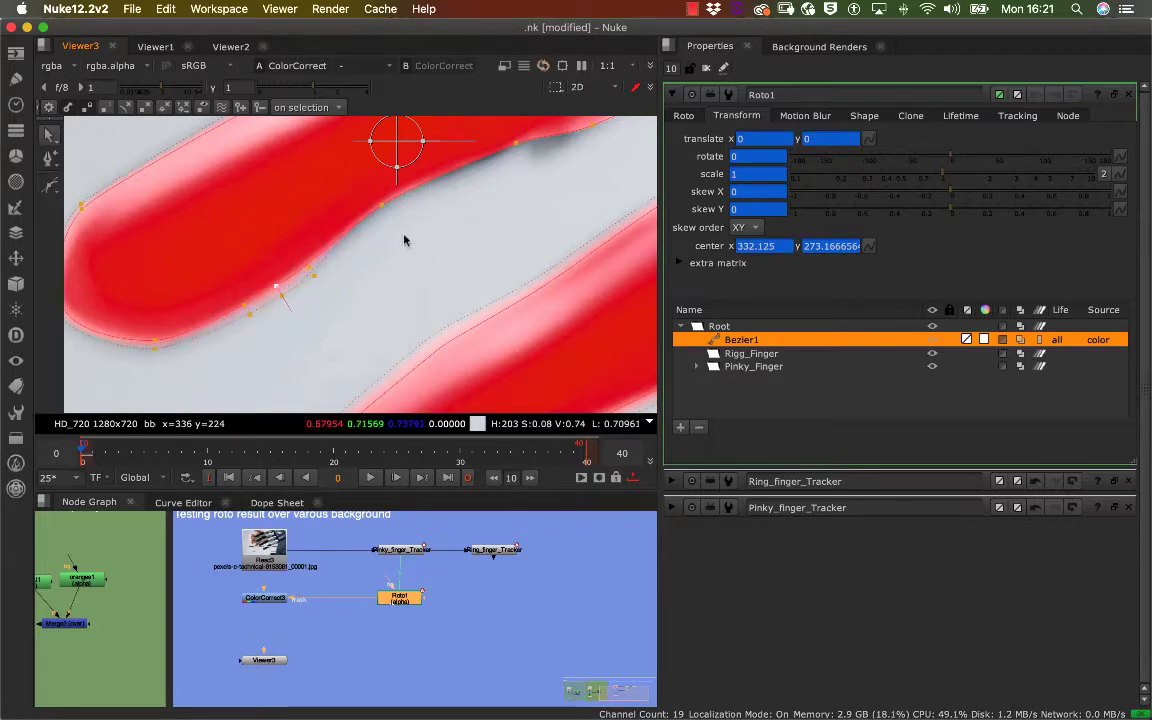
Step: Pull feathers outward from the two lower-edge points at mid-finger and just before the small bump
middle_click_drag(404, 235, 306, 267)
left_click(244, 269)
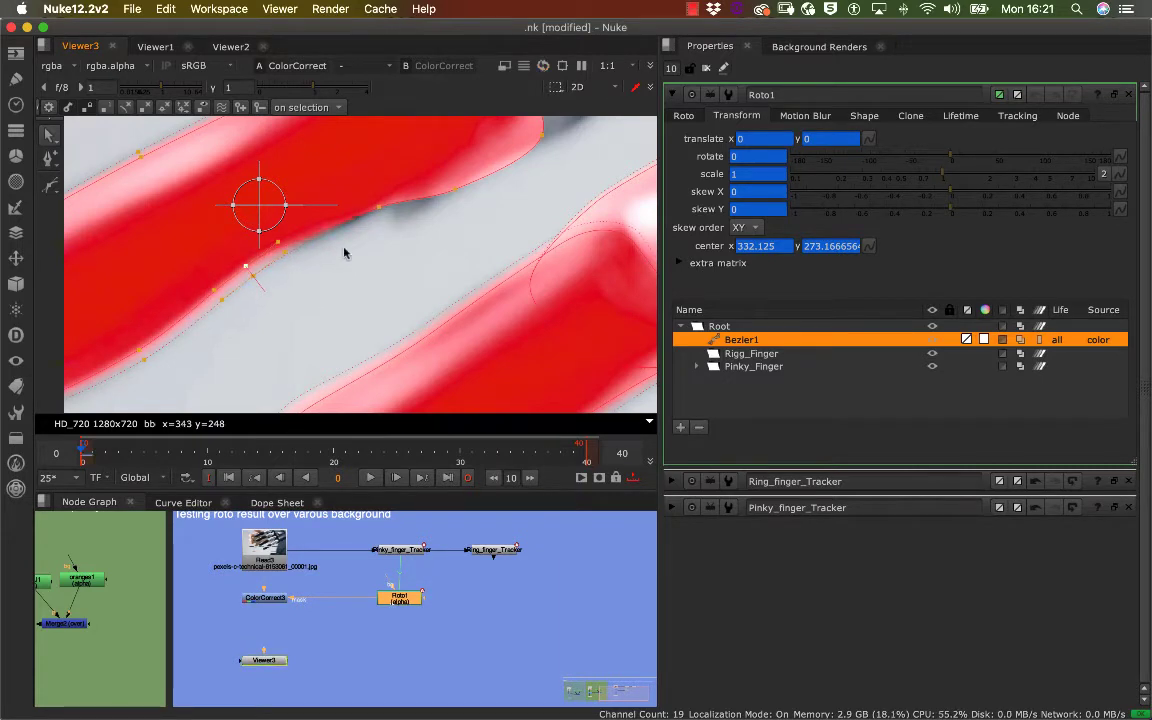
middle_click_drag(388, 231, 341, 263)
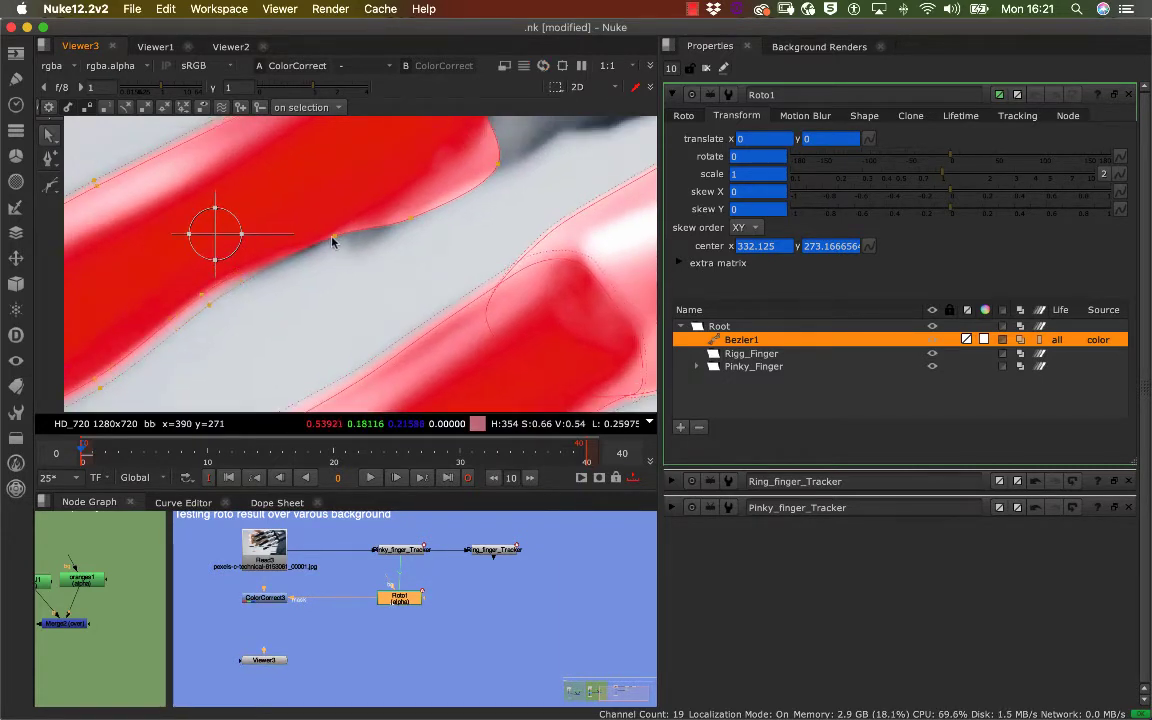
left_click_drag(333, 238, 346, 250)
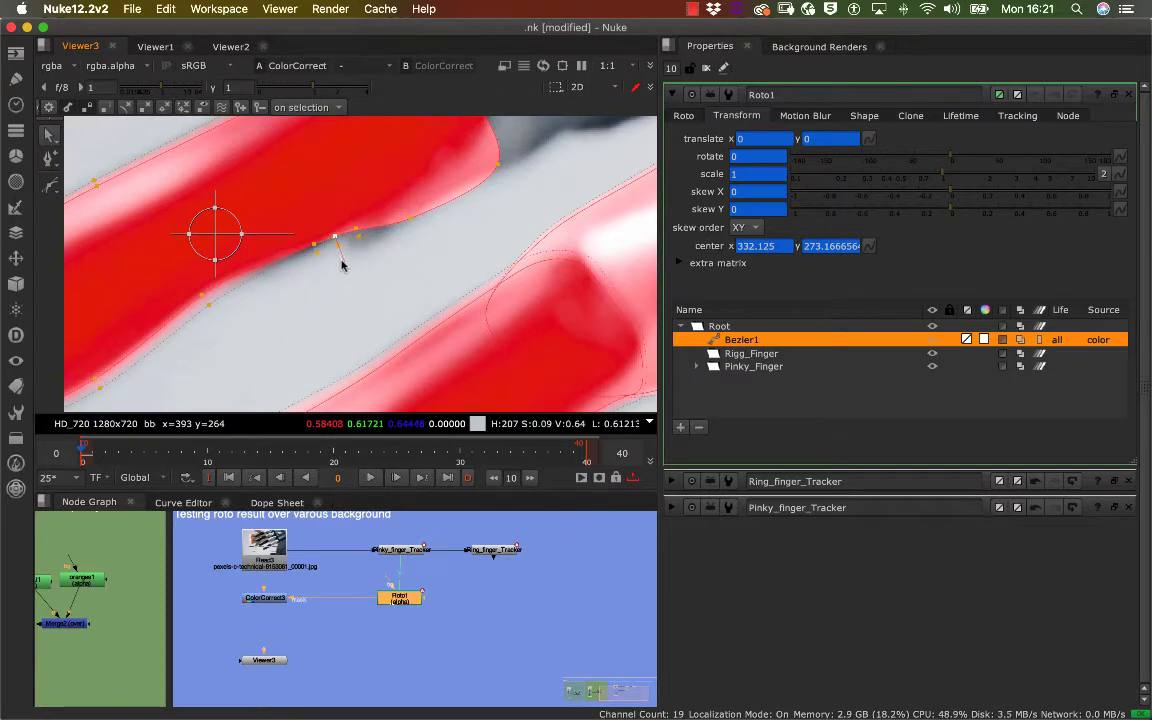
Step: Adjust the lower-edge points on either side of the small bump and feather them to match the soft edge
scroll(404, 249, "up", 3)
scroll(404, 245, "down", 1)
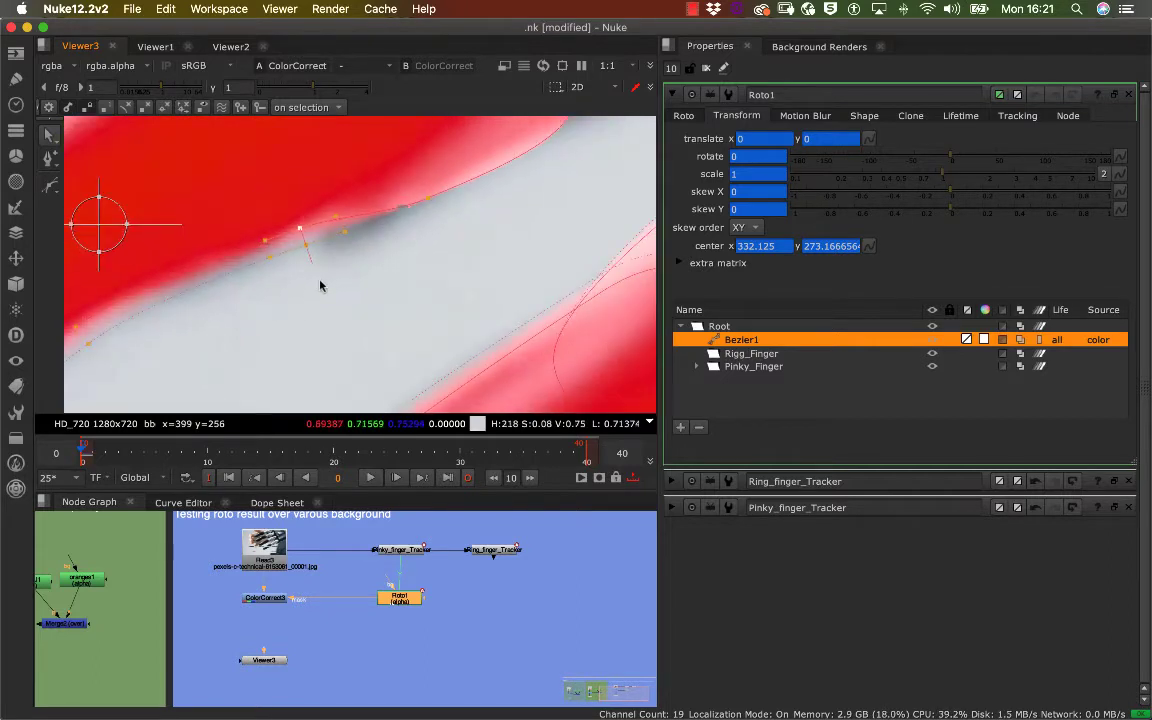
scroll(287, 250, "down", 2)
mouse_move(329, 256)
middle_mouse_down()
mouse_move(319, 272)
mouse_move(348, 301)
mouse_move(301, 278)
mouse_move(311, 265)
mouse_move(288, 272)
mouse_move(313, 269)
middle_mouse_up()
scroll(358, 296, "up", 3)
left_click(286, 280)
left_click_drag(295, 281, 298, 291)
key("super+z")
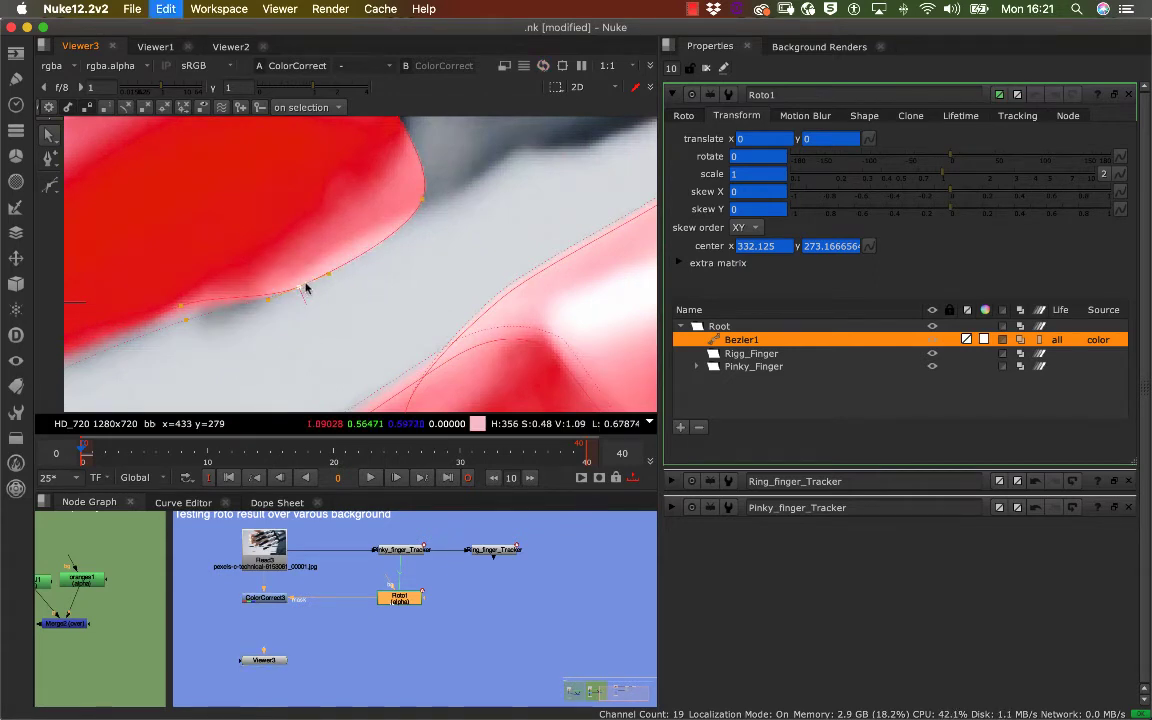
left_click_drag(299, 290, 302, 295)
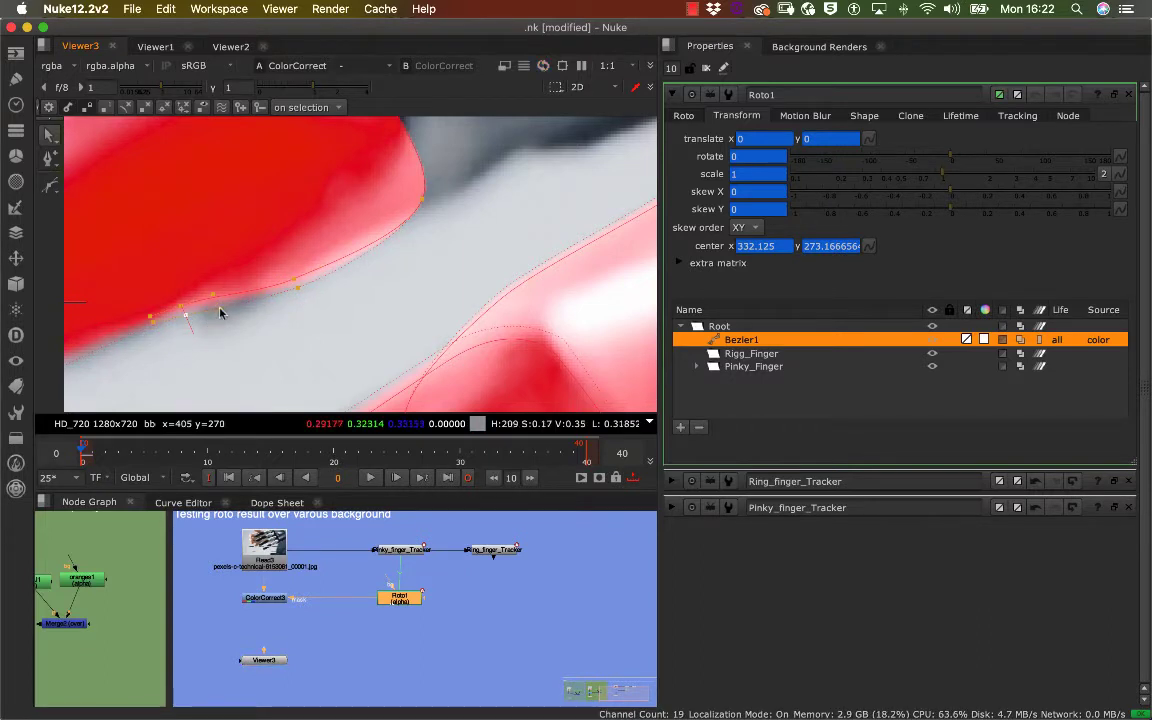
Step: Feather the lower corner point where the black tip segment meets the metallic joint
middle_click_drag(391, 280, 320, 334)
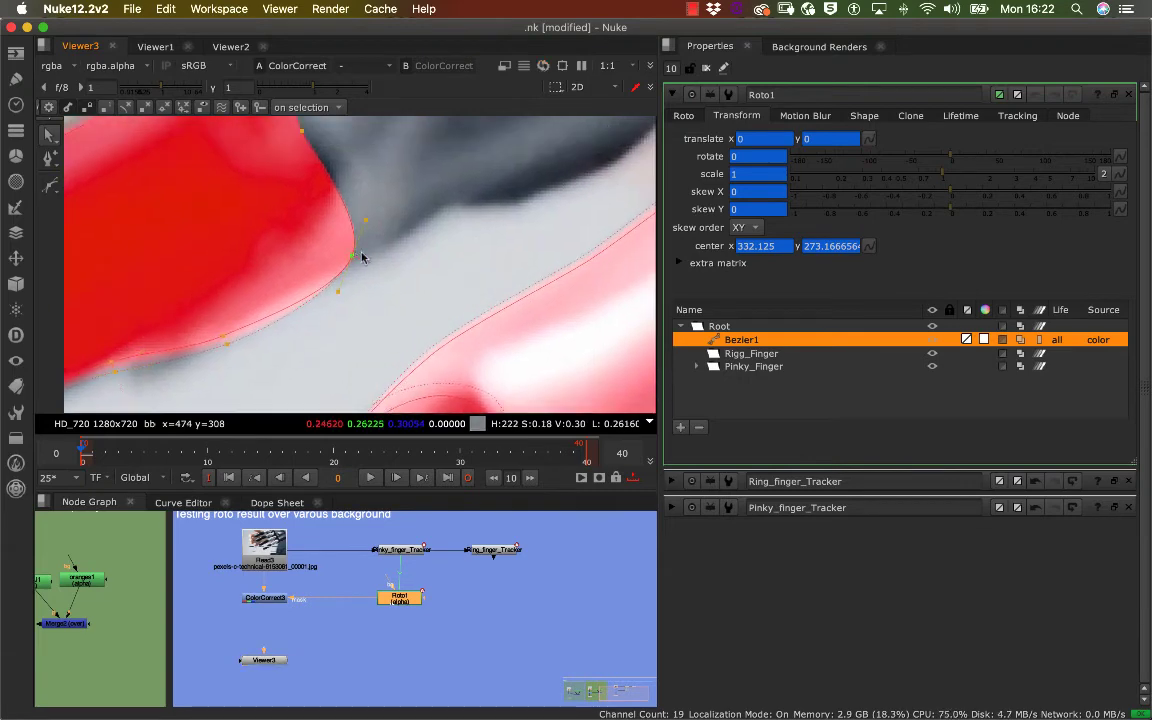
left_click_drag(363, 257, 366, 258)
middle_click_drag(353, 273, 407, 297)
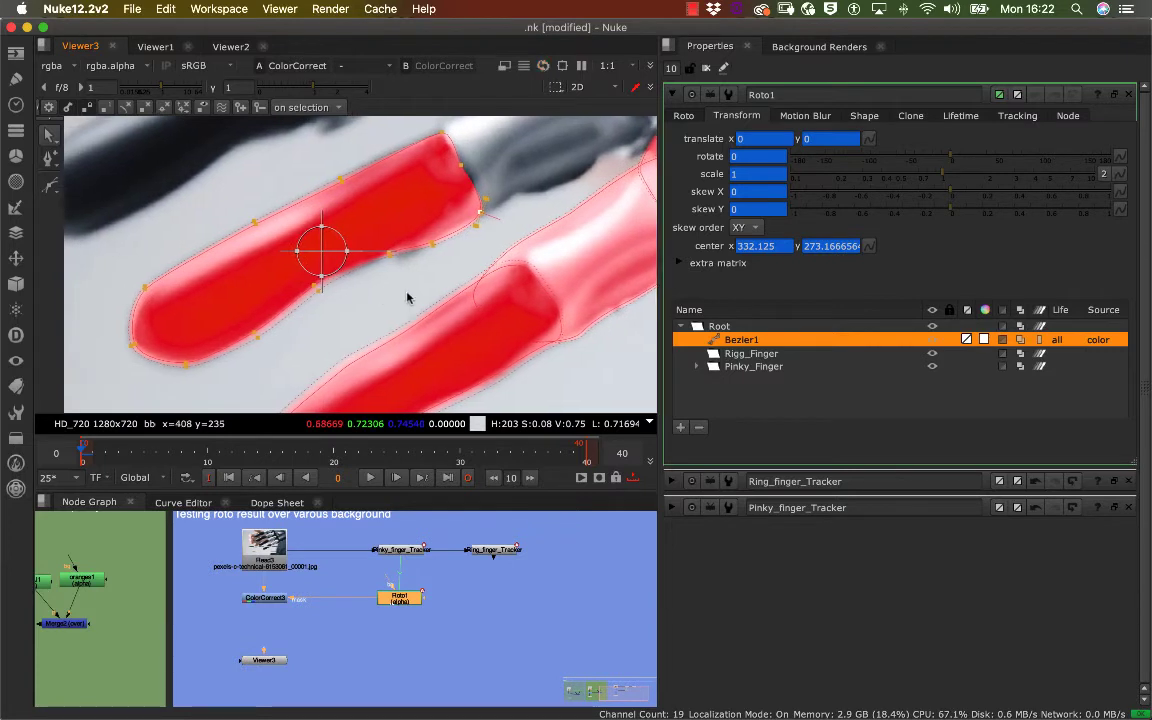
Step: Disable ColorCorrect3 to examine the bump on the finger's lower edge in the original footage, and re-enable the node
left_click(262, 601)
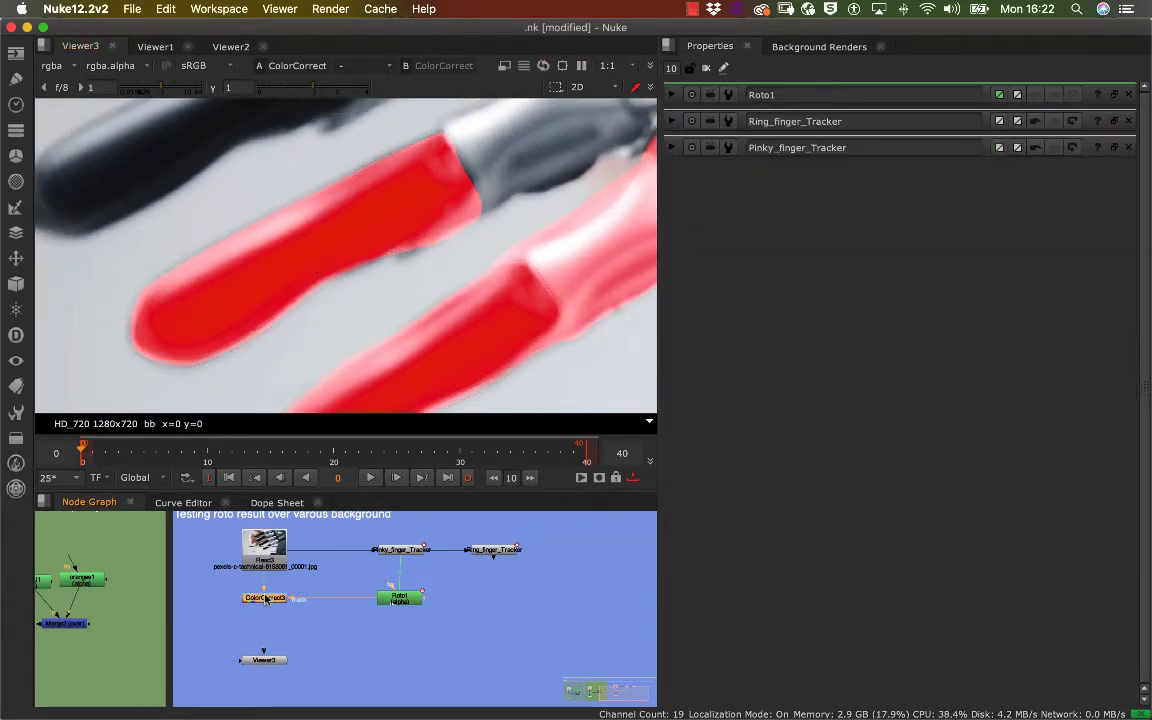
middle_click_drag(391, 259, 389, 215, "alt")
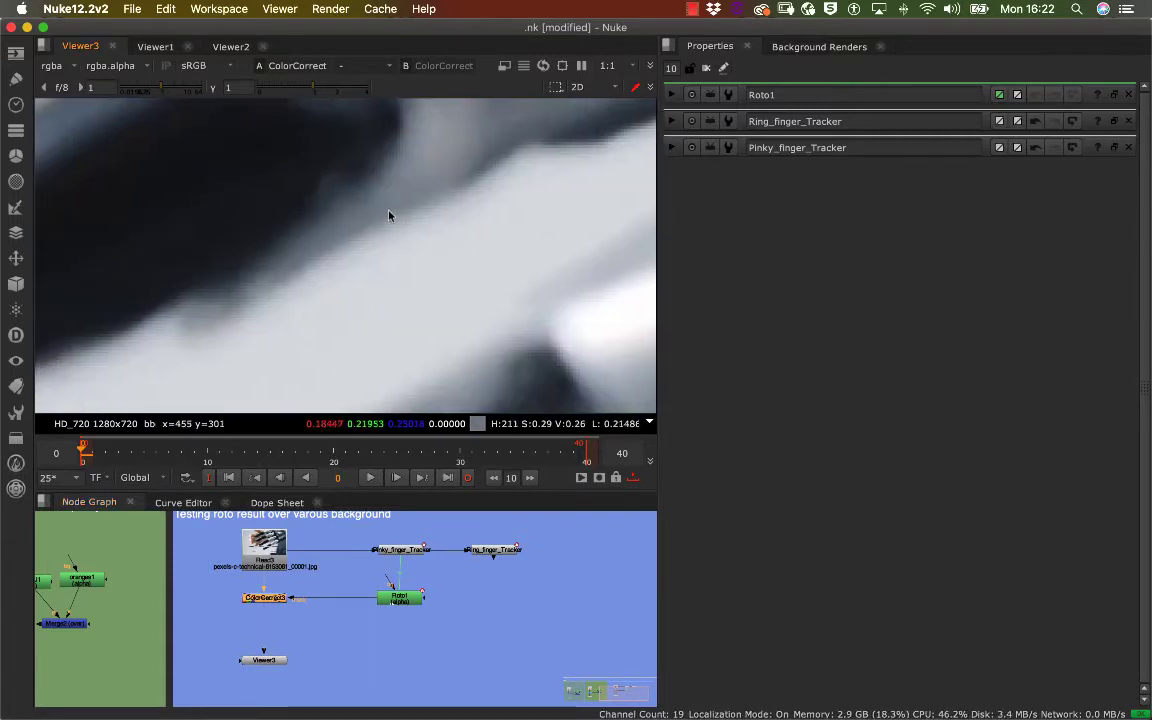
scroll(409, 266, "up", 5)
scroll(409, 266, "down", 10)
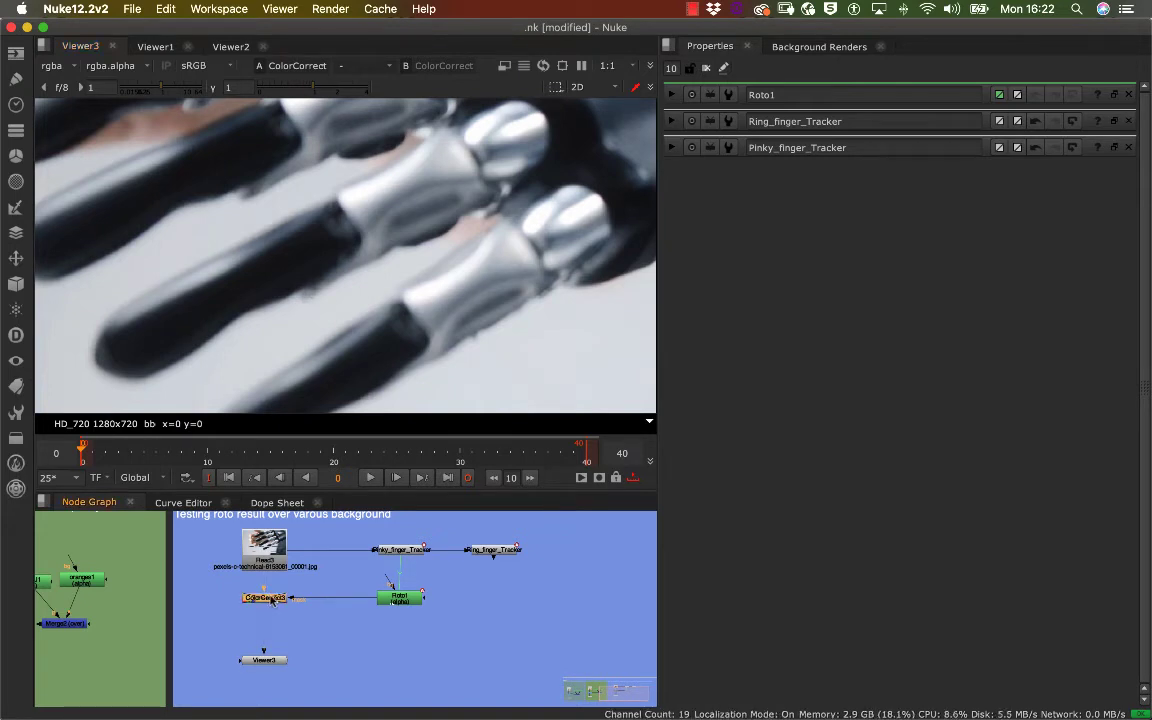
key("d")
scroll(323, 323, "up", 4)
scroll(360, 317, "up", 2)
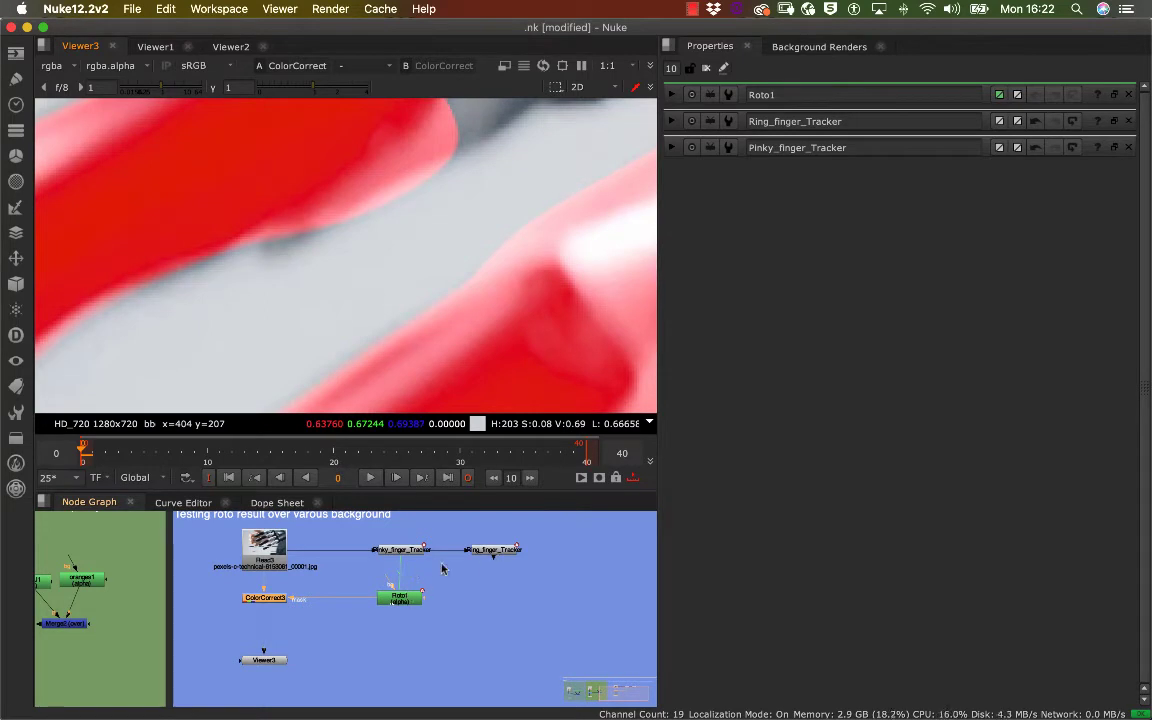
Step: Add a point to Bezier1 in Roto1 at the small bump on the finger's lower edge and pull it outward to cover the bump
double_click(400, 597)
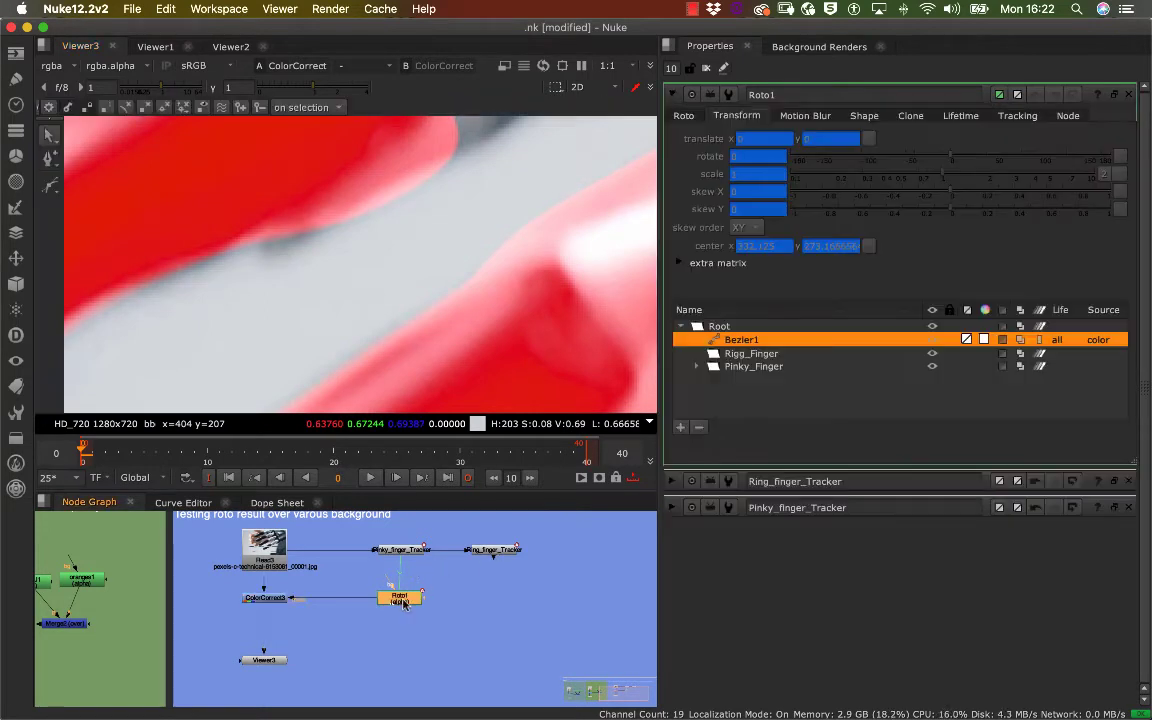
left_click(53, 189)
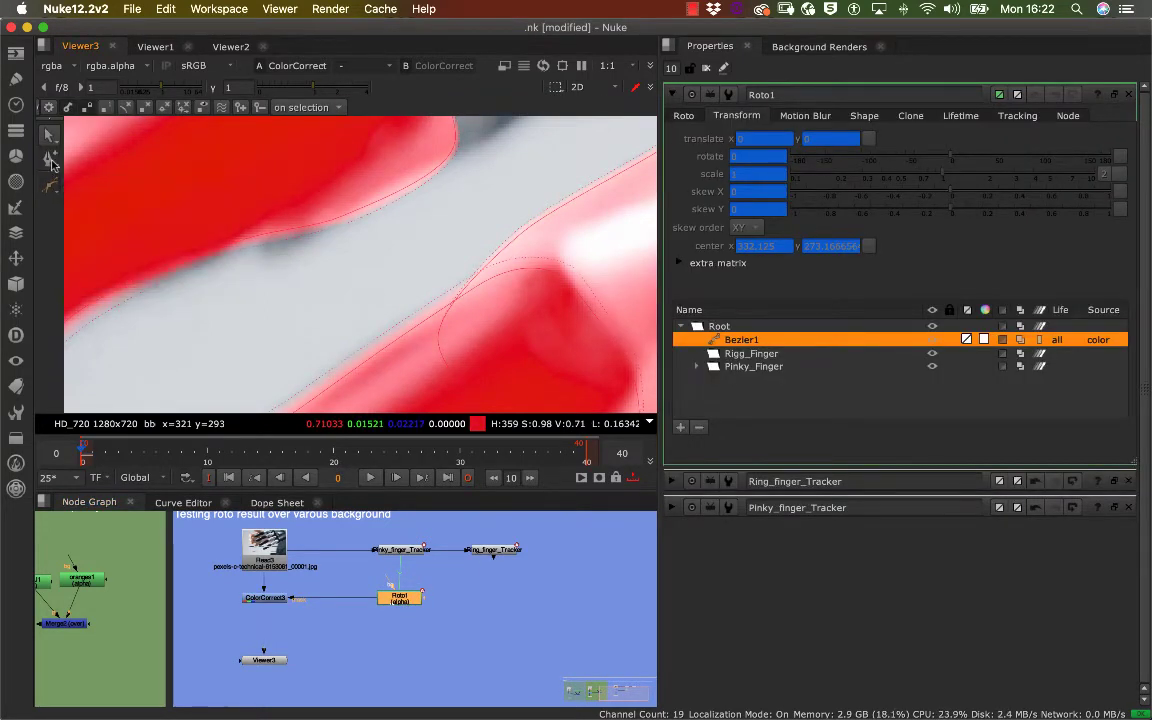
left_click(50, 157)
left_click(85, 160)
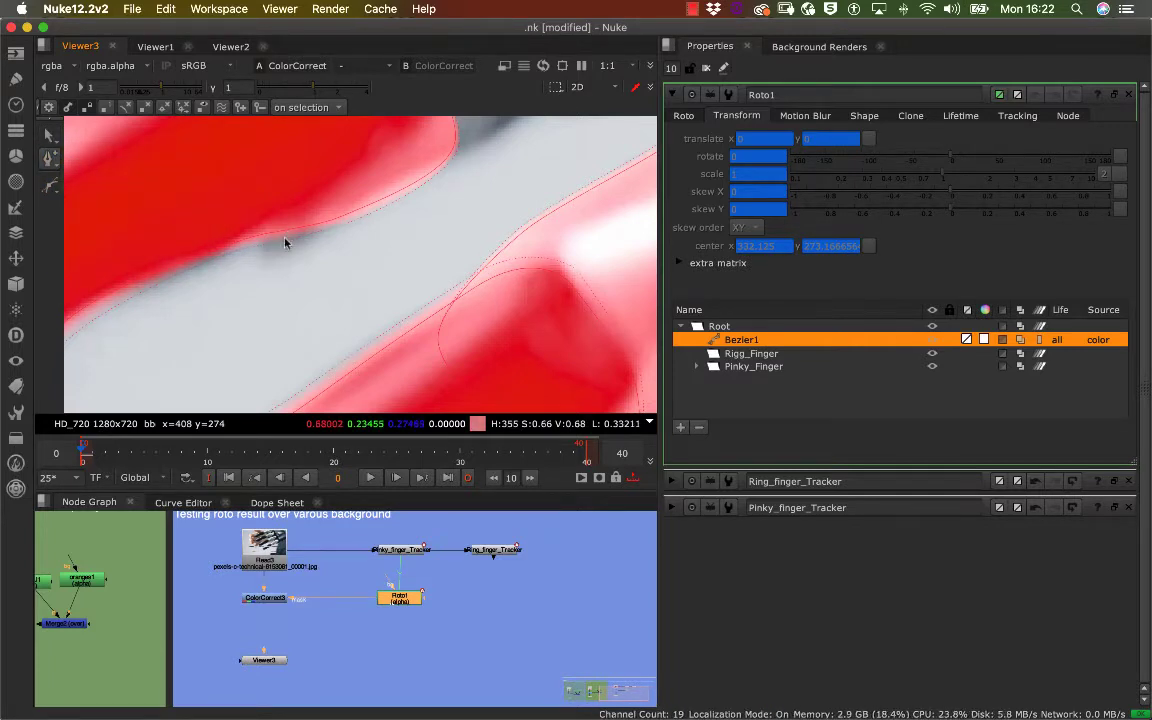
scroll(281, 247, "up", 3)
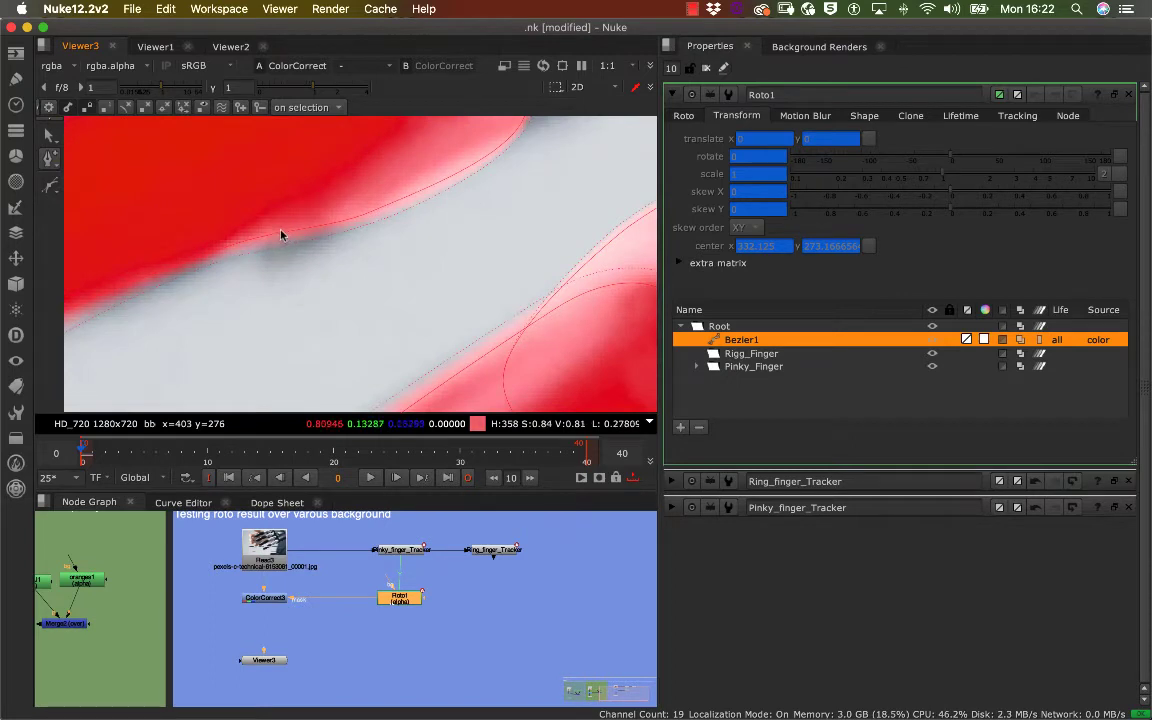
left_click(750, 366)
left_click(741, 340)
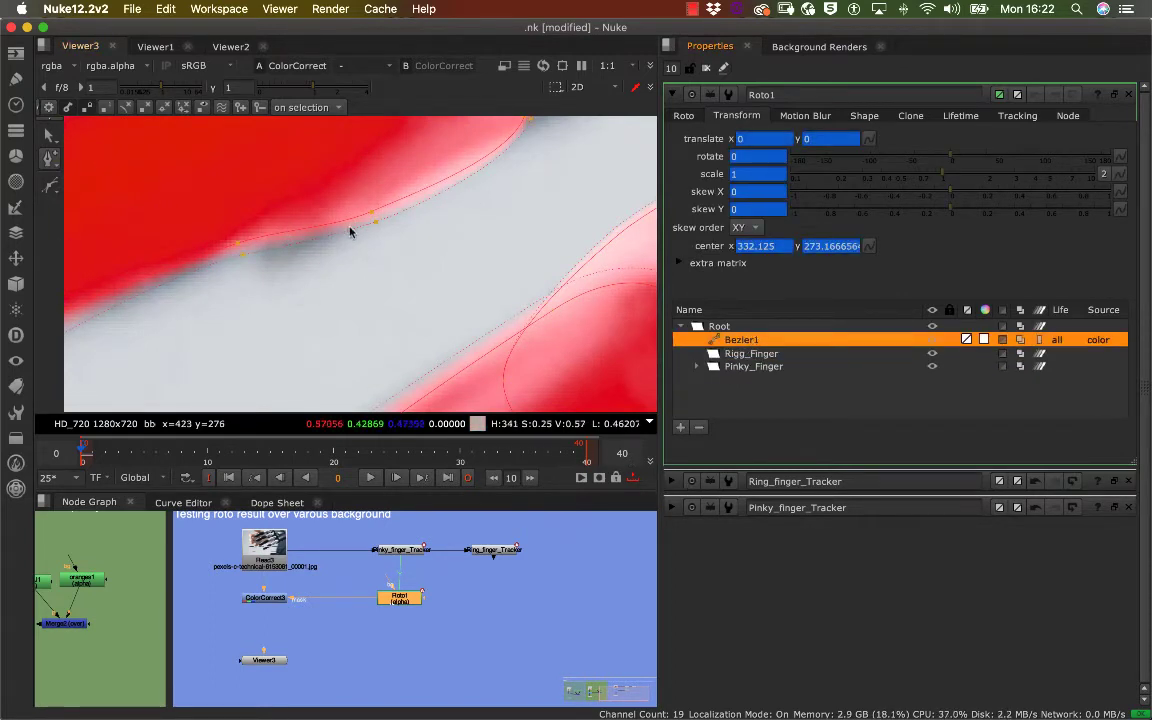
left_click(296, 231)
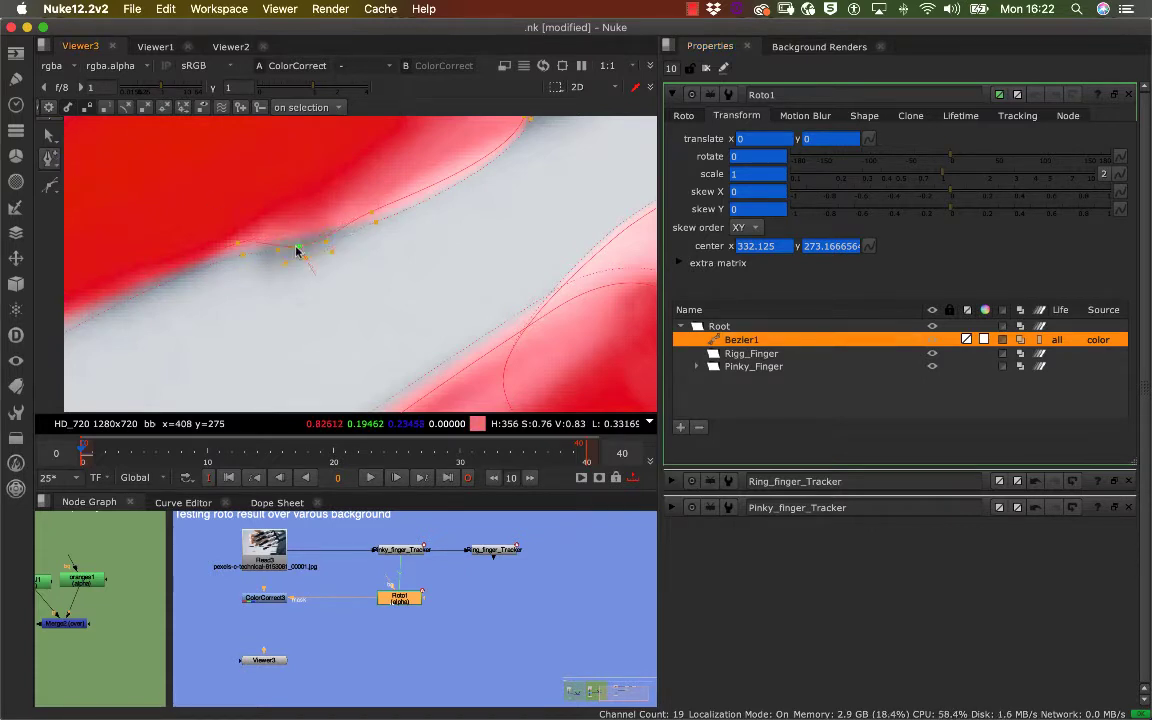
left_click_drag(291, 258, 289, 261)
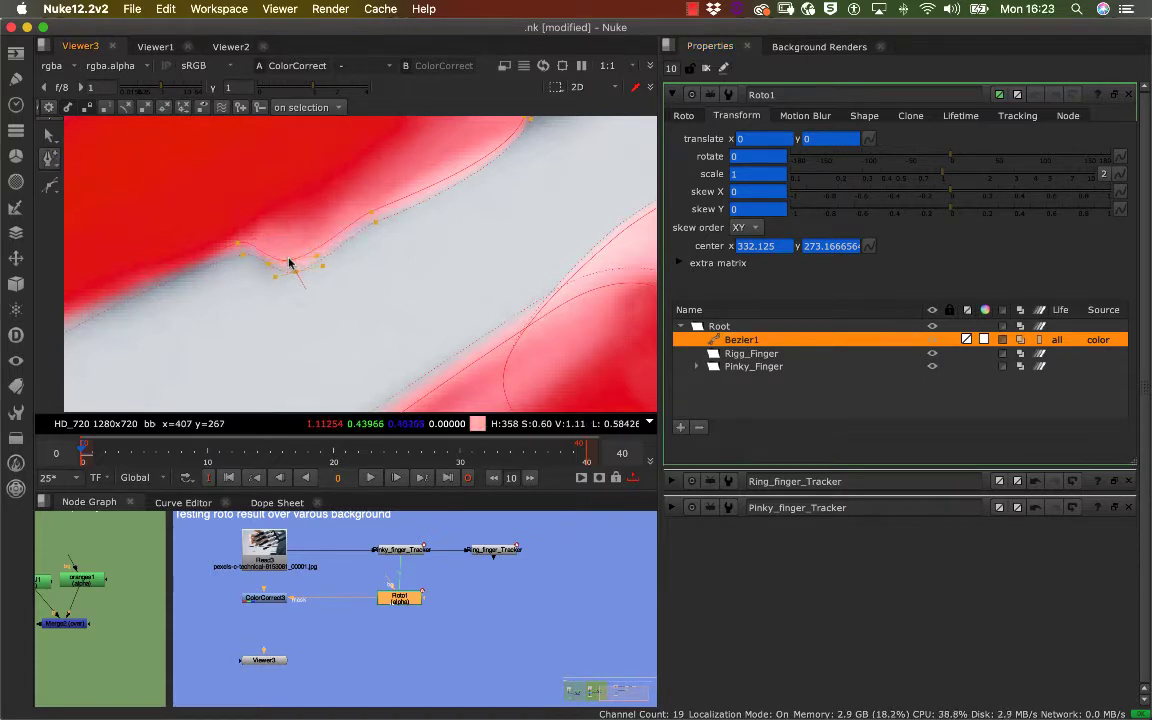
left_click(238, 259)
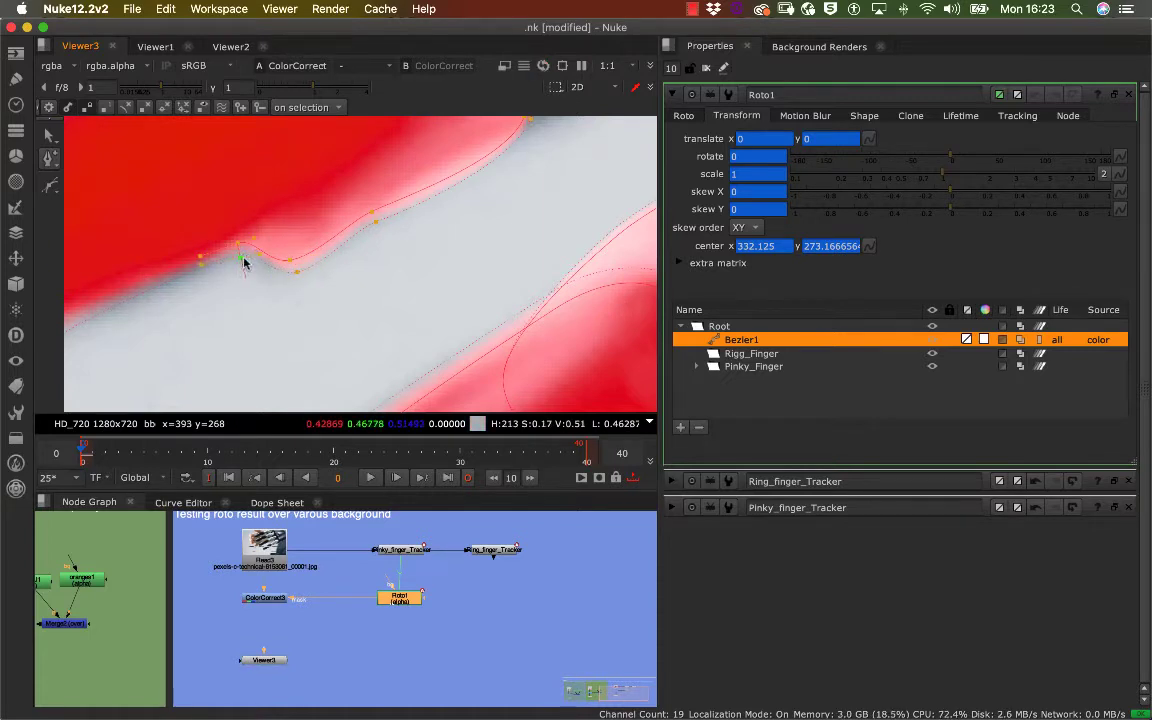
Step: Disable ColorCorrect3 and refine the bump point, its neighbour and their feathers in Roto1 against the original footage
left_click(266, 600)
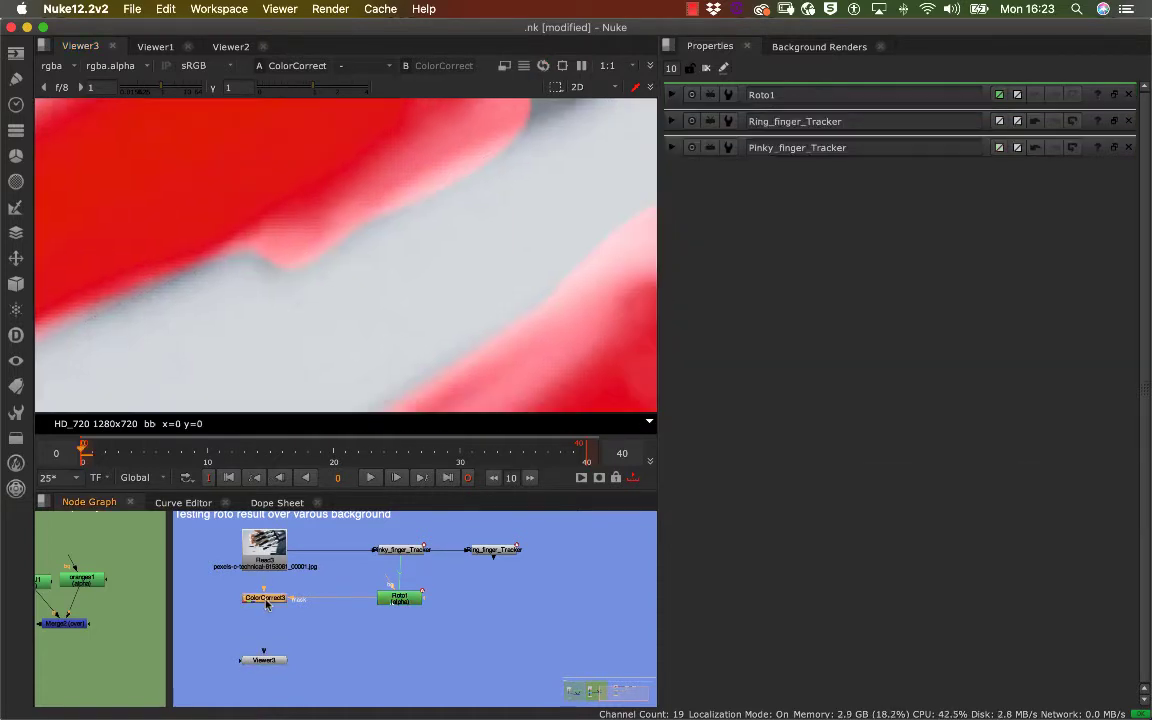
key("d")
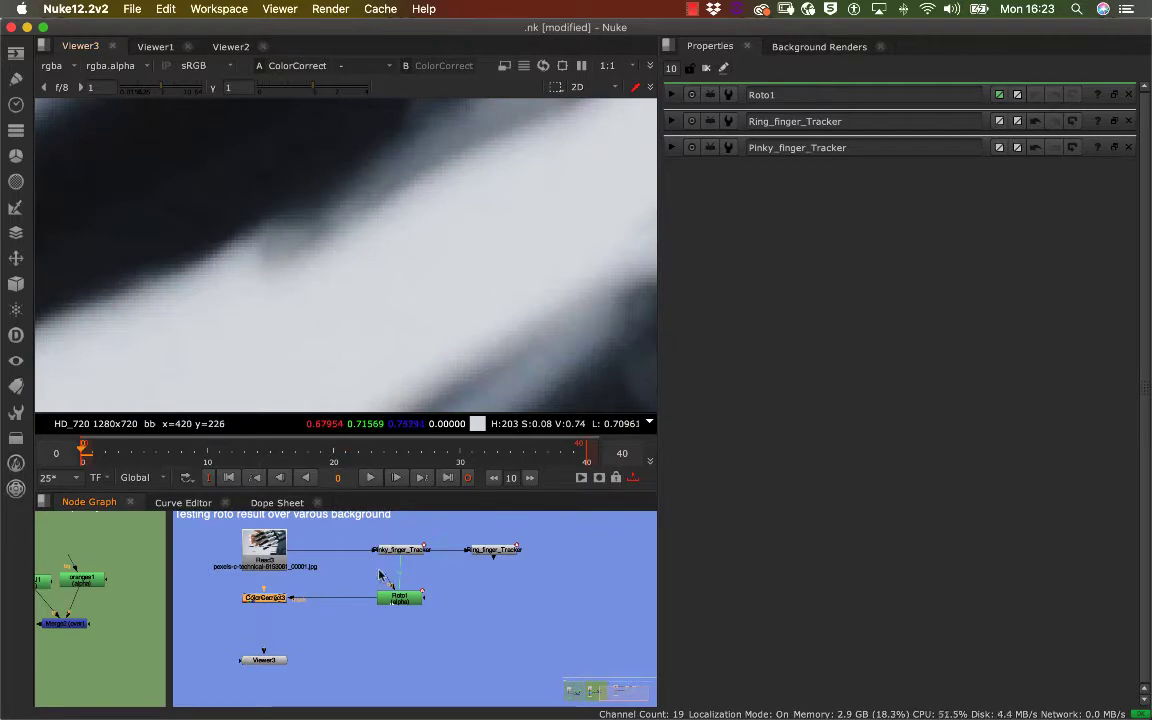
left_click(395, 601)
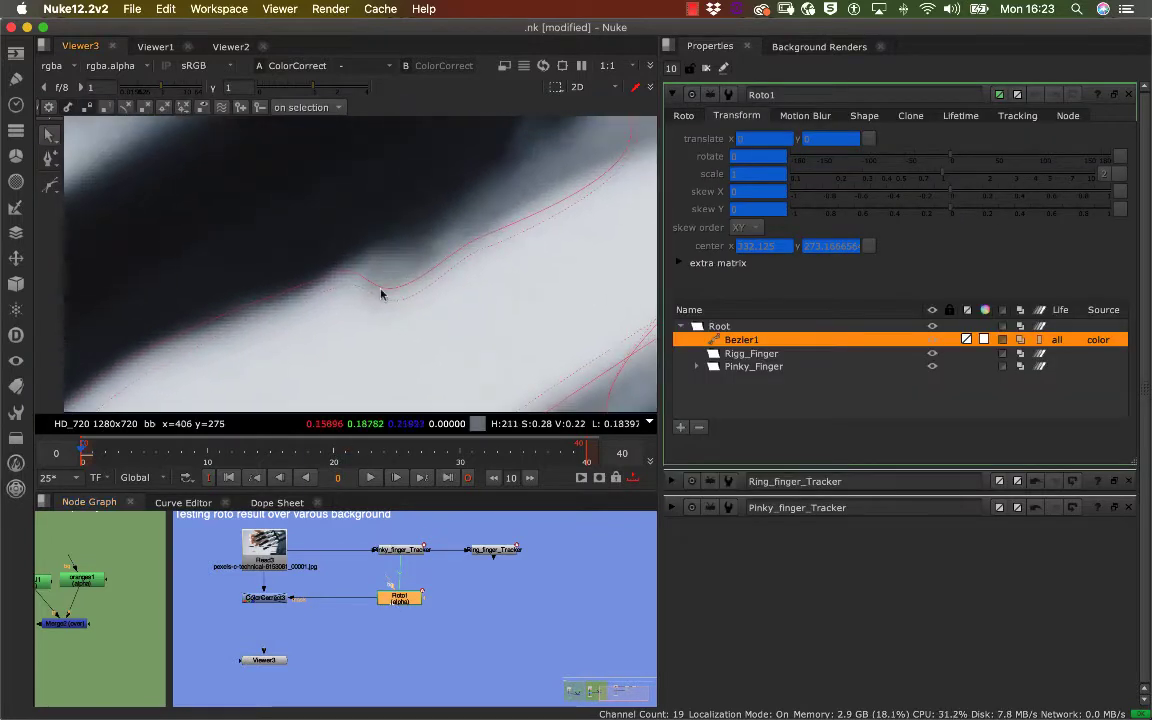
left_click(388, 328)
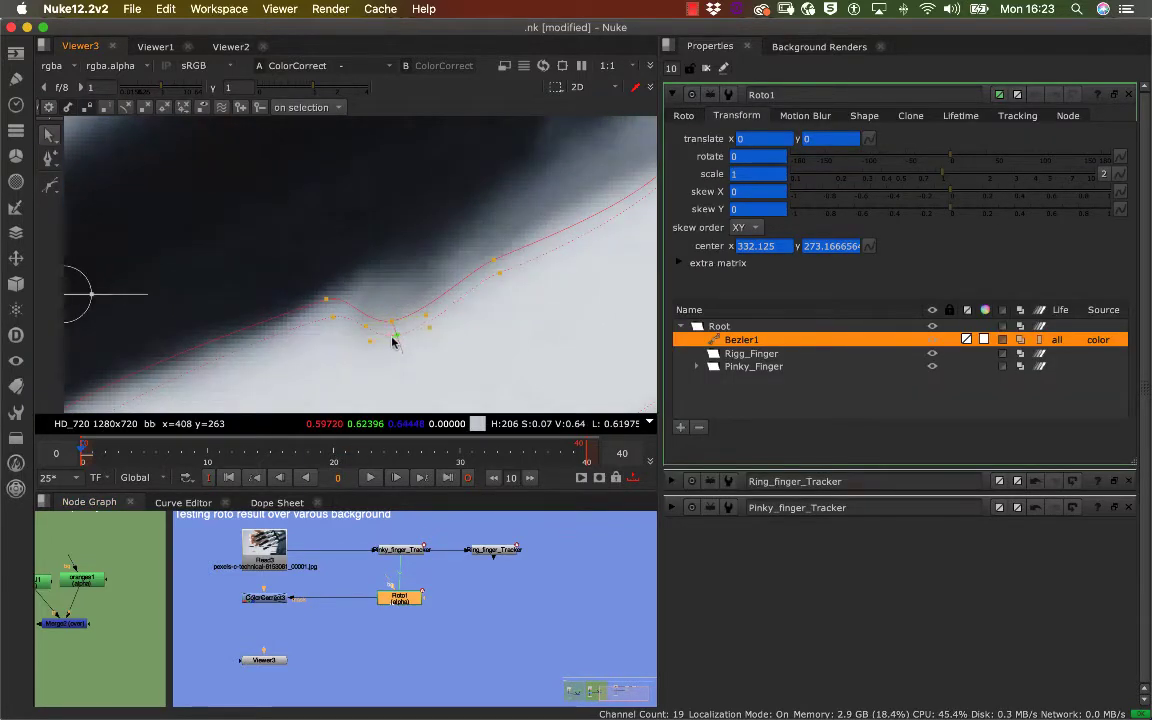
mouse_move(392, 334)
left_mouse_down()
mouse_move(396, 324)
mouse_move(332, 296)
mouse_move(345, 292)
mouse_move(388, 341)
left_mouse_up()
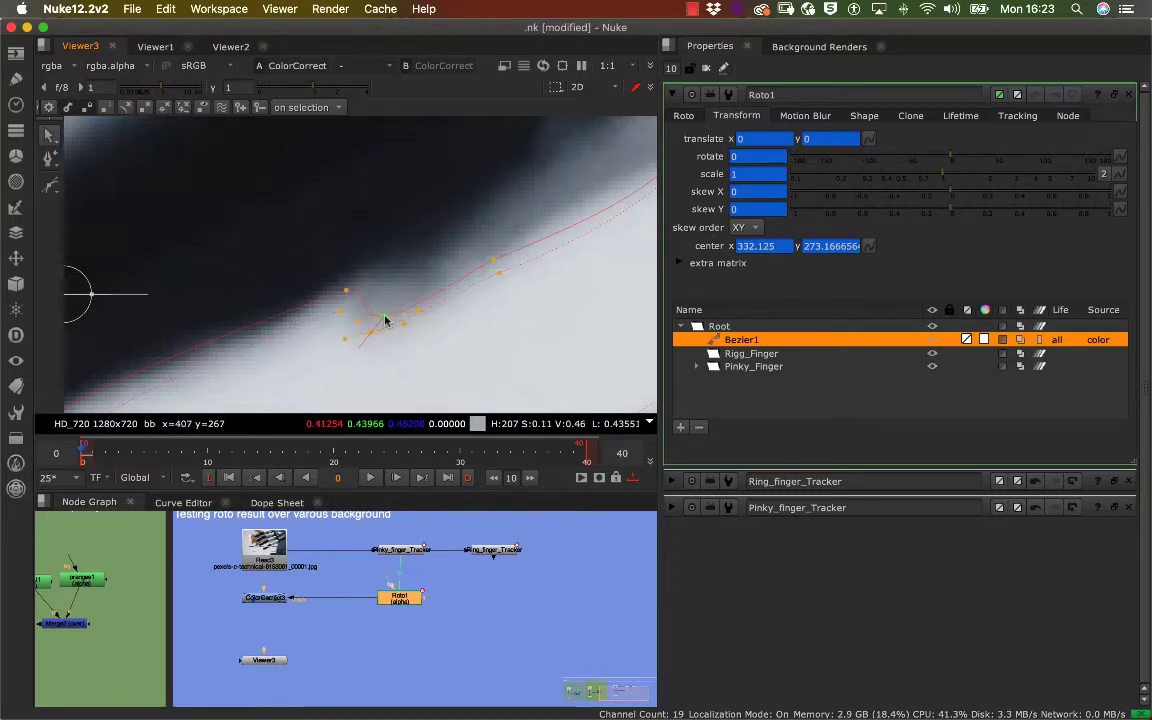
left_click_drag(386, 319, 350, 289)
Step: Adjust the tangent handles of the feathered point just before the bump so the curve follows the lower edge
middle_click_drag(349, 290, 483, 178)
left_click_drag(473, 187, 462, 211)
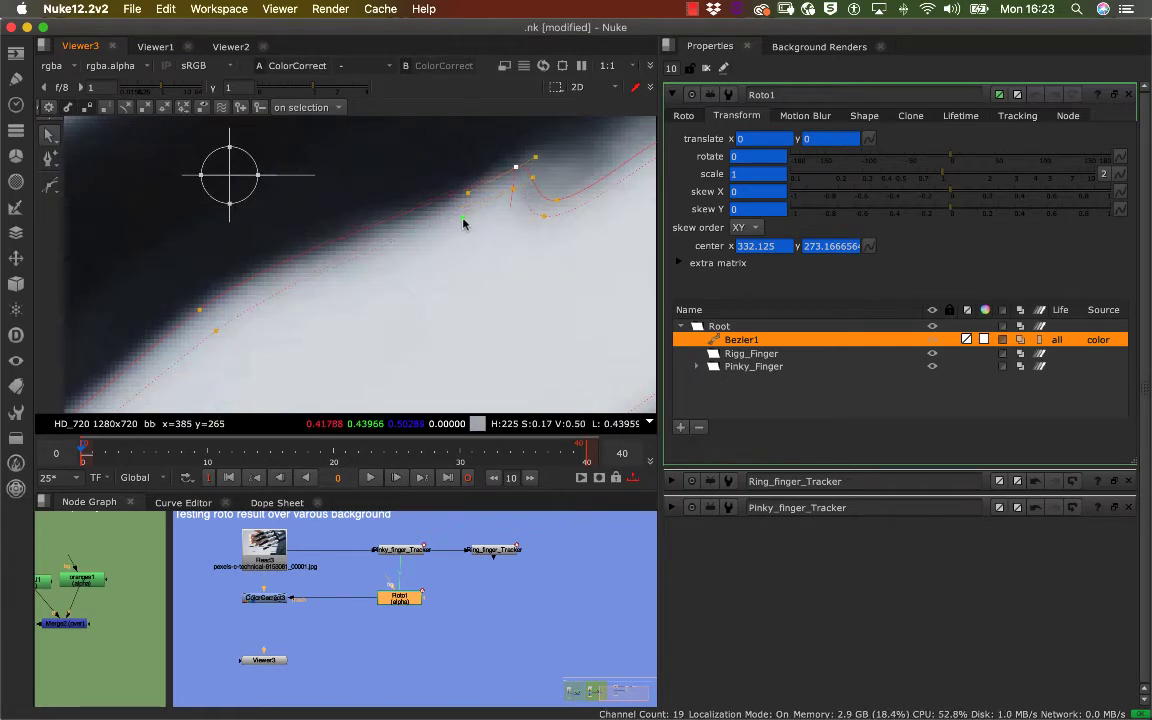
middle_click_drag(464, 211, 422, 301)
left_click_drag(469, 258, 457, 268)
middle_click_drag(466, 272, 368, 255)
scroll(440, 298, "up", 3)
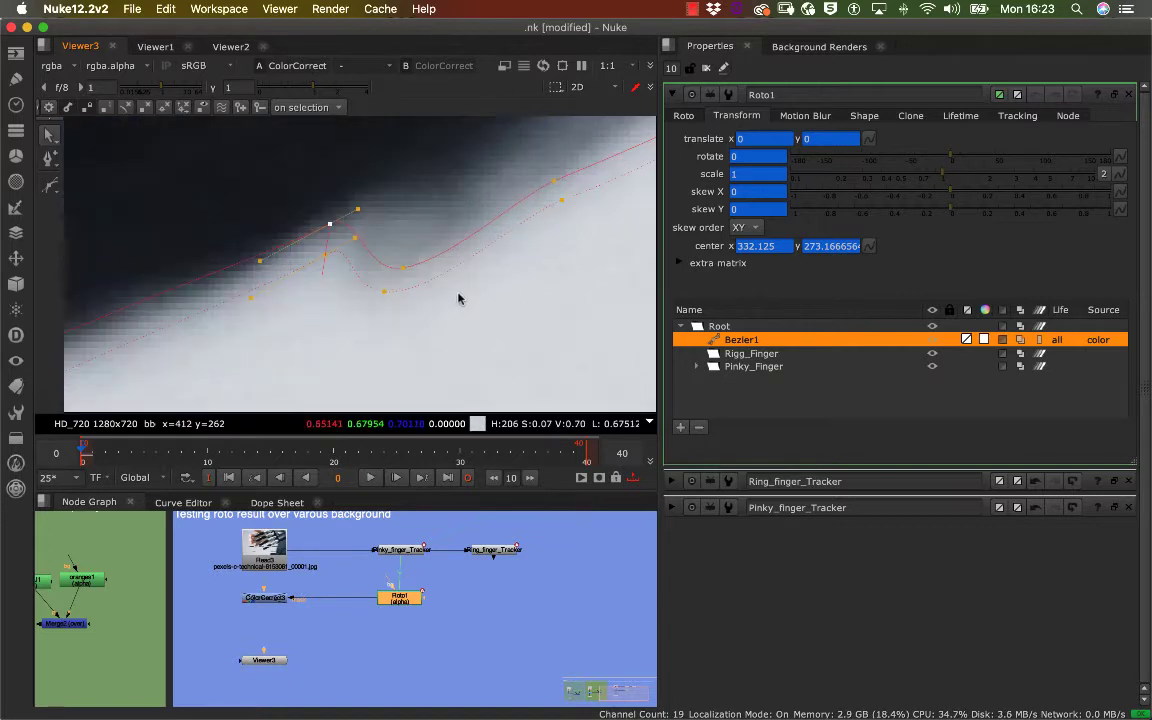
Step: Refine the lower corner point at the metallic joint and straighten the edge between it and the bump
scroll(448, 298, "down", 6)
middle_click_drag(508, 286, 371, 335)
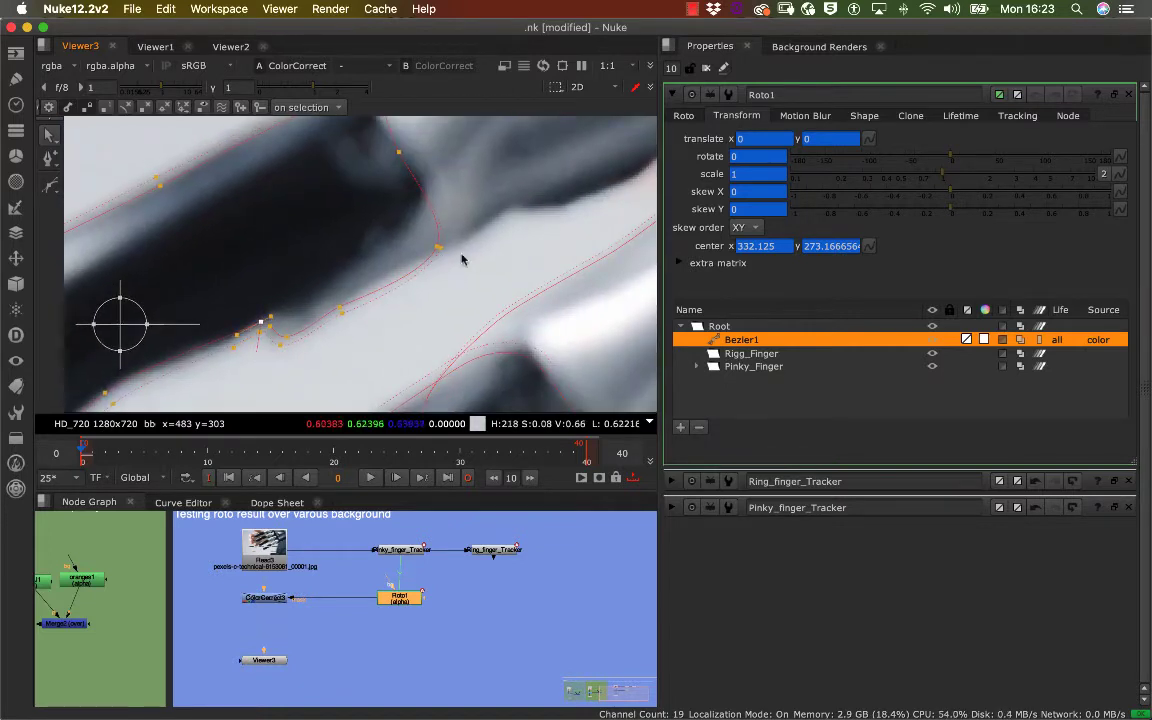
scroll(464, 252, "up", 5)
scroll(440, 262, "down", 3)
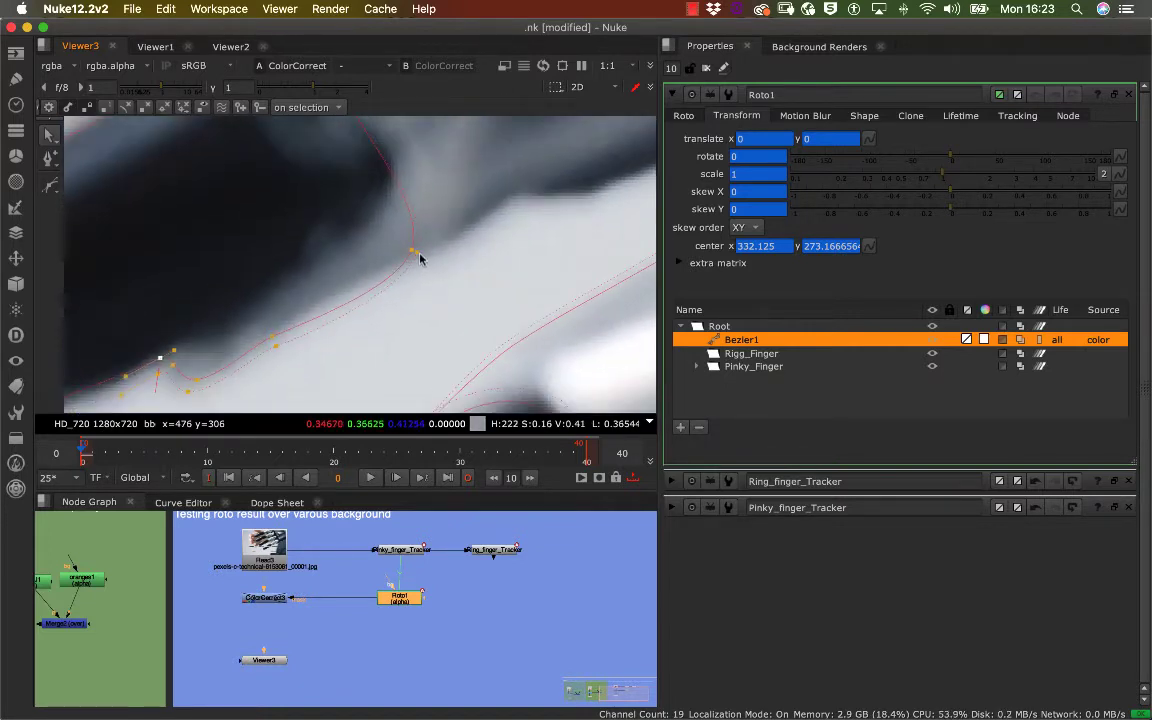
left_click(419, 256)
left_click_drag(409, 253, 385, 278)
left_click(462, 246)
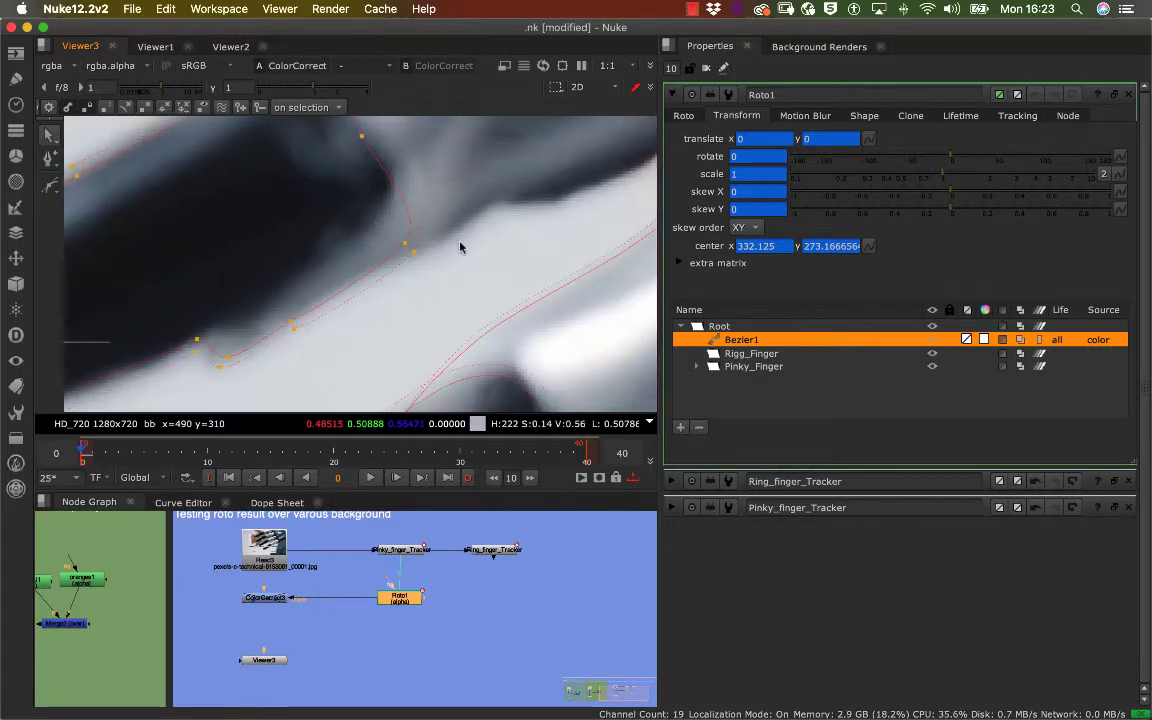
Step: Align the main and feather tangent handles of the point just past the bump with the soft lower edge
scroll(403, 208, "up", 5)
scroll(311, 262, "up", 3)
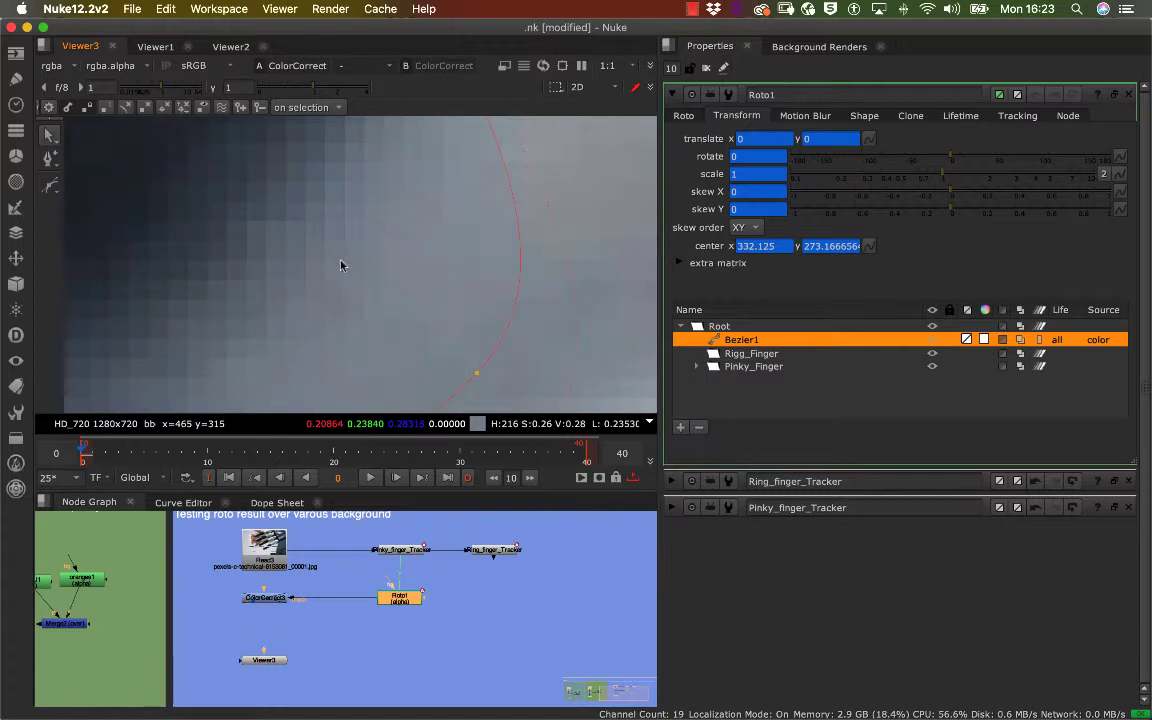
scroll(389, 285, "up", 2)
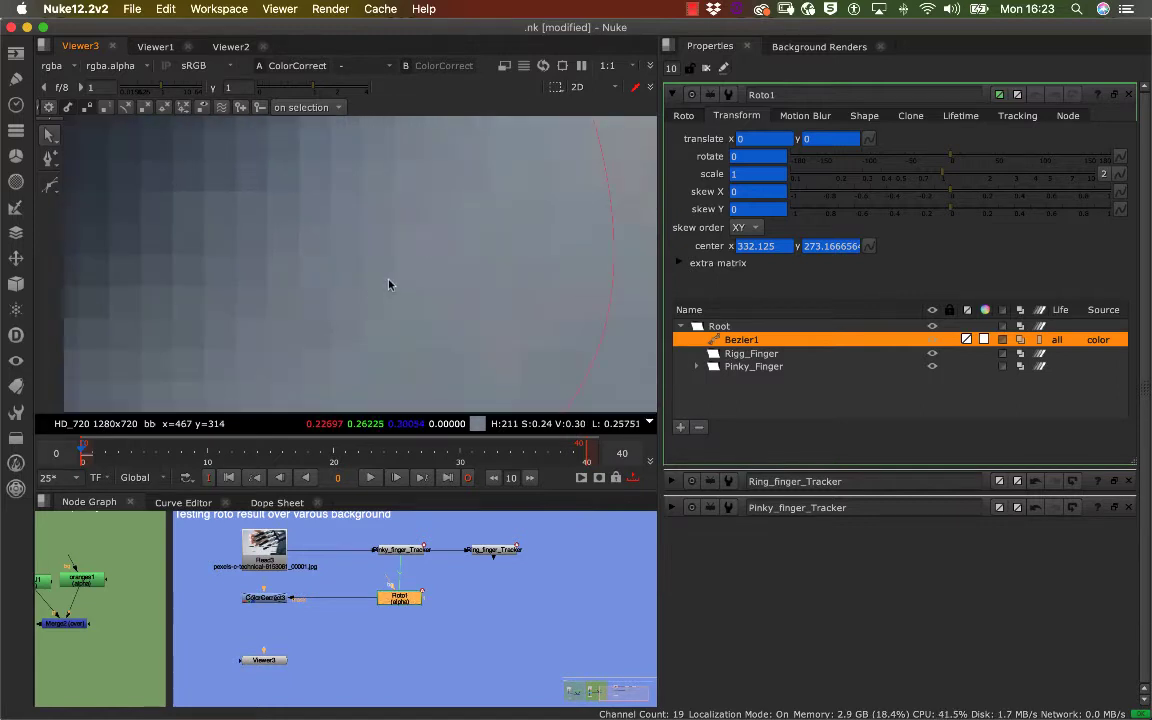
scroll(389, 285, "down", 4)
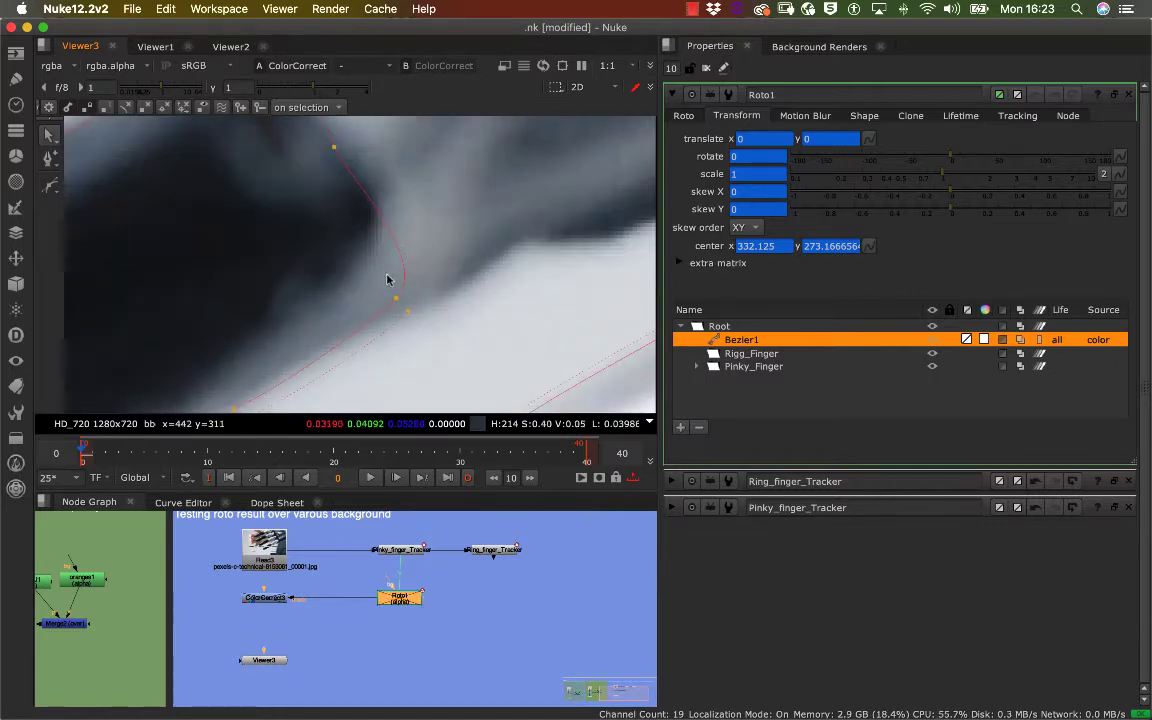
mouse_move(295, 281)
middle_mouse_down()
mouse_move(399, 242)
mouse_move(407, 214)
middle_mouse_up()
middle_click_drag(349, 329, 431, 252)
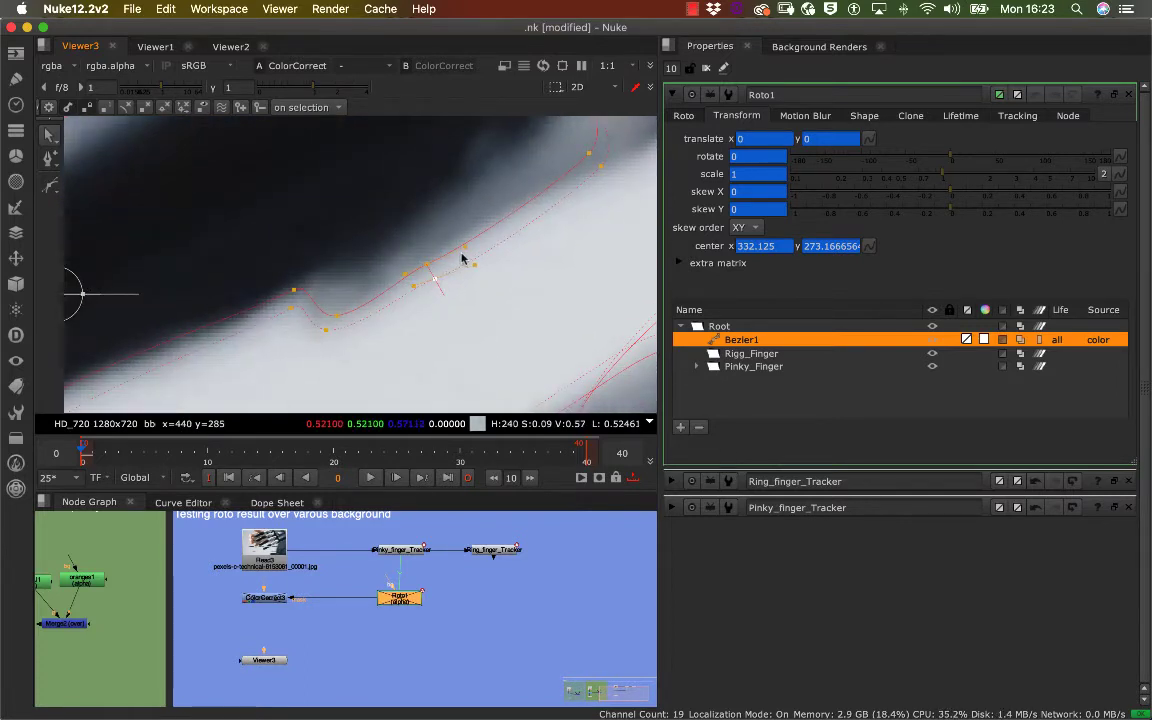
left_click_drag(465, 246, 464, 240)
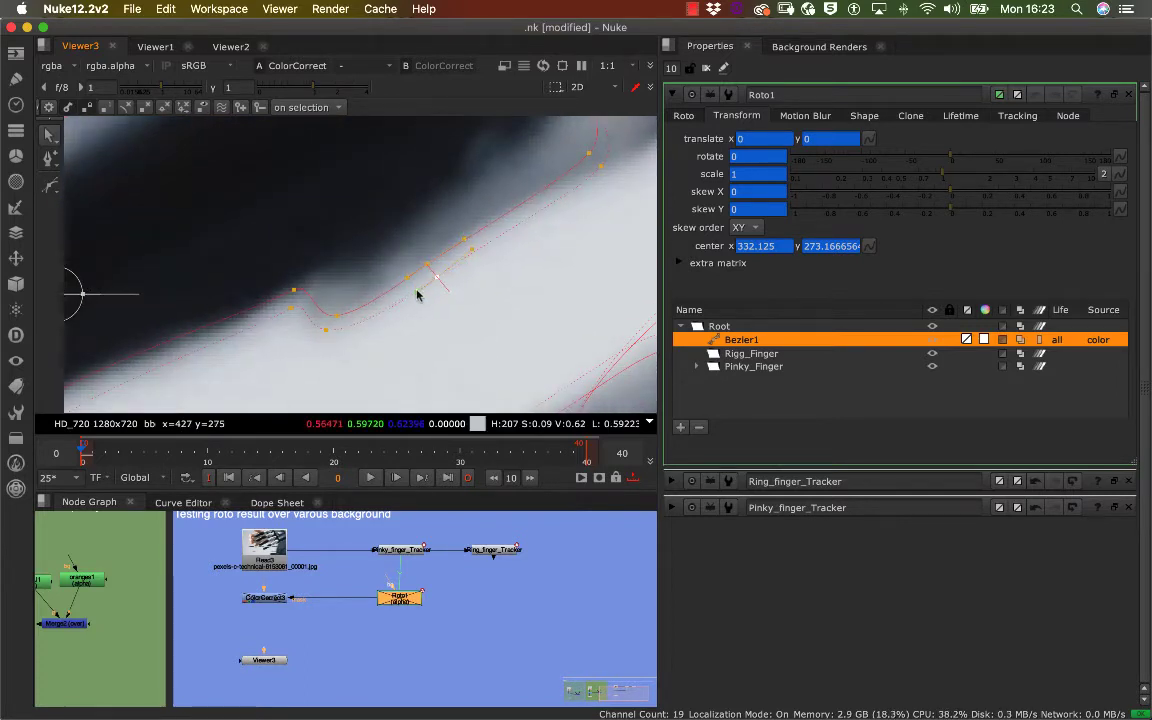
mouse_move(418, 294)
middle_mouse_down()
mouse_move(445, 355)
mouse_move(389, 270)
middle_mouse_up()
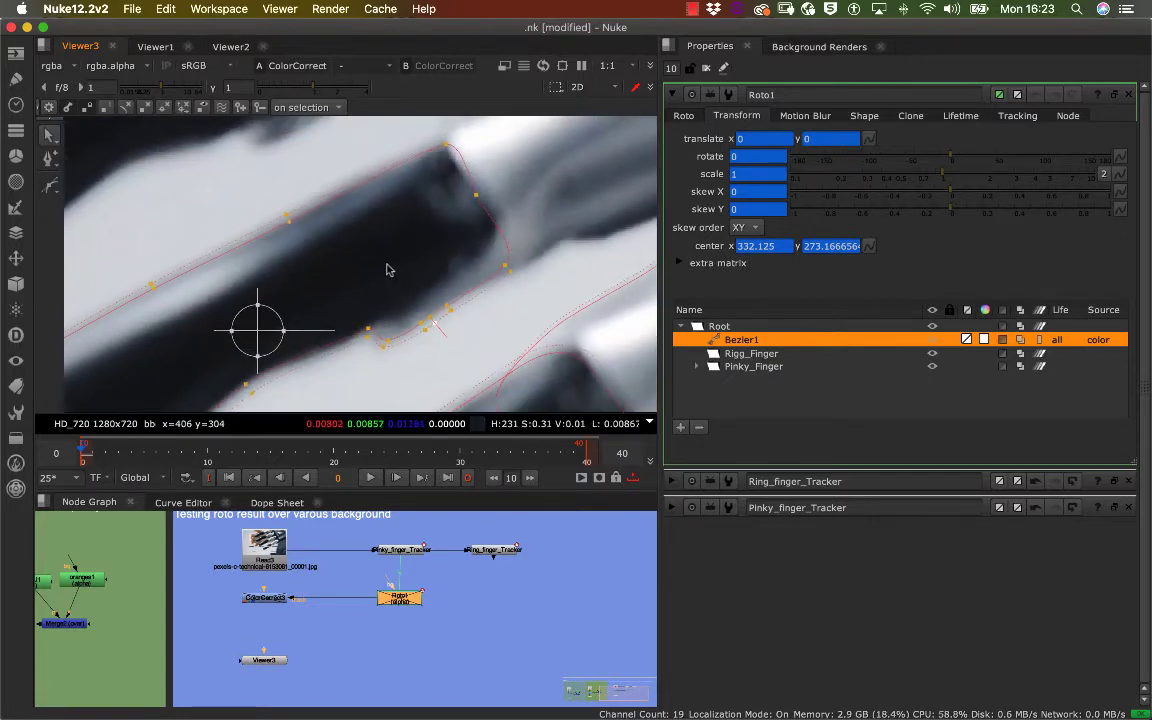
Step: Refine the upper corner point at the metallic joint and the feathered points along the finger's upper edge
scroll(387, 280, "up", 5)
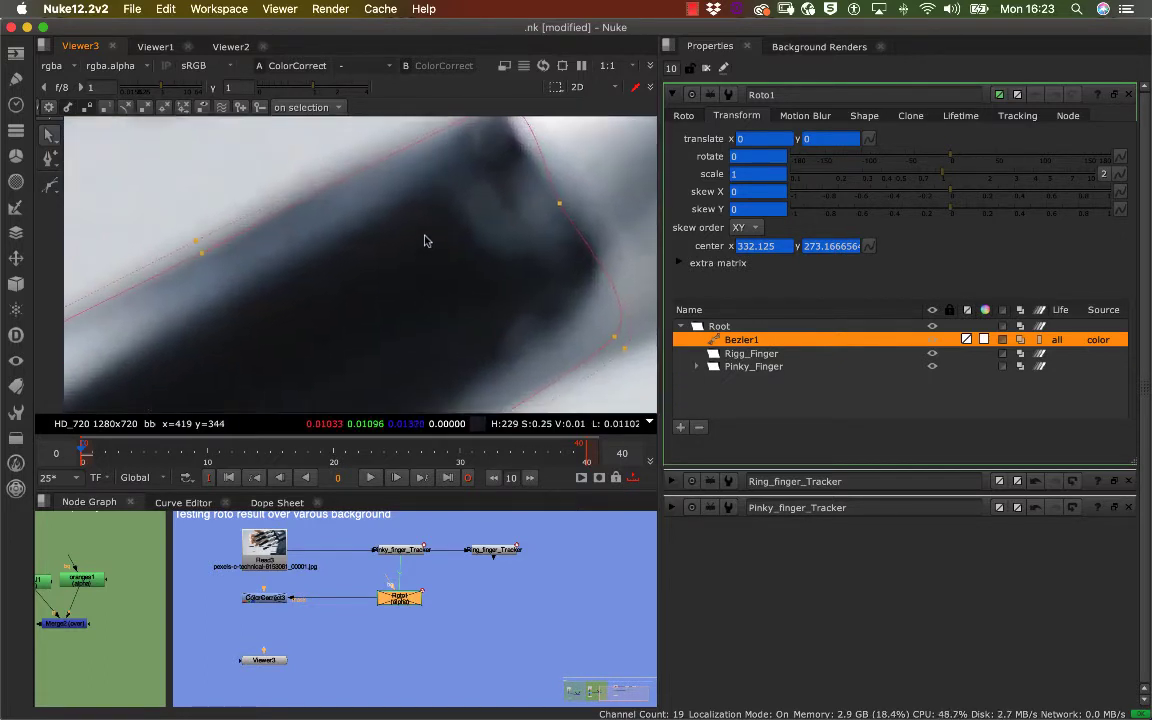
scroll(424, 240, "down", 2)
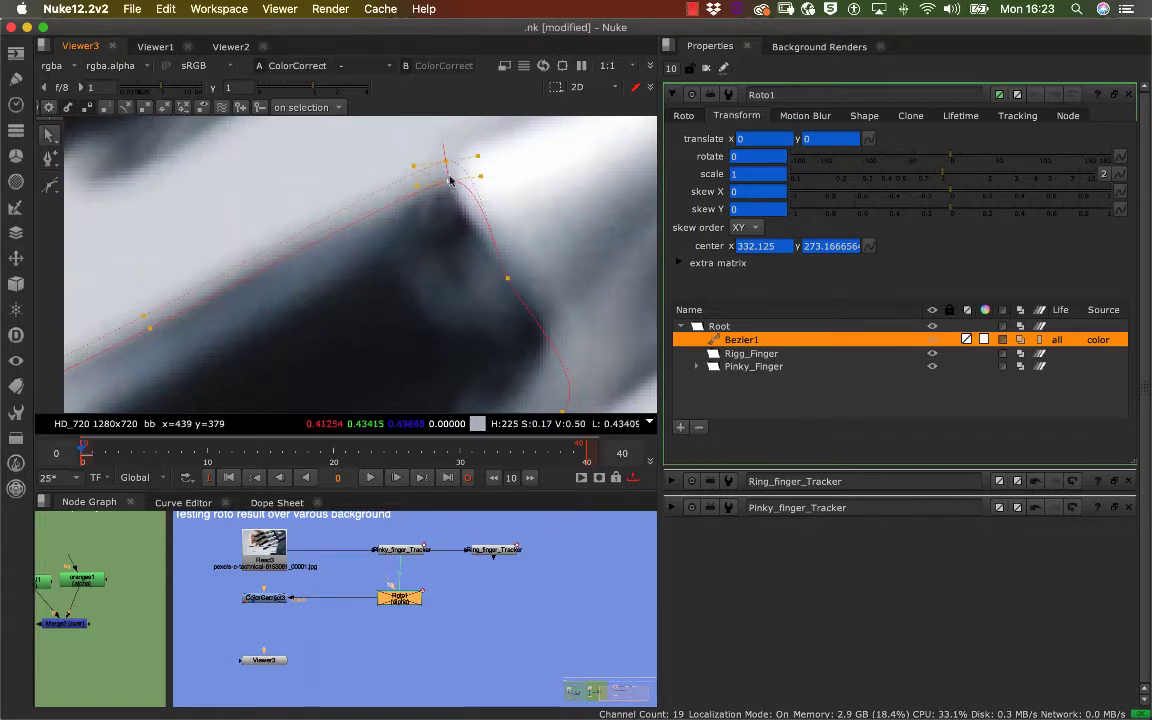
middle_click_drag(317, 296, 452, 237)
middle_click_drag(370, 274, 524, 202)
middle_click_drag(283, 294, 424, 234)
mouse_move(316, 298)
middle_mouse_down()
mouse_move(398, 247)
mouse_move(369, 215)
middle_mouse_up()
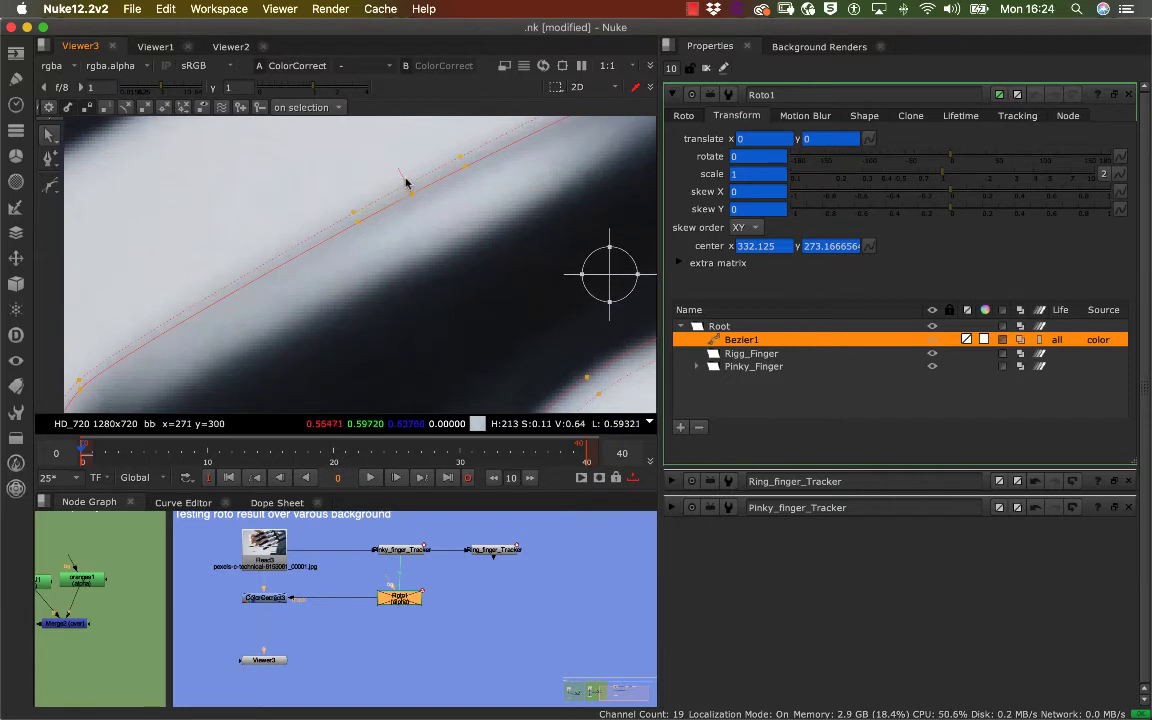
Step: Adjust the points and feather handles around the rounded fingertip to match its soft edge
middle_click_drag(227, 325, 317, 247)
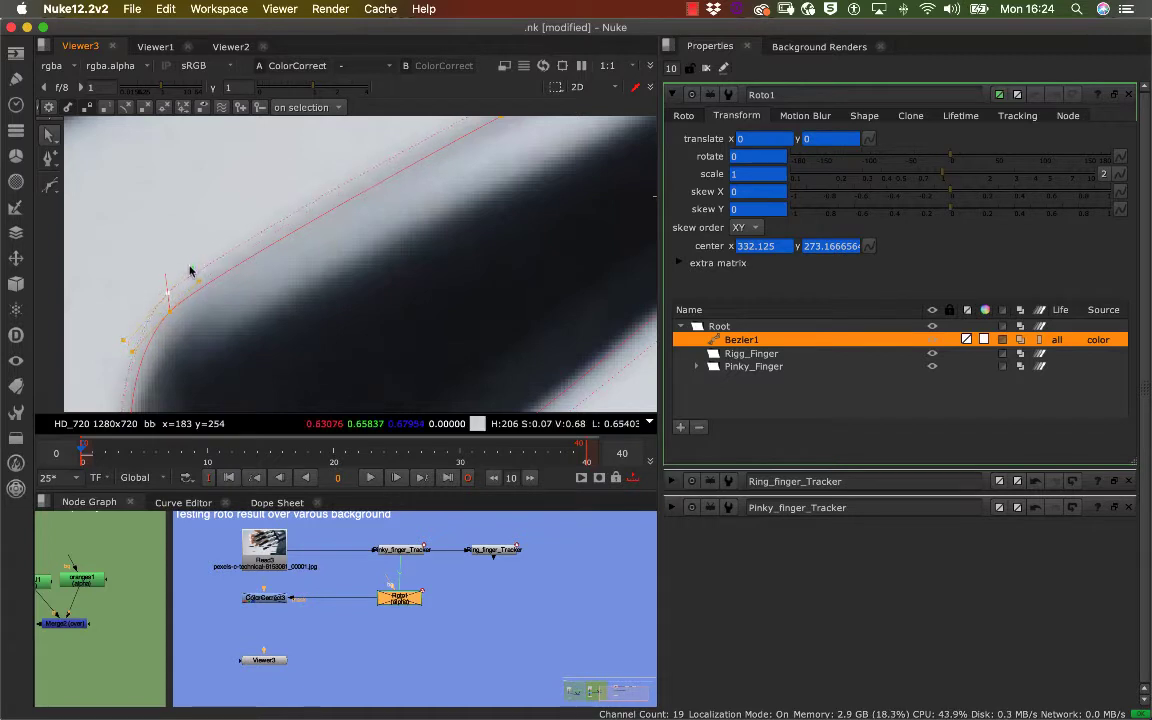
scroll(190, 313, "down", 4)
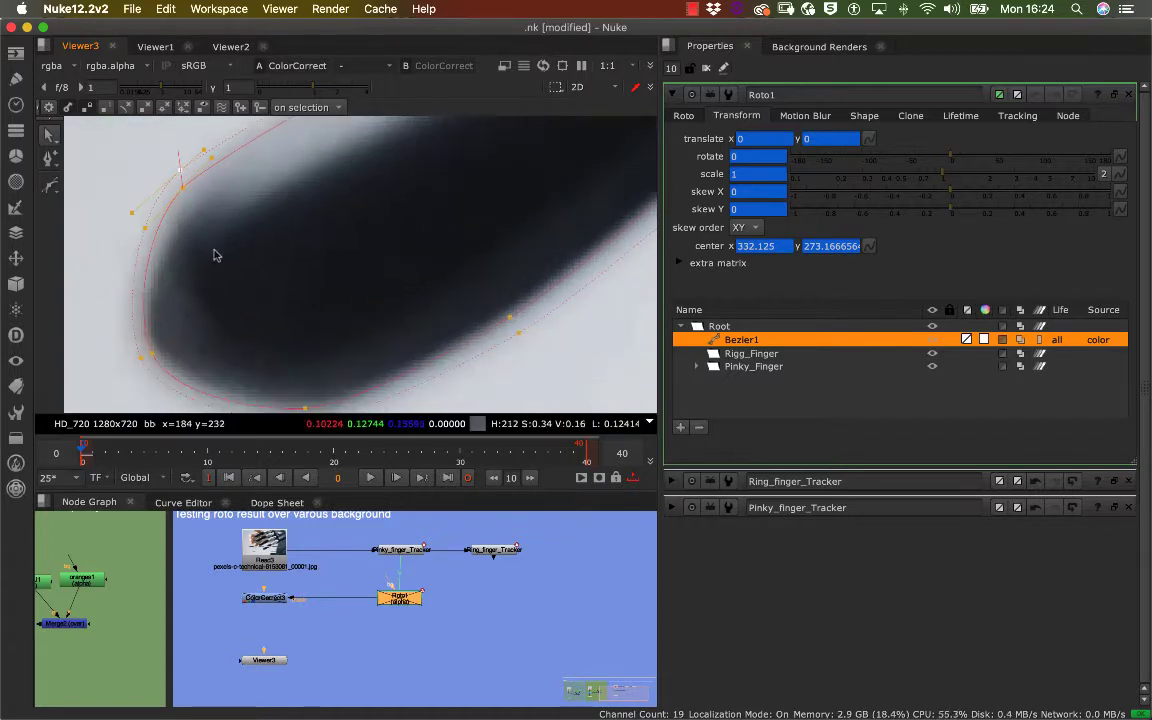
left_click_drag(183, 156, 185, 158)
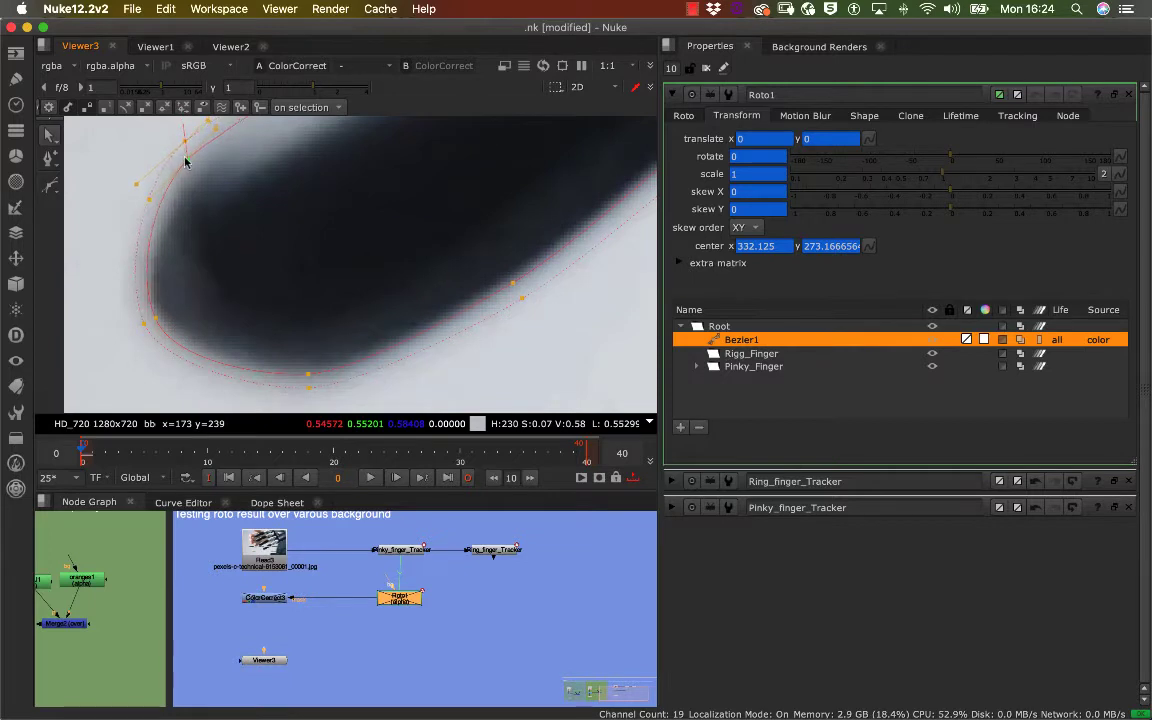
middle_click_drag(186, 315, 171, 308)
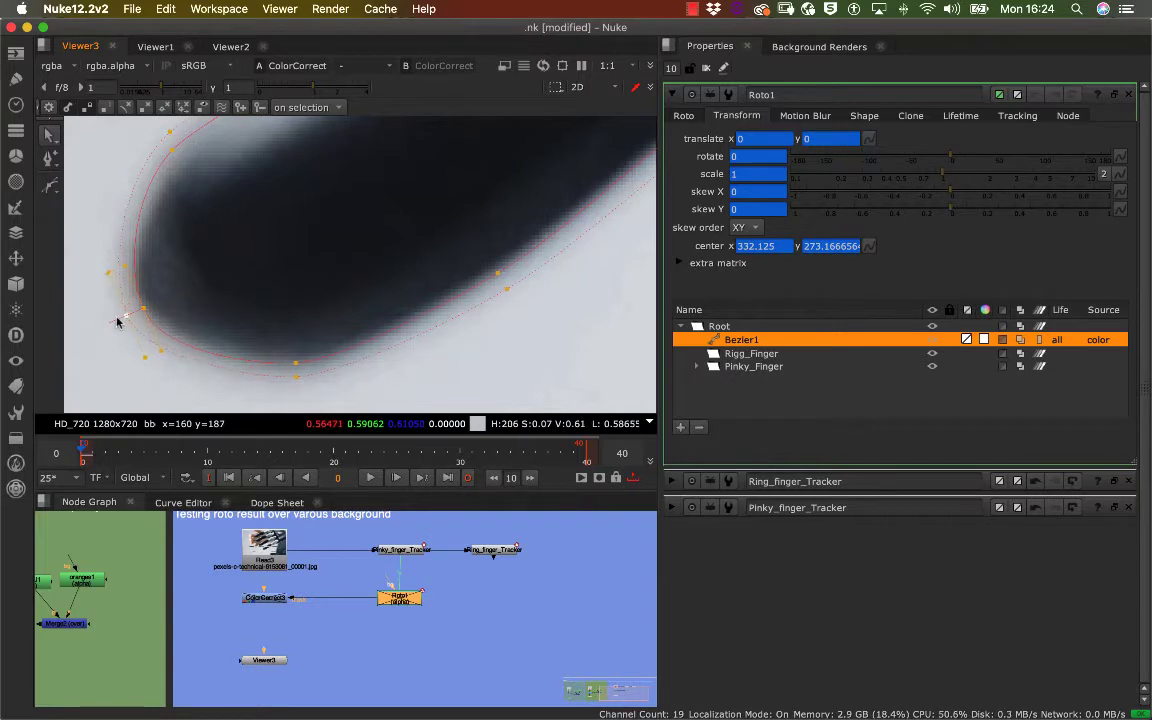
middle_click_drag(141, 309, 82, 324)
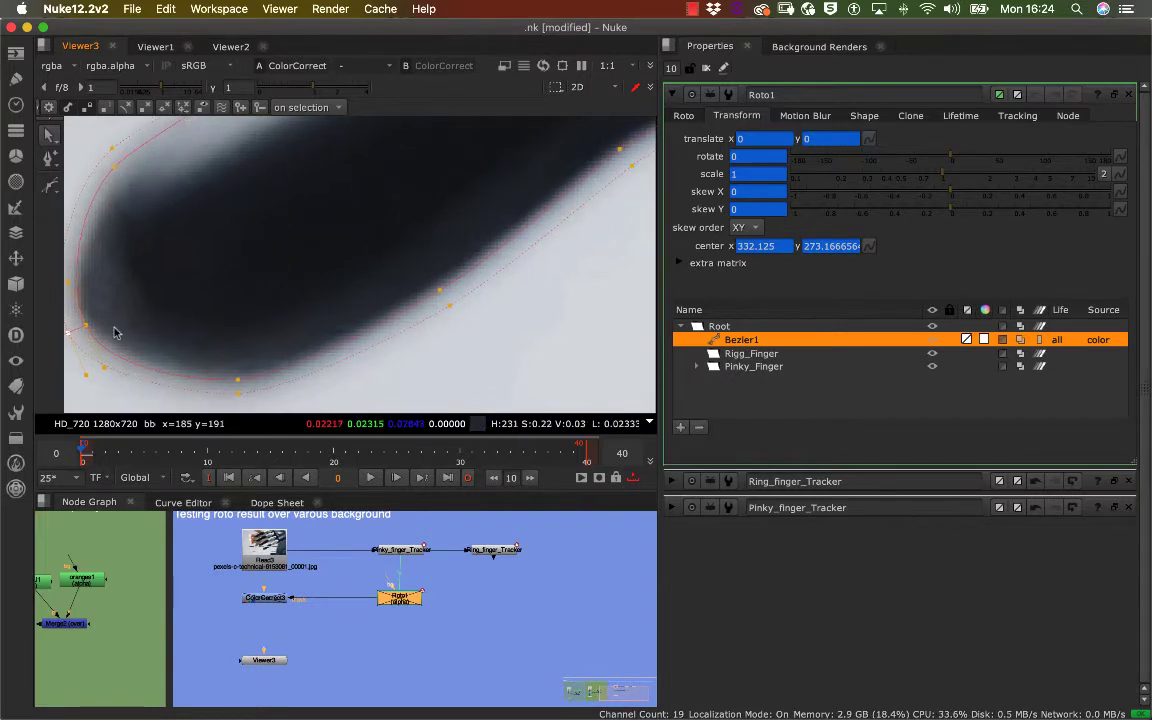
Step: Align the lower-edge point near the fingertip and its tangent with the black edge, and deselect the finished shape
left_click(440, 291)
left_click_drag(441, 297, 435, 288)
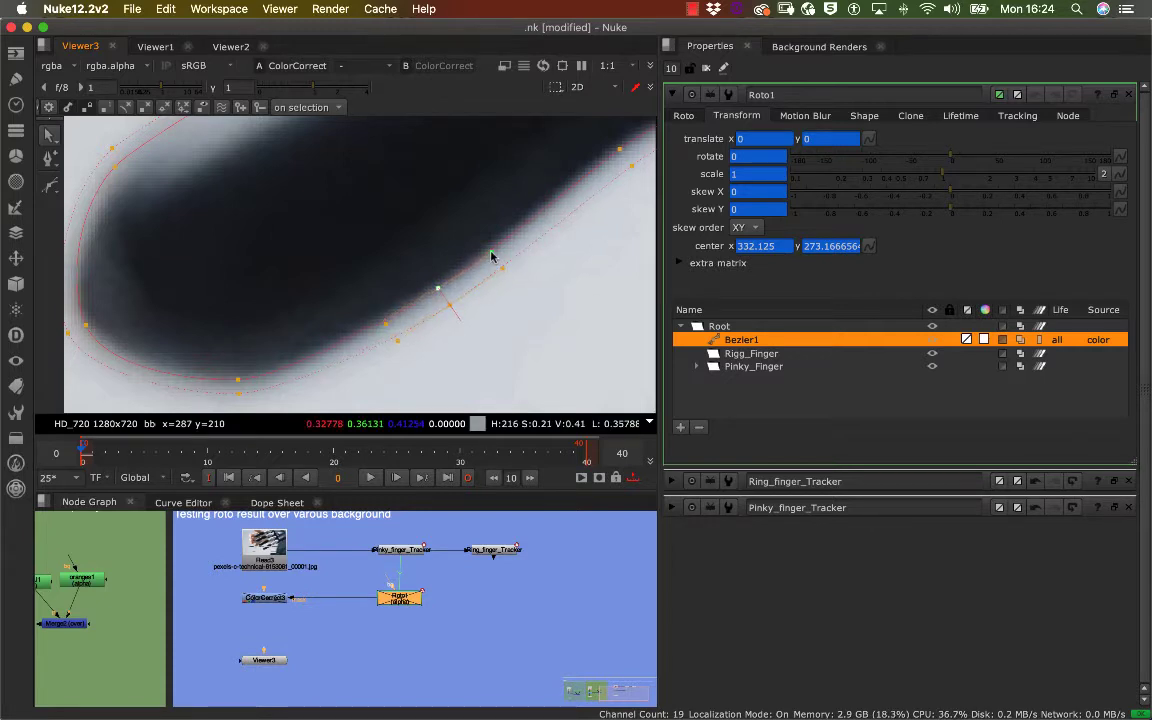
scroll(375, 265, "down", 4)
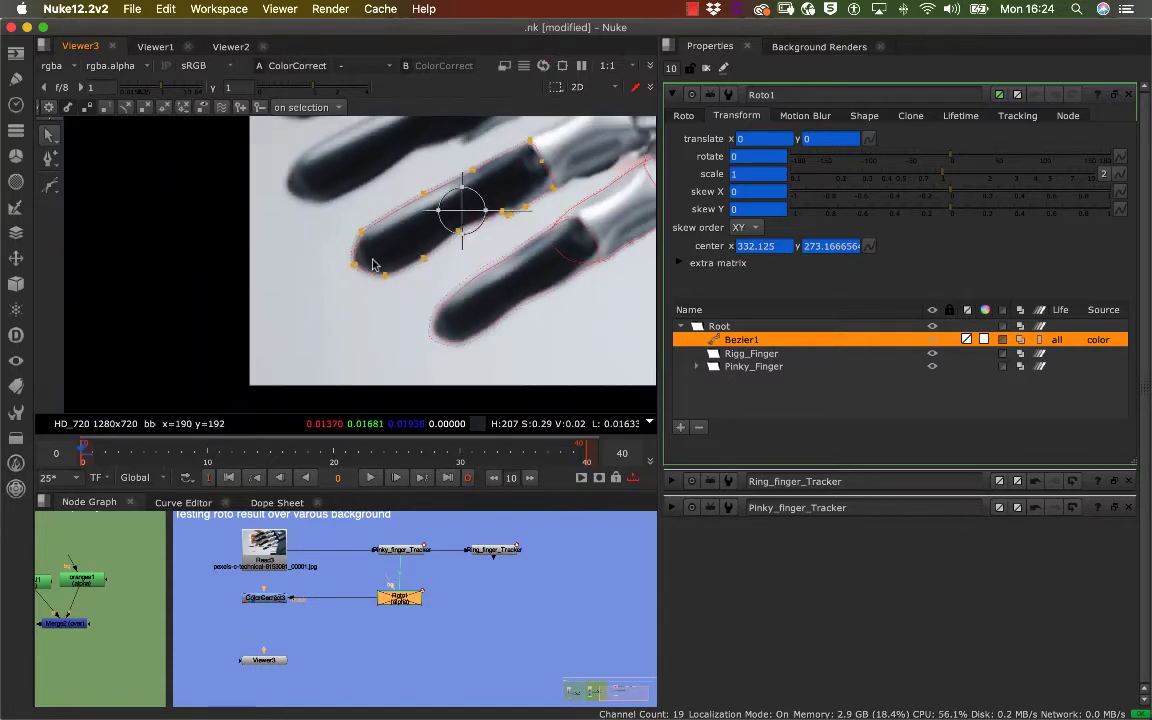
scroll(372, 264, "down", 2)
left_click(375, 262)
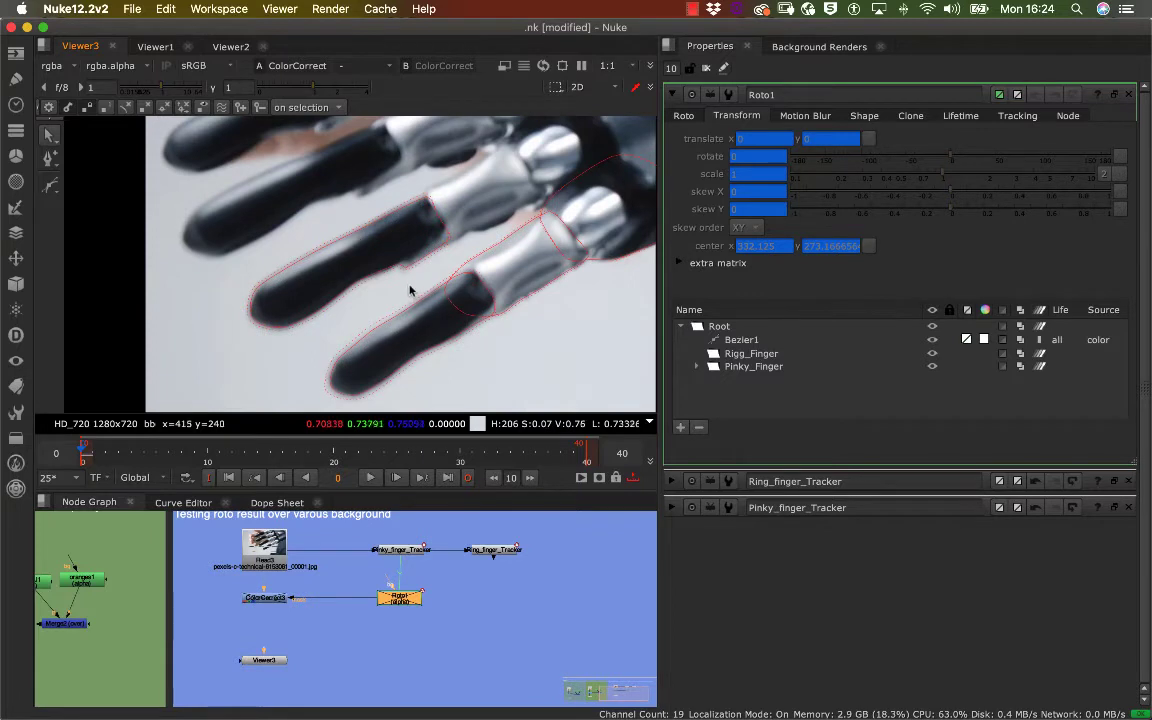
Step: Scrub through the opening frames to check the ring fingertip shape against the footage, return to frame 0 and select the shape
left_click(145, 452)
left_click_drag(163, 455, 84, 455)
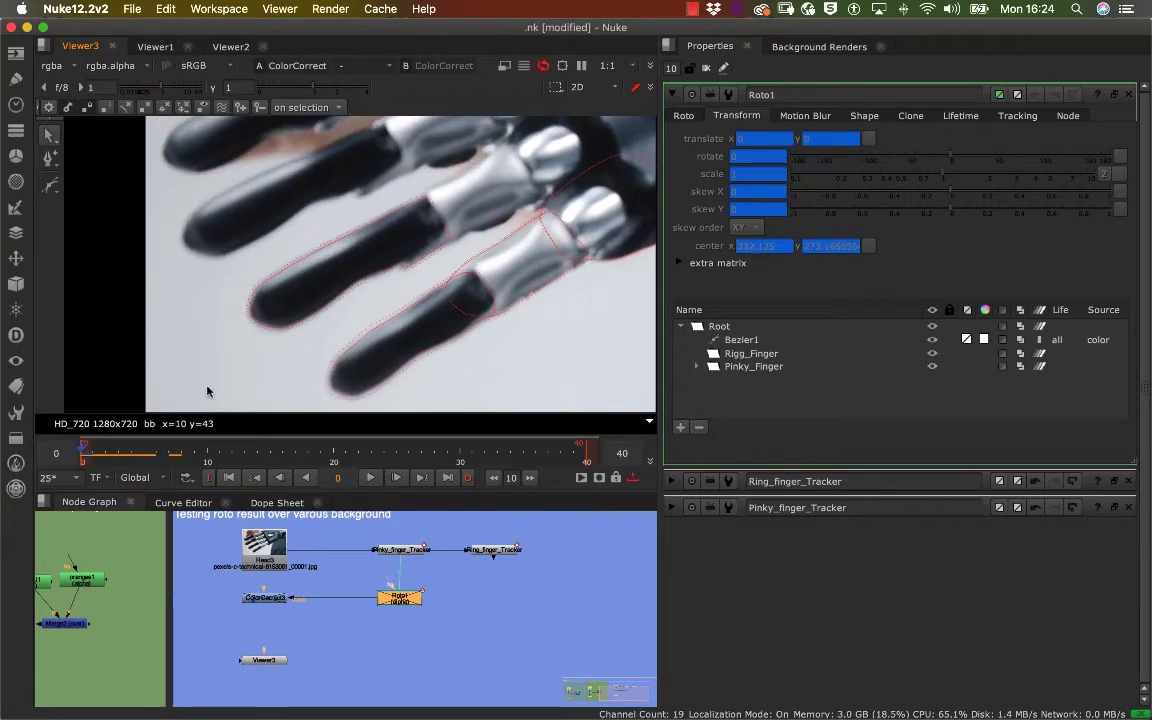
left_click(352, 283)
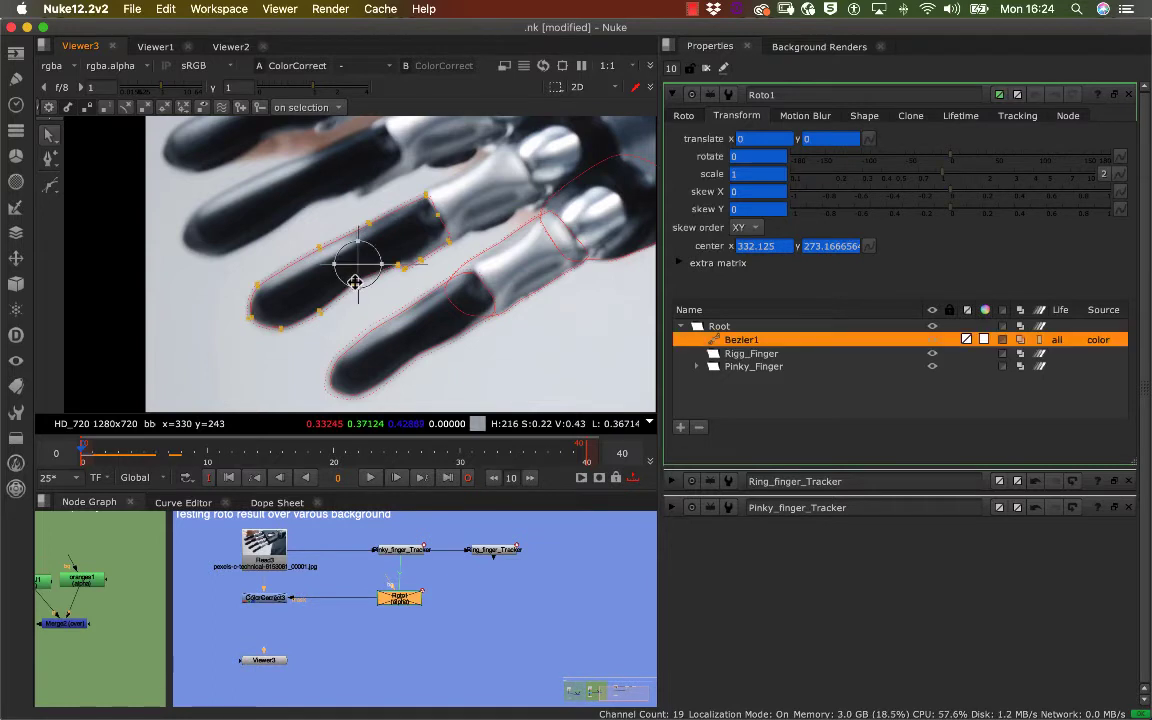
Step: Enable the ColorCorrect3 and Roto1 nodes to display the roto mask as a red overlay, and reopen Roto1's properties
left_click(298, 580)
left_click(266, 599)
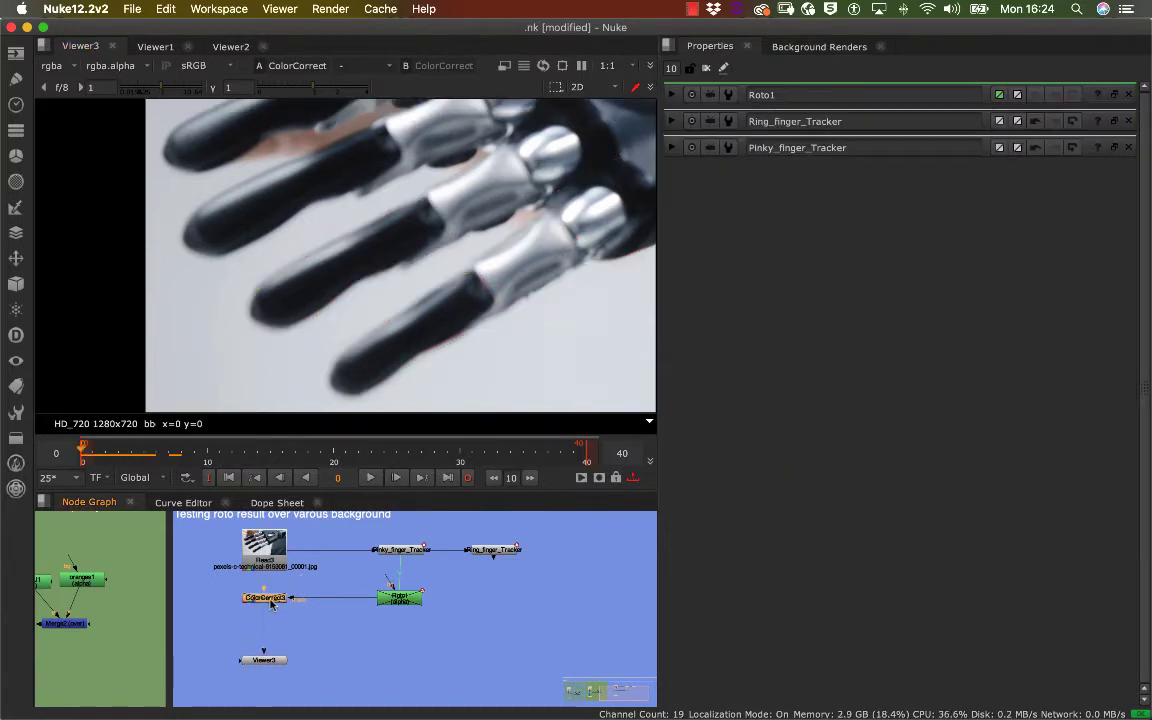
key("1")
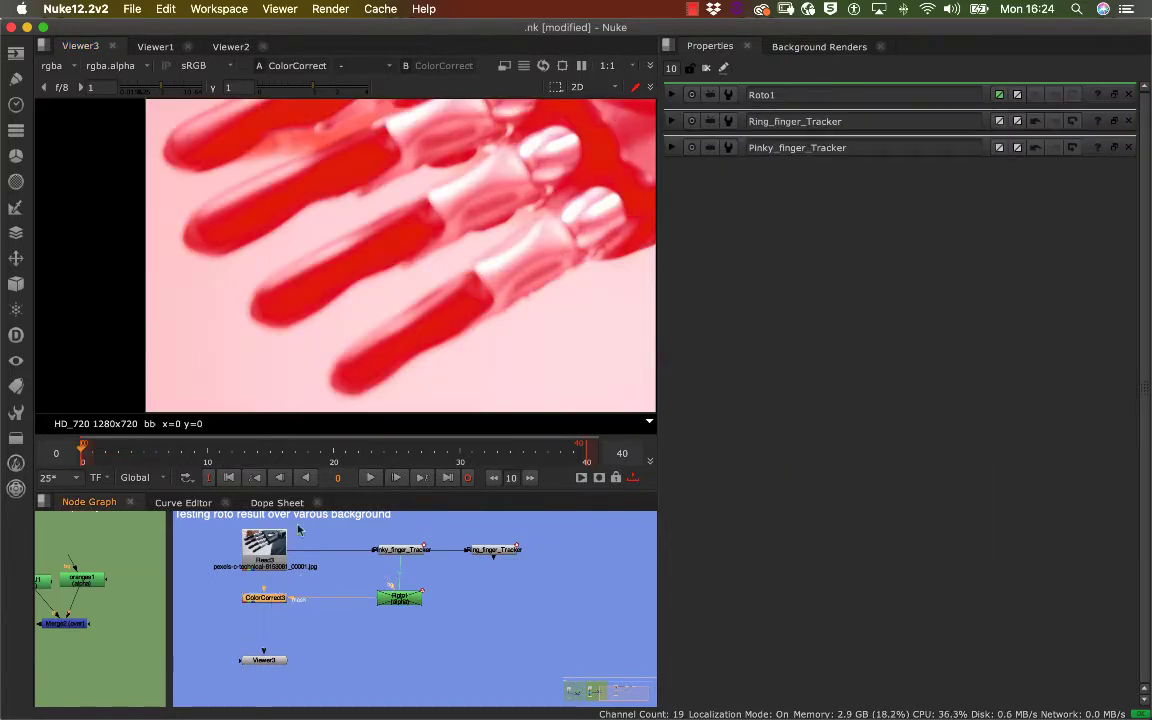
left_click_drag(276, 601, 277, 600)
left_click(293, 582)
left_click(281, 598)
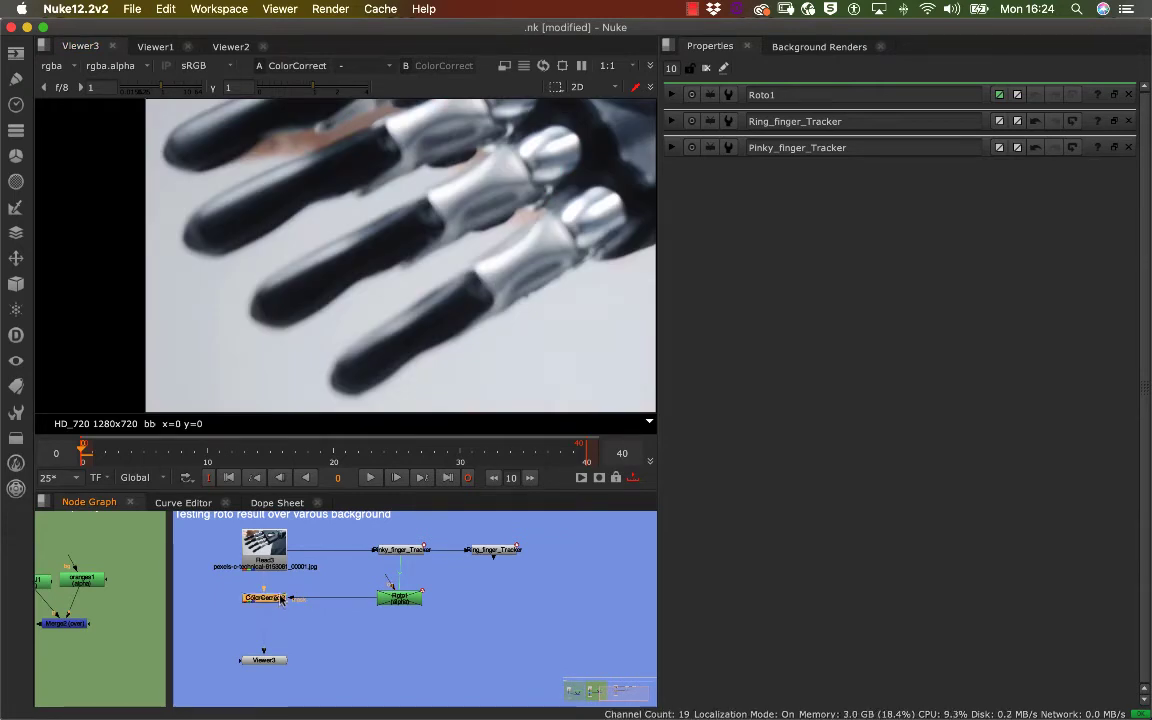
double_click(398, 597)
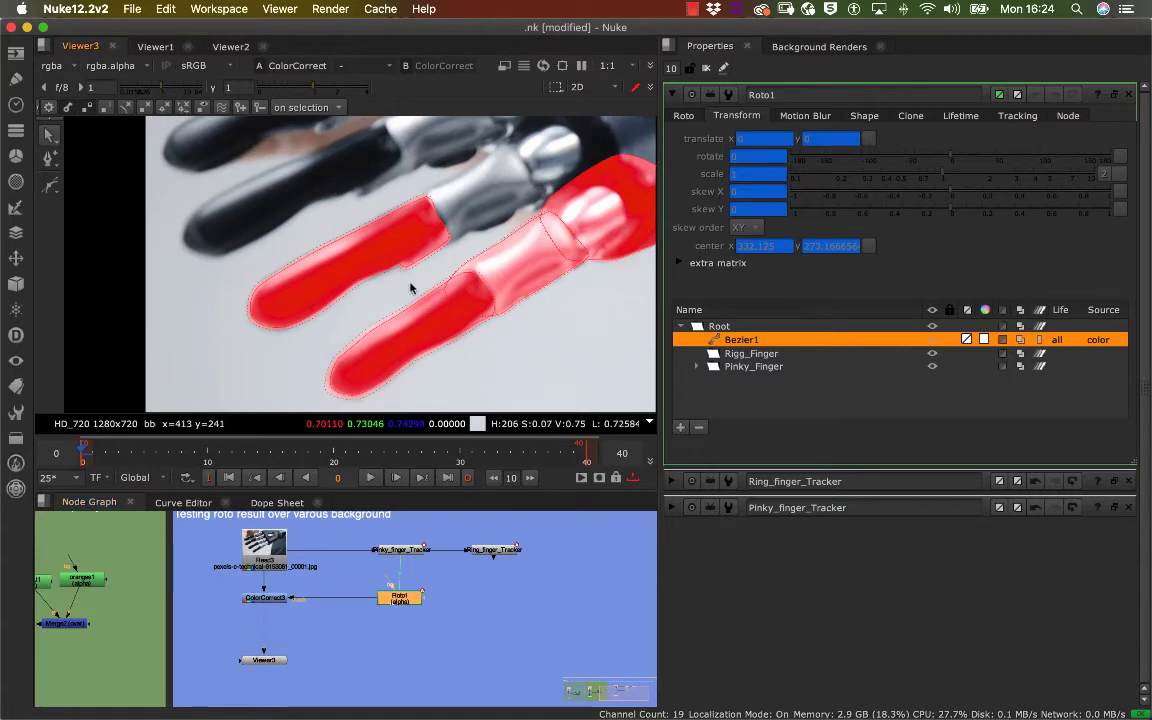
Step: Scrub the opening frames with the red overlay on to compare the ring fingertip mask with the finger's motion, ending at frame 0
left_click_drag(200, 454, 83, 453)
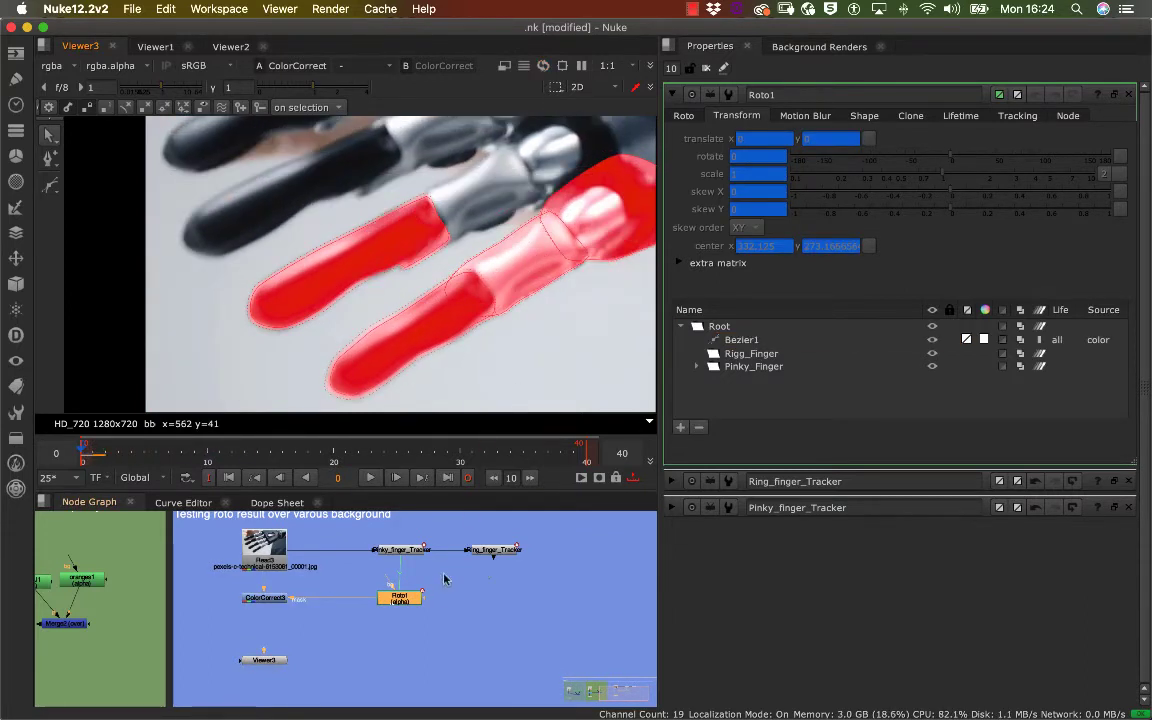
left_click(423, 582)
left_click(401, 598)
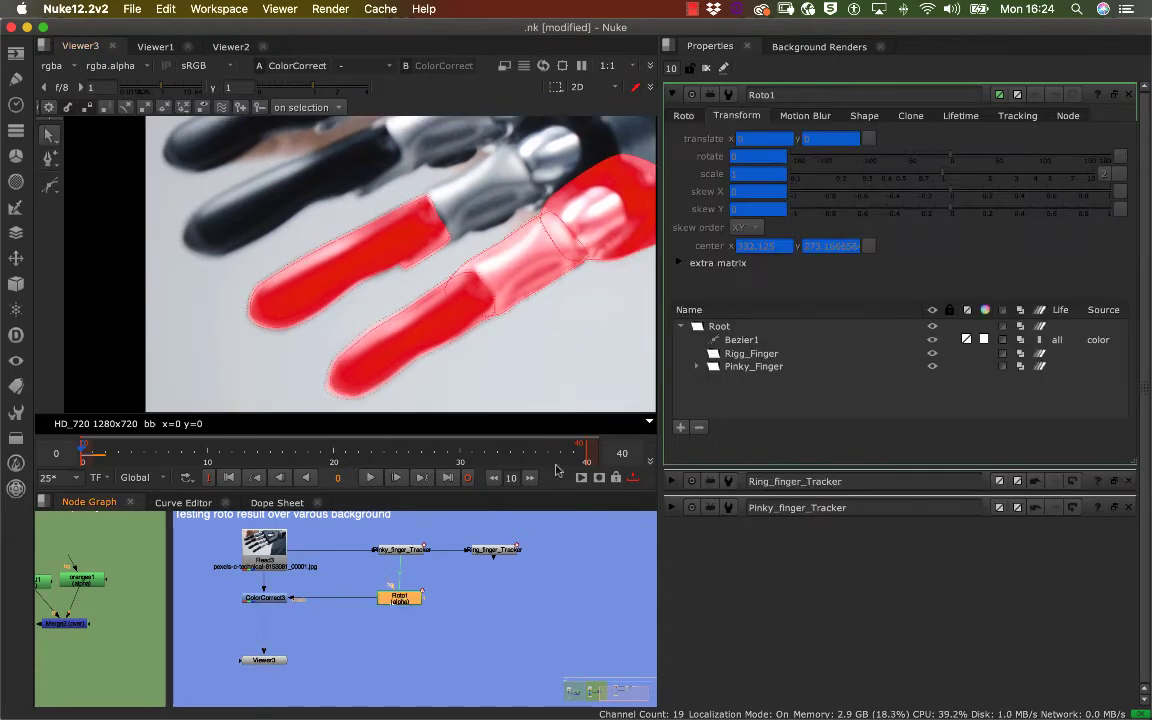
Step: Move the Bezier1 shape into the Rigg_Finger layer and rename that layer Rig_Finger
left_click(750, 340)
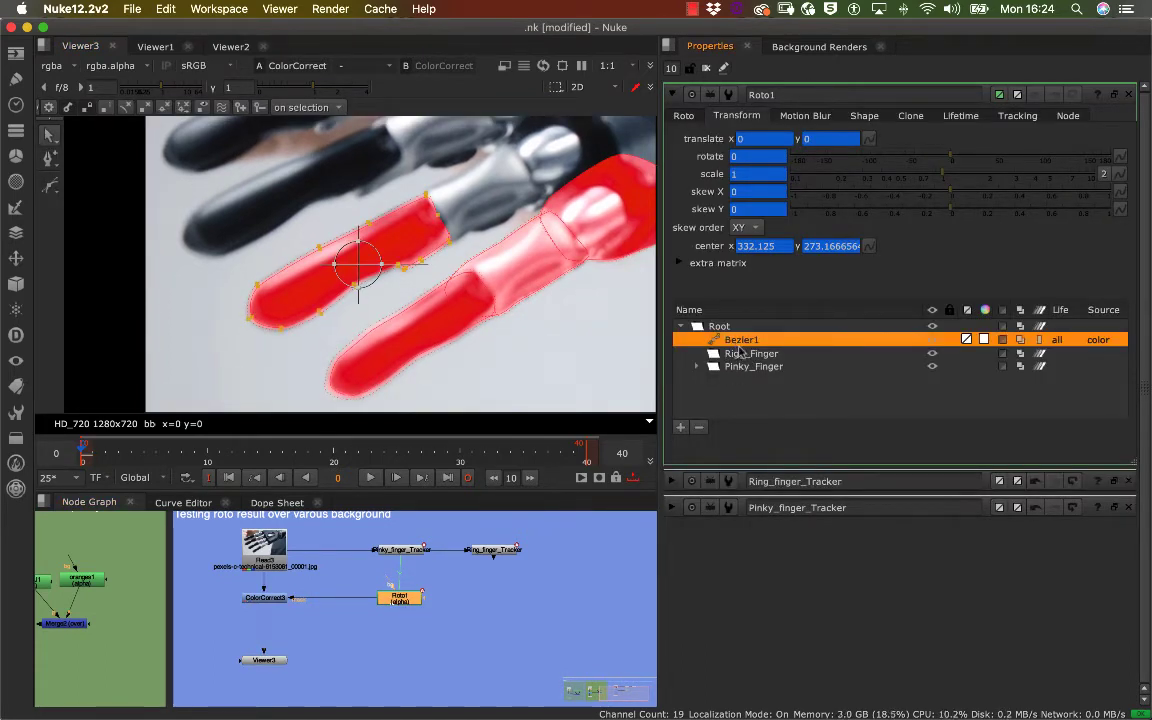
left_click_drag(740, 352, 740, 354)
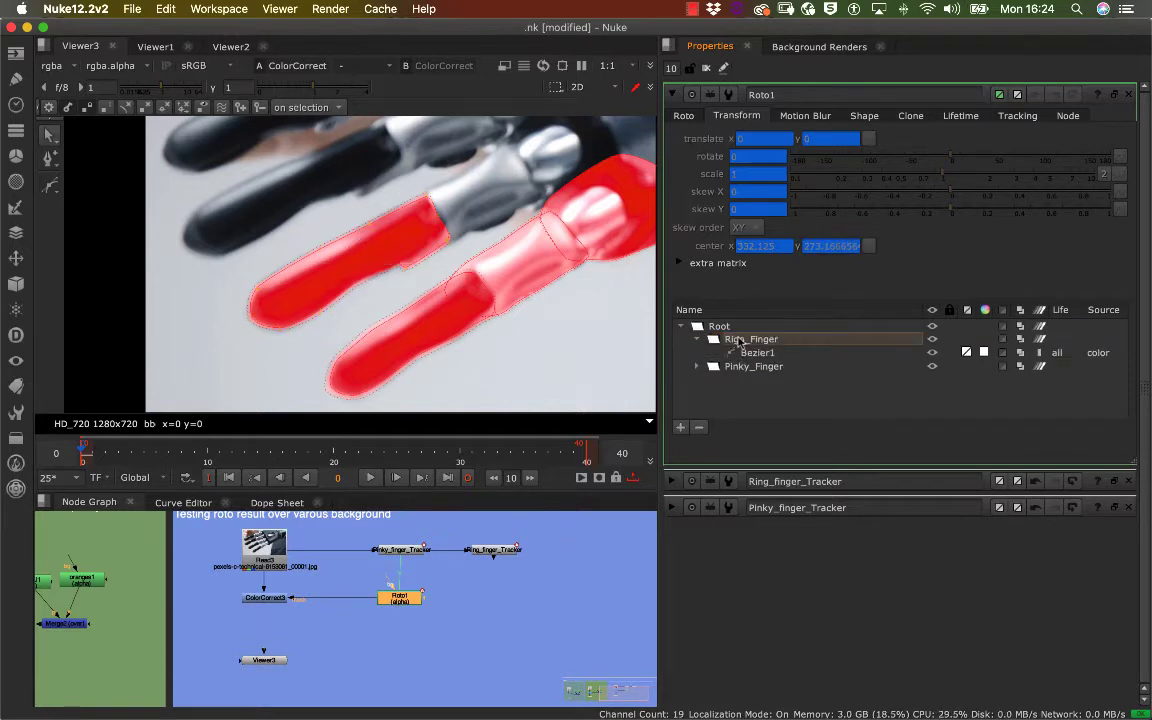
left_click(737, 340)
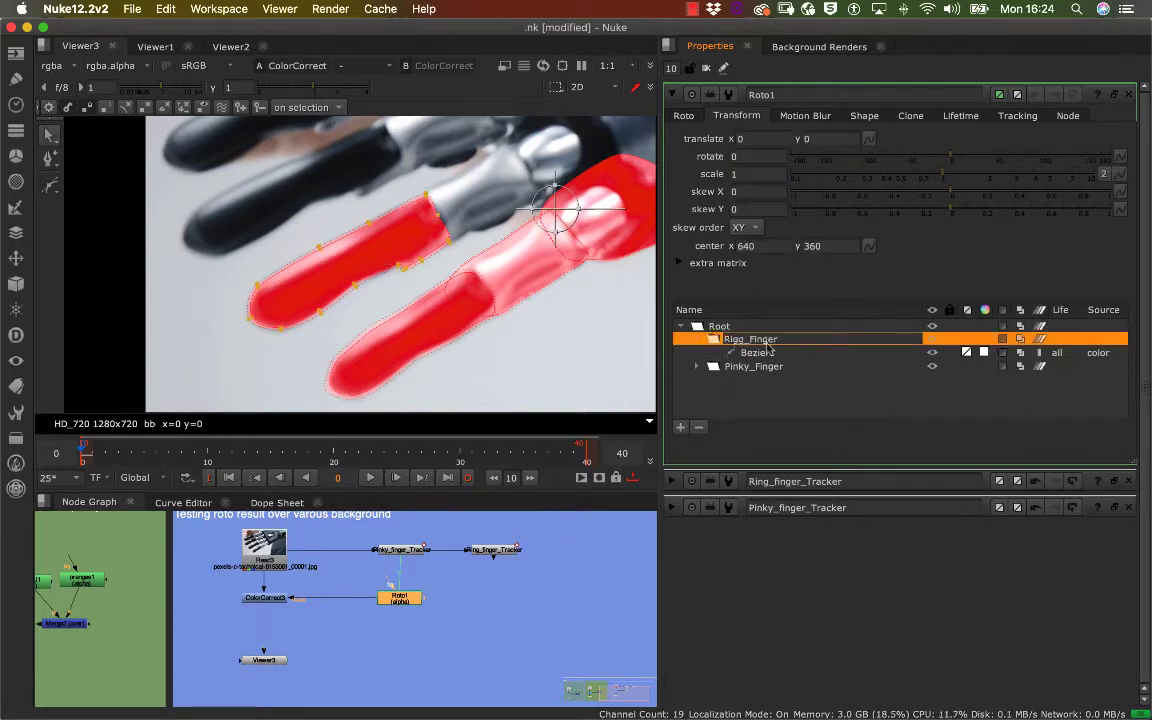
left_click(757, 353)
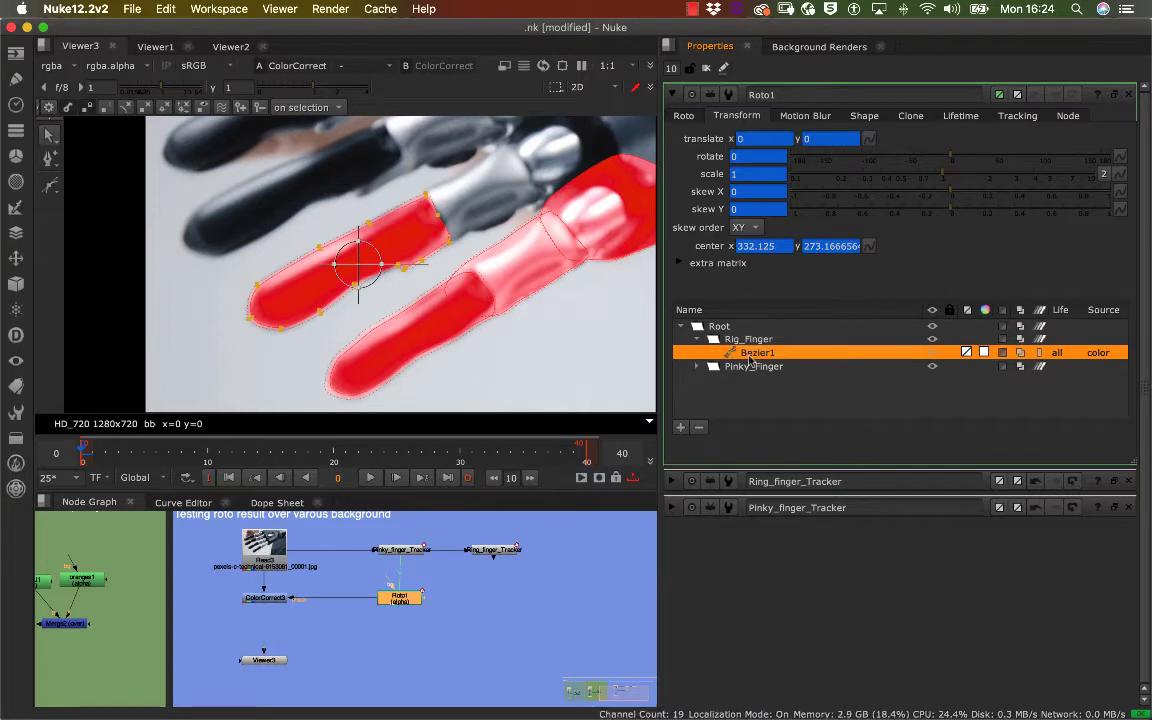
Step: Rename the Bezier1 shape inside the Rig_Finger layer as Tip_Segmnet_RightF
double_click(757, 353)
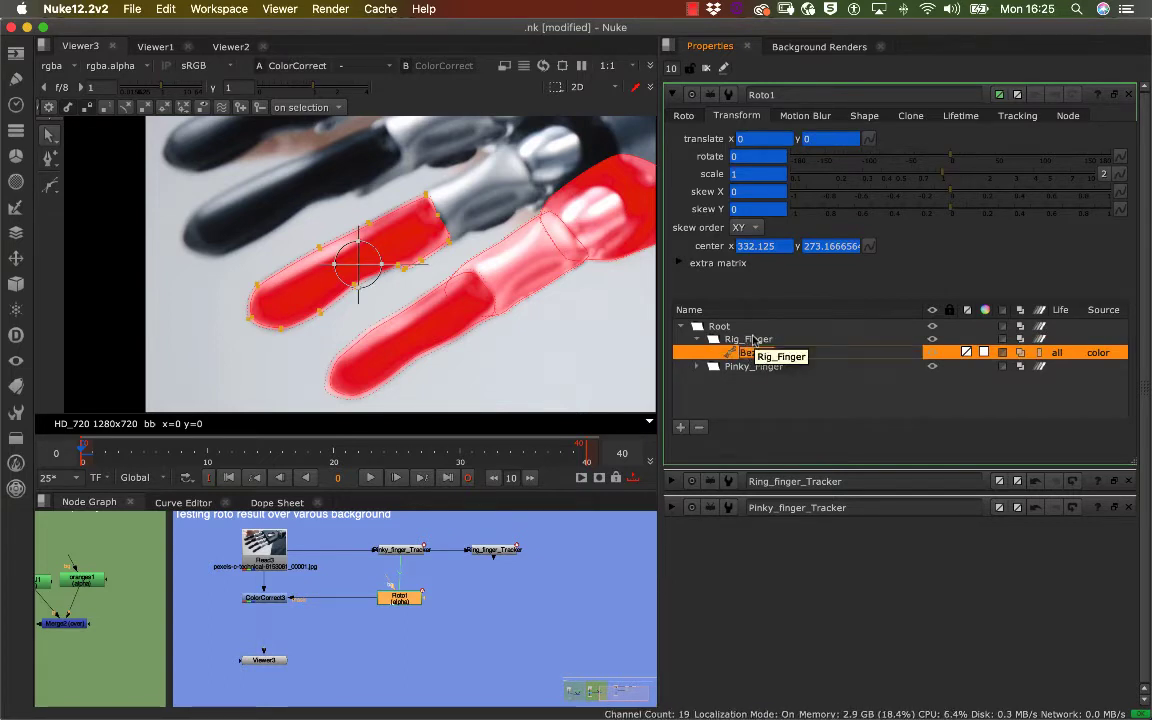
type("Tip_Ring")
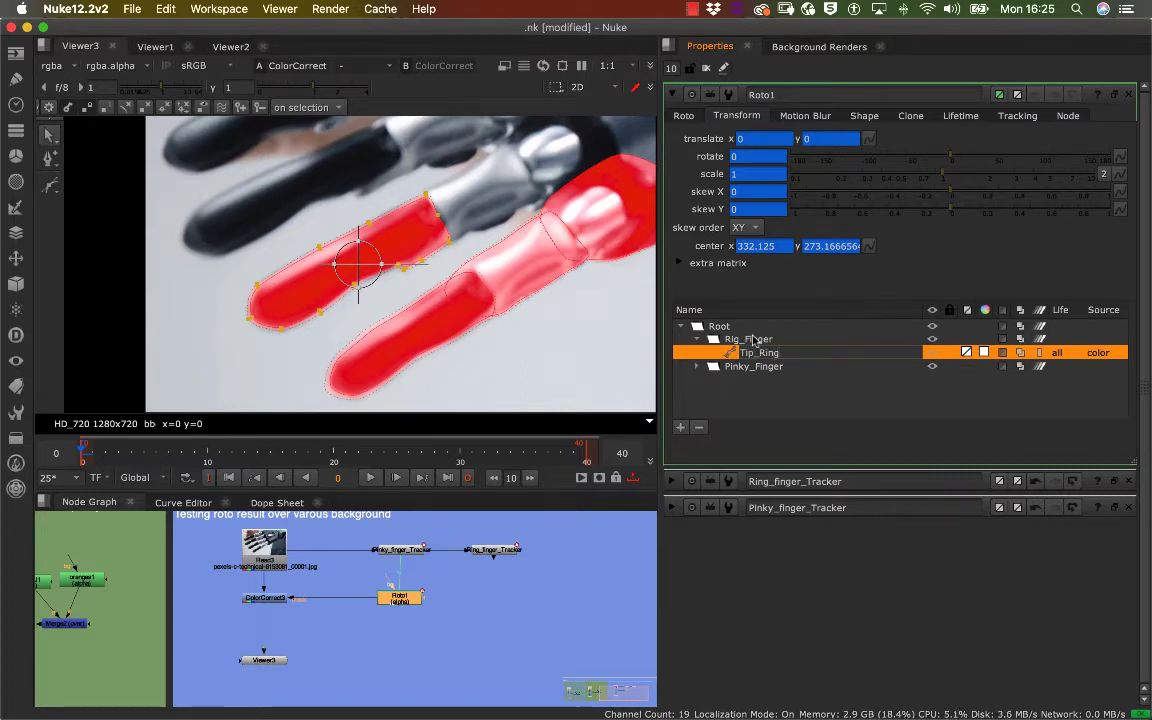
type("_Fing")
type("mnet")
type("_RightG")
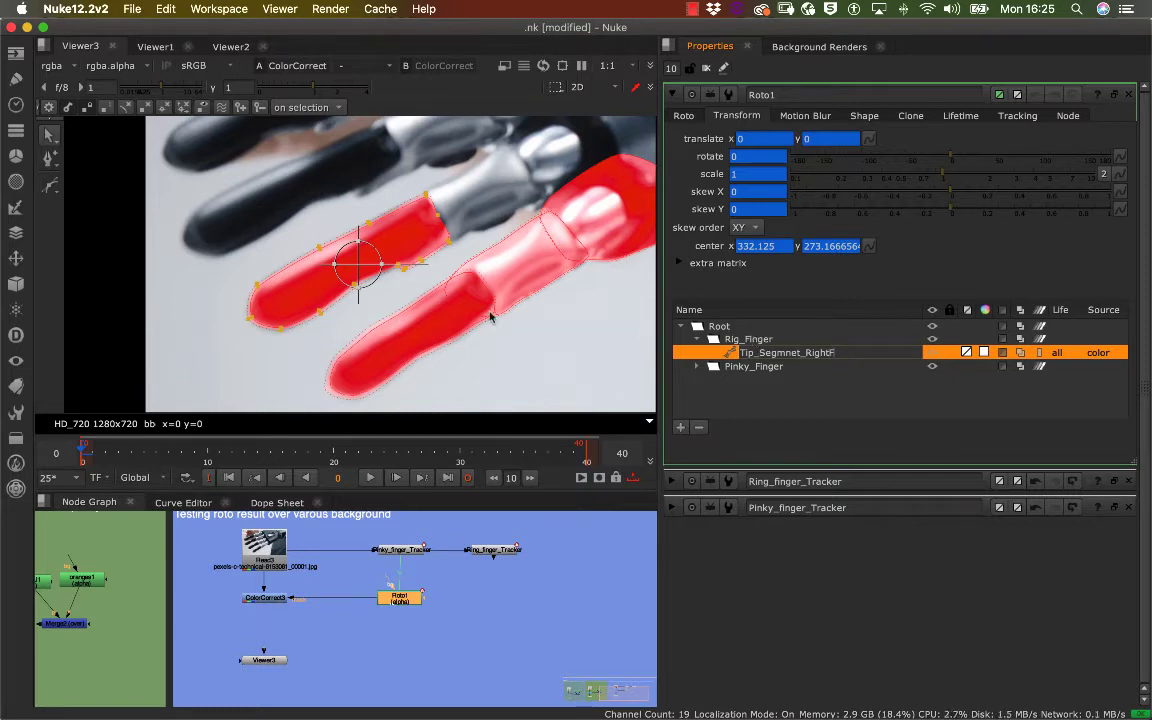
left_click(779, 409)
double_click(794, 352)
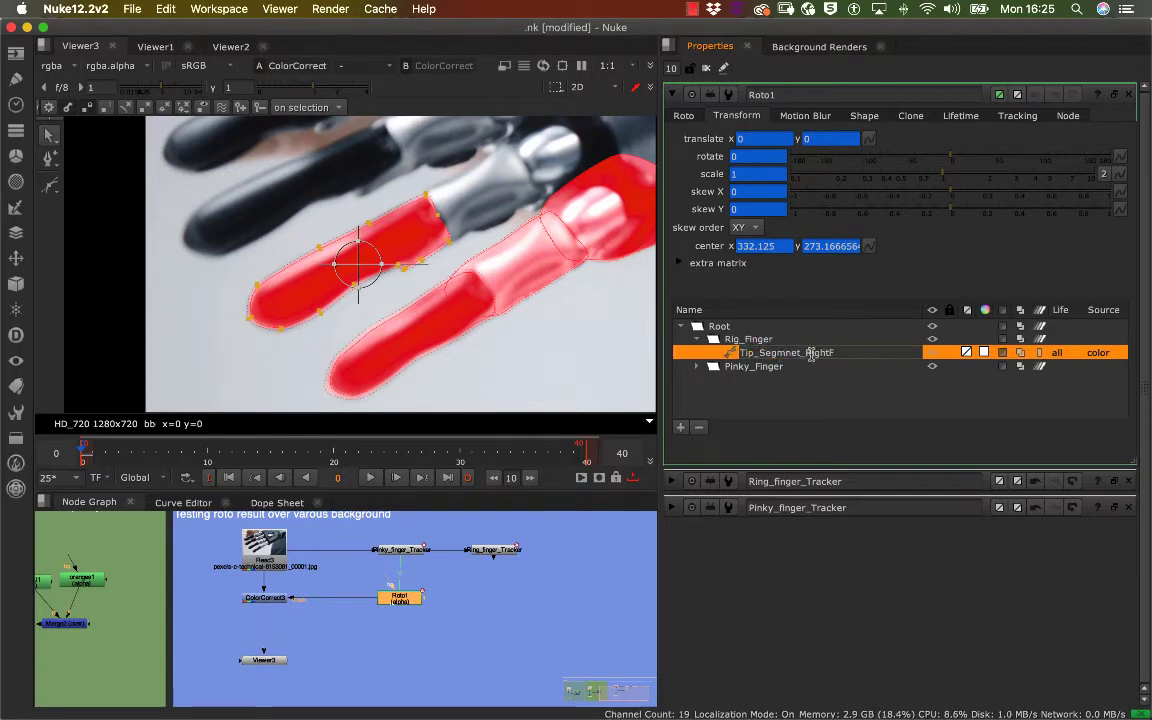
left_click_drag(801, 353, 760, 348)
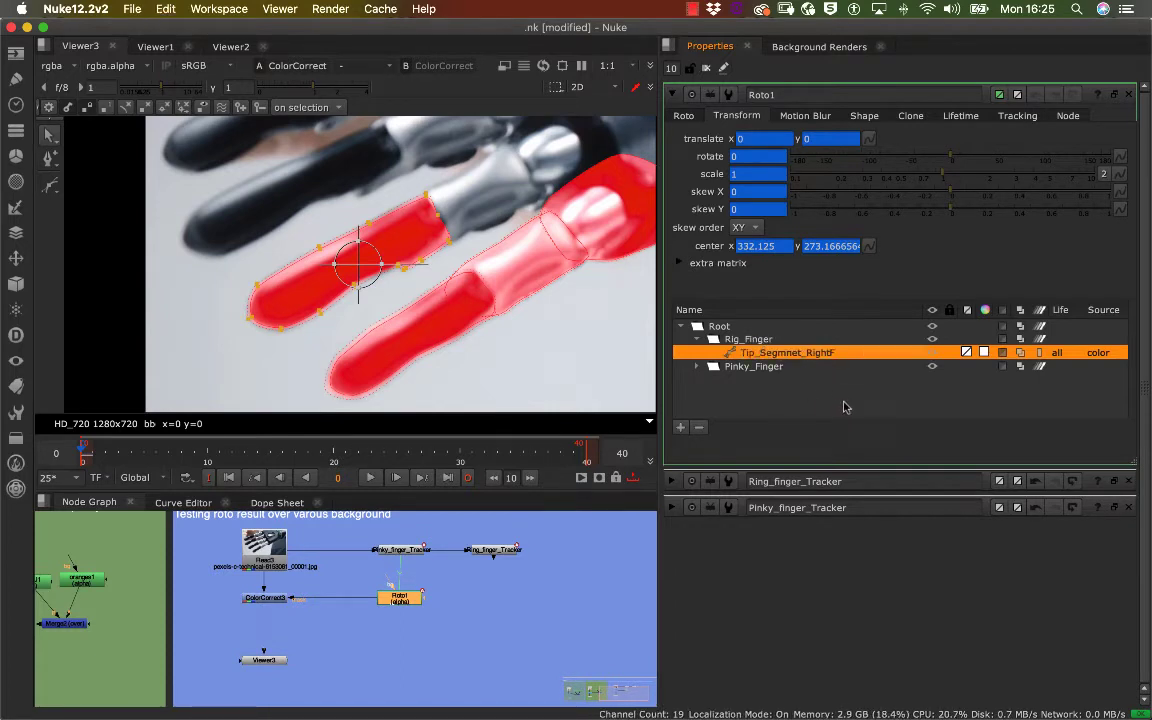
left_click(846, 404)
Step: Select the Tip_Segmnet_RightF shape, check its motion from frame 0, and open the animation options for its translate values
left_click(750, 340)
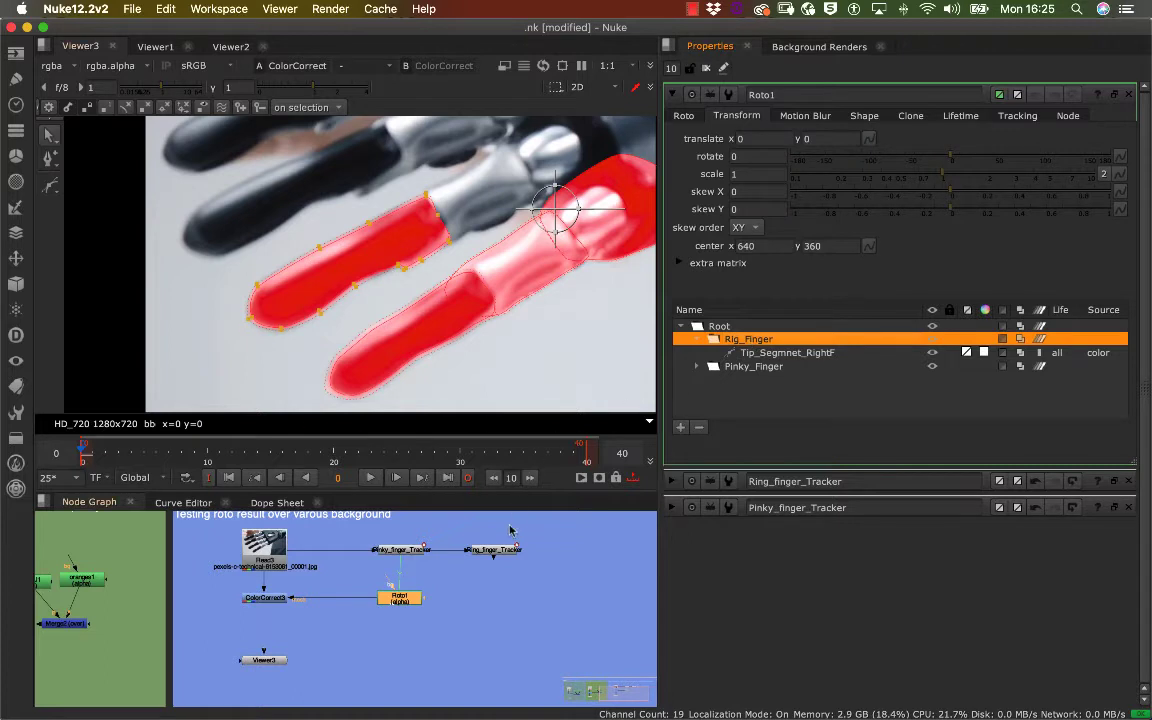
left_click(780, 355)
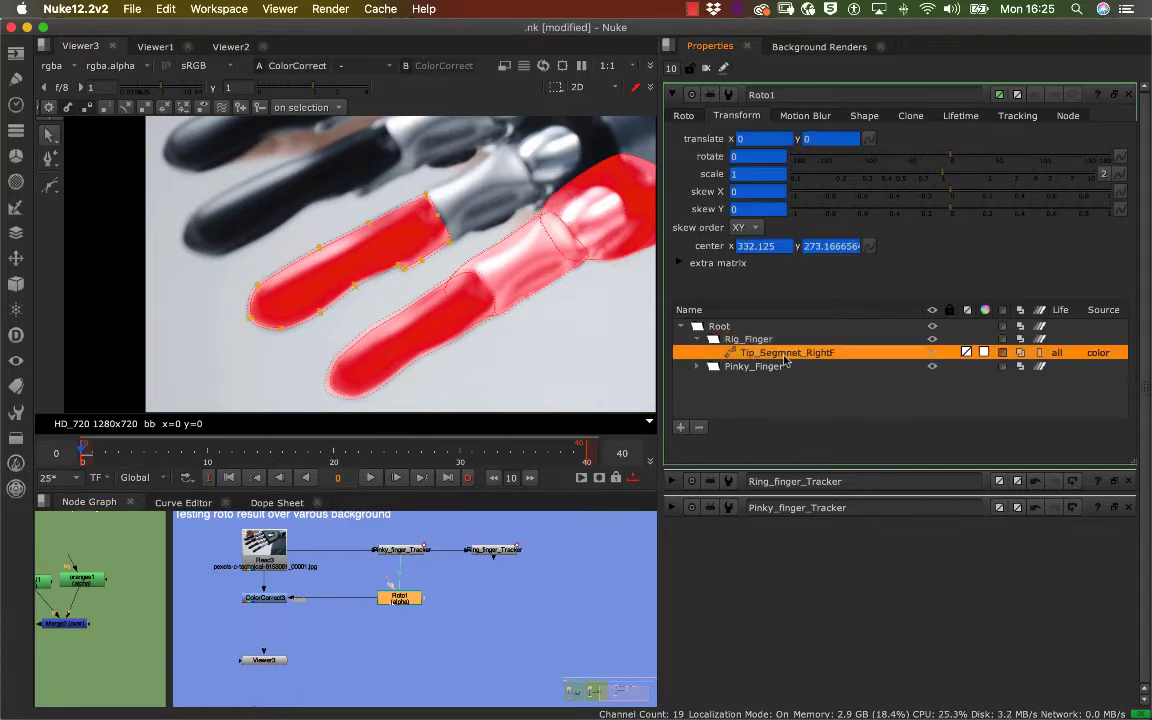
left_click_drag(254, 452, 252, 480)
left_click(229, 477)
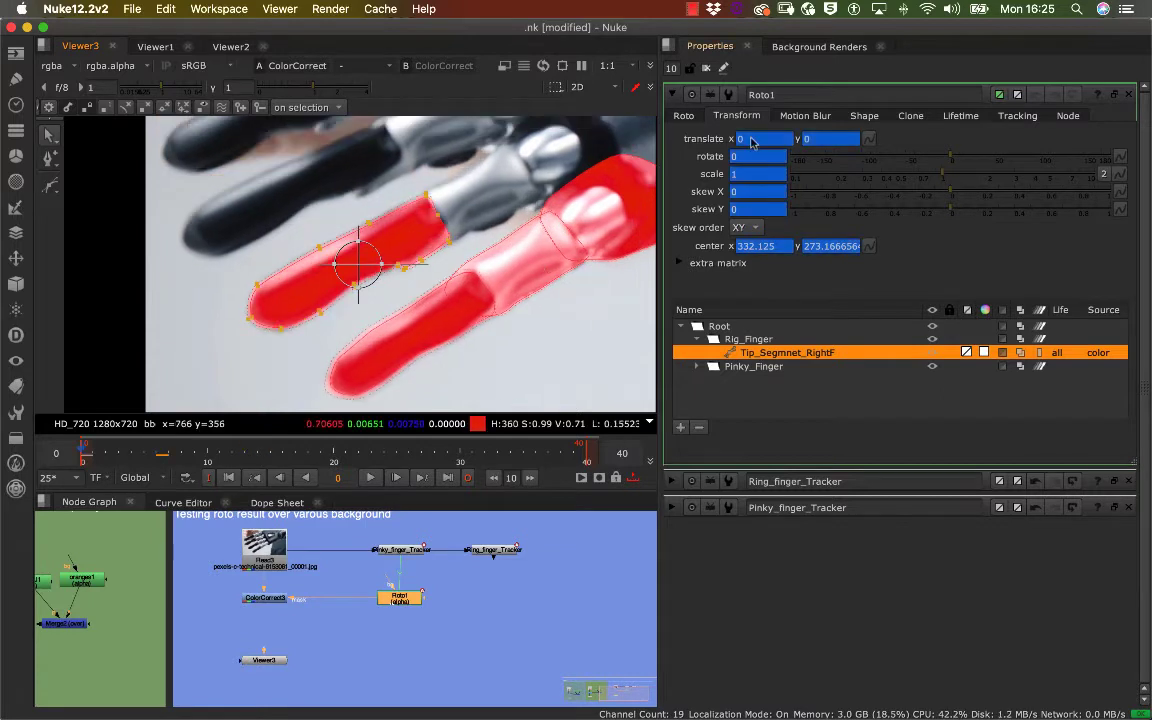
left_click(870, 141)
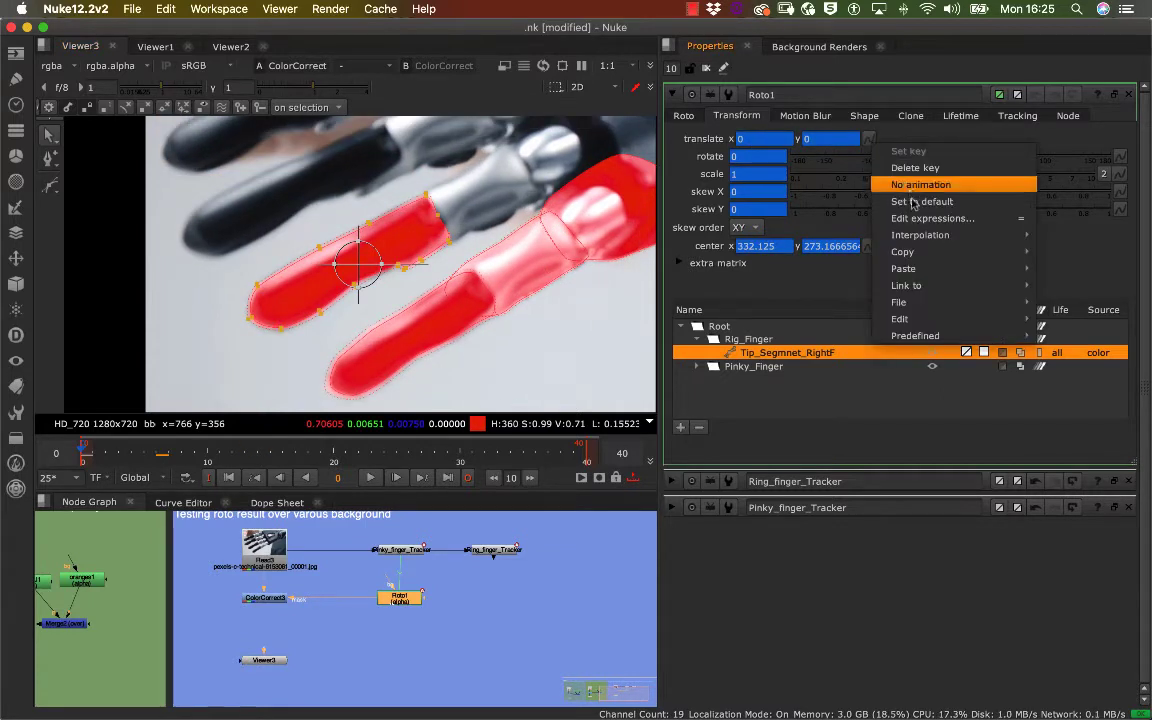
Step: Link the Tip_Segmnet_RightF shape's translate to the translate of Ring_finger_Tracker, and scrub the timeline to frame 41 to check the tracking
mouse_move(911, 289)
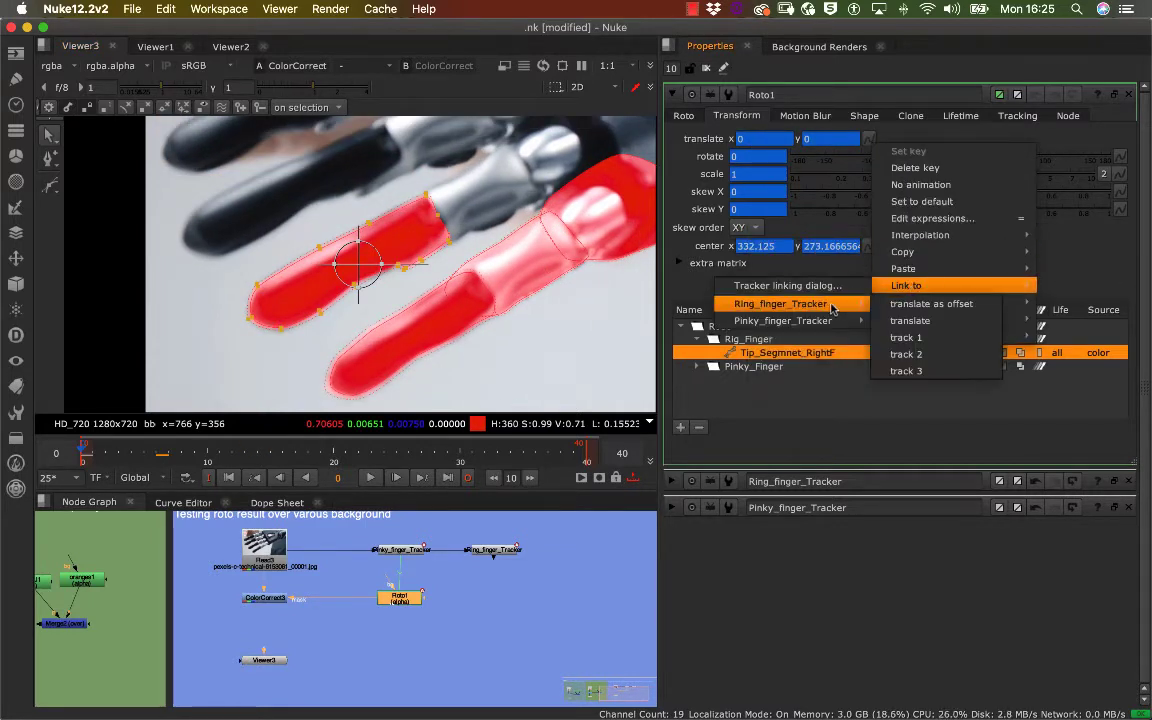
mouse_move(820, 322)
left_click(903, 320)
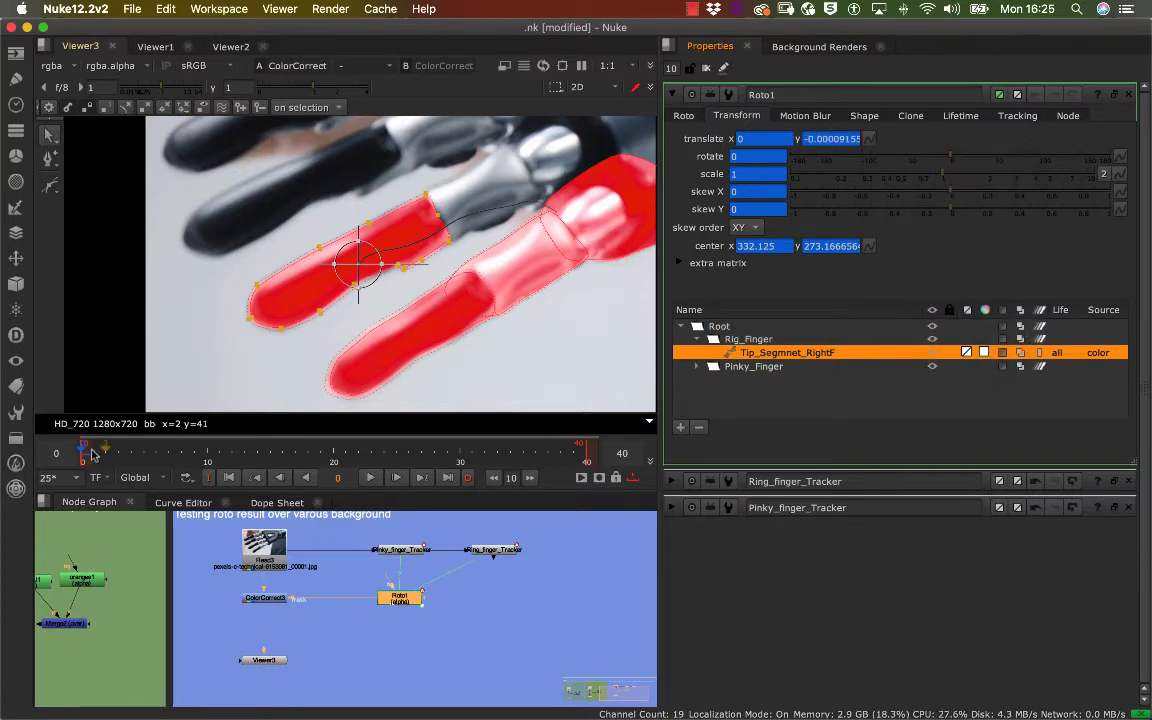
left_click_drag(92, 450, 415, 490)
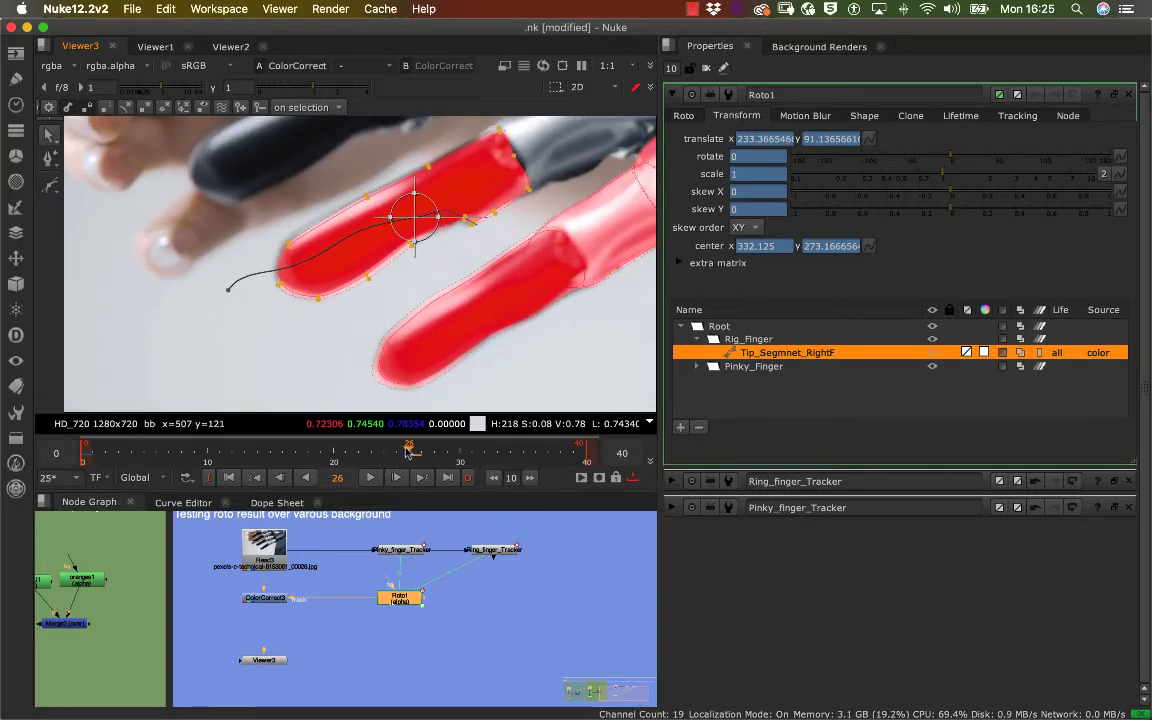
left_click(370, 448)
left_click_drag(370, 448, 597, 467)
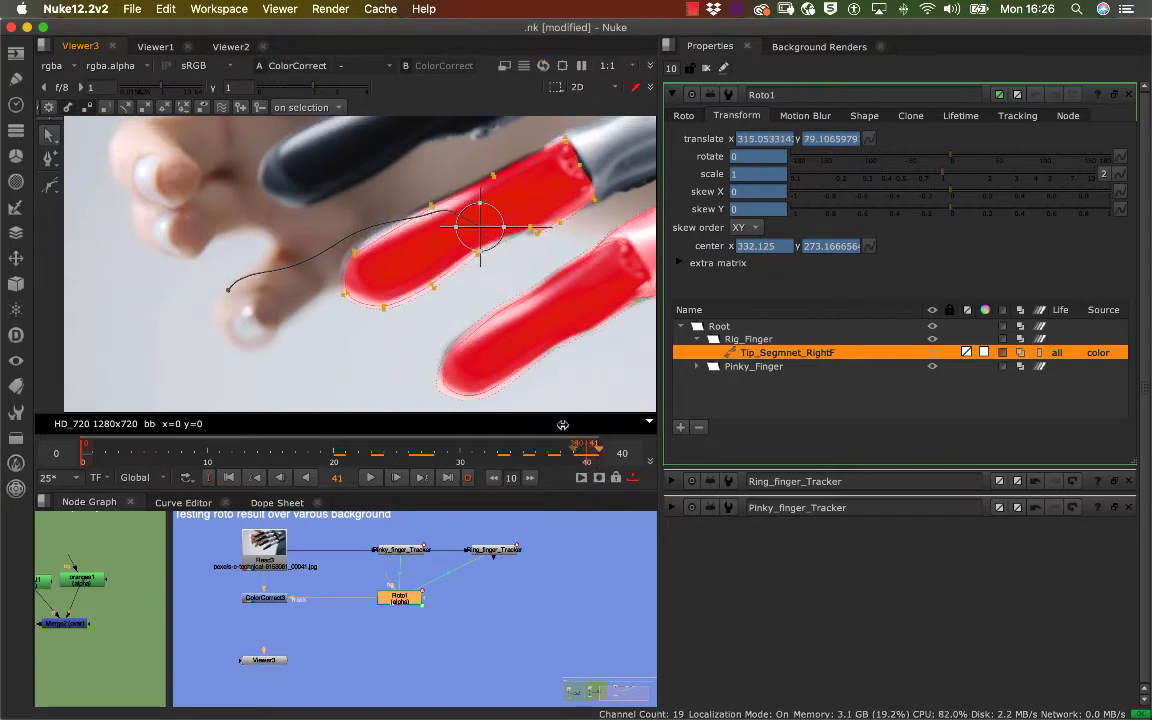
Step: At frame 41, move the fingertip shape's pivot to its joint end at about 467.6, 314, and set its rotation to -2
middle_click_drag(414, 239, 323, 274)
left_click_drag(523, 136, 199, 346)
scroll(386, 343, "up", 6)
middle_click_drag(396, 332, 353, 332)
mouse_move(318, 341)
middle_mouse_down("alt")
mouse_move(334, 336)
mouse_move(304, 345)
middle_mouse_up("alt")
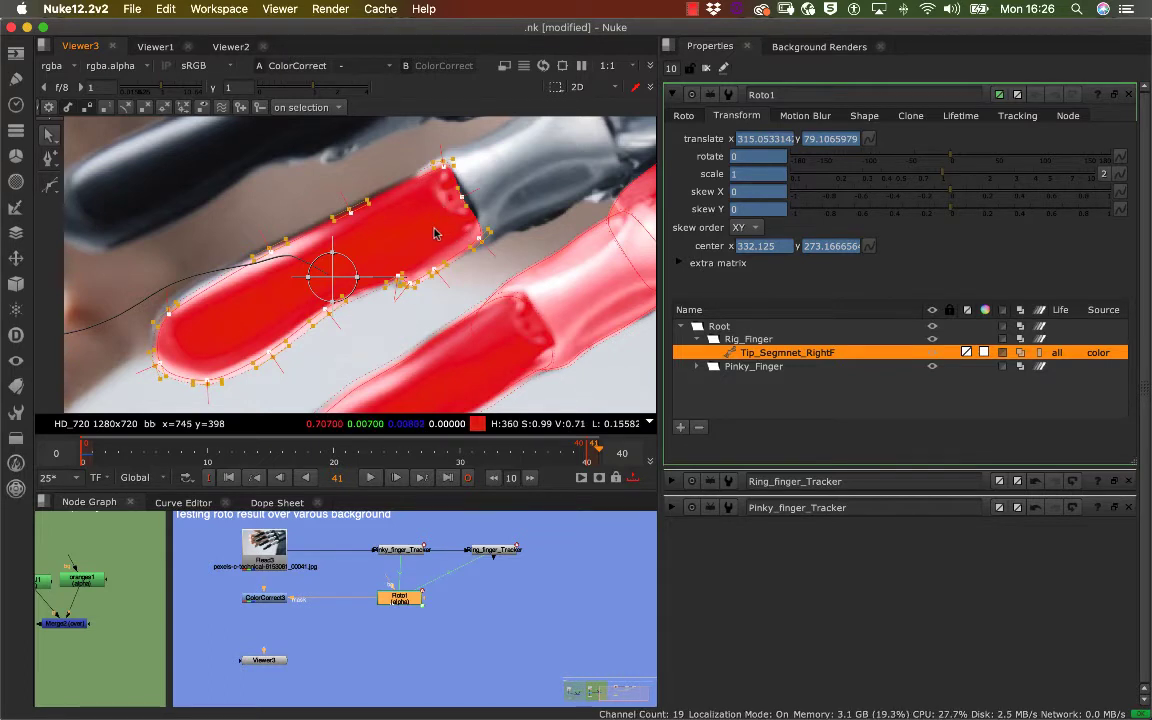
left_click_drag(333, 276, 474, 236, "super")
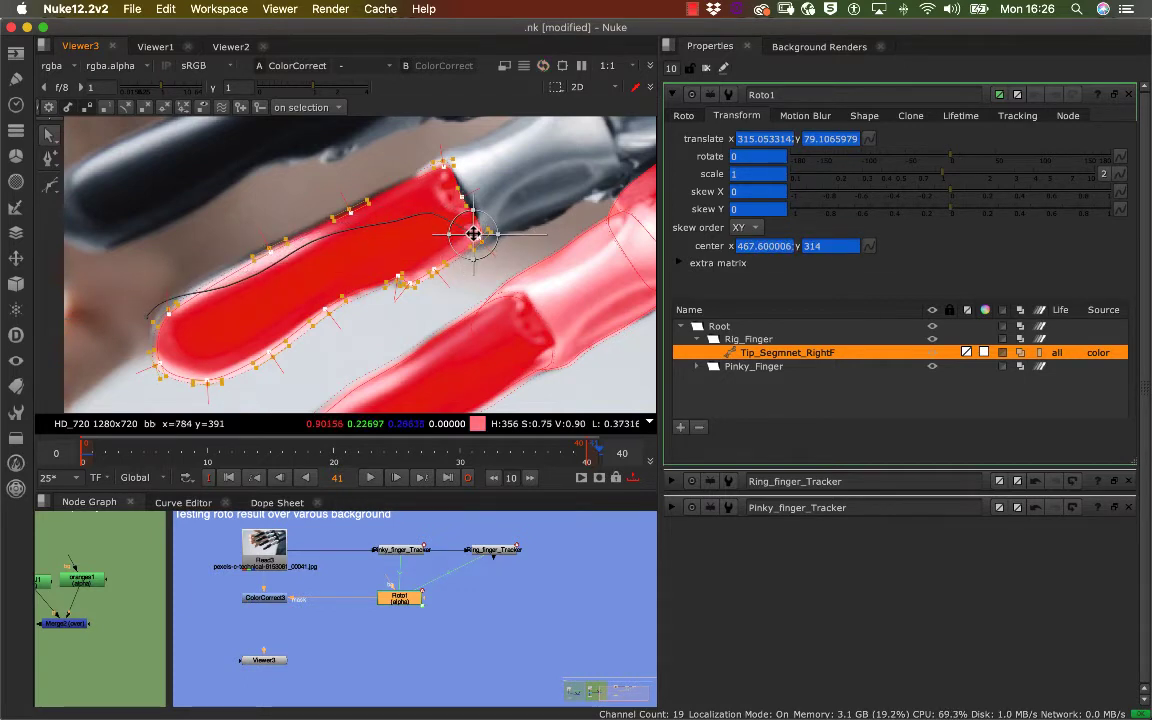
mouse_move(951, 160)
left_mouse_down()
mouse_move(935, 157)
mouse_move(949, 160)
left_mouse_up()
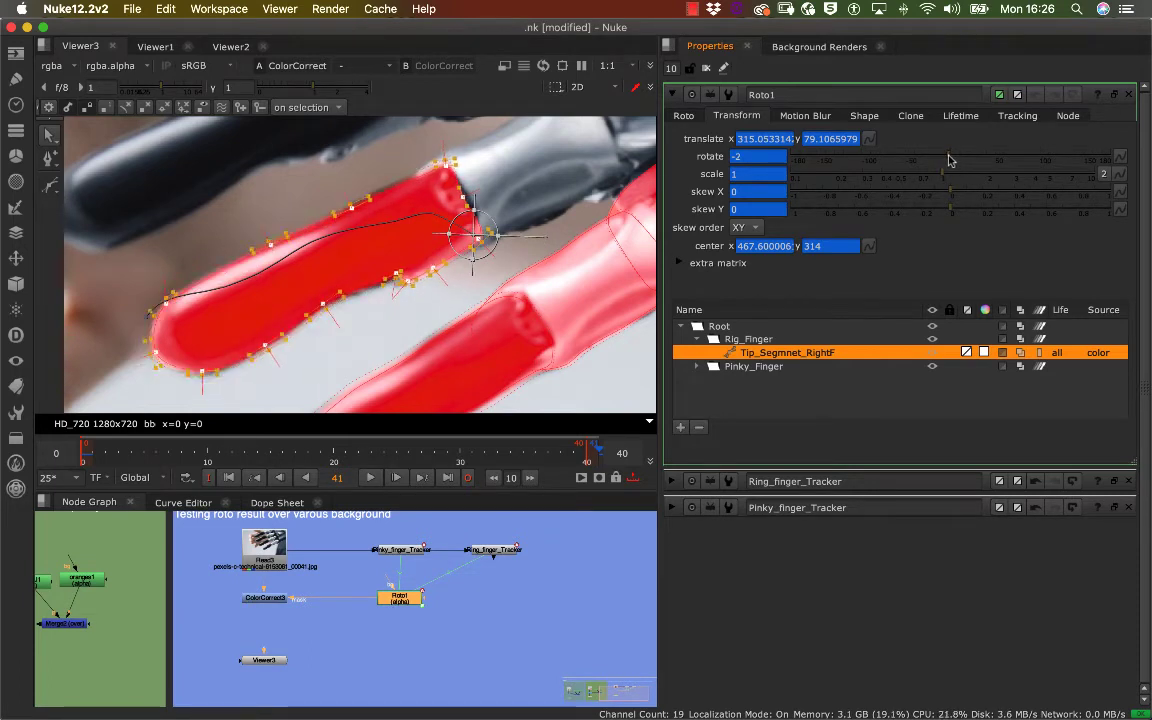
left_click(419, 296)
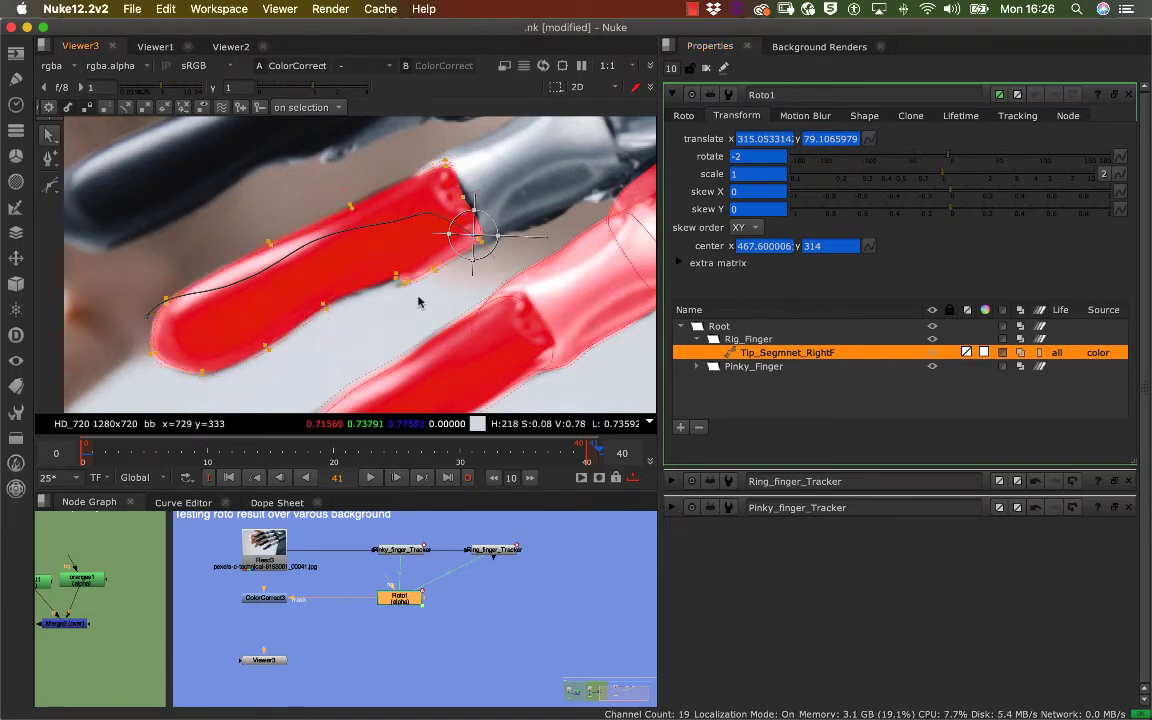
Step: Shift the points along the fingertip shape's lower edge slightly outward so the outline covers the finger's edge at frame 41
middle_click_drag(435, 286, 471, 235)
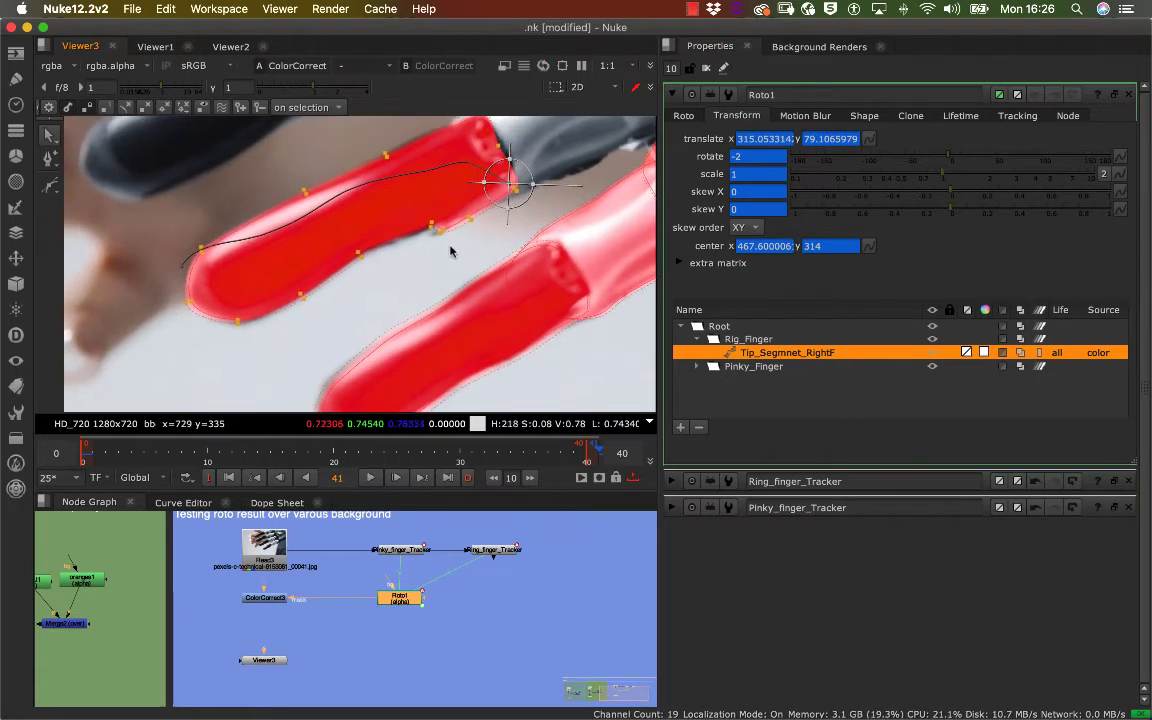
left_click_drag(448, 205, 239, 336)
scroll(360, 305, "up", 3)
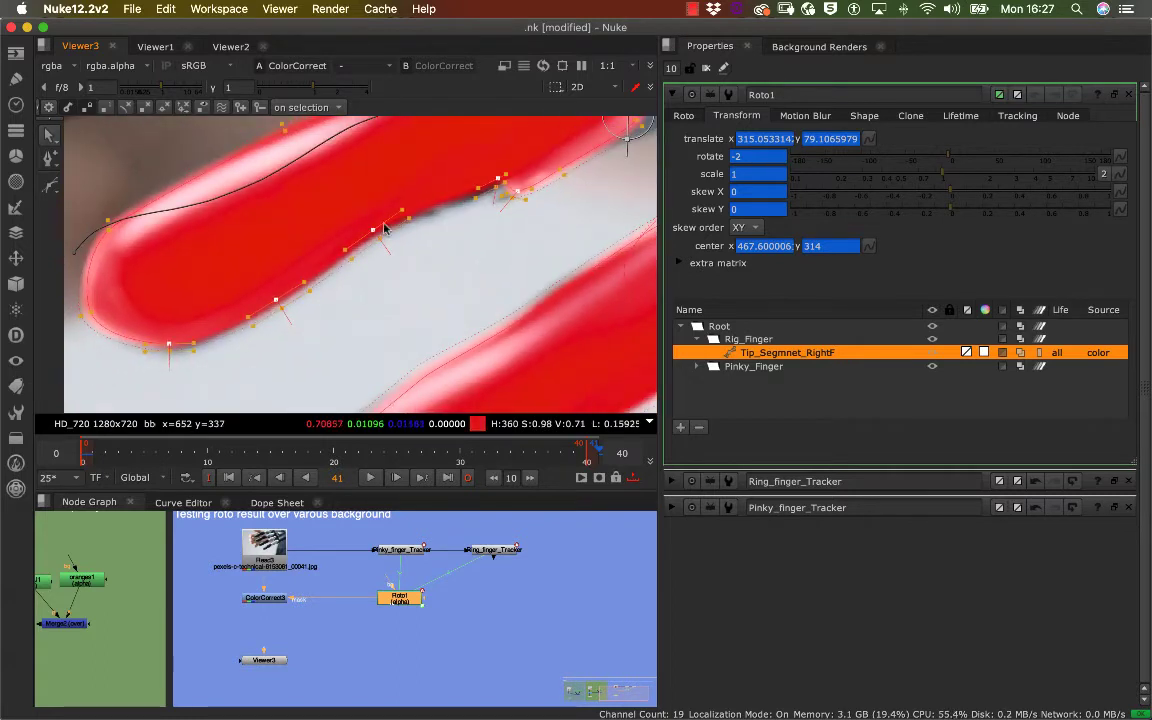
left_click_drag(373, 231, 371, 242)
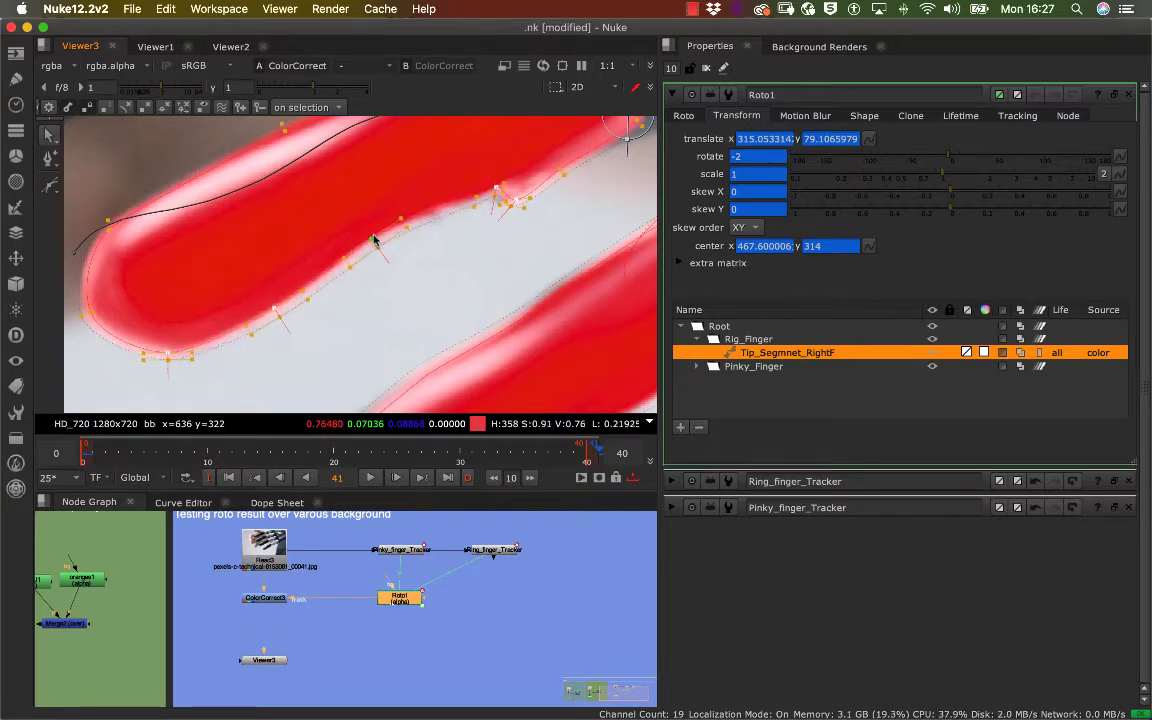
scroll(471, 259, "up", 2)
scroll(378, 250, "down", 5)
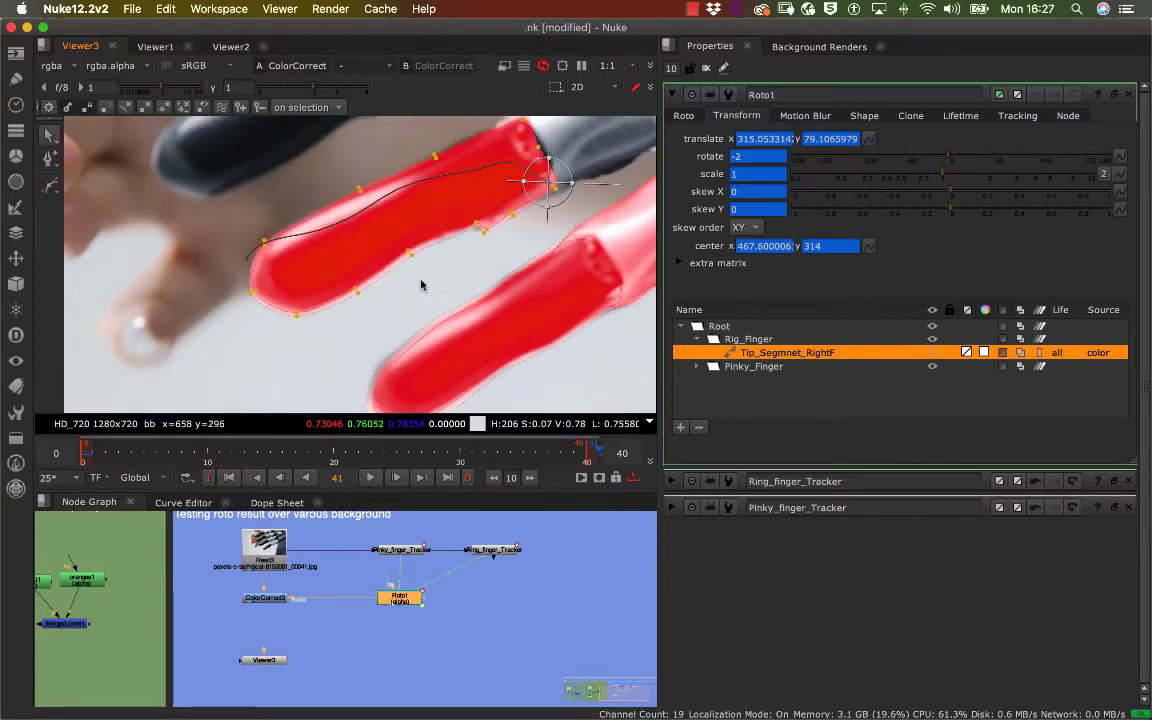
scroll(427, 222, "up", 4)
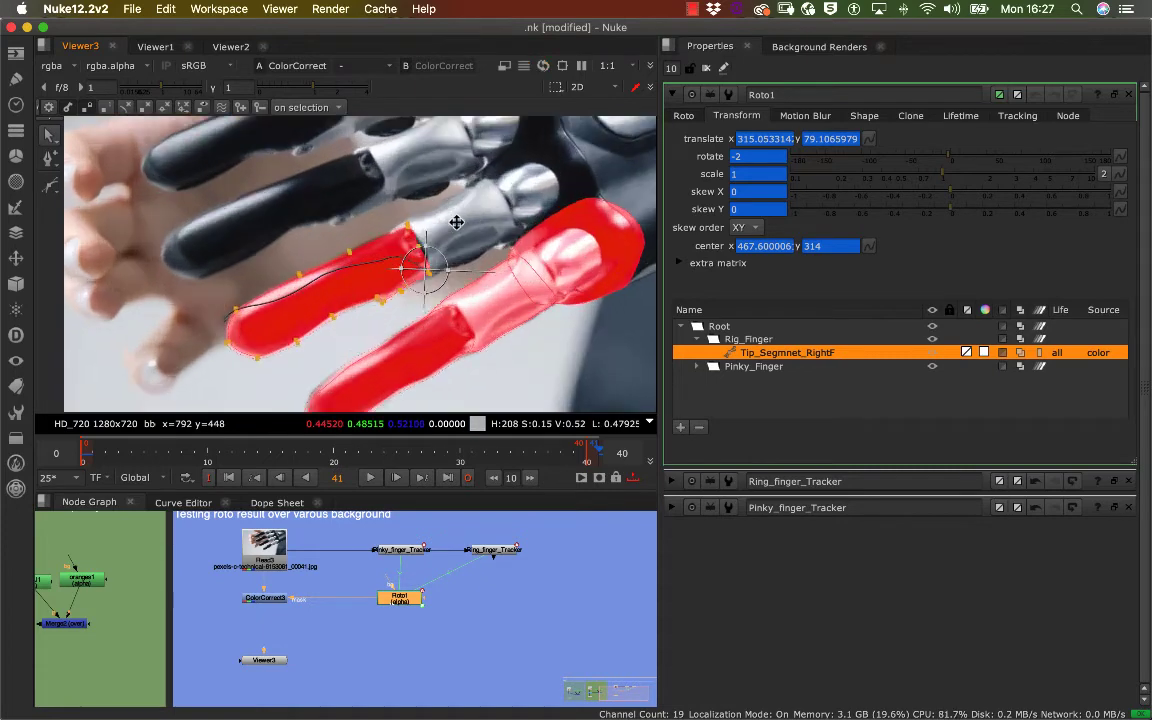
Step: Deselect the fingertip shape and scrub from frame 41 back to frame 0 to check how the roto follows the ring finger
left_click_drag(391, 232, 293, 276)
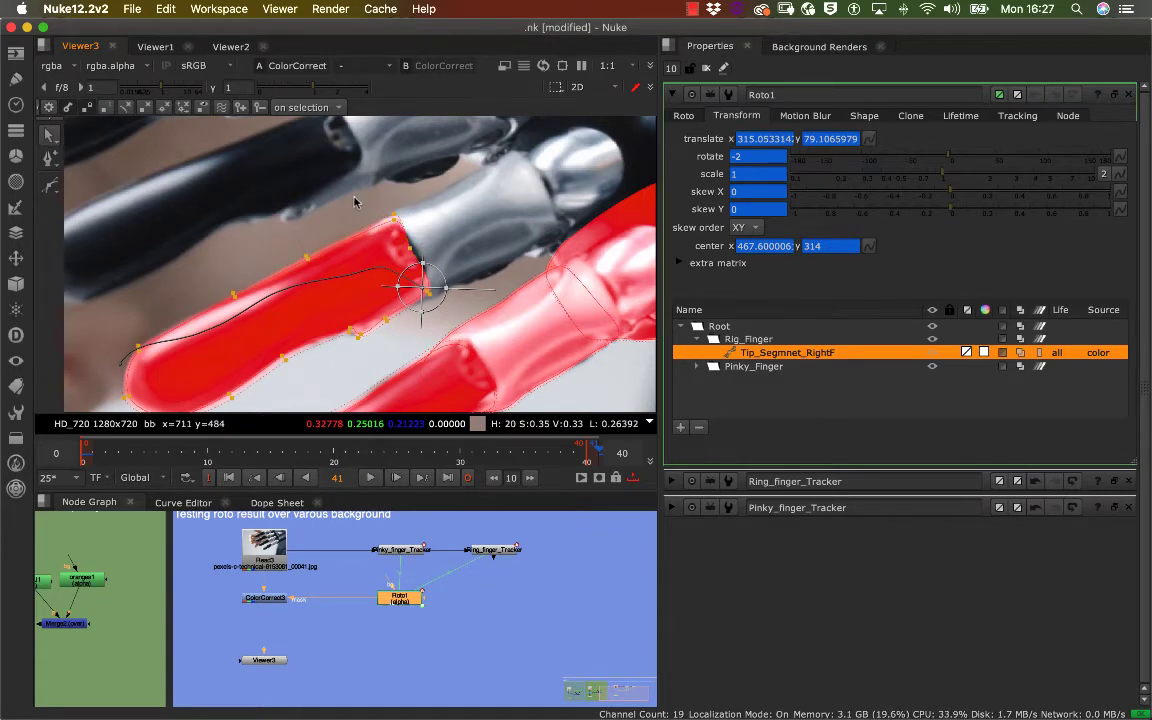
left_click(320, 258)
scroll(330, 240, "up", 4)
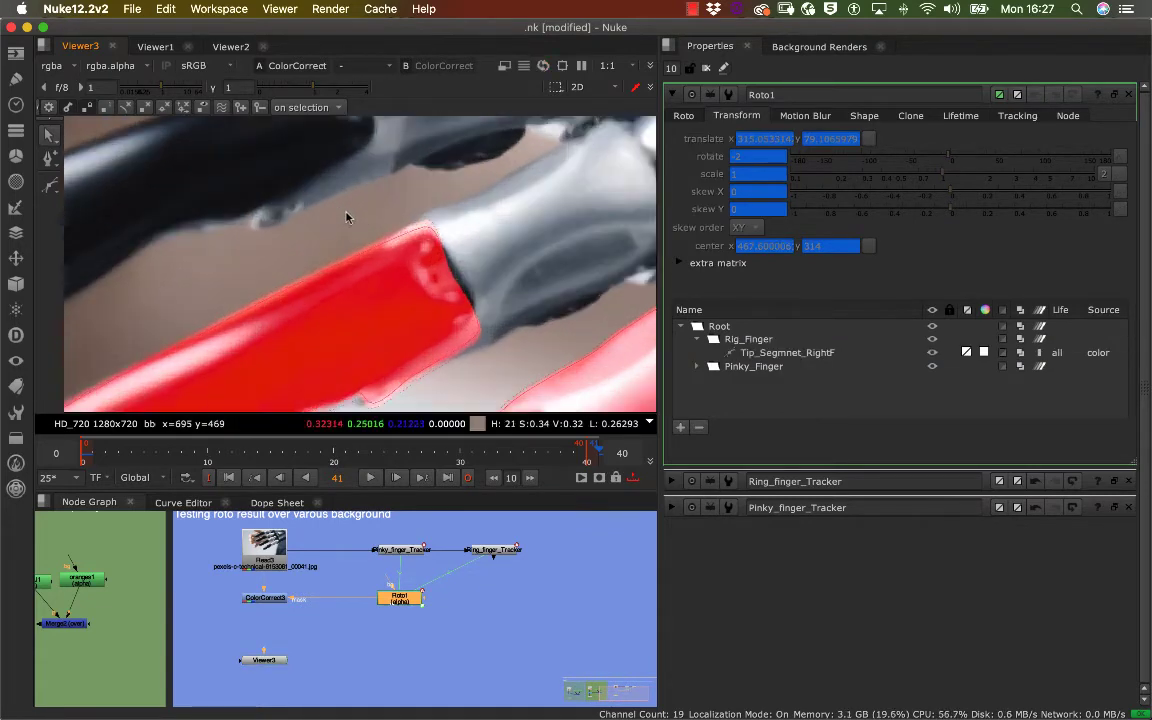
scroll(305, 240, "down", 6)
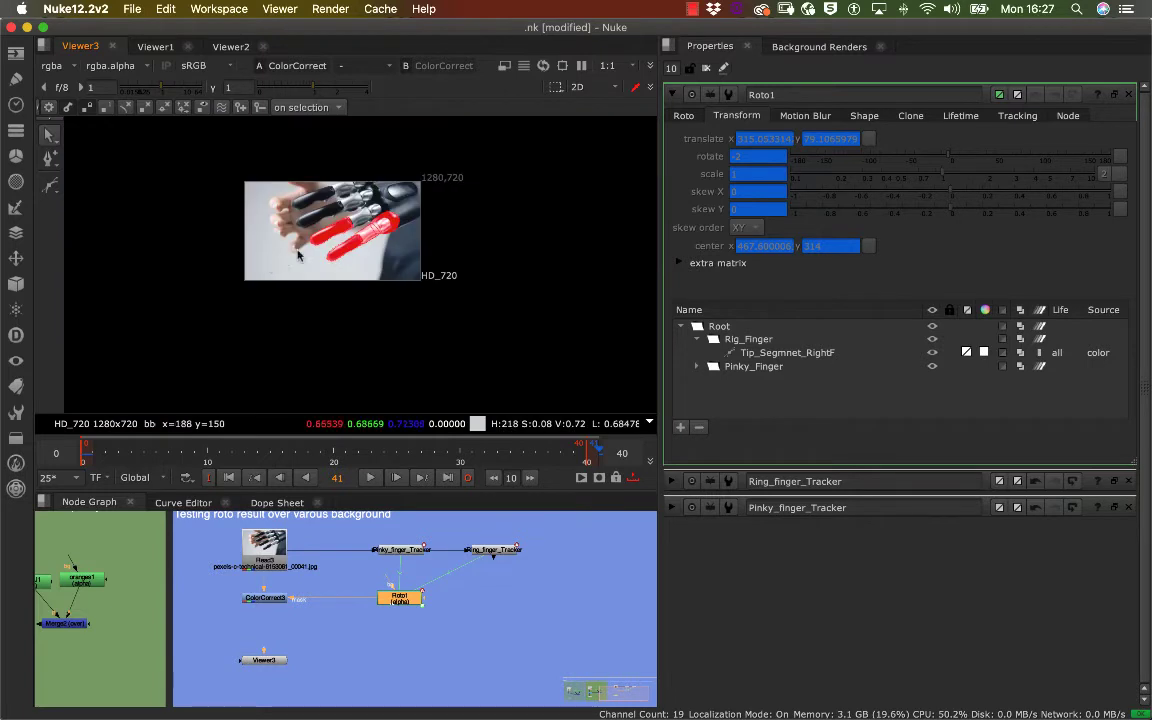
scroll(373, 267, "up", 6)
scroll(373, 267, "down", 2)
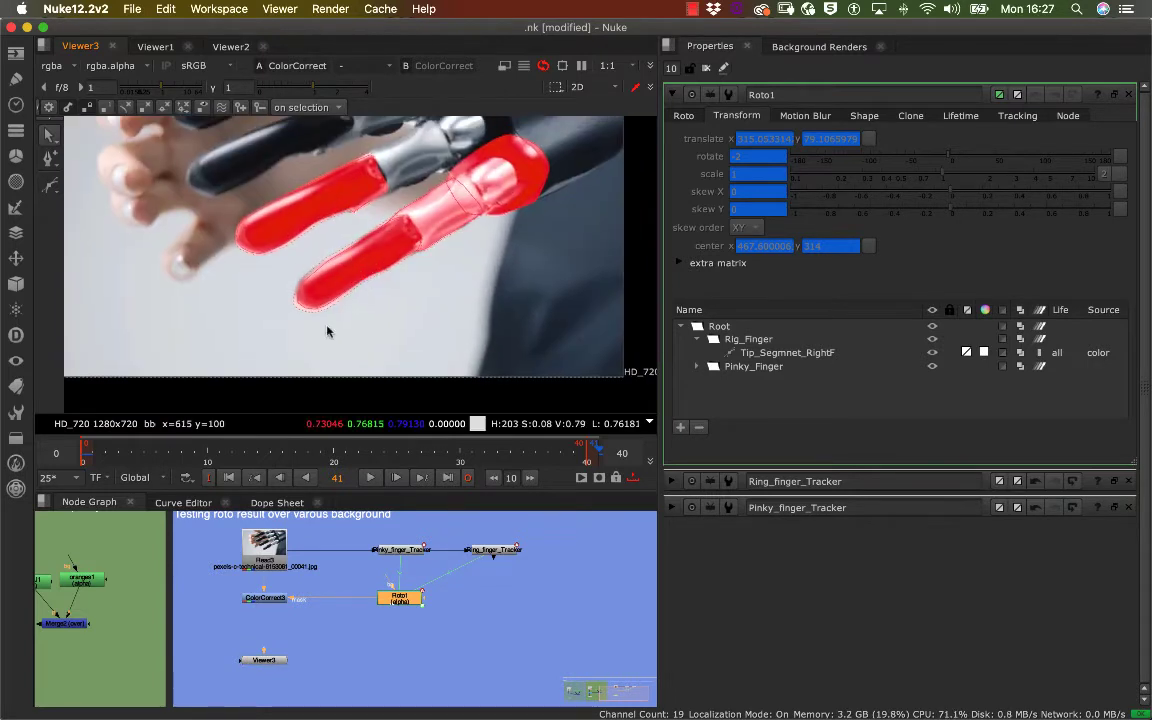
left_click_drag(572, 452, 424, 448)
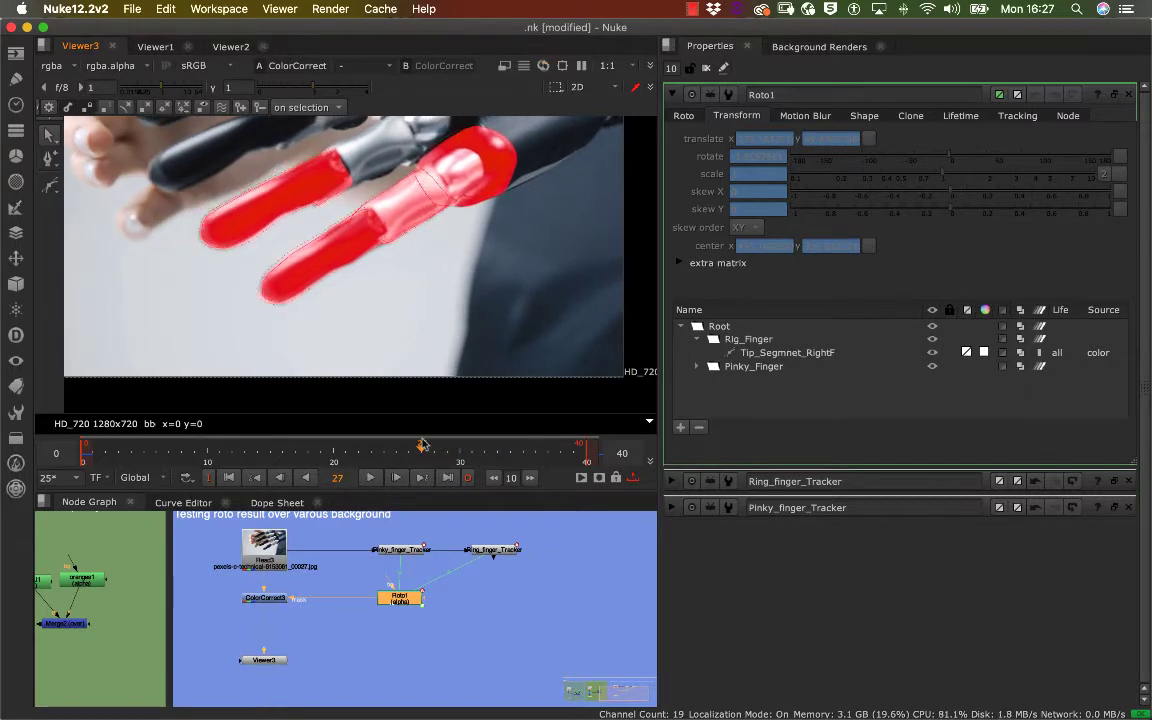
middle_click_drag(366, 298, 461, 301)
left_click_drag(422, 448, 83, 445)
scroll(455, 290, "up", 8)
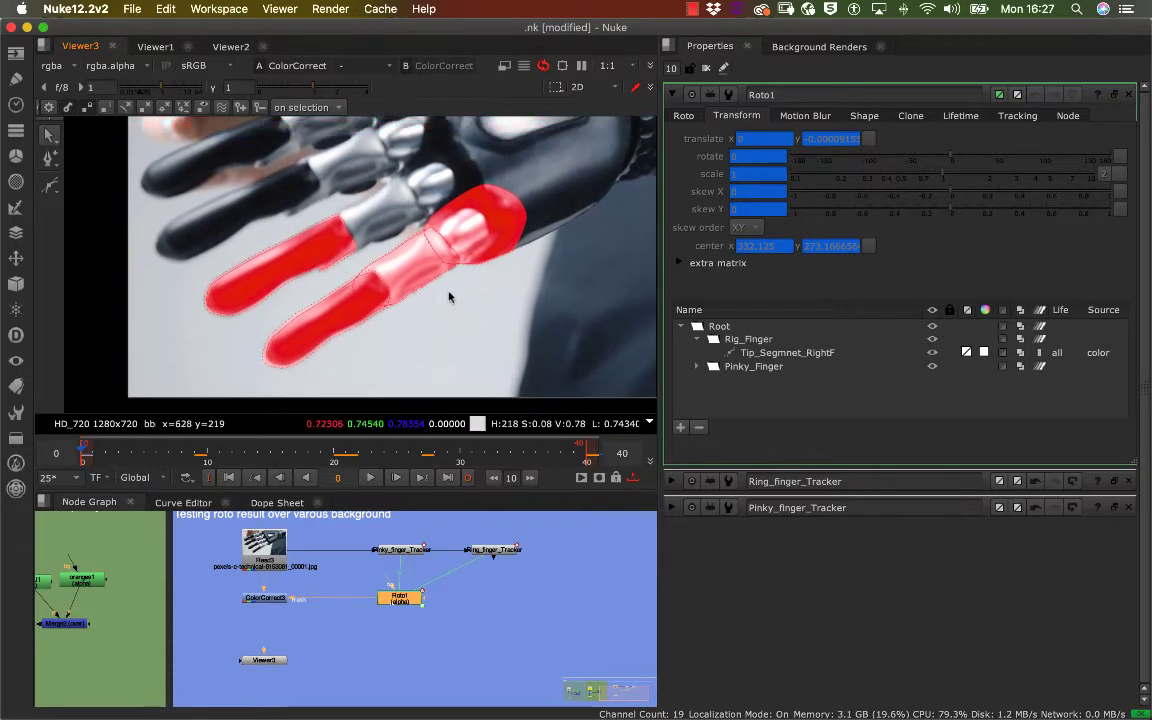
Step: Start a Bezier shape at frame 0 that overlaps the ring fingertip mask and follows the middle segment's upper edge, undoing the misplaced point
scroll(347, 329, "up", 2)
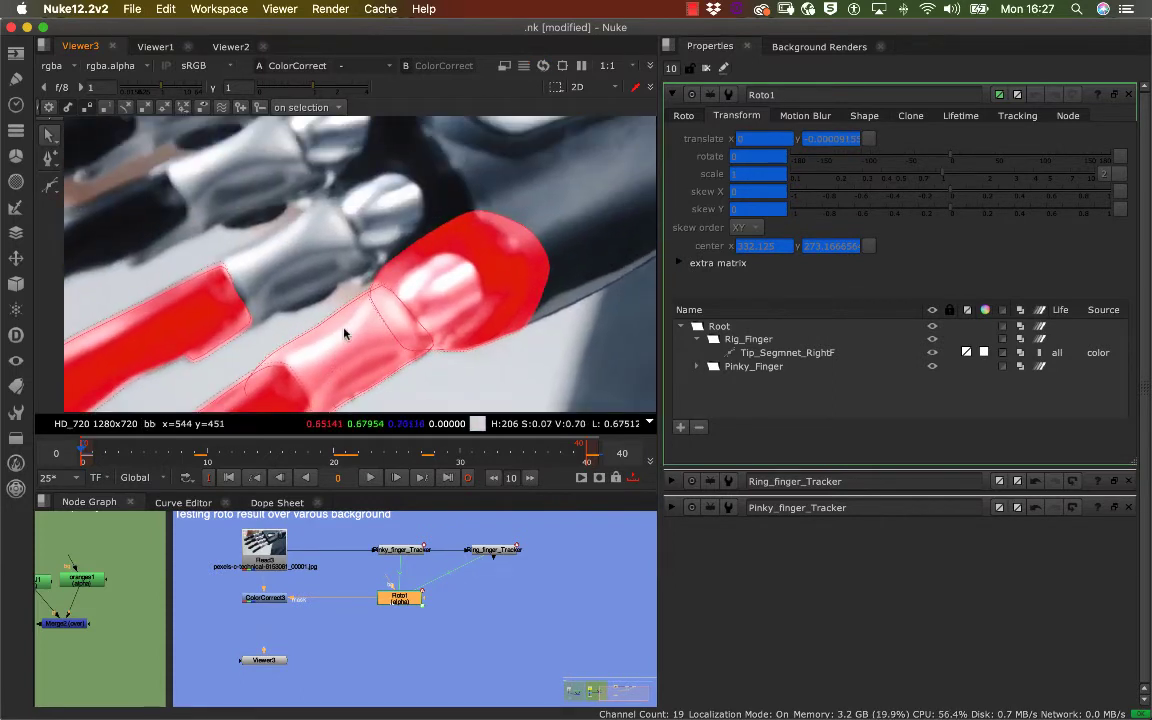
scroll(305, 316, "down", 3)
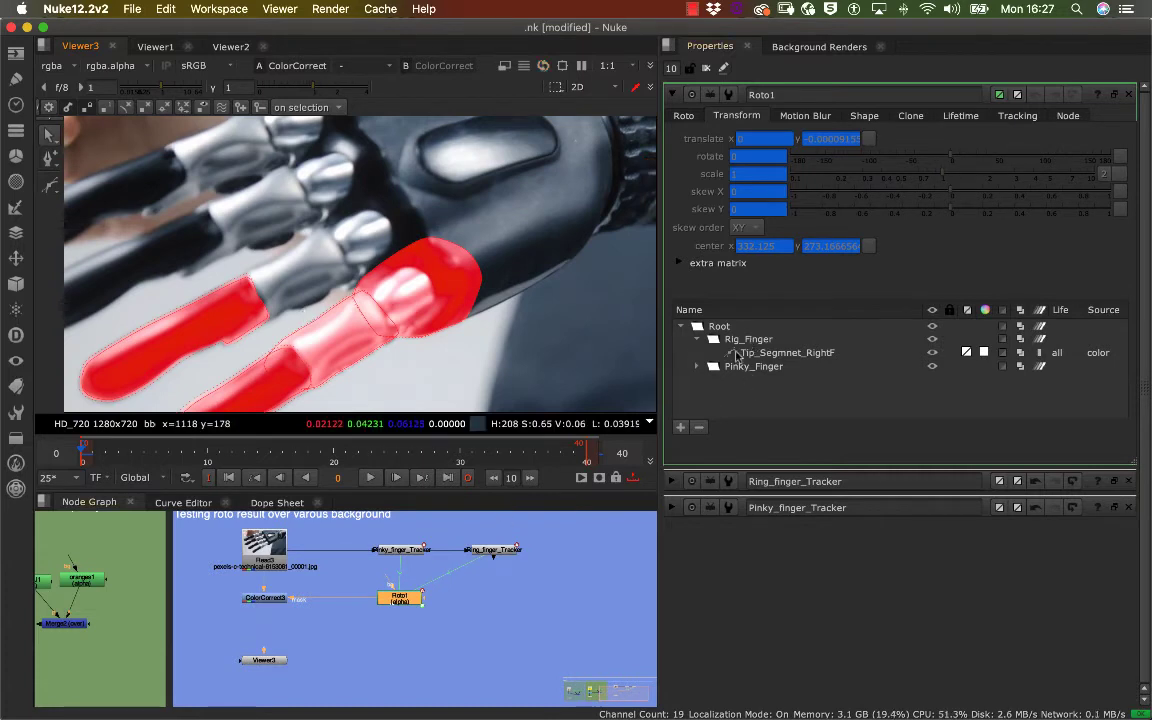
right_click(53, 188)
left_click(95, 184)
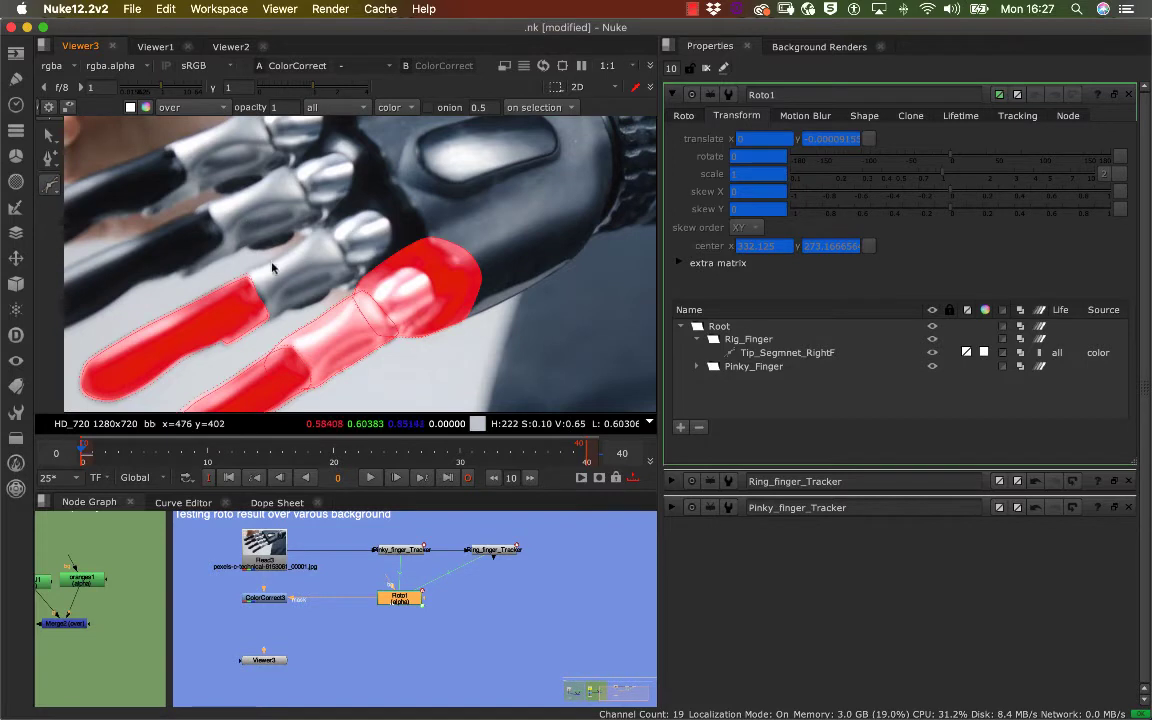
scroll(278, 262, "up", 5)
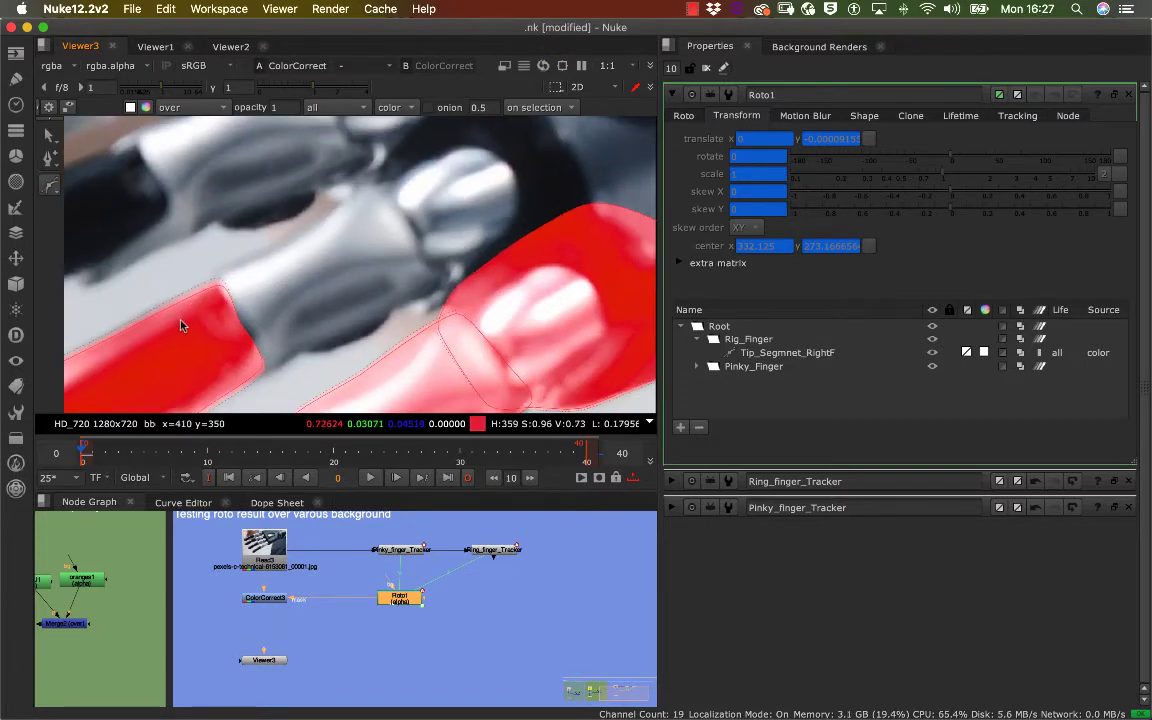
left_click(181, 321)
left_click(188, 307)
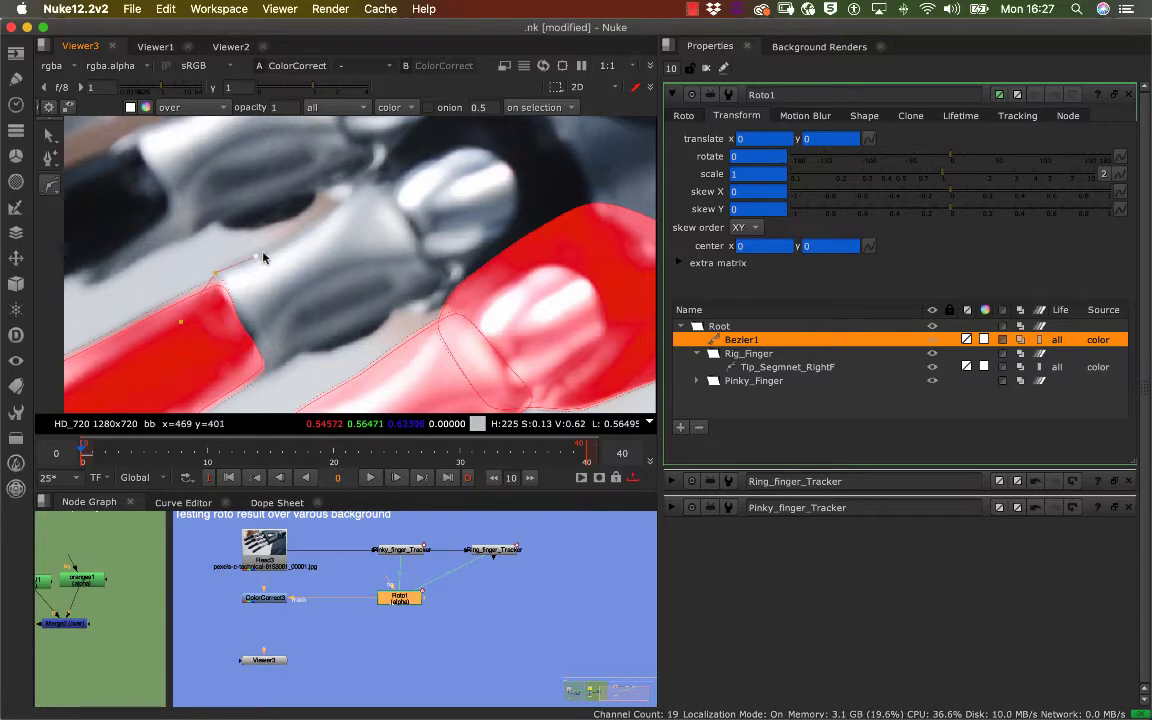
scroll(288, 236, "down", 5)
scroll(293, 238, "up", 3)
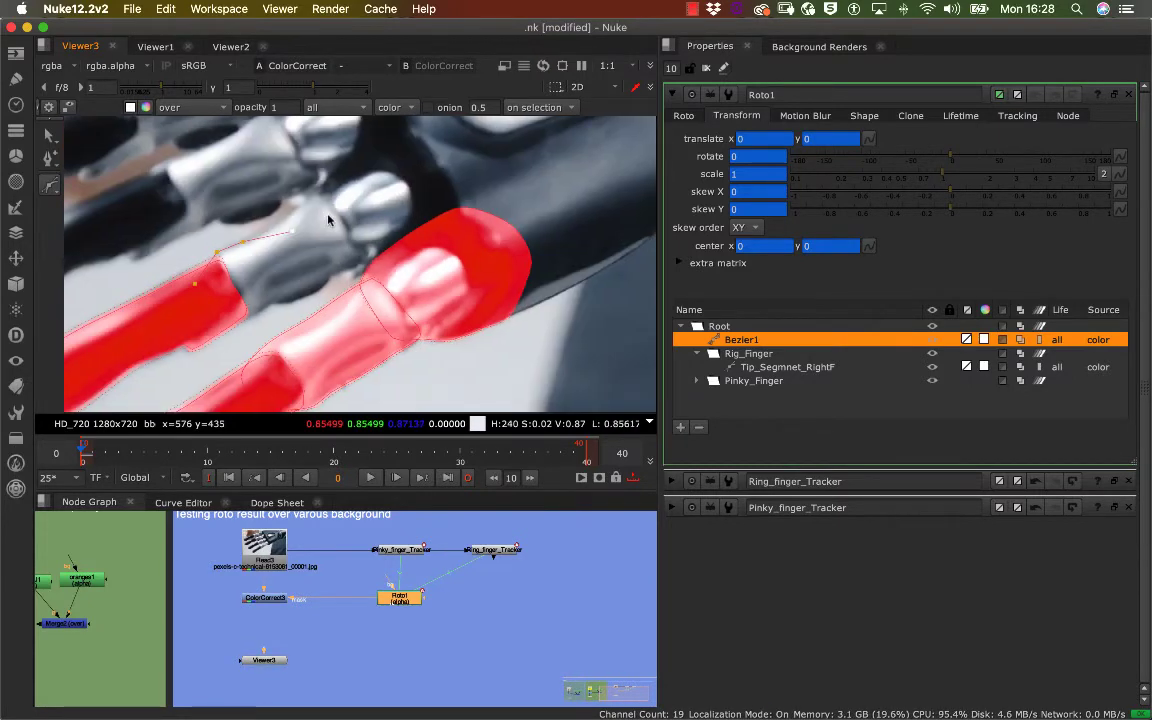
key("super+z")
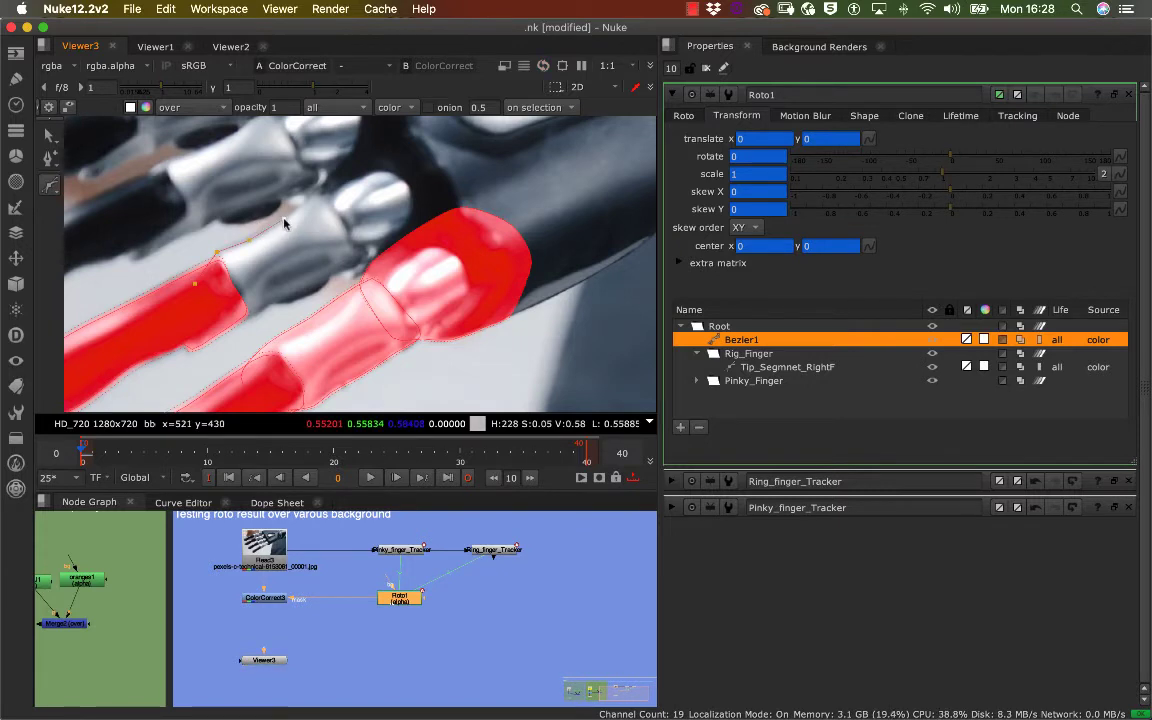
Step: Continue the Bezier around the knuckle joint and along the middle segment's lower edge, closing it inside the fingertip mask
left_click(343, 212)
left_click(357, 237)
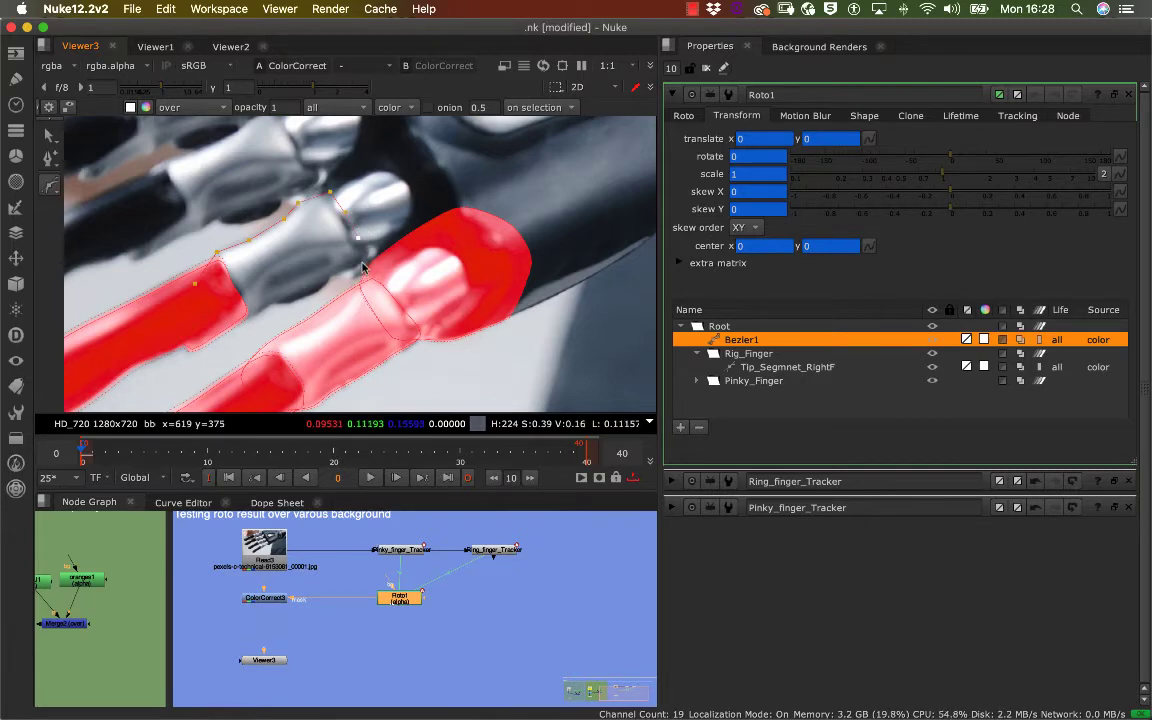
scroll(321, 244, "up", 5)
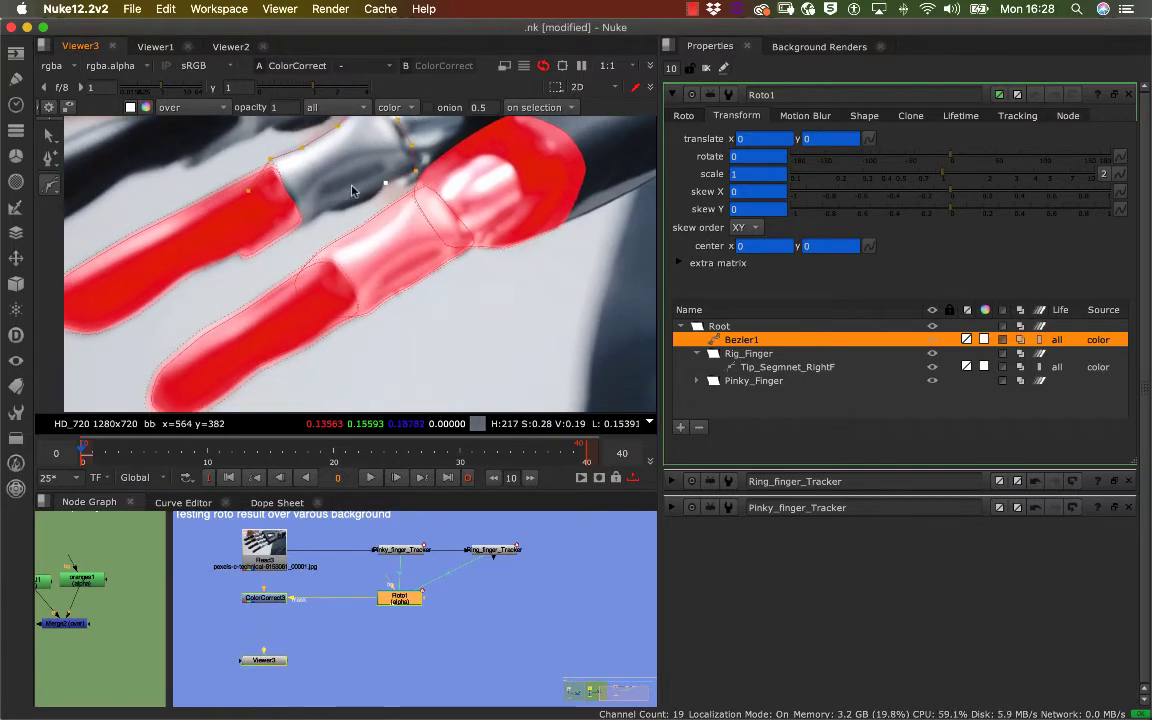
scroll(378, 184, "up", 1)
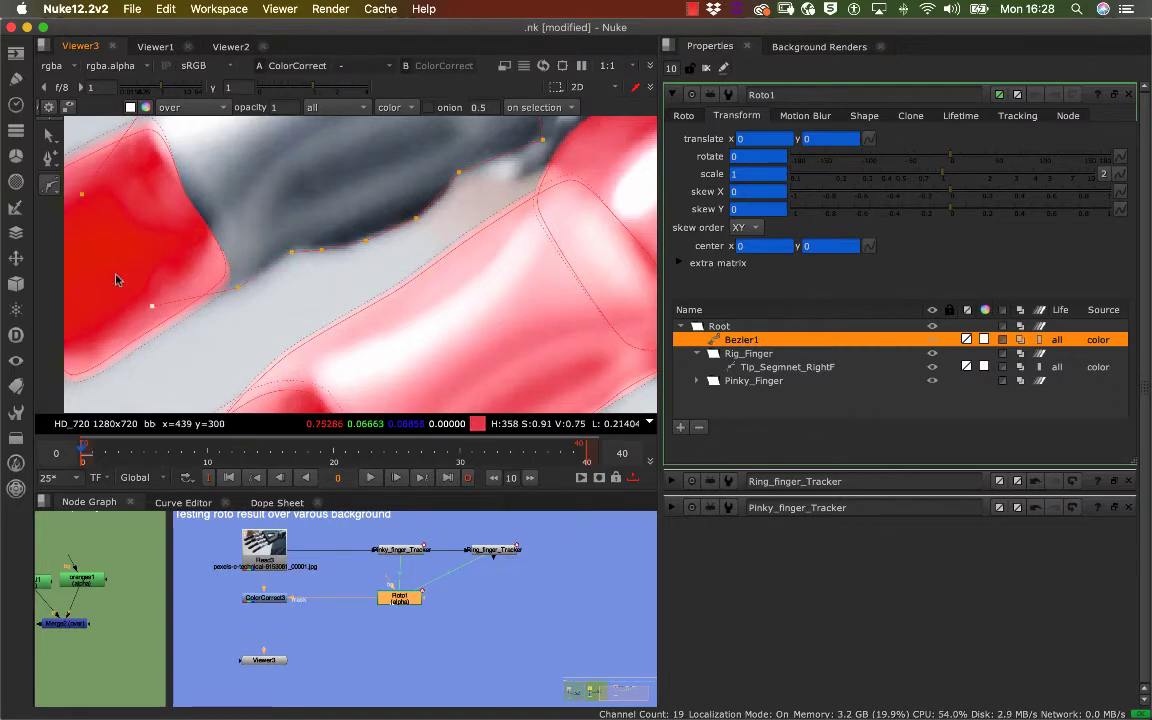
scroll(121, 316, "down", 5)
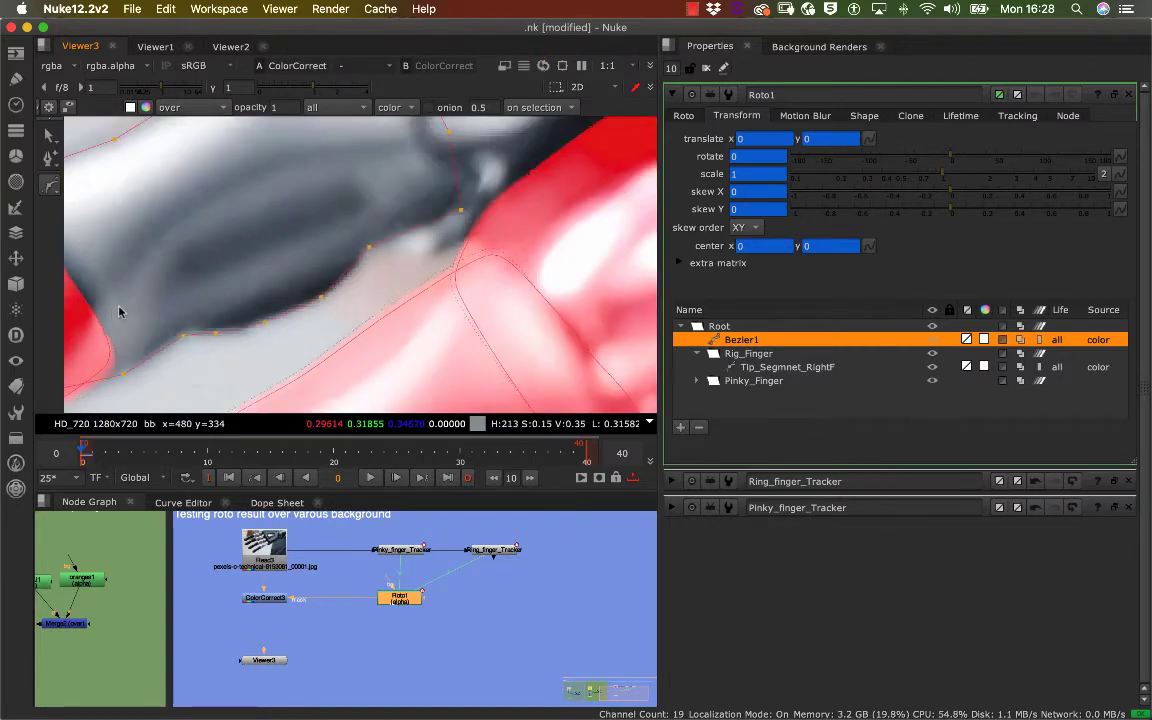
scroll(206, 276, "up", 5)
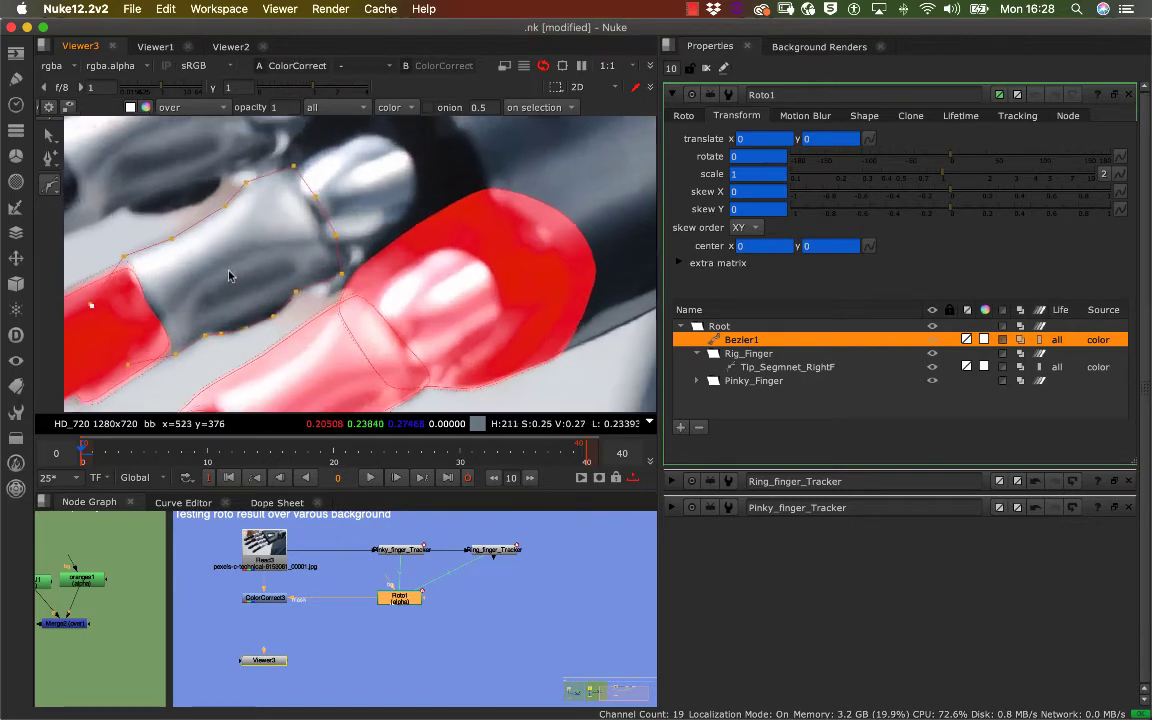
scroll(212, 281, "down", 6)
scroll(208, 283, "up", 1)
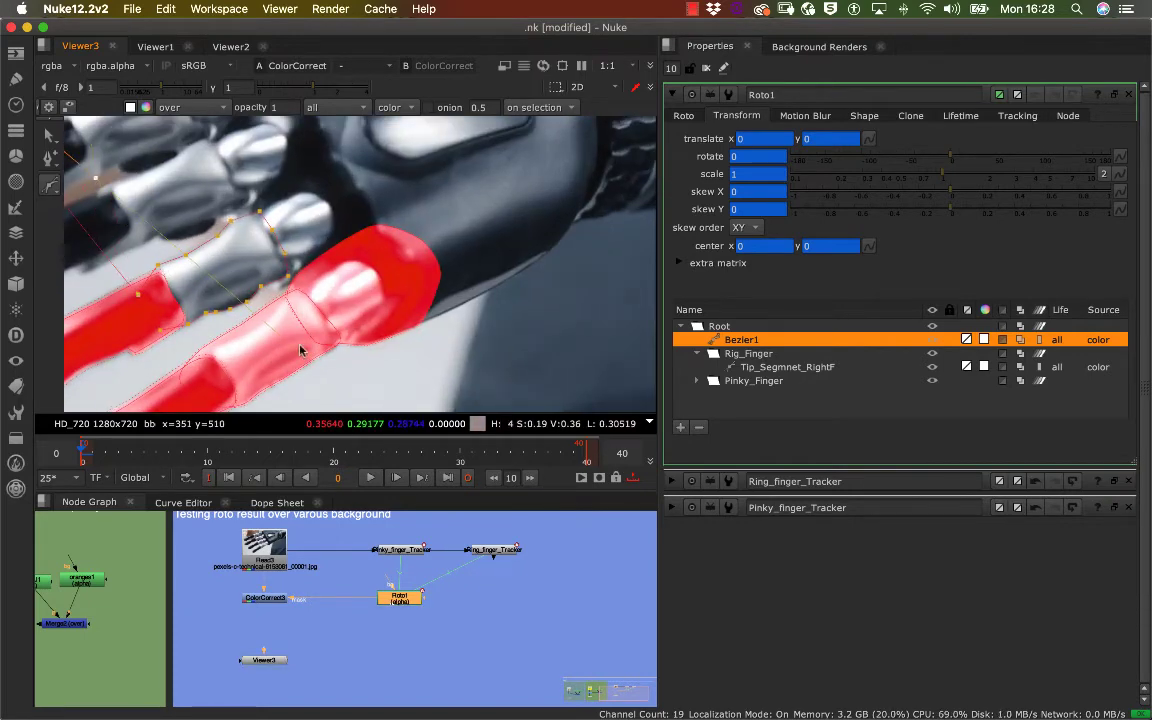
Step: Disable the Roto1 node briefly and re-enable it, inspecting the new middle segment shape
scroll(184, 281, "down", 5)
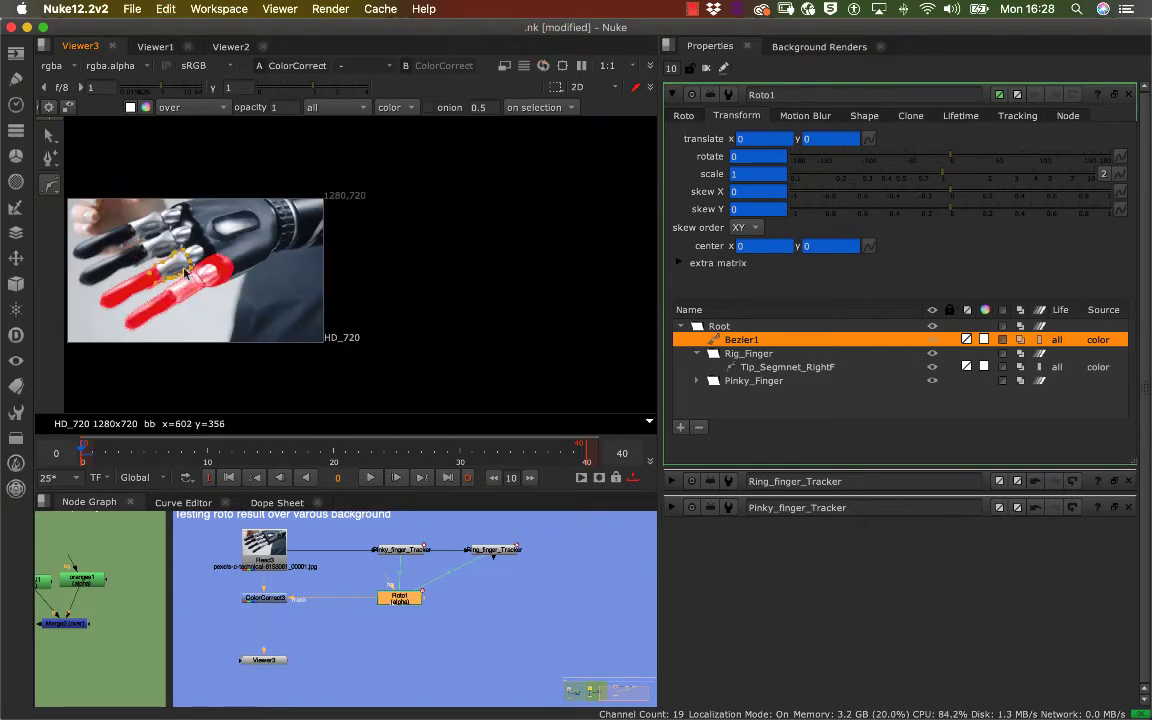
scroll(190, 266, "up", 8)
key("d")
key("d")
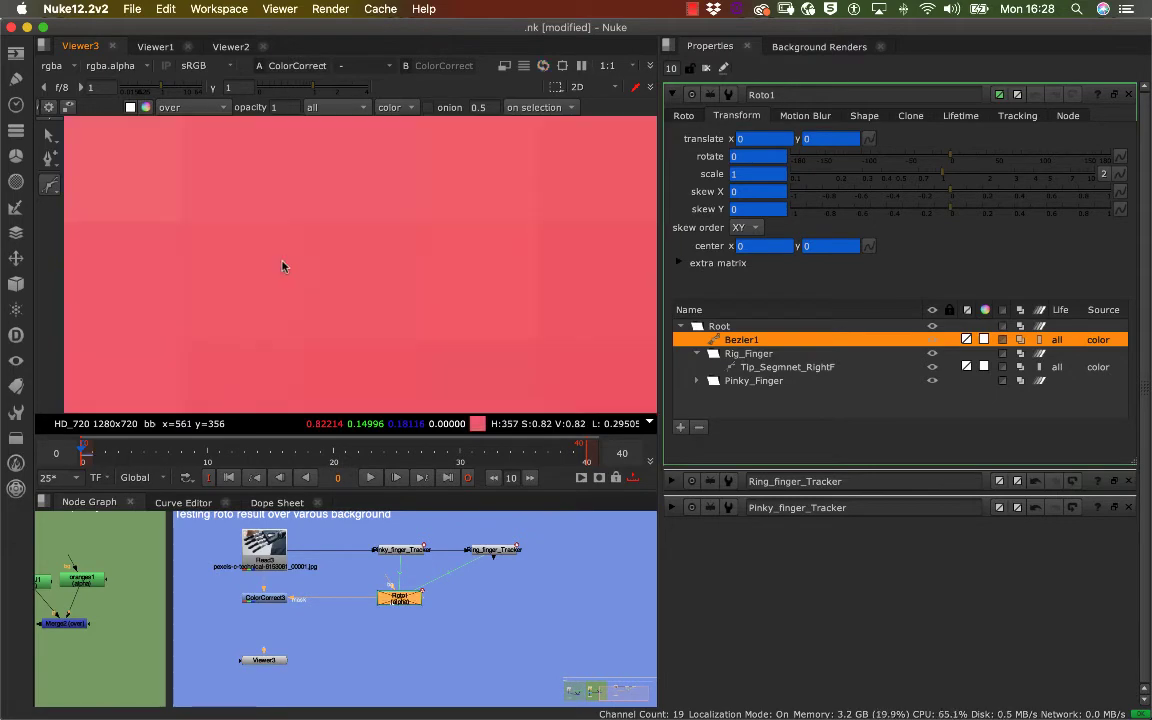
scroll(284, 249, "down", 3)
scroll(284, 230, "up", 6)
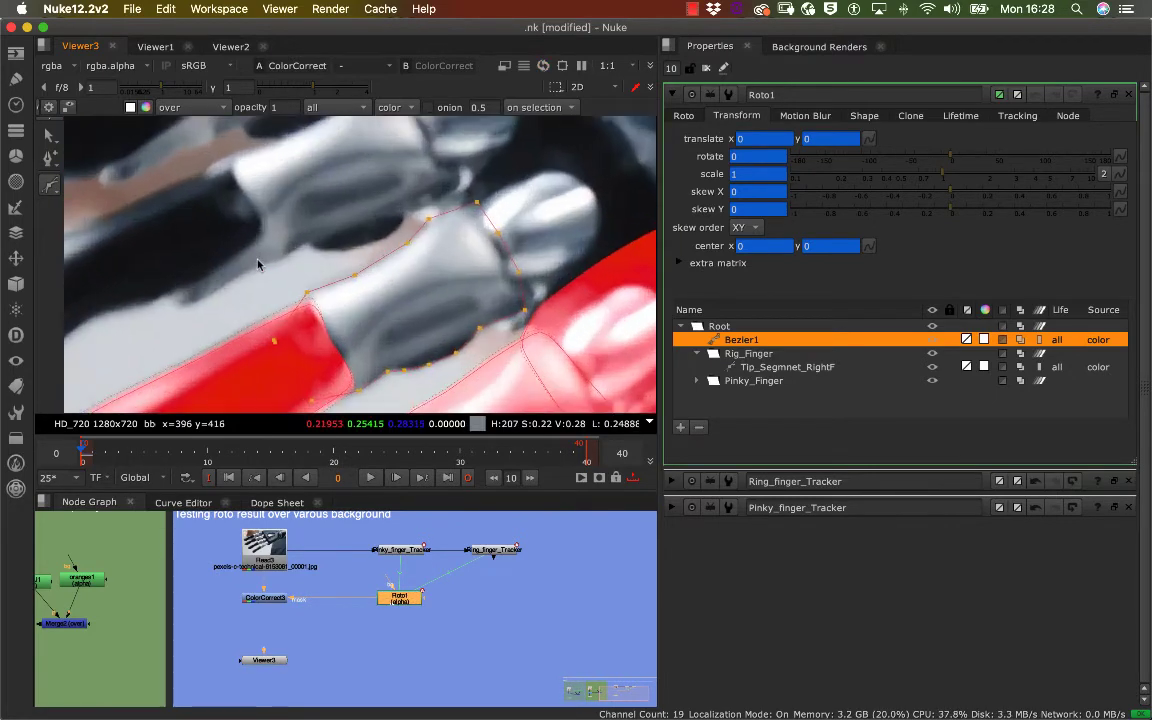
Step: Leave Bezier drawing mode, select all points of the ring finger's middle-segment shape and smooth them
scroll(250, 208, "down", 3)
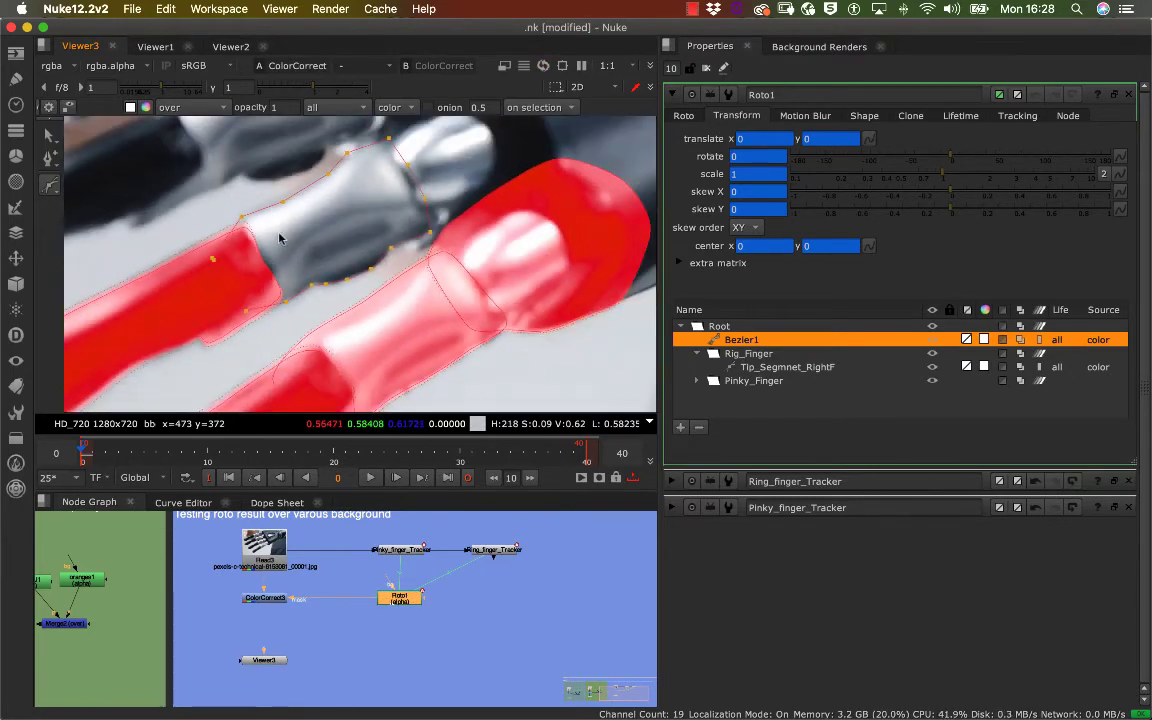
scroll(289, 238, "up", 6)
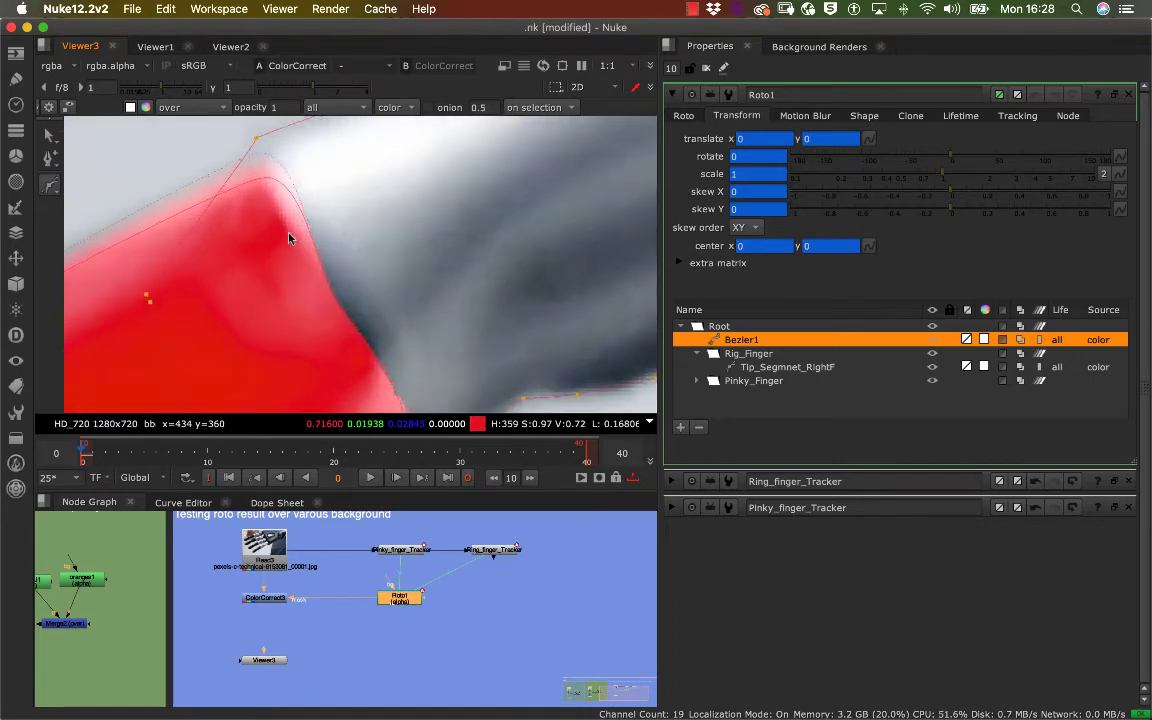
key("q")
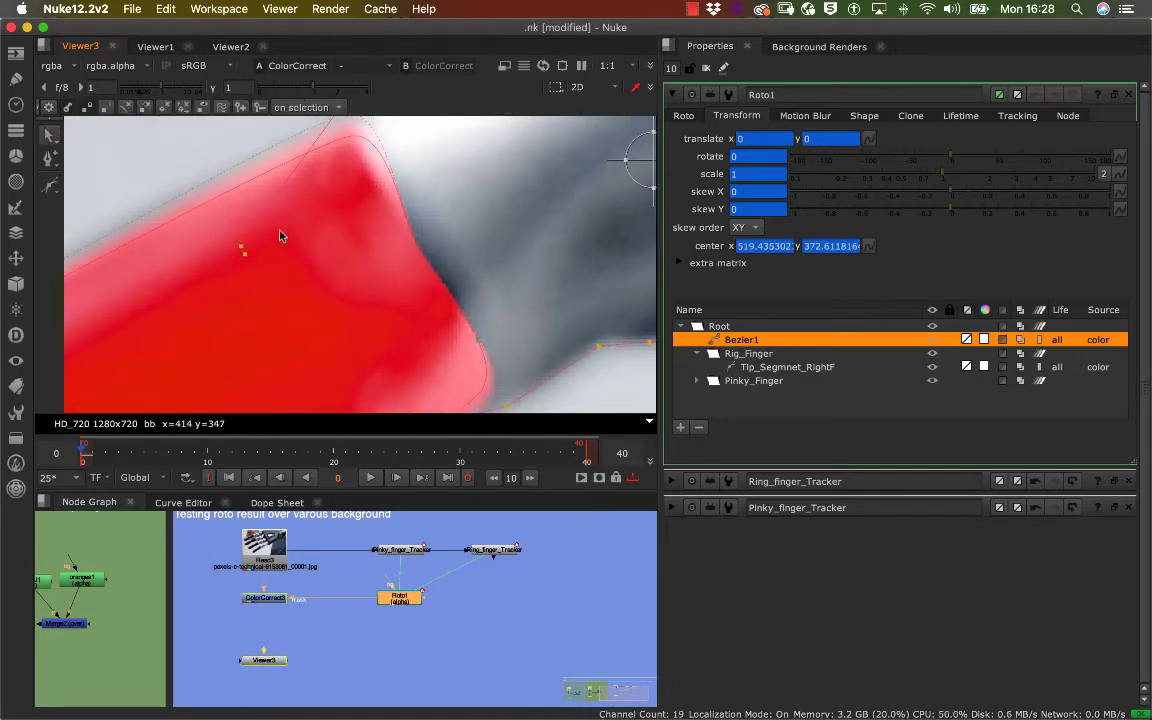
scroll(285, 234, "up", 4)
scroll(285, 234, "down", 5)
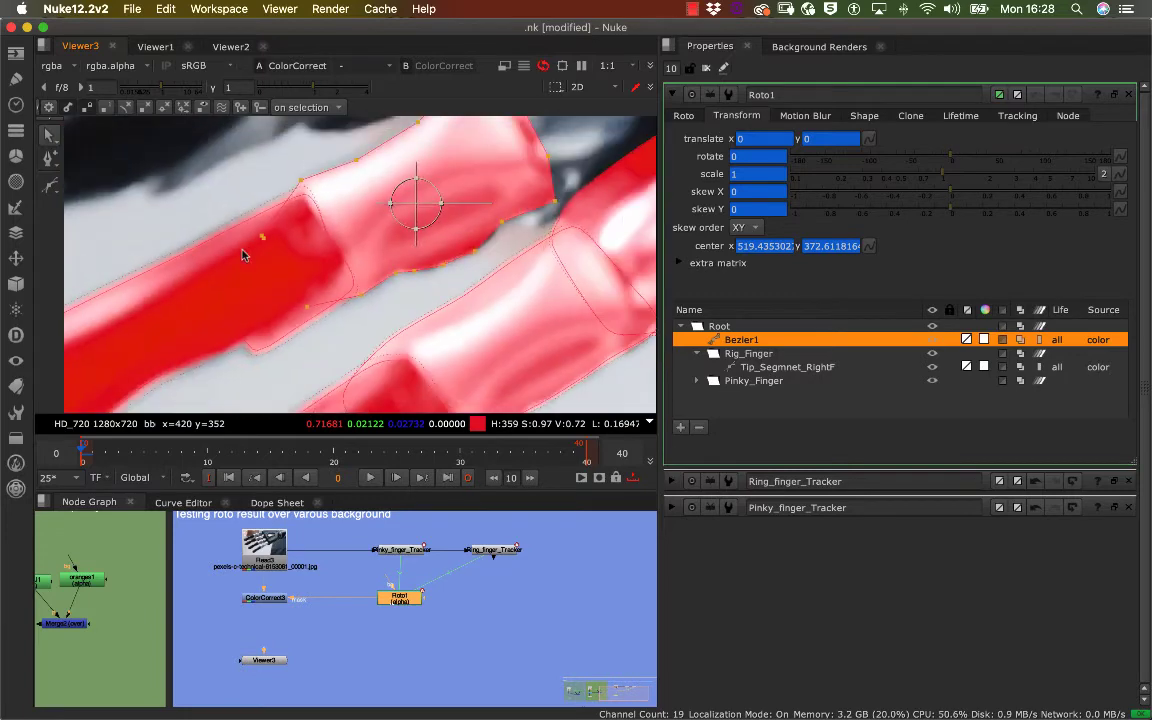
middle_click_drag(215, 213, 200, 239)
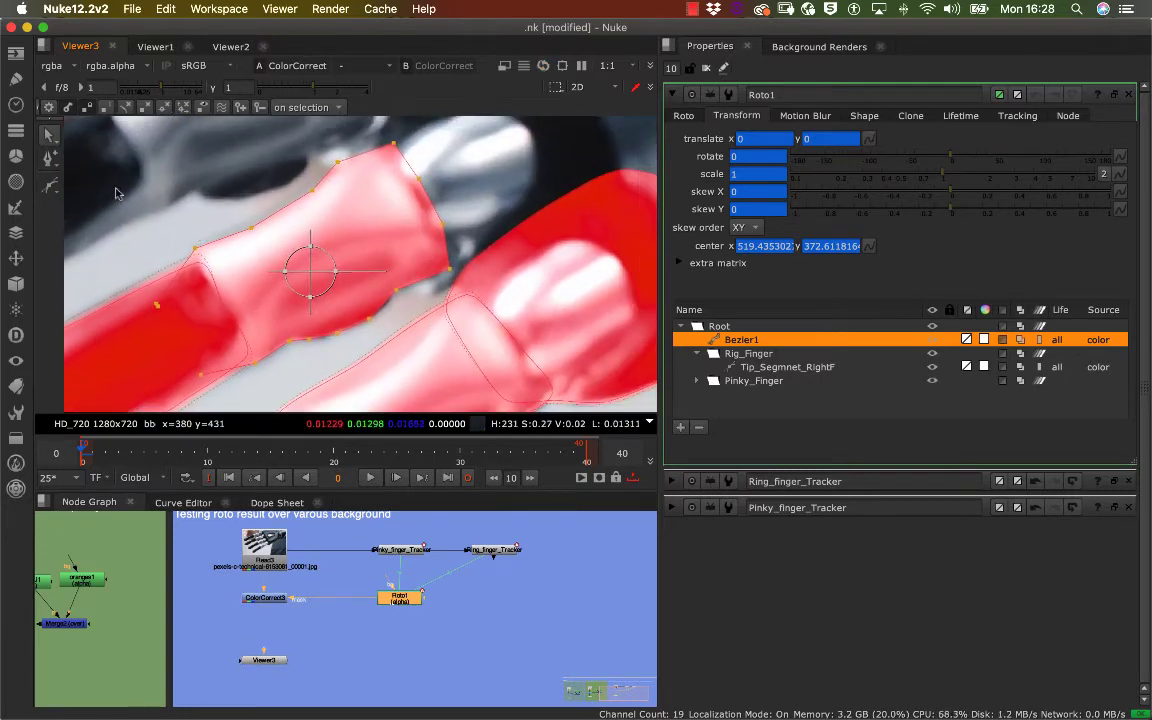
left_click_drag(116, 186, 450, 387)
scroll(463, 211, "down", 4)
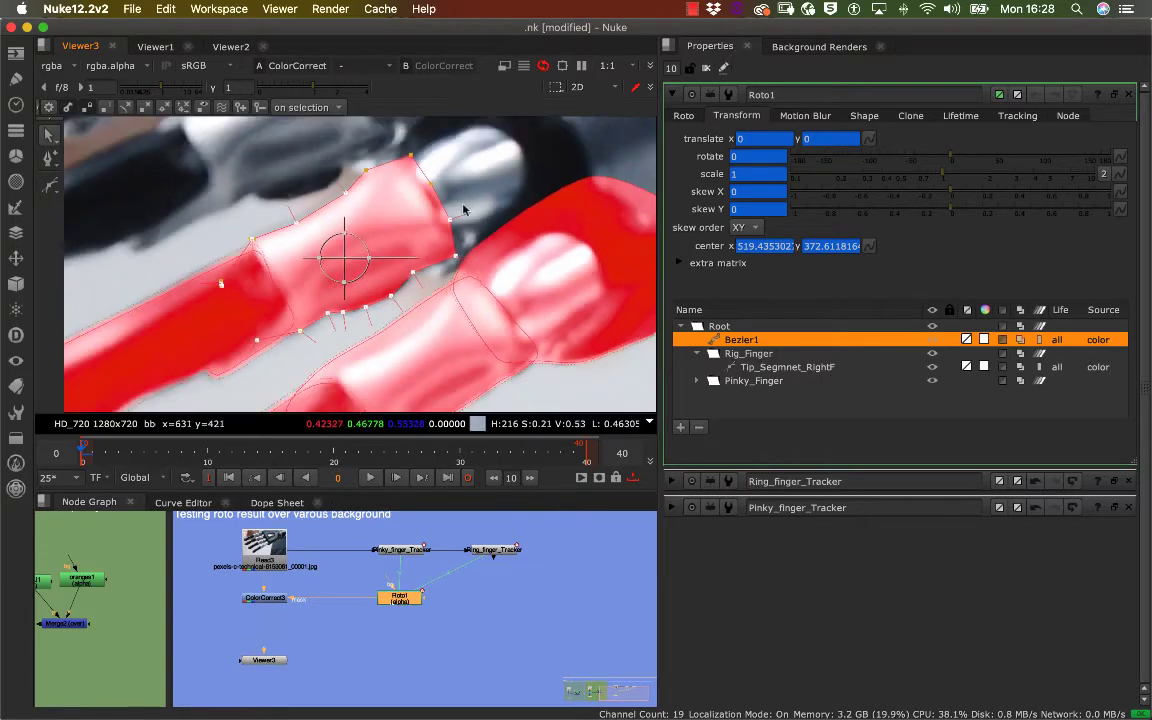
scroll(462, 211, "up", 1)
scroll(463, 211, "down", 2)
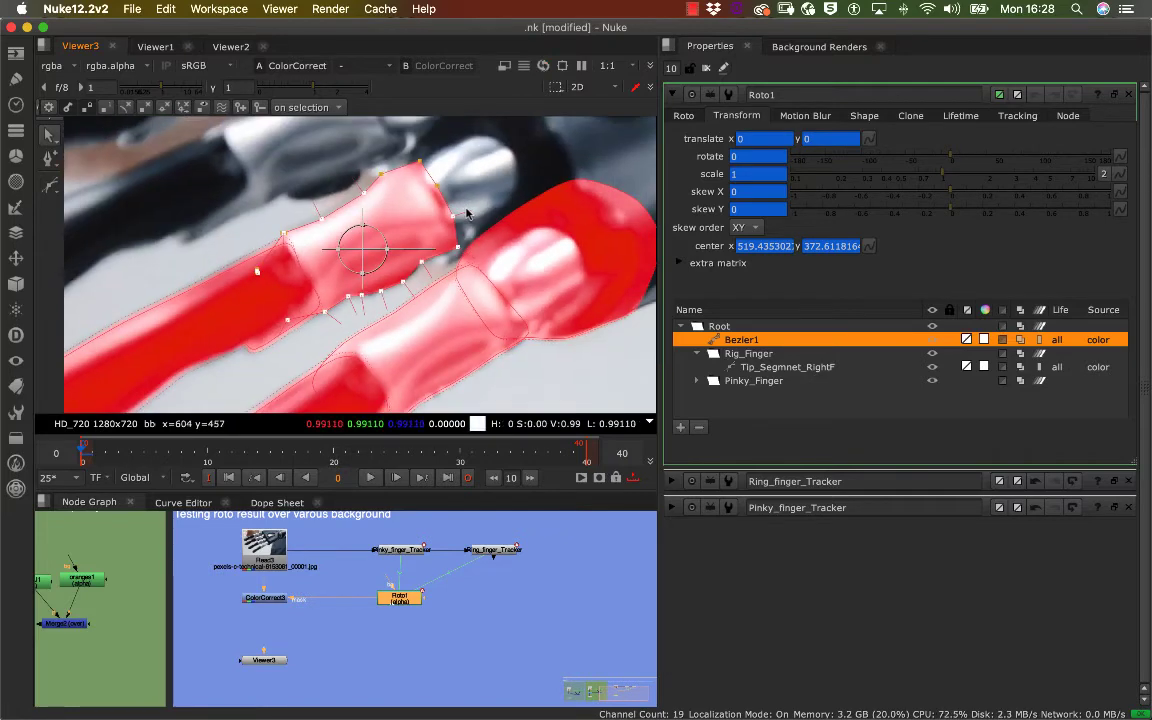
left_click_drag(460, 134, 190, 359)
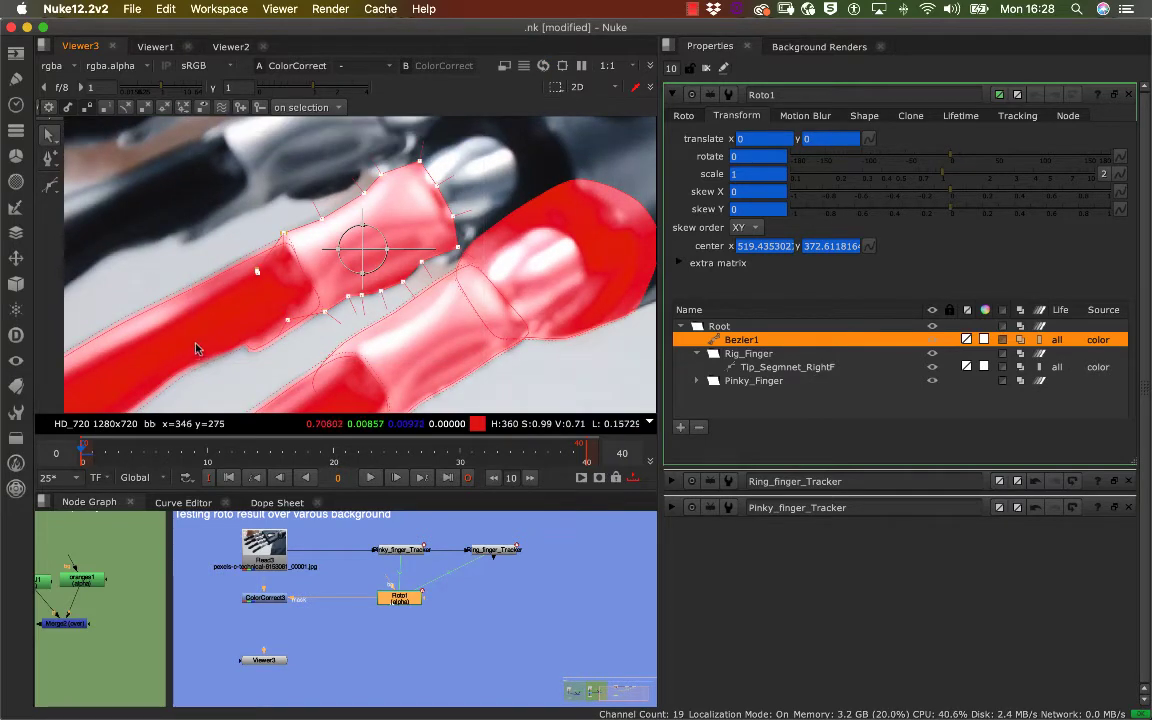
left_click_drag(416, 236, 467, 228)
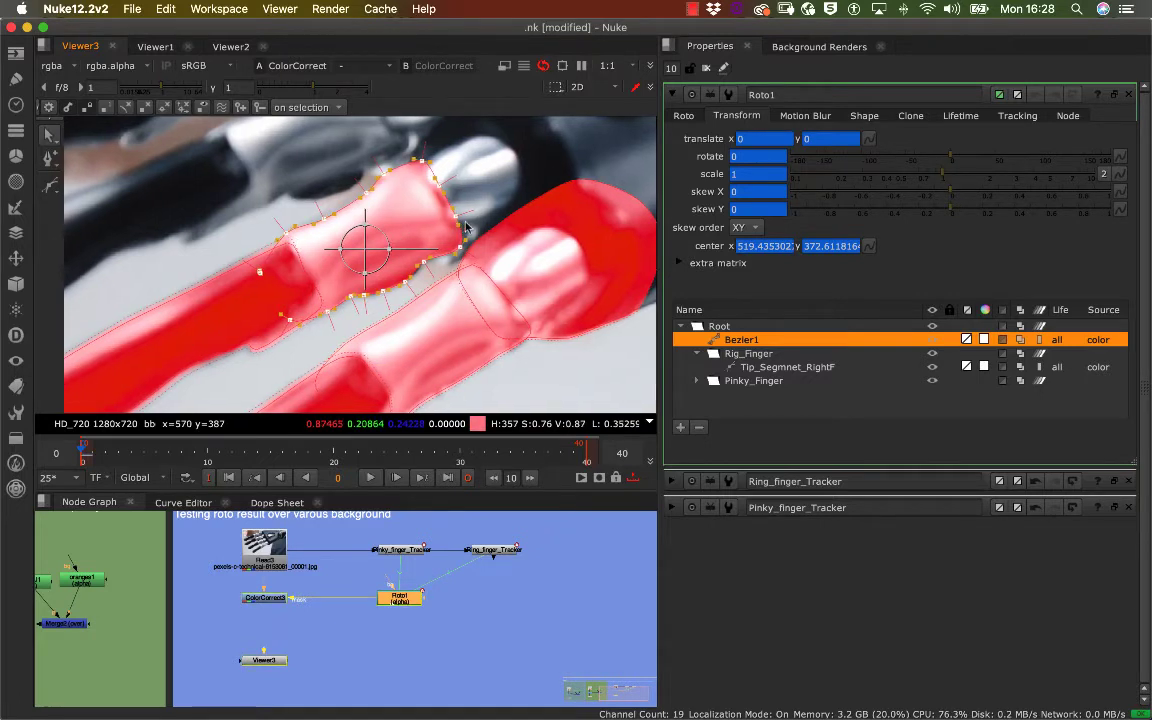
Step: Move the shape's lower-edge point onto the finger contour, disable ColorCorrect3 to hide the red overlay, and reselect Roto1
scroll(465, 228, "up", 5)
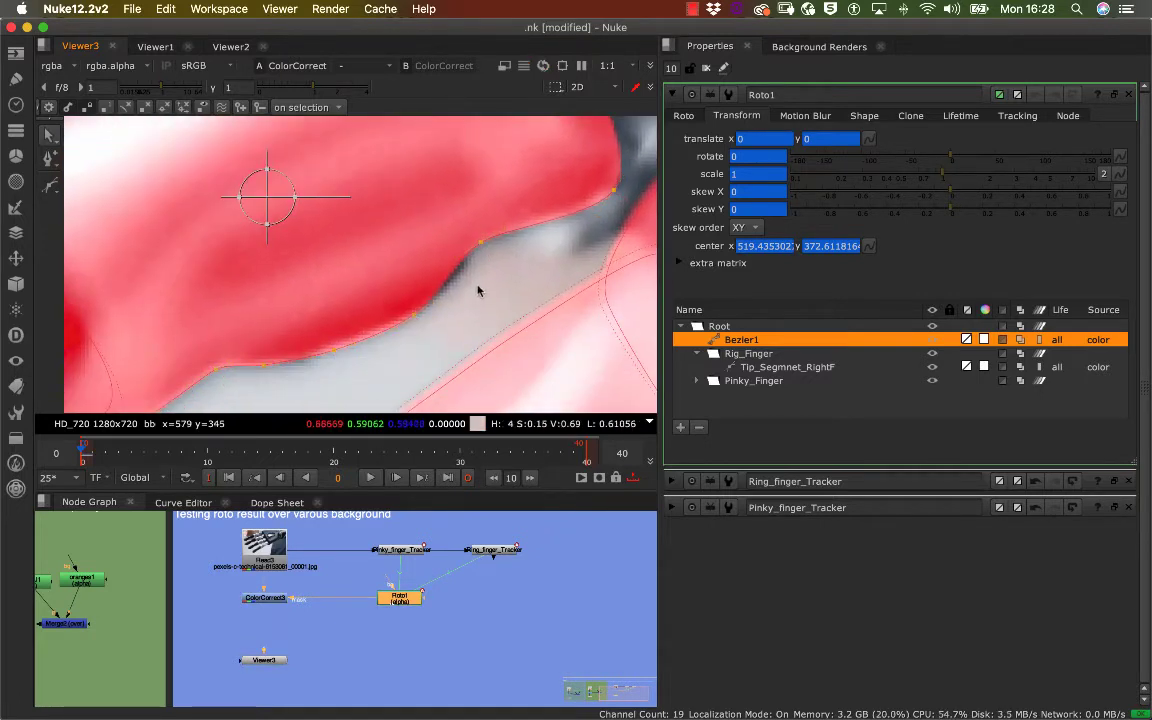
left_click(481, 244)
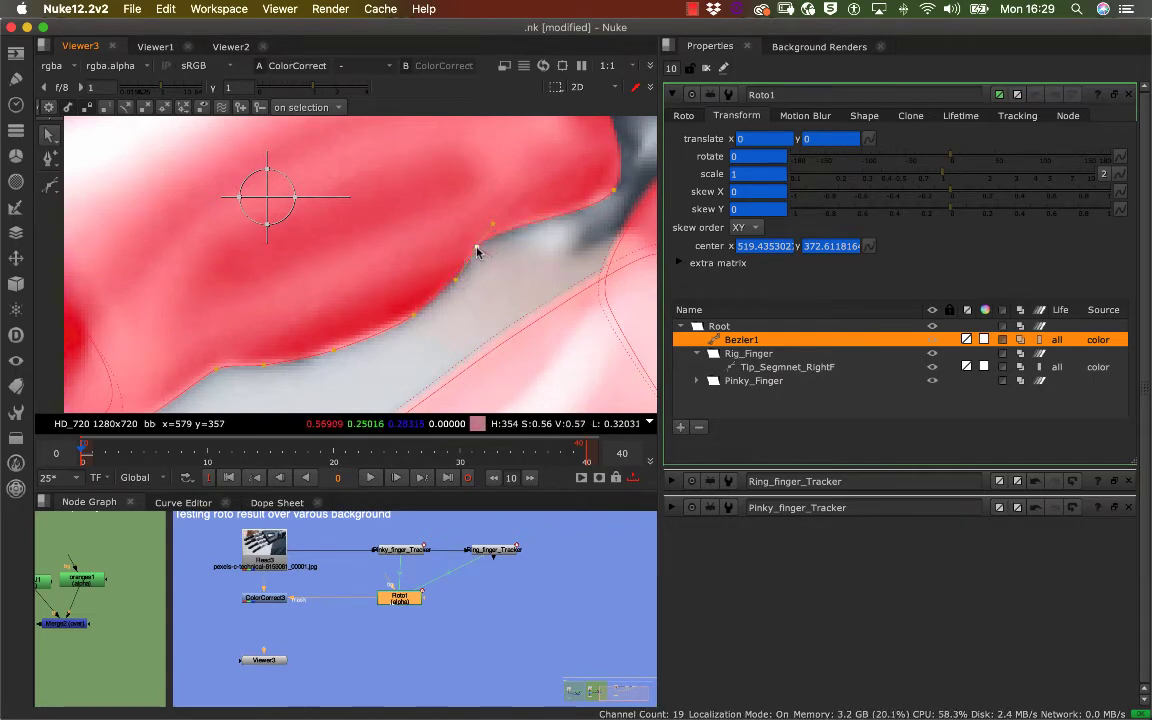
left_click(268, 598)
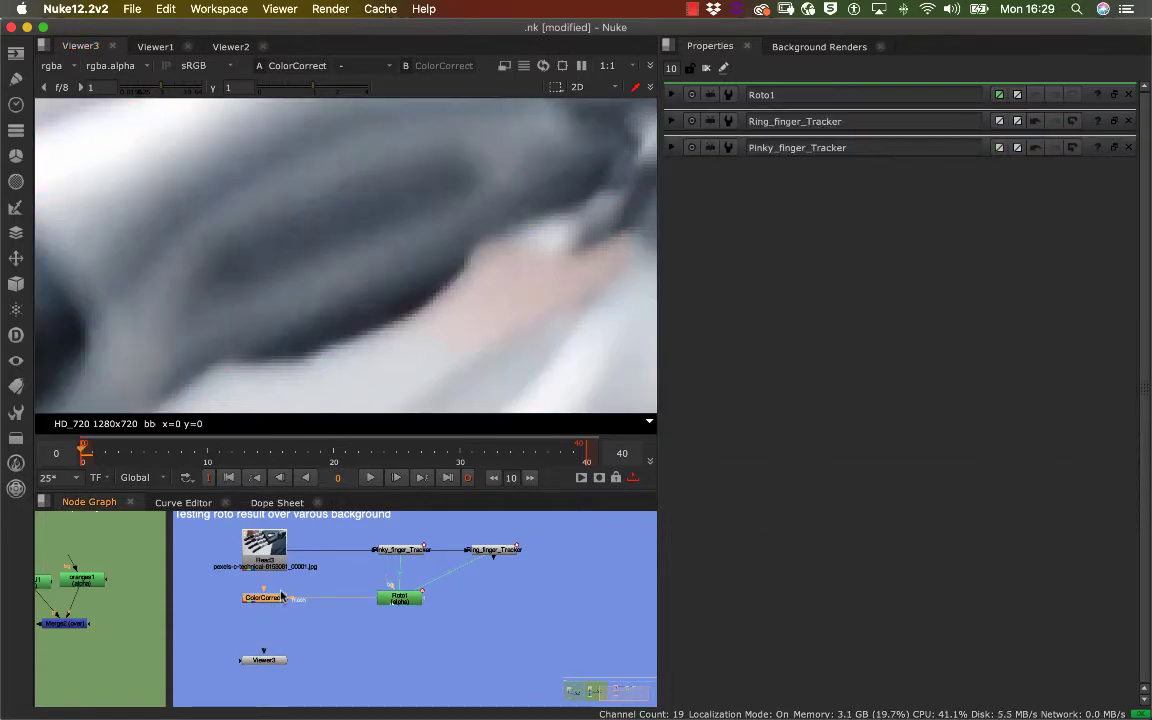
left_click(399, 598)
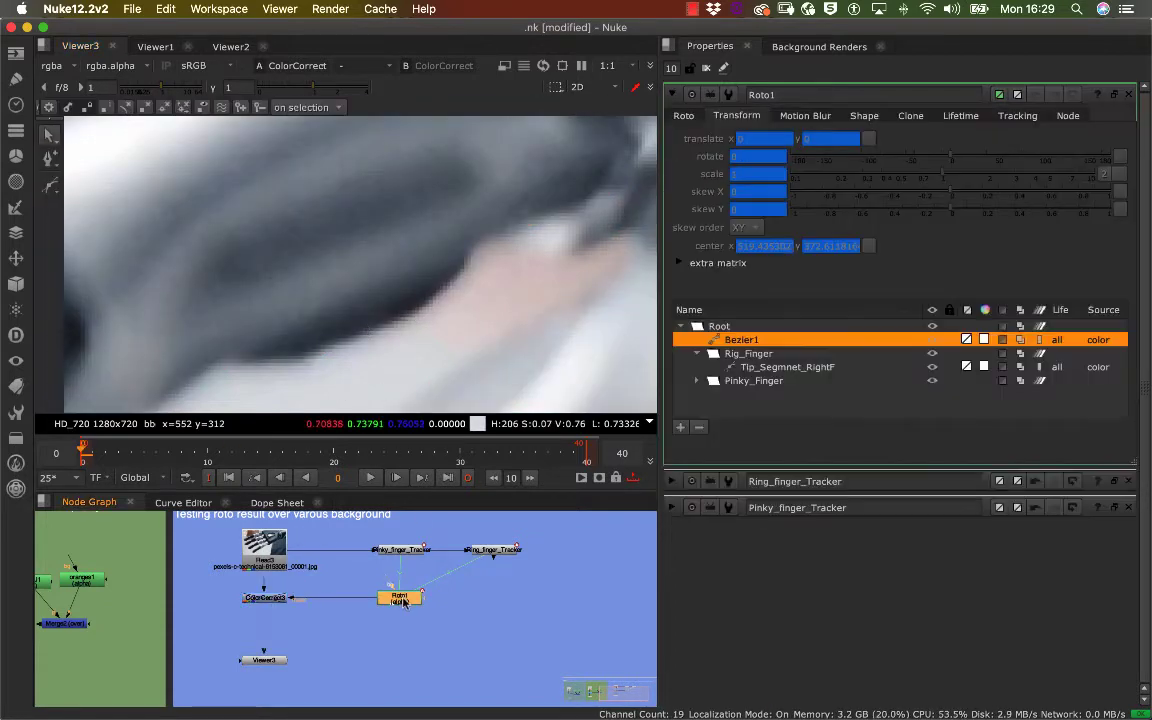
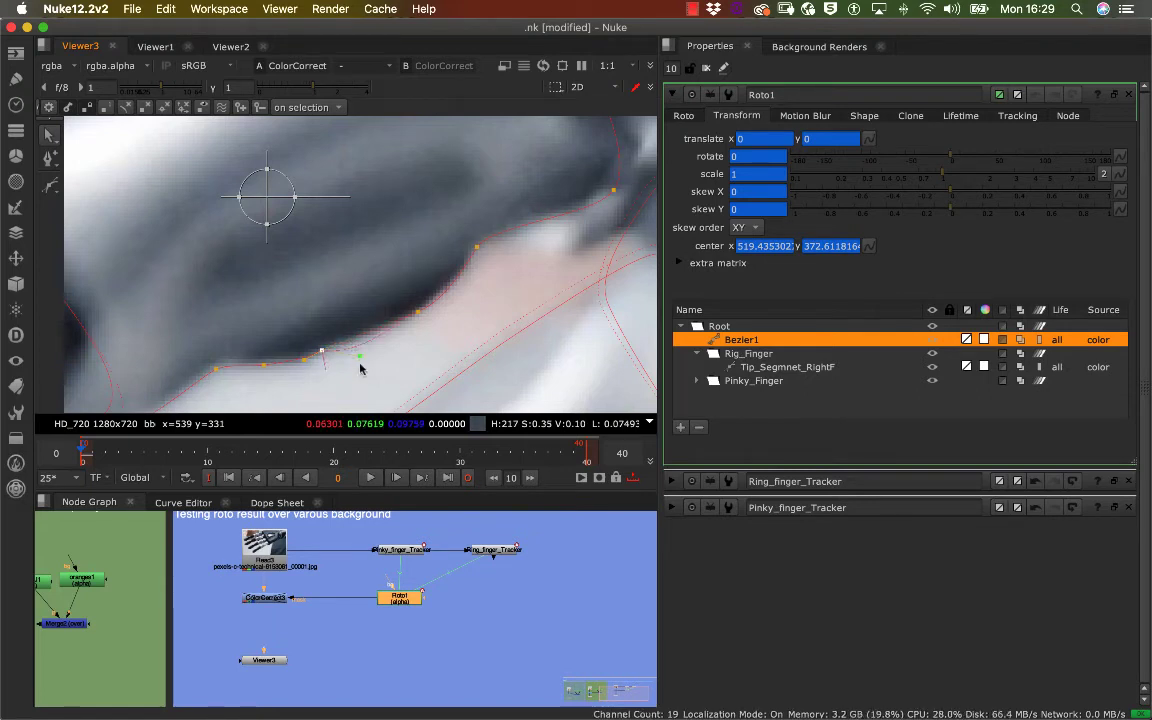
Step: Adjust the points and tangents along the middle segment's lower edge toward the fingertip joint so the curve follows the finger
left_click_drag(361, 369, 342, 315)
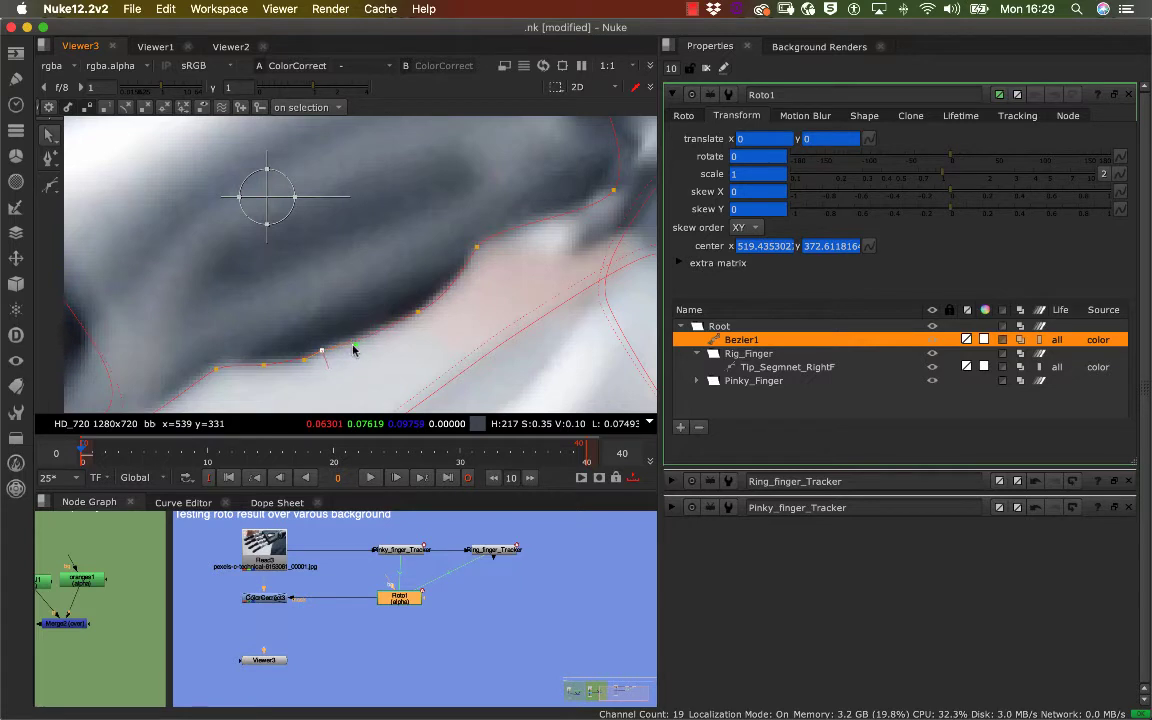
left_click(258, 366)
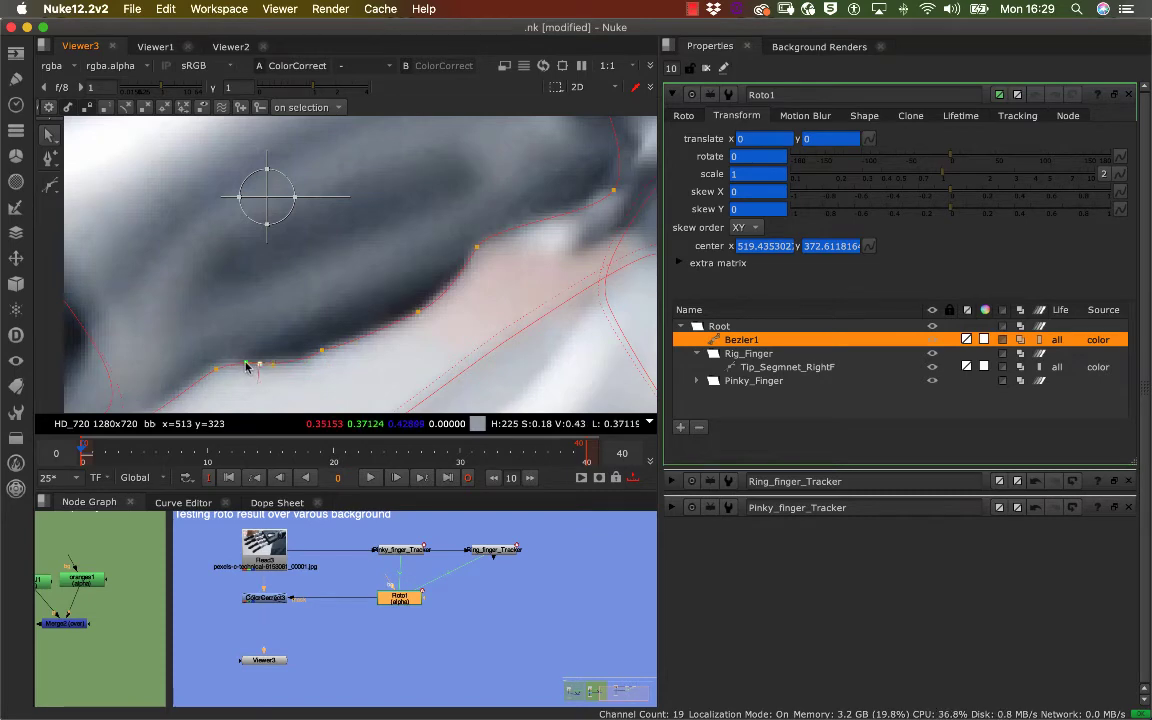
middle_click_drag(244, 377, 419, 233)
left_click(309, 279, "alt+super")
scroll(310, 279, "down", 2)
scroll(312, 290, "up", 3)
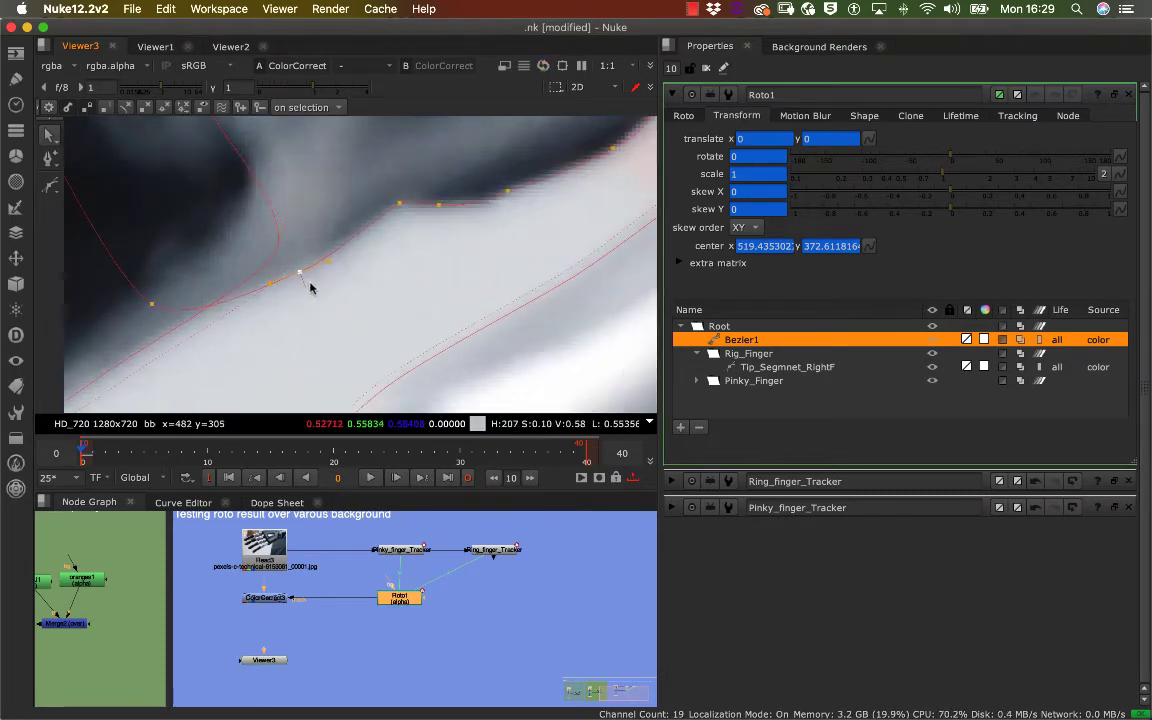
Step: Advance to frame 5 to compare the middle-segment shape with the ring finger, and return to frame 0
scroll(315, 286, "down", 1)
key("Right")
key("Right")
key("Right")
key("Right")
key("Right")
scroll(353, 343, "up", 5)
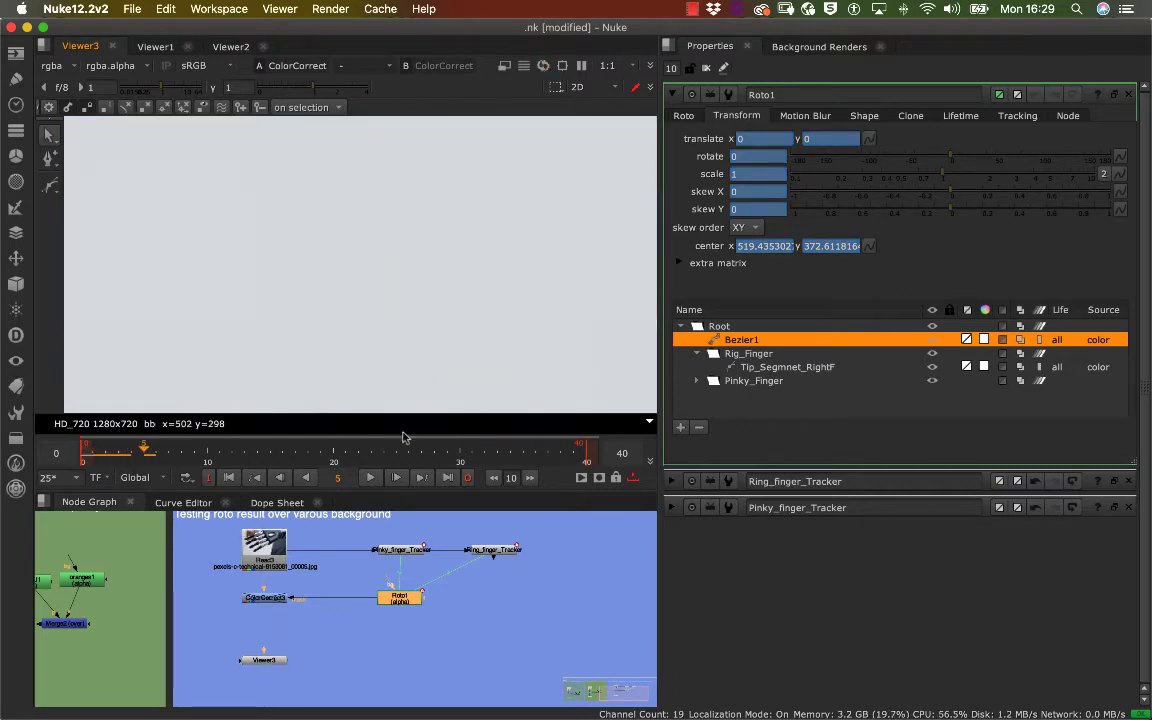
scroll(408, 276, "down", 5)
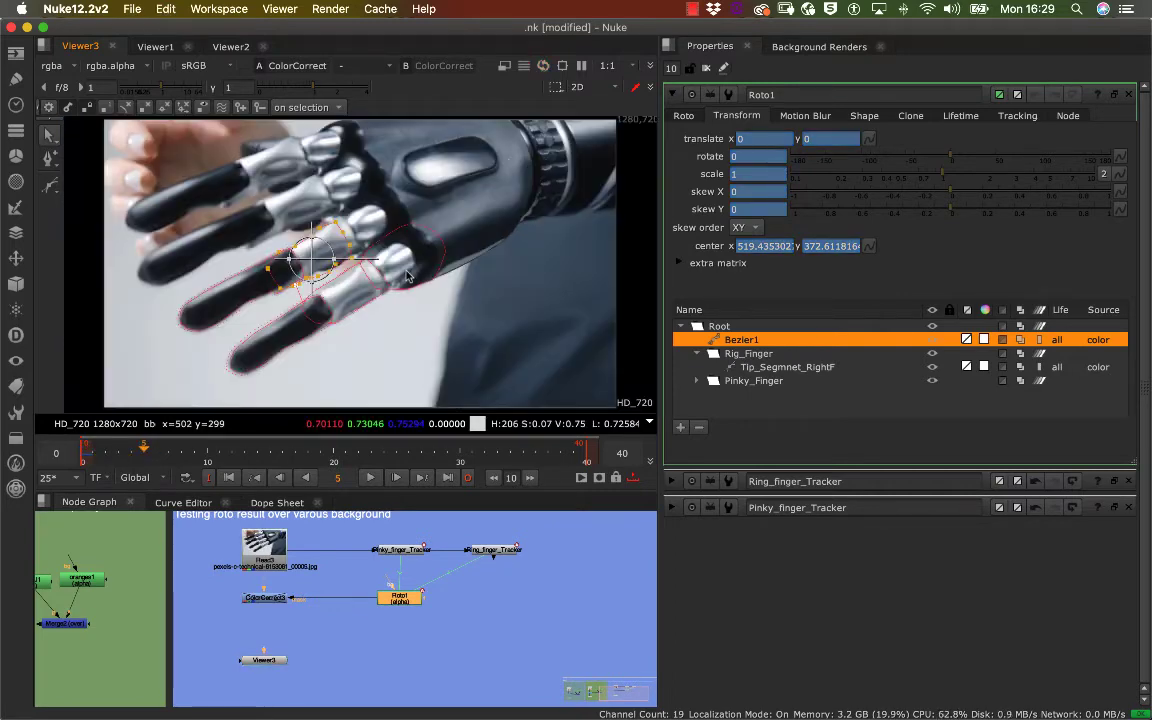
scroll(342, 266, "up", 5)
scroll(527, 309, "down", 3)
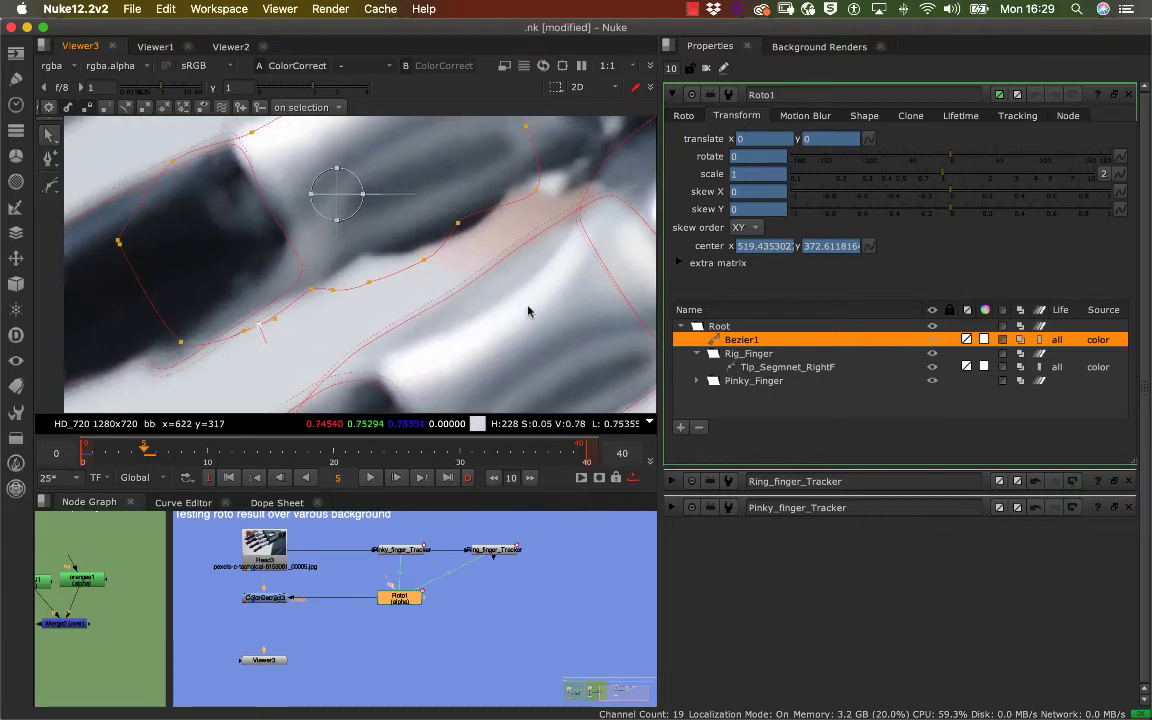
left_click(346, 310)
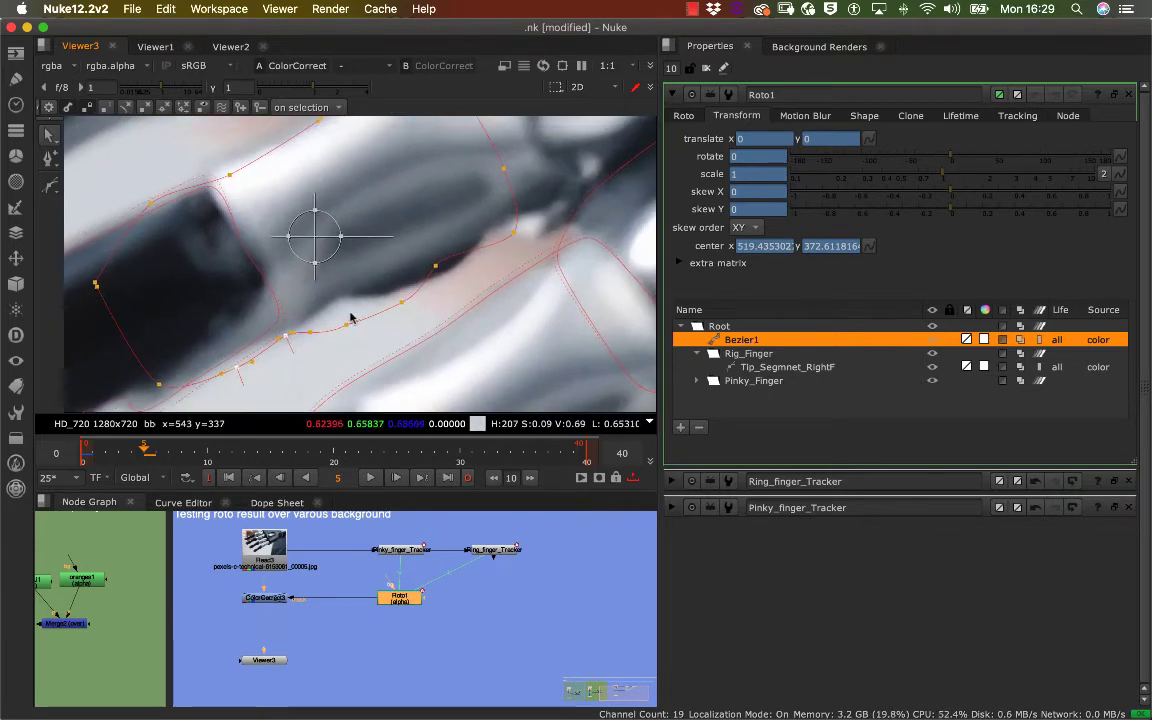
key("f")
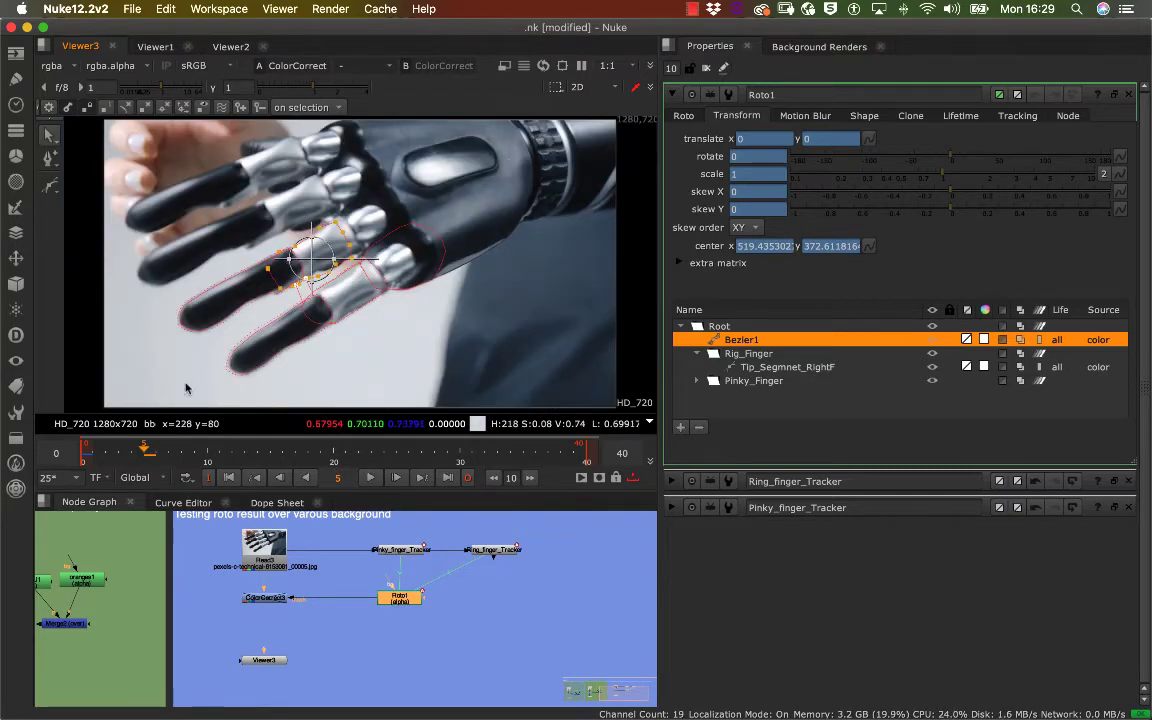
left_click_drag(143, 453, 81, 457)
Step: Refine the points and tangents under the middle segment at frame 0 to match its dark lower contour
middle_click_drag(249, 273, 339, 245, "alt")
middle_click_drag(550, 302, 260, 254)
scroll(261, 253, "up", 1)
scroll(264, 253, "down", 1)
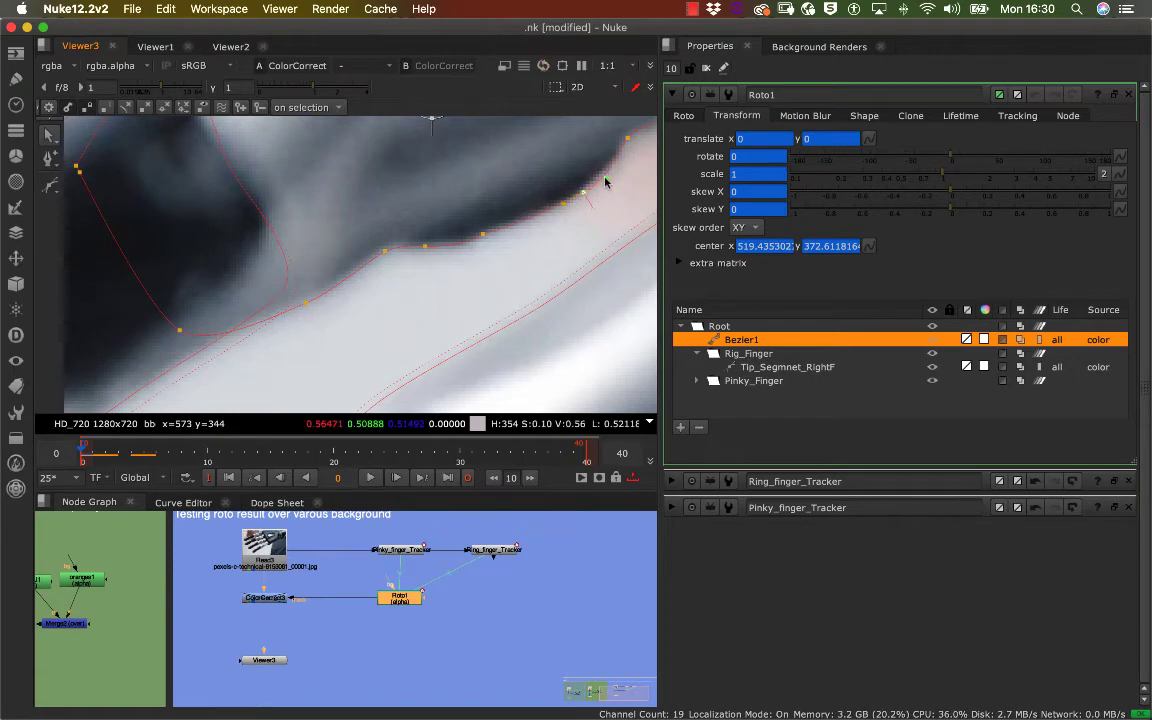
Step: Pull the feather points slightly outward along the middle segment's upper edge and adjust the curve up to the knuckle corner
middle_click_drag(335, 199, 356, 310)
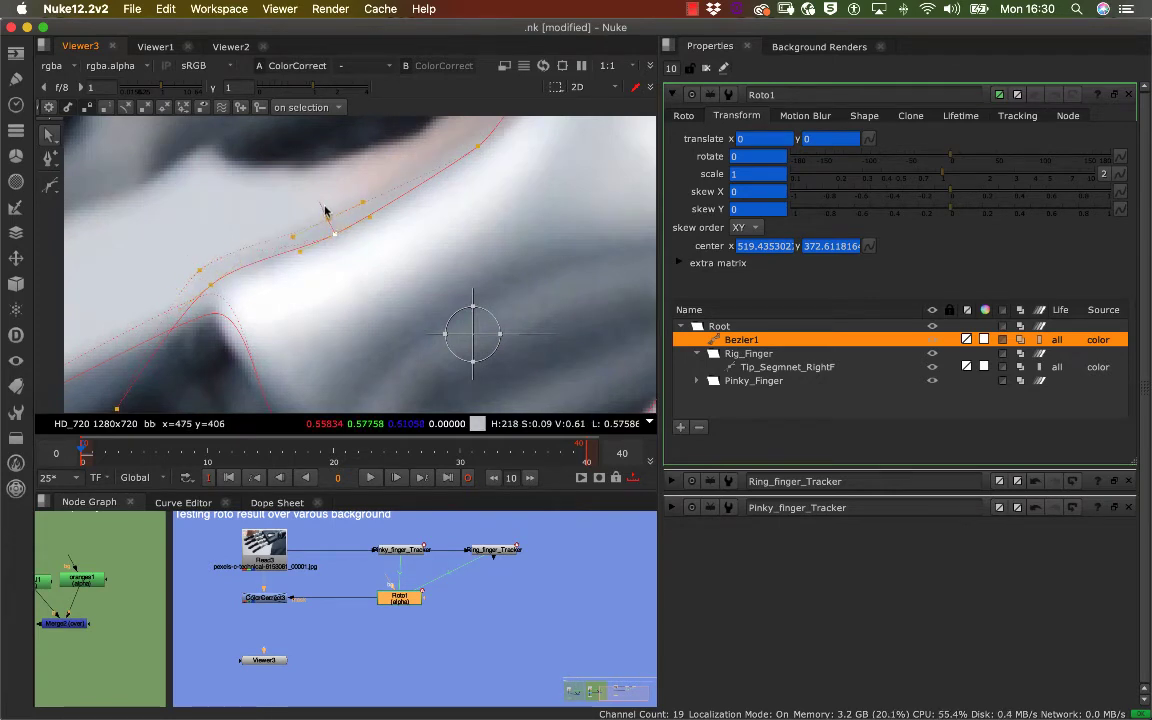
middle_click_drag(386, 200, 271, 252)
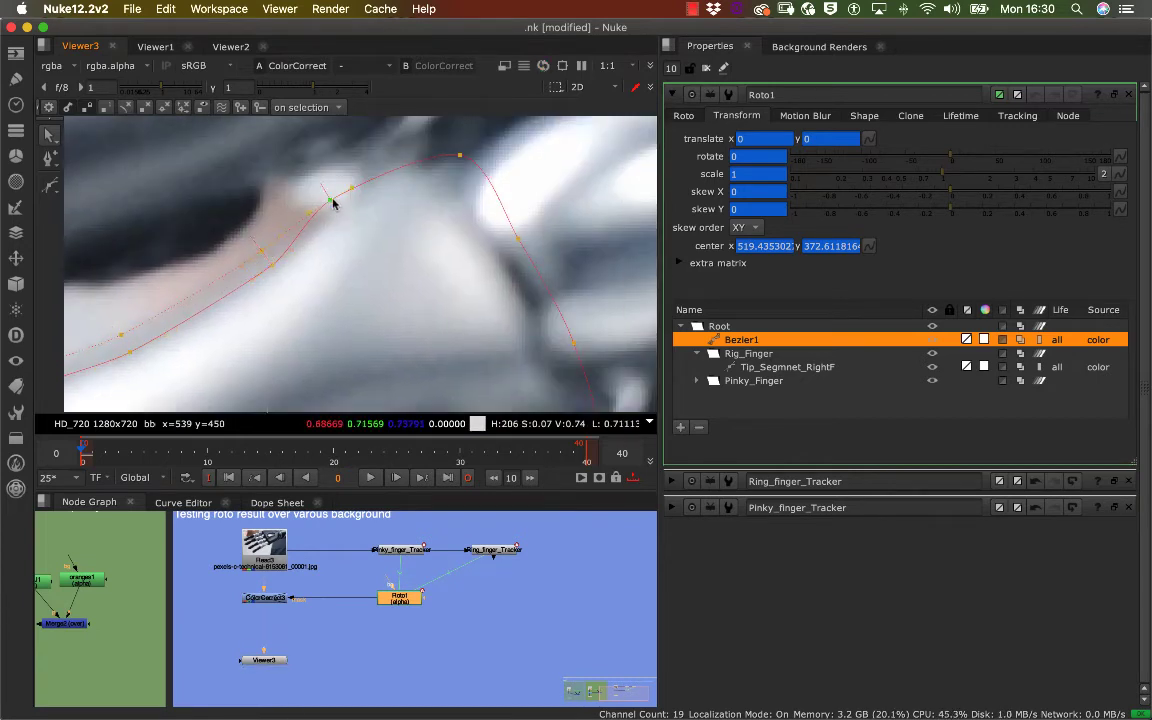
left_click_drag(334, 203, 344, 204)
middle_click_drag(331, 250, 405, 205)
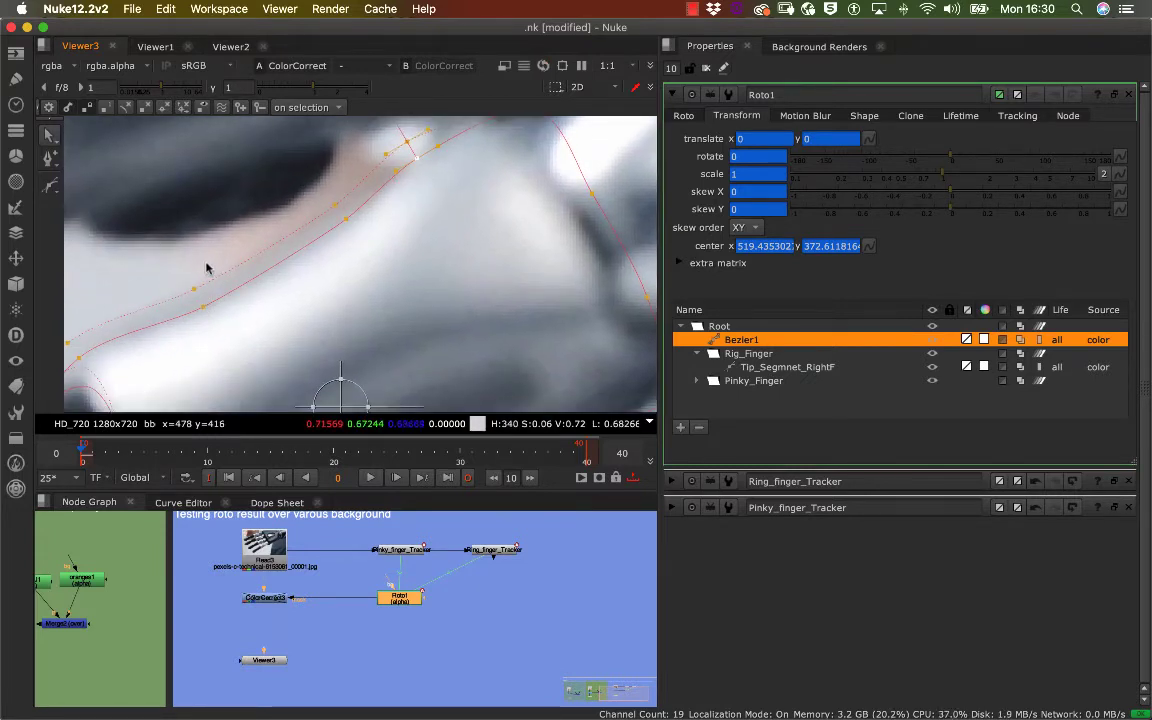
middle_click_drag(301, 260, 93, 362)
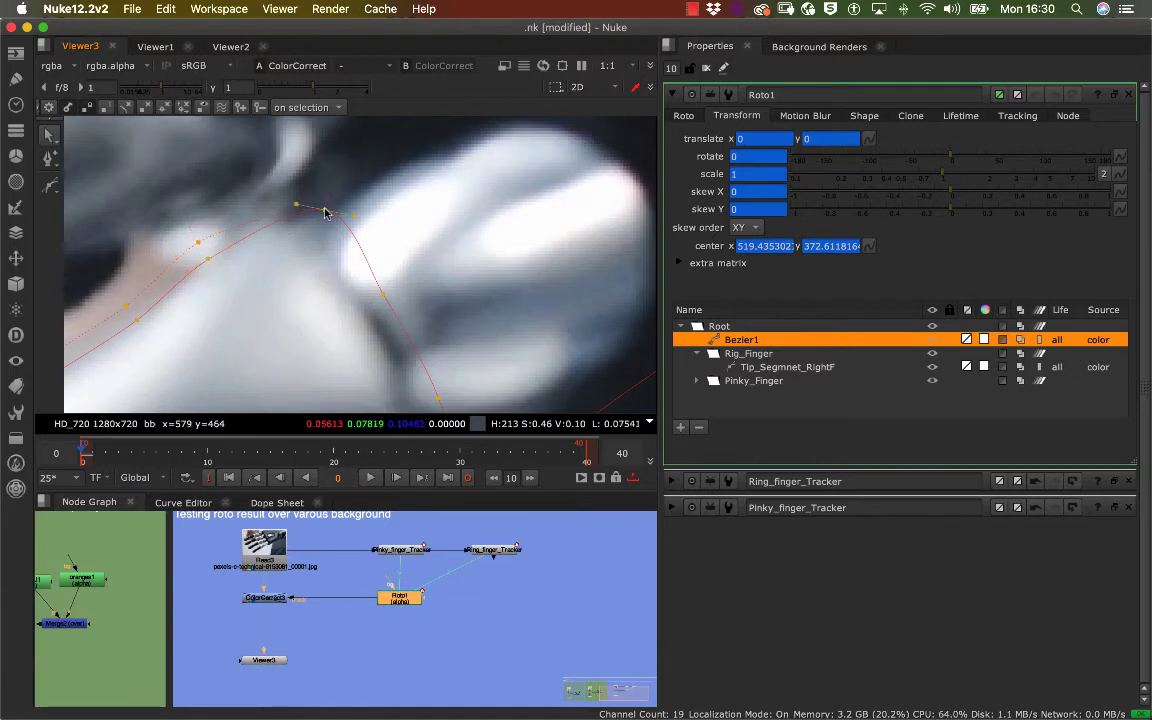
Step: Pull the feather points slightly outward along the middle segment's lower edge, from the knuckle joint back to the fingertip
middle_click_drag(413, 343, 380, 232)
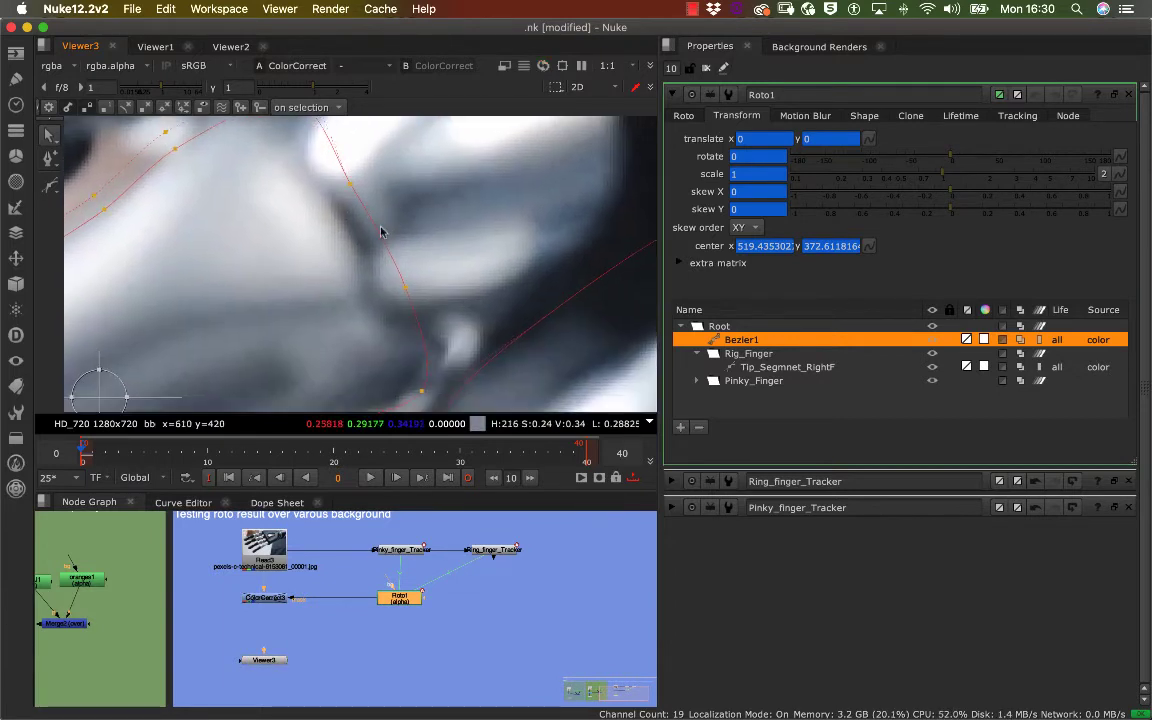
middle_click_drag(416, 355, 433, 194)
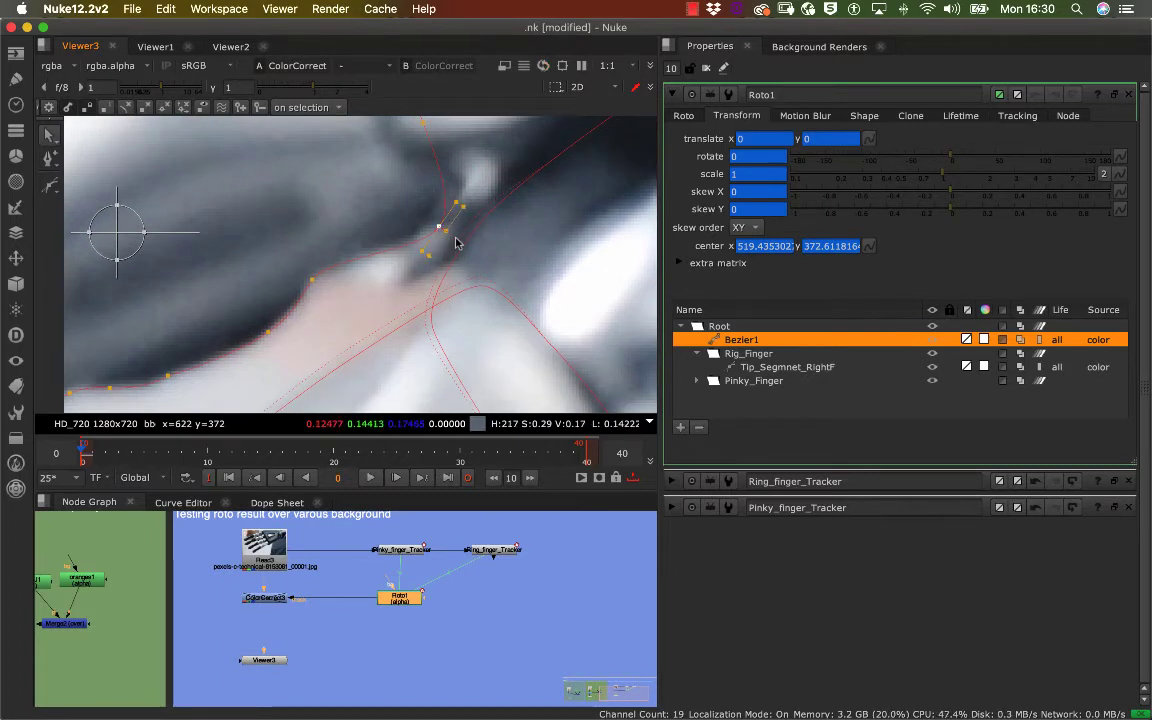
left_click(313, 281)
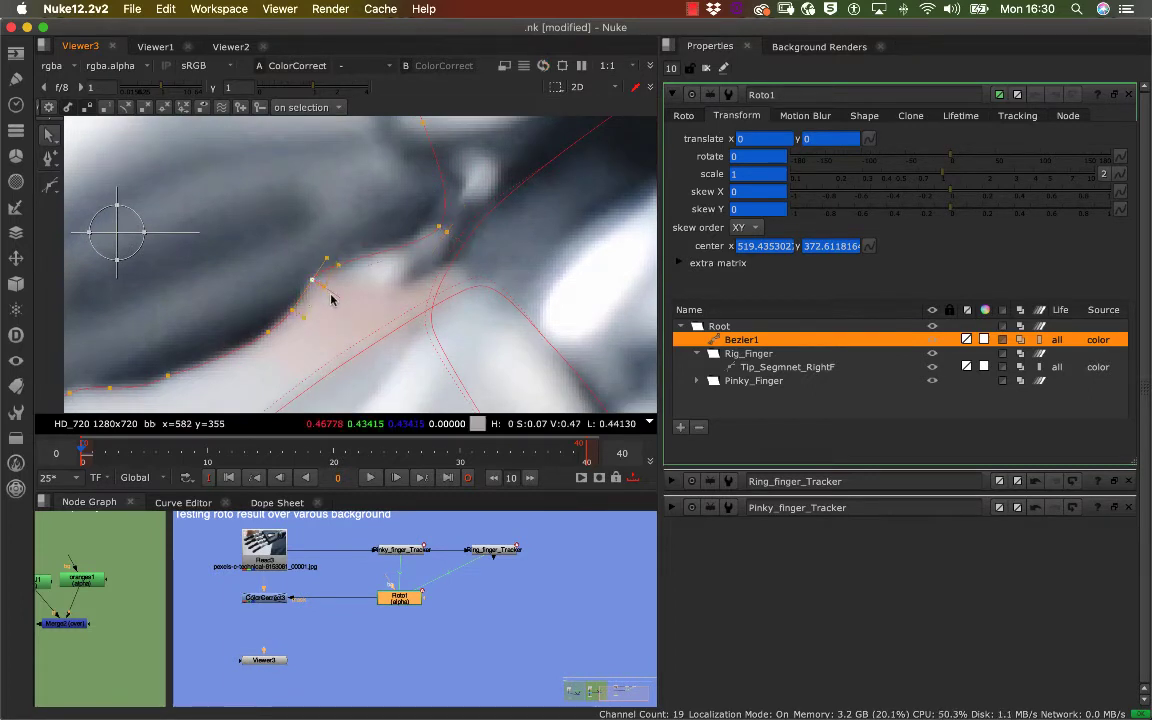
middle_click_drag(350, 329, 483, 226)
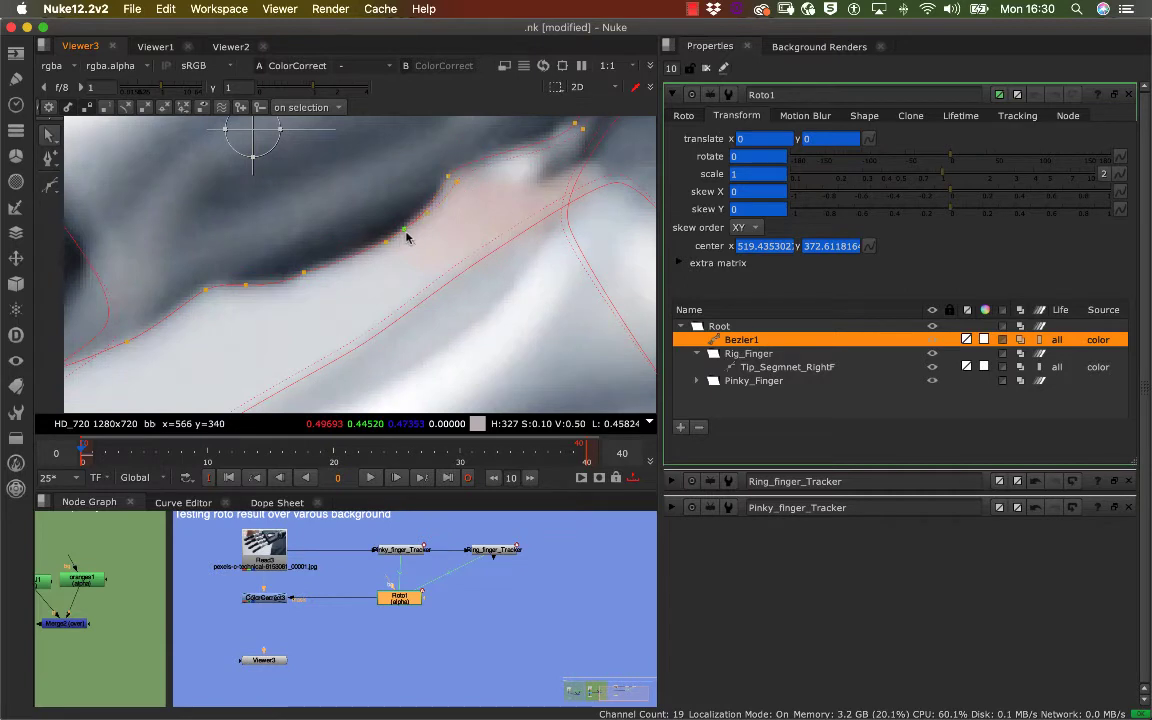
left_click(405, 234)
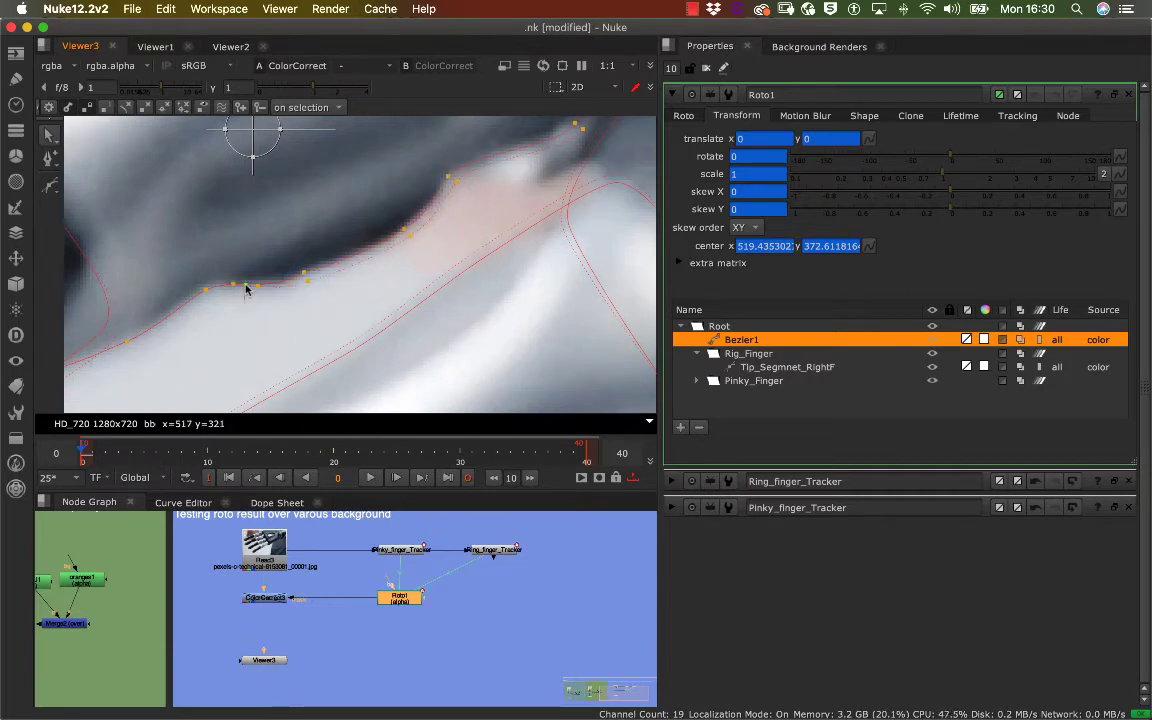
left_click(205, 292)
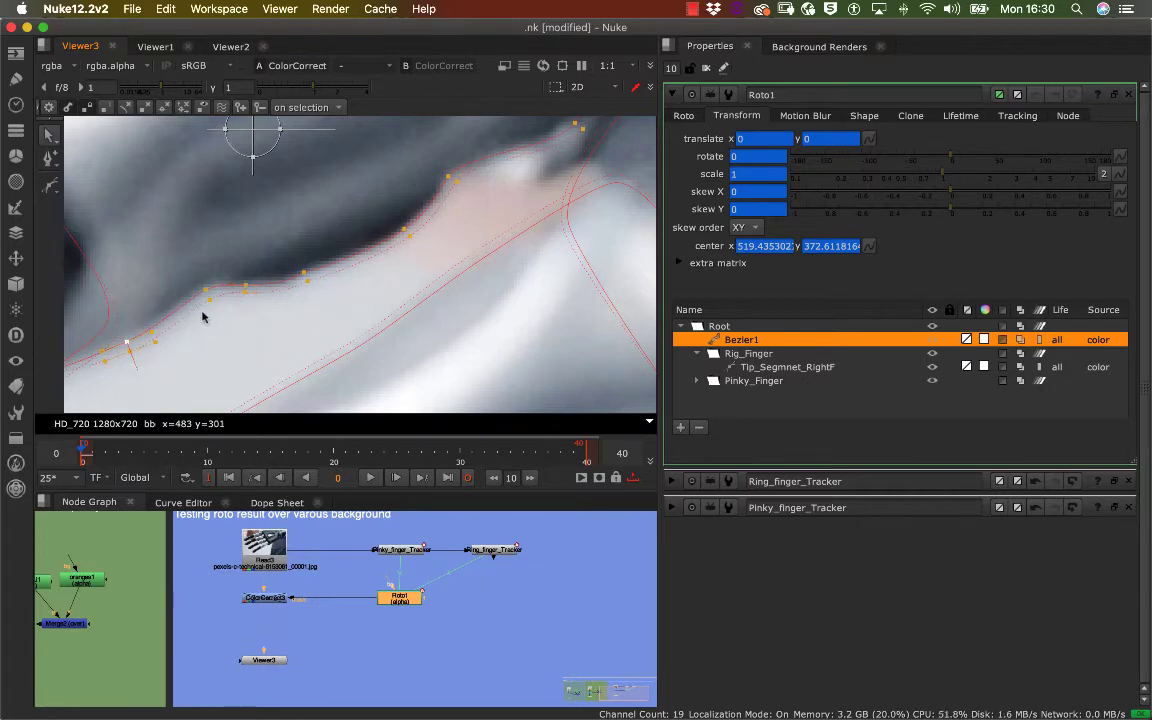
Step: Enable the ColorCorrect3 node and examine the red matte overlay along the middle segment's lower edge and knuckle gap
middle_click_drag(205, 316, 206, 368, "alt")
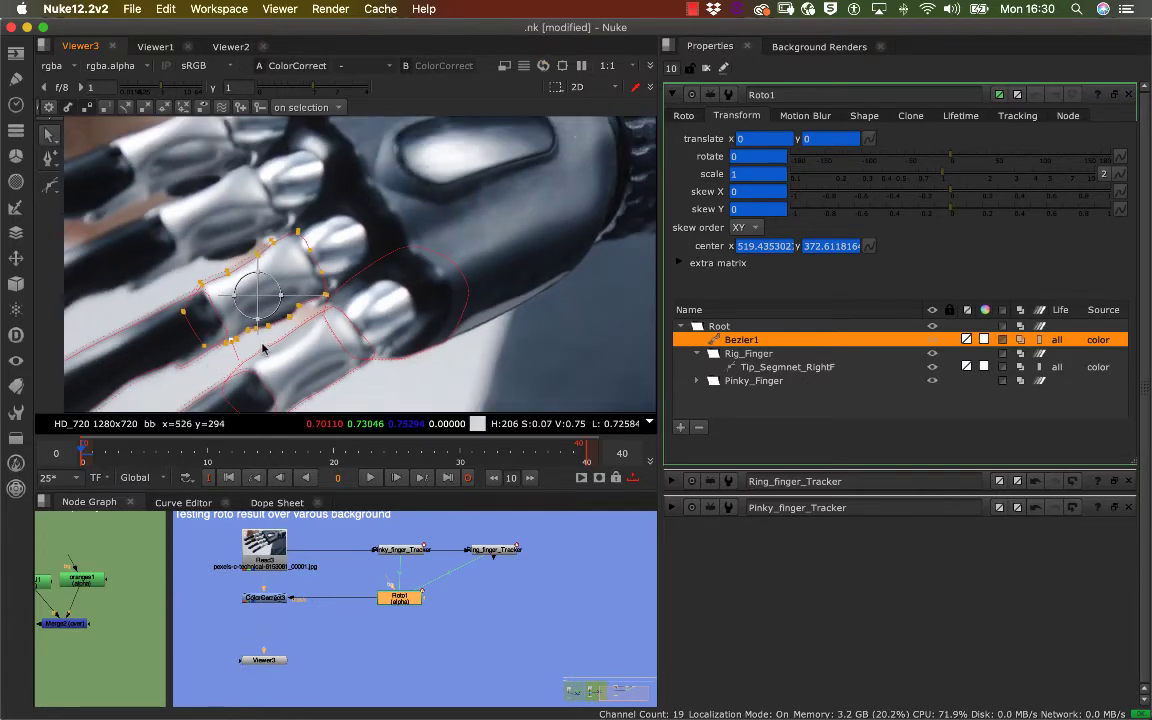
left_click(275, 599)
left_click(276, 600)
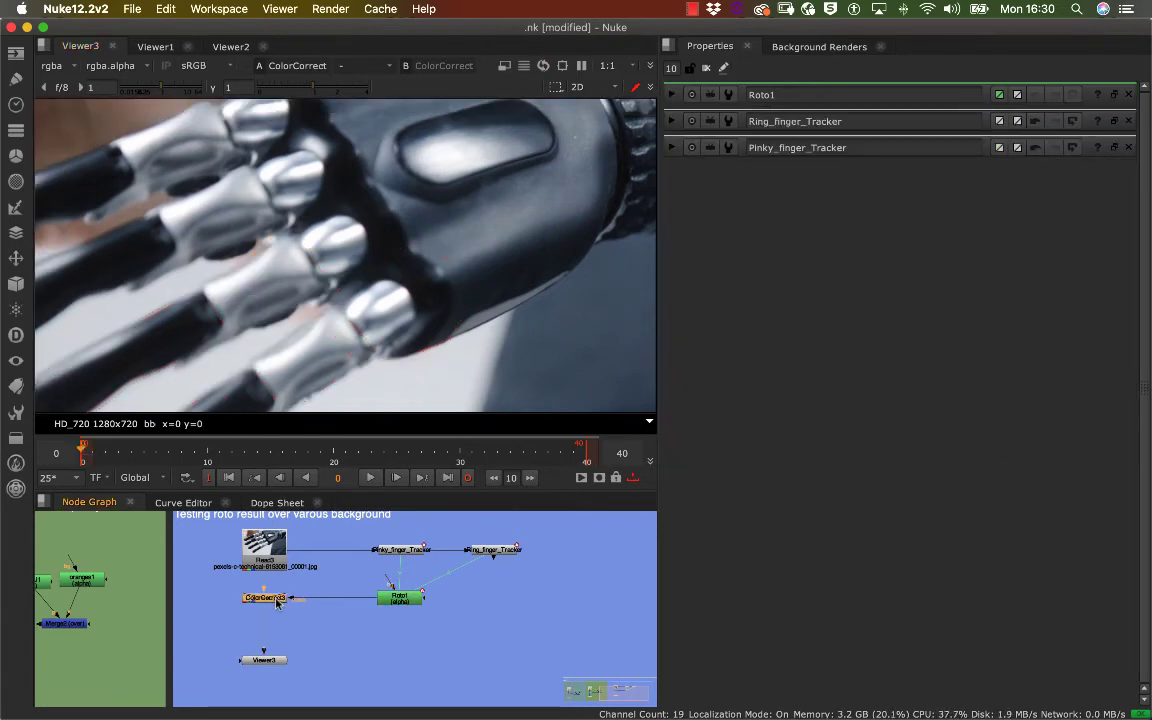
key("d")
middle_click_drag(322, 301, 376, 315)
scroll(376, 315, "up", 10)
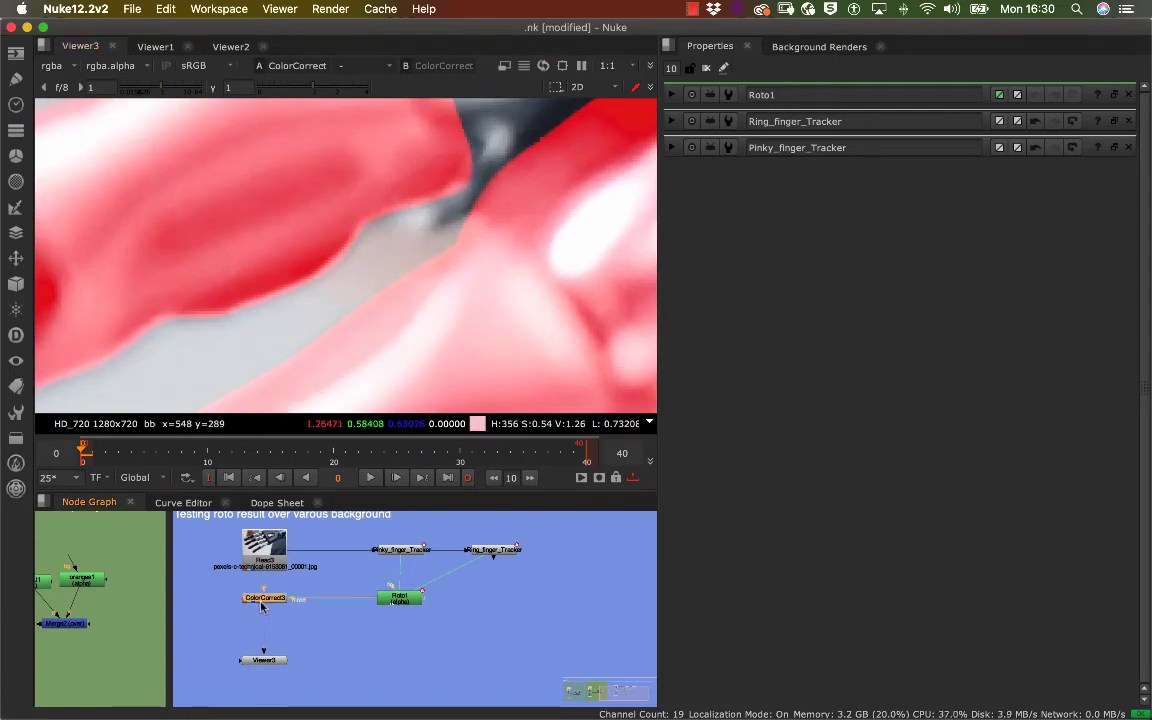
key("d")
key("d")
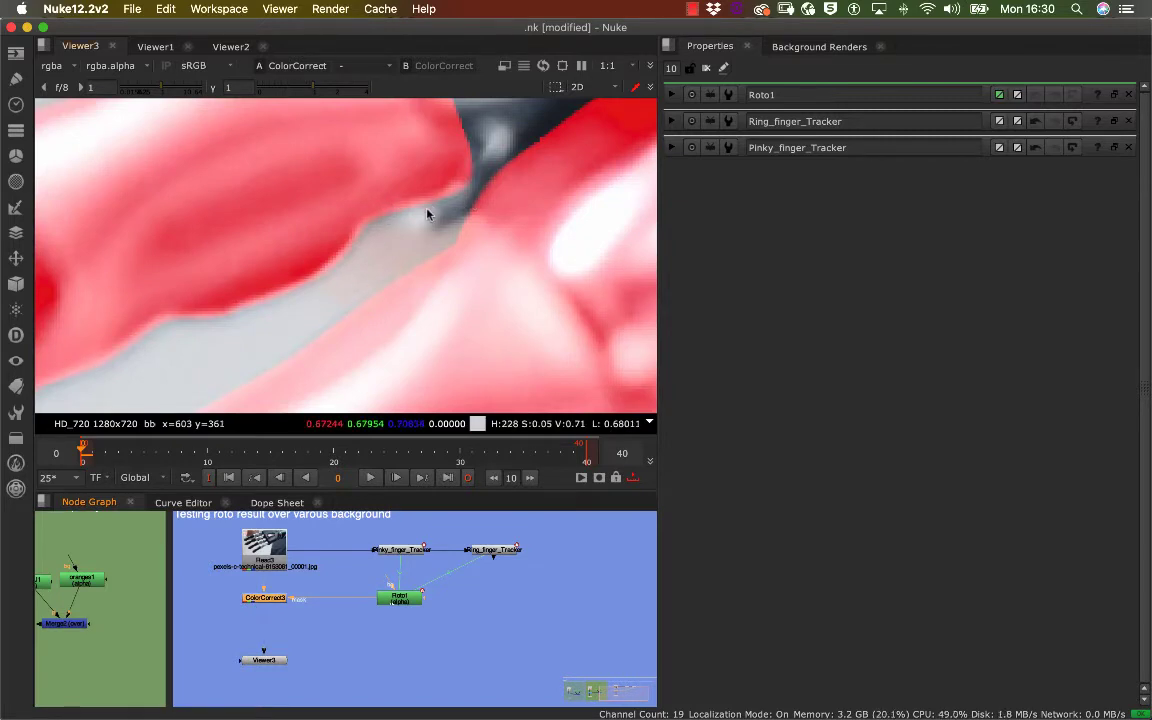
scroll(428, 213, "up", 3)
Step: Move the Bezier1 shape in Roto1 into the Rig_Finger folder and rename it Middle_Segmnet_RigF
double_click(400, 600)
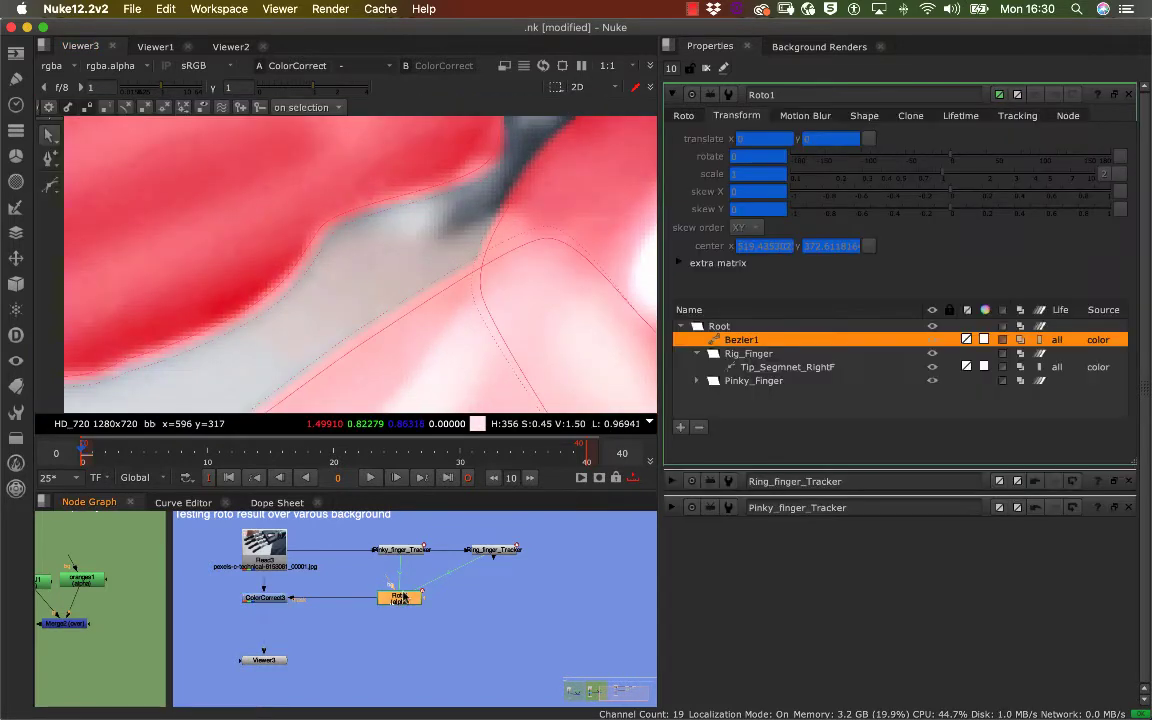
left_click_drag(742, 340, 760, 362)
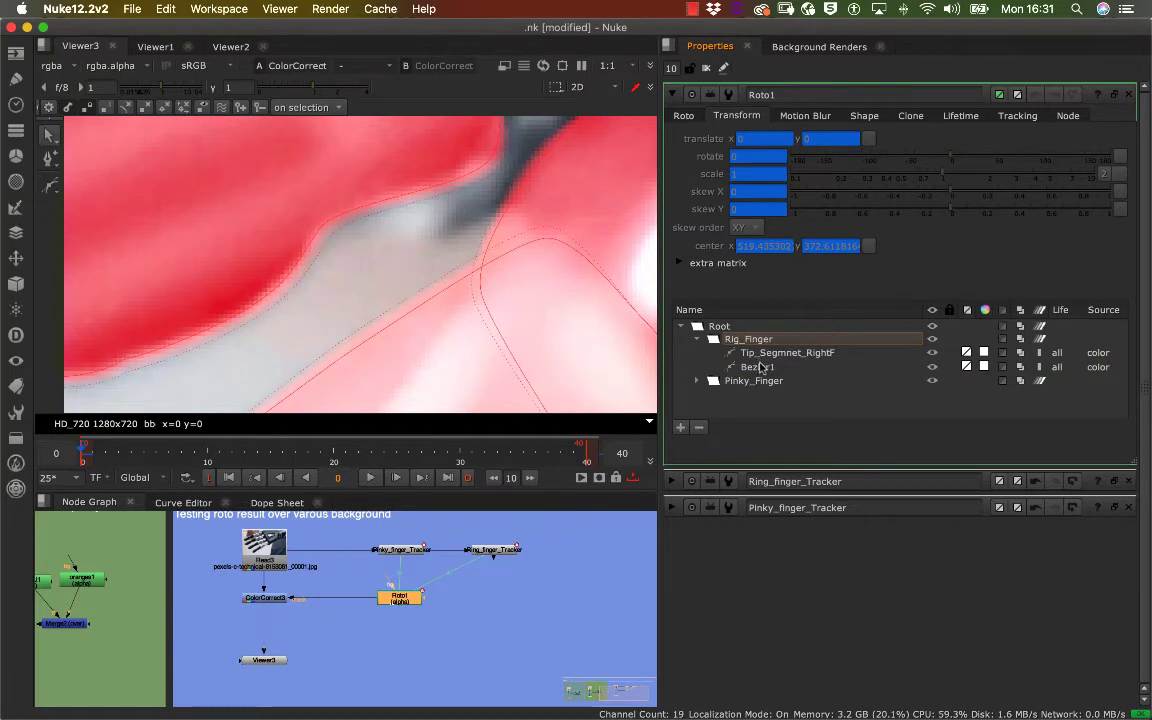
double_click(760, 366)
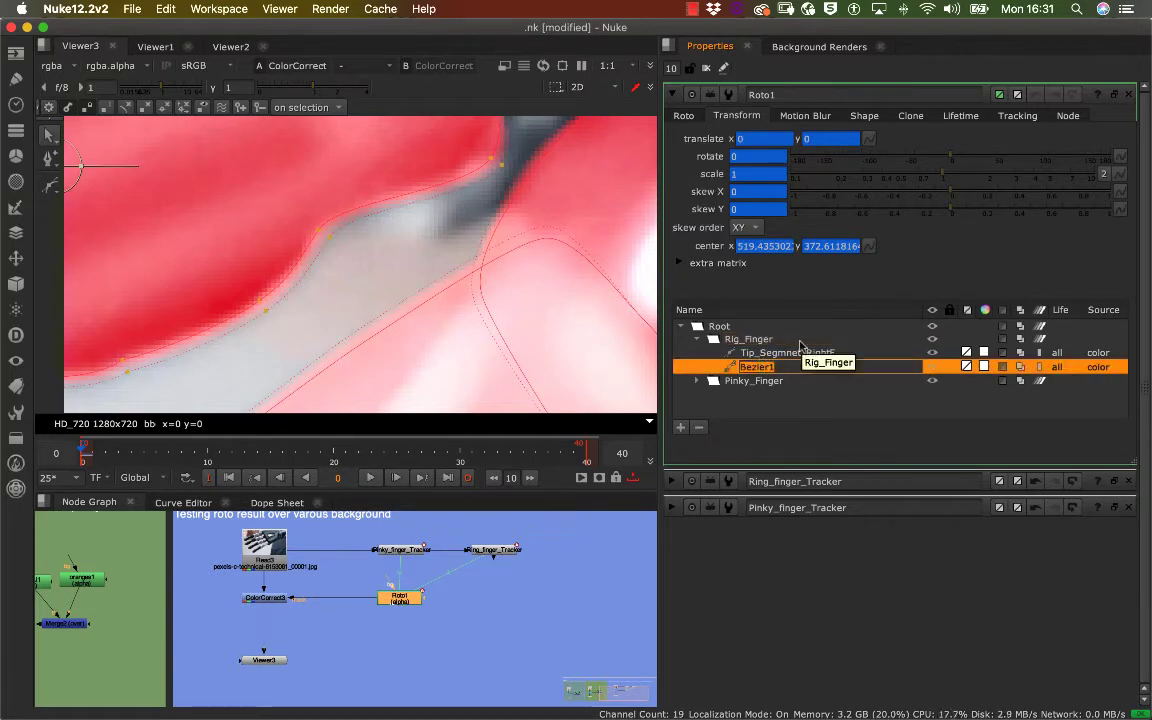
type("Middle_Segmnet_")
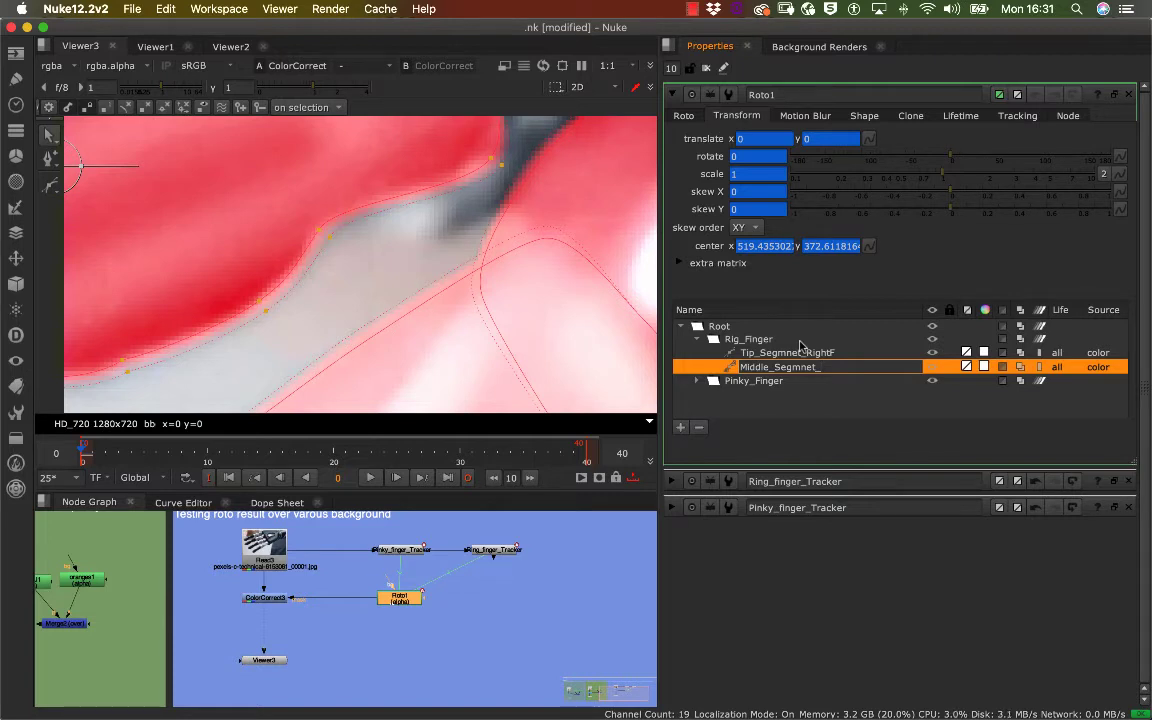
type("RigF")
Step: Rename the ring finger's tip segment shape as Tip_Segmnet_RigF
double_click(815, 353)
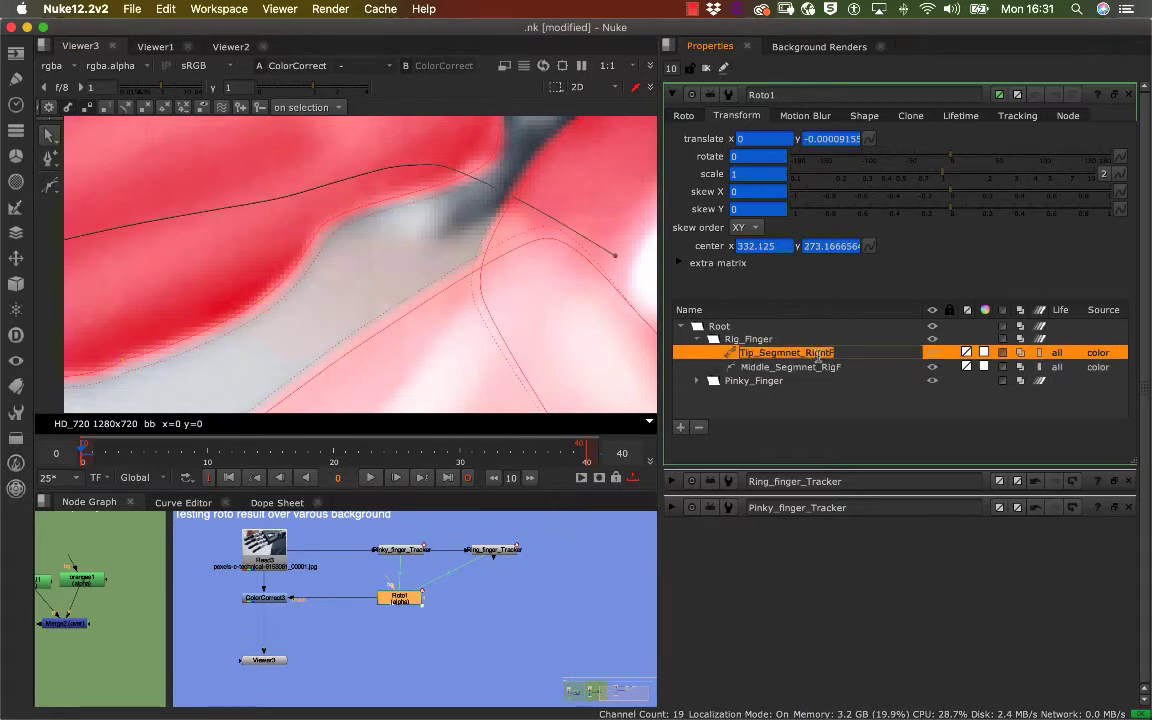
left_click(827, 354)
type("ht")
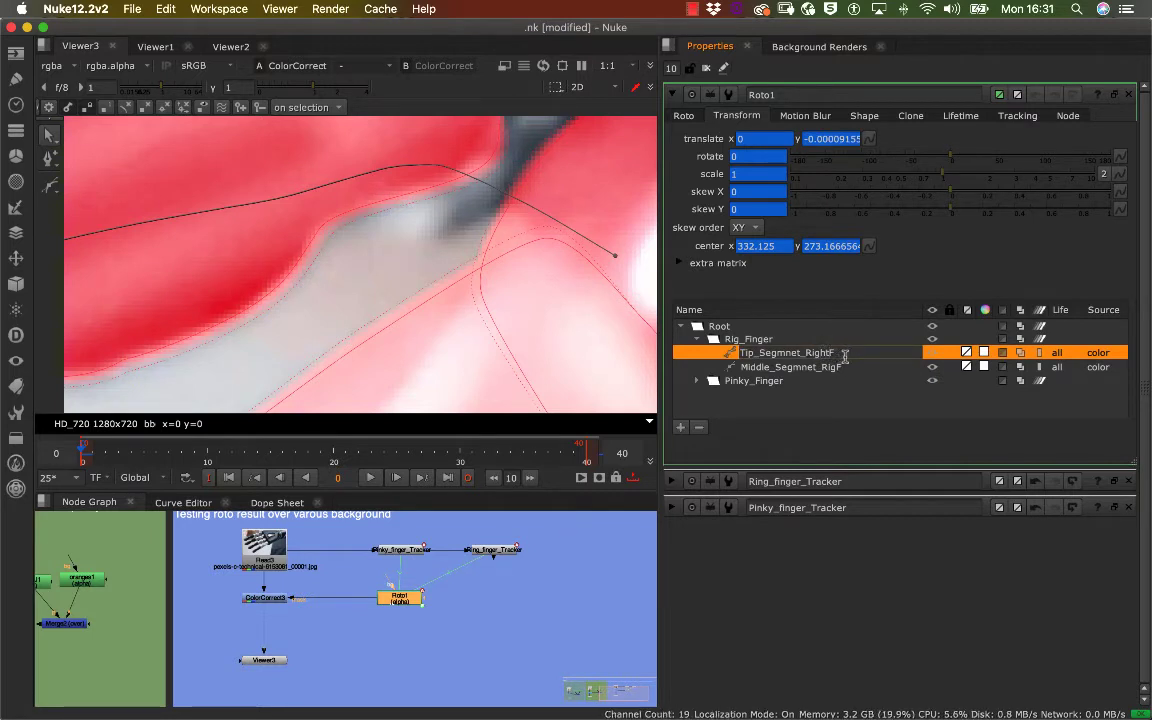
left_click(812, 379)
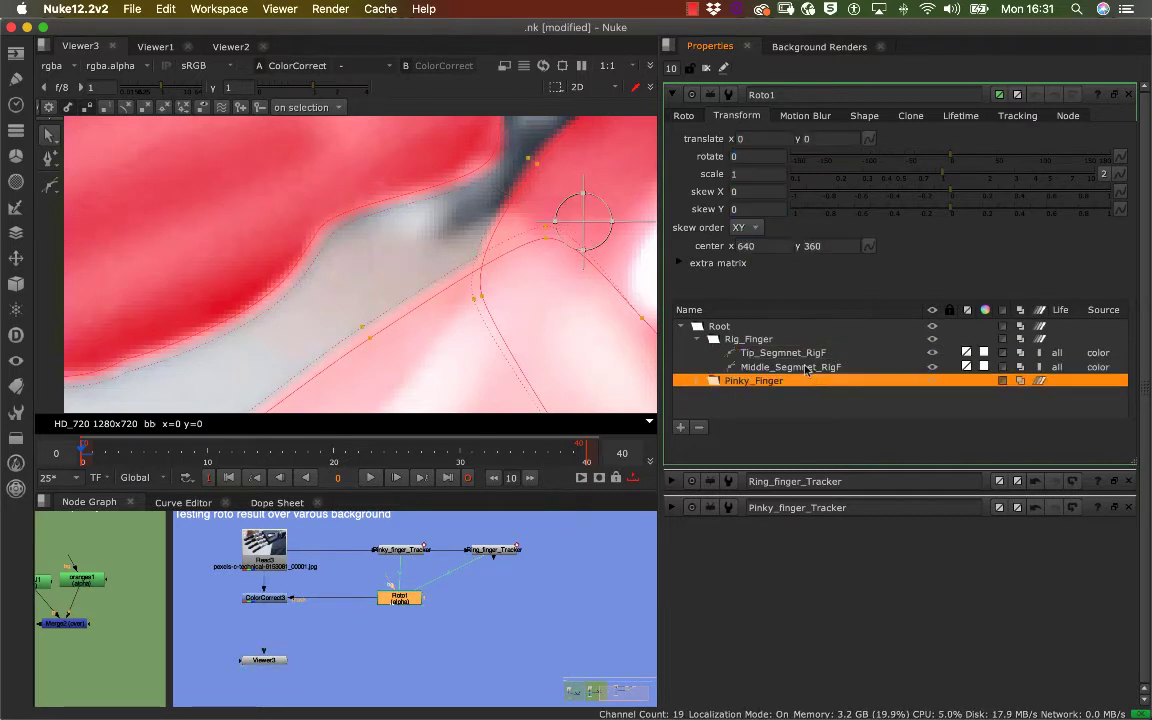
Step: Disable the ColorCorrect3 overlay and reopen Roto1 with the Middle_Segmnet_RigF shape selected
left_click(808, 368)
scroll(380, 193, "up", 4)
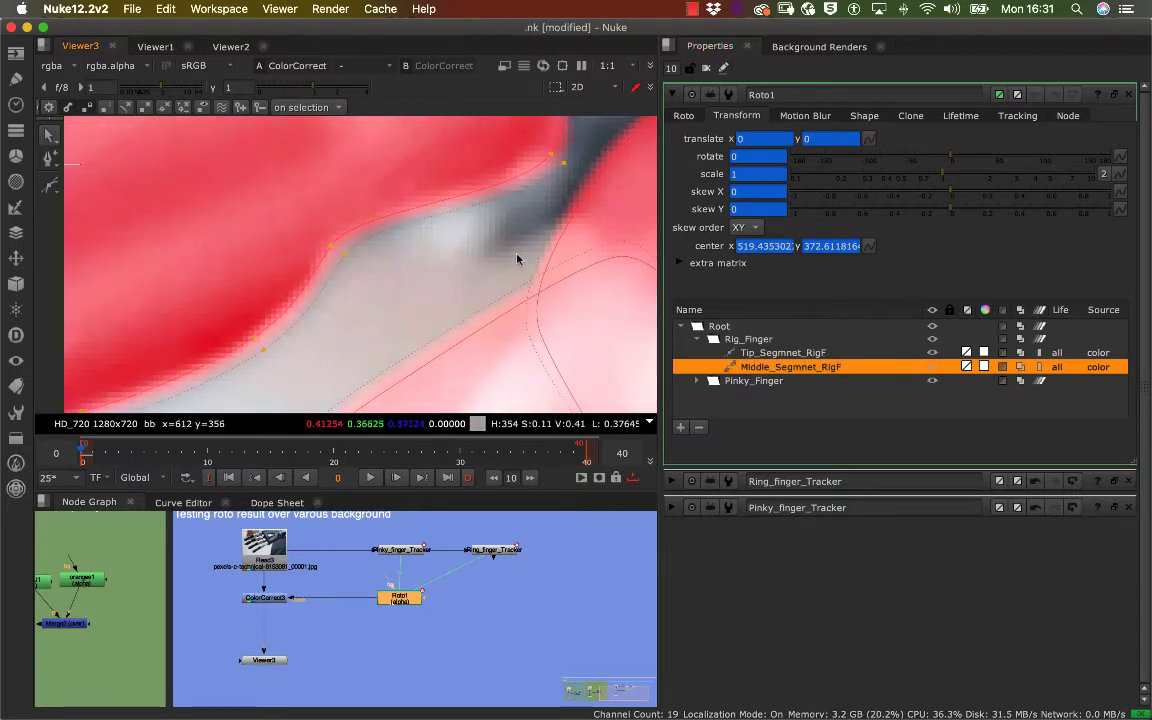
left_click(776, 353)
left_click(773, 368)
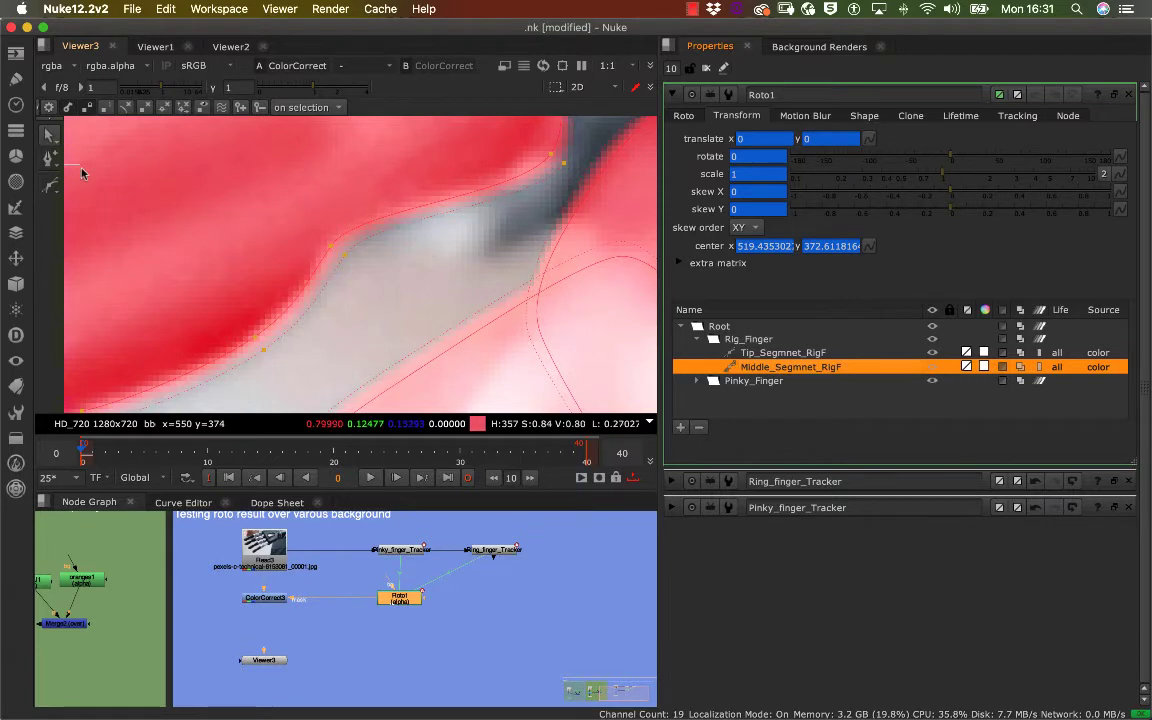
left_click(266, 598)
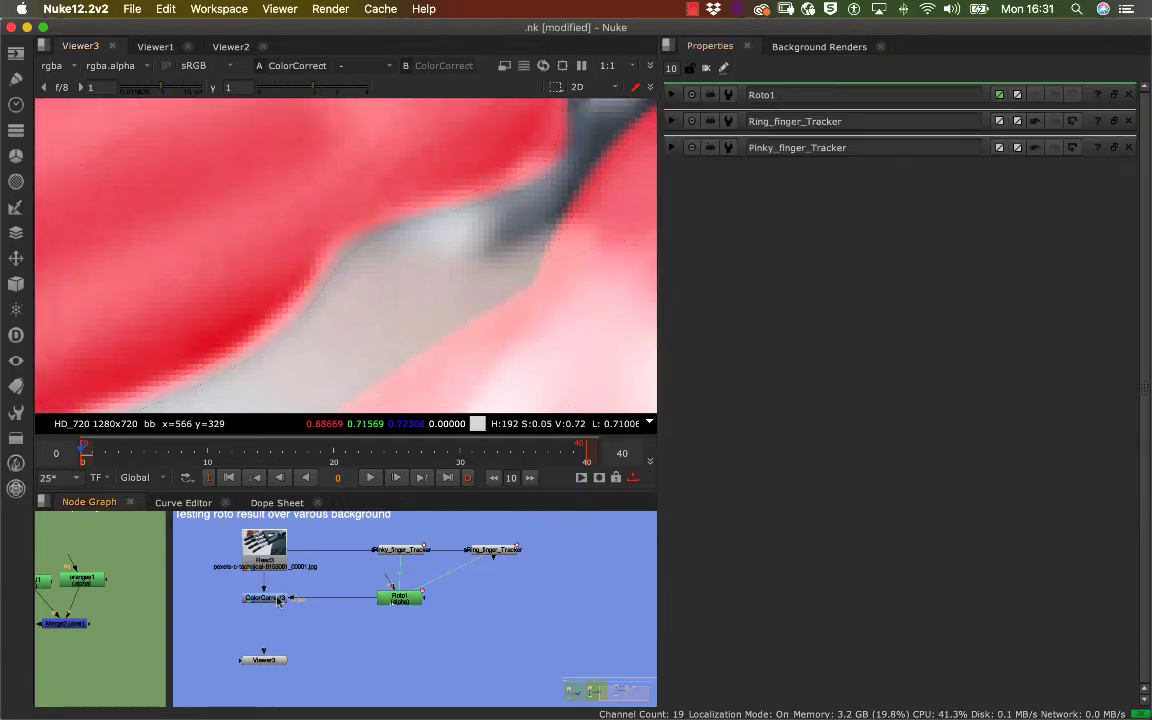
key("d")
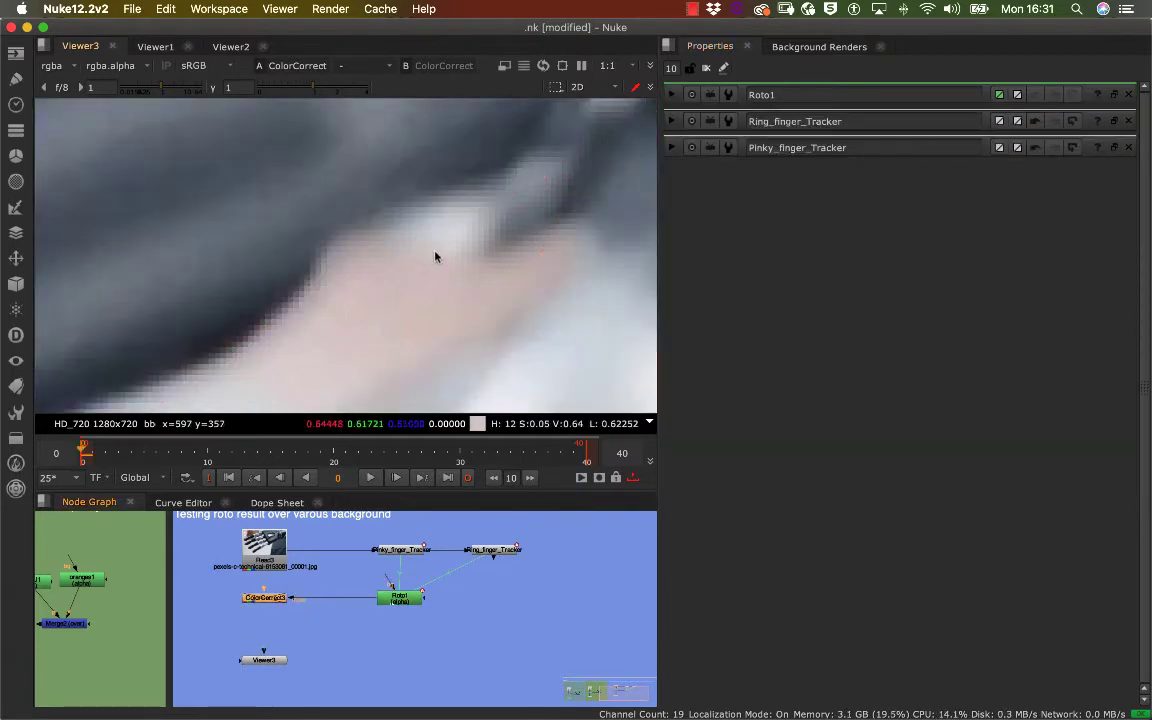
double_click(421, 596)
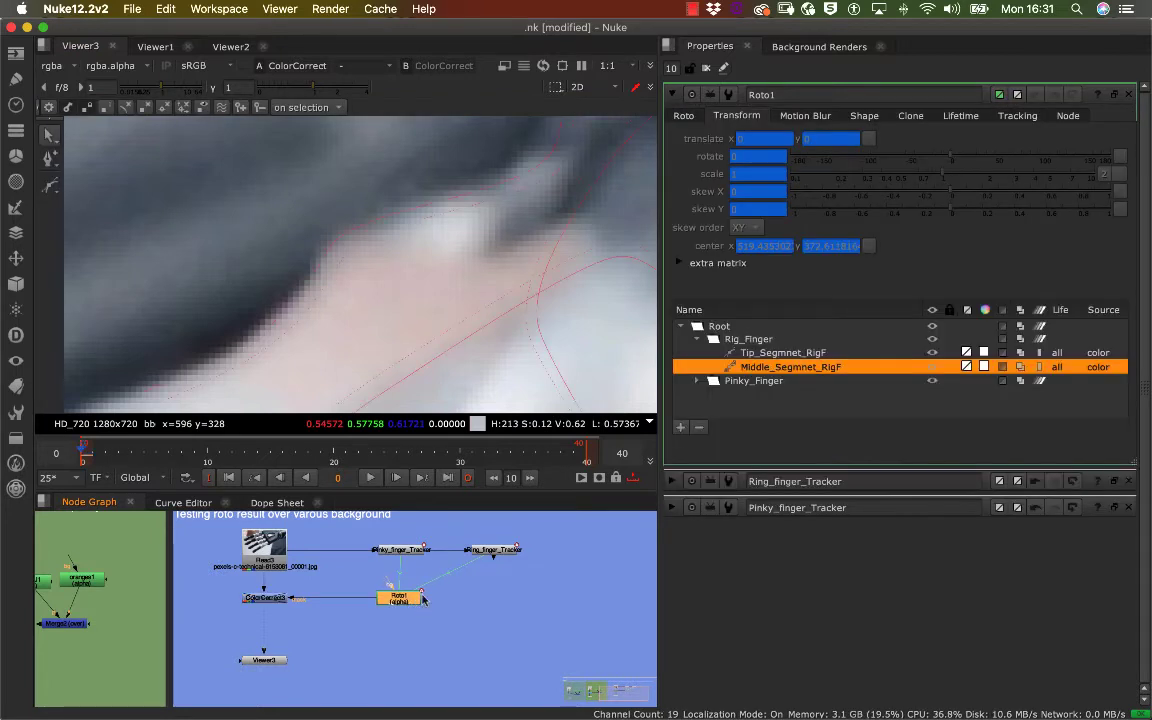
double_click(761, 371)
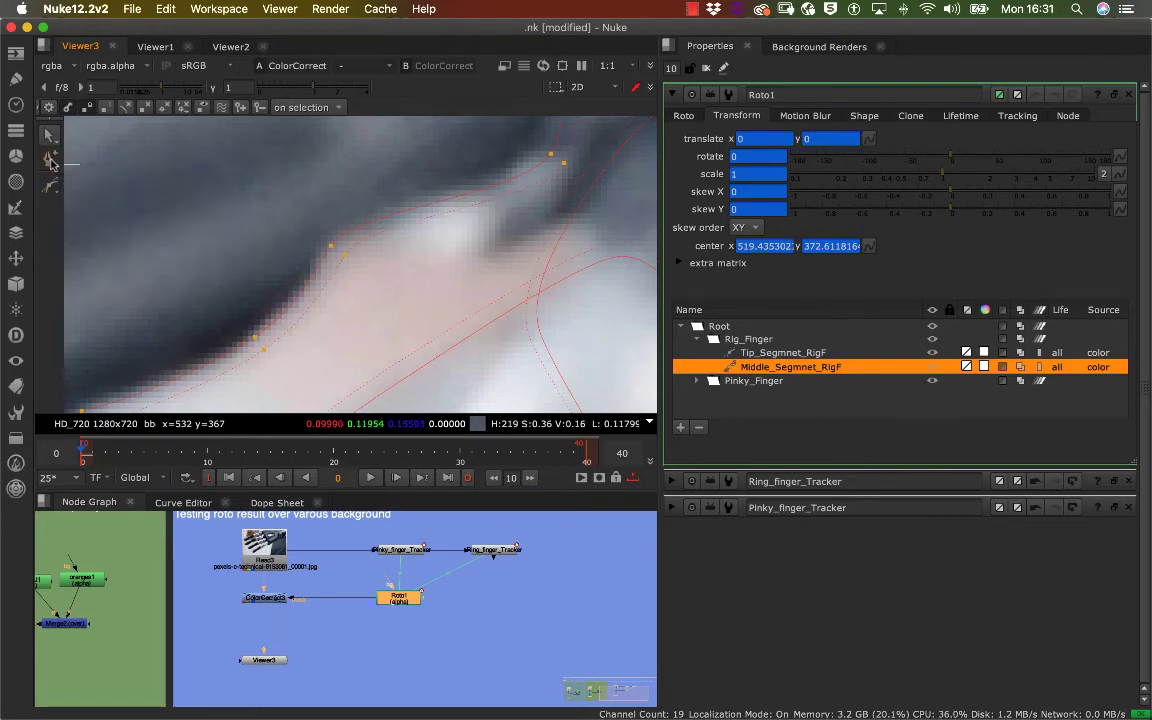
Step: Add a point on the middle segment's lower edge, pull it below the bright highlight, and shift the knuckle corner outward into the dark gap
left_click(50, 158)
left_click(445, 200)
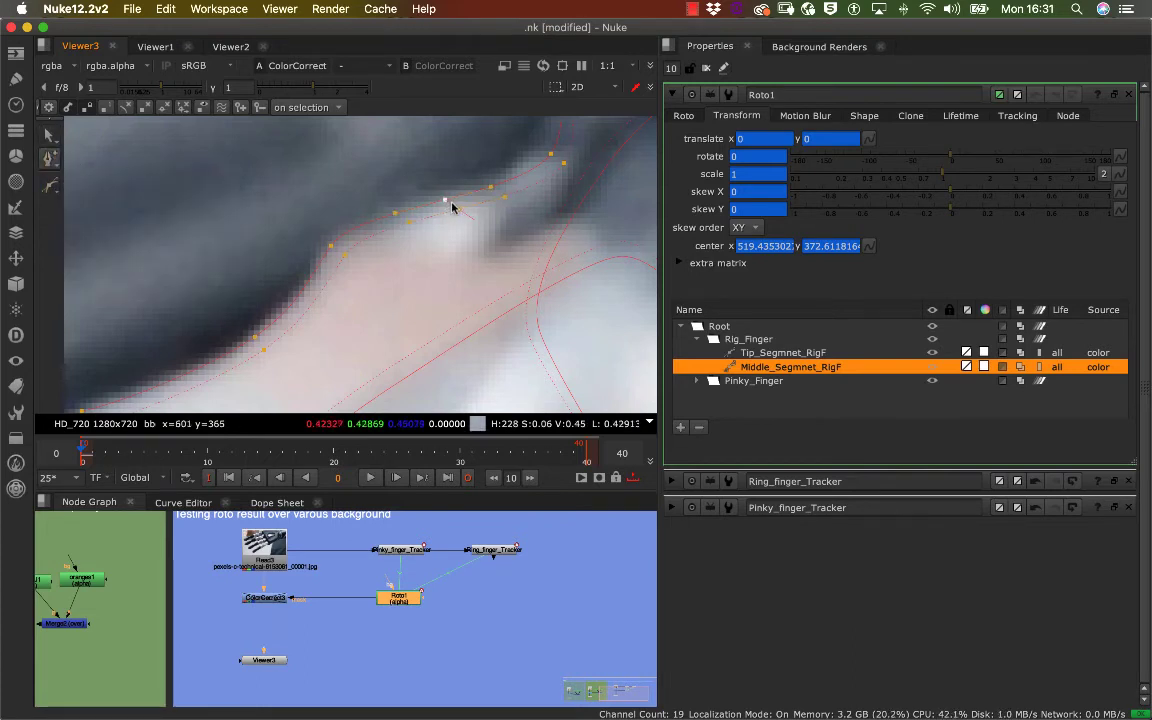
left_click_drag(447, 200, 488, 256)
middle_click_drag(536, 236, 519, 245)
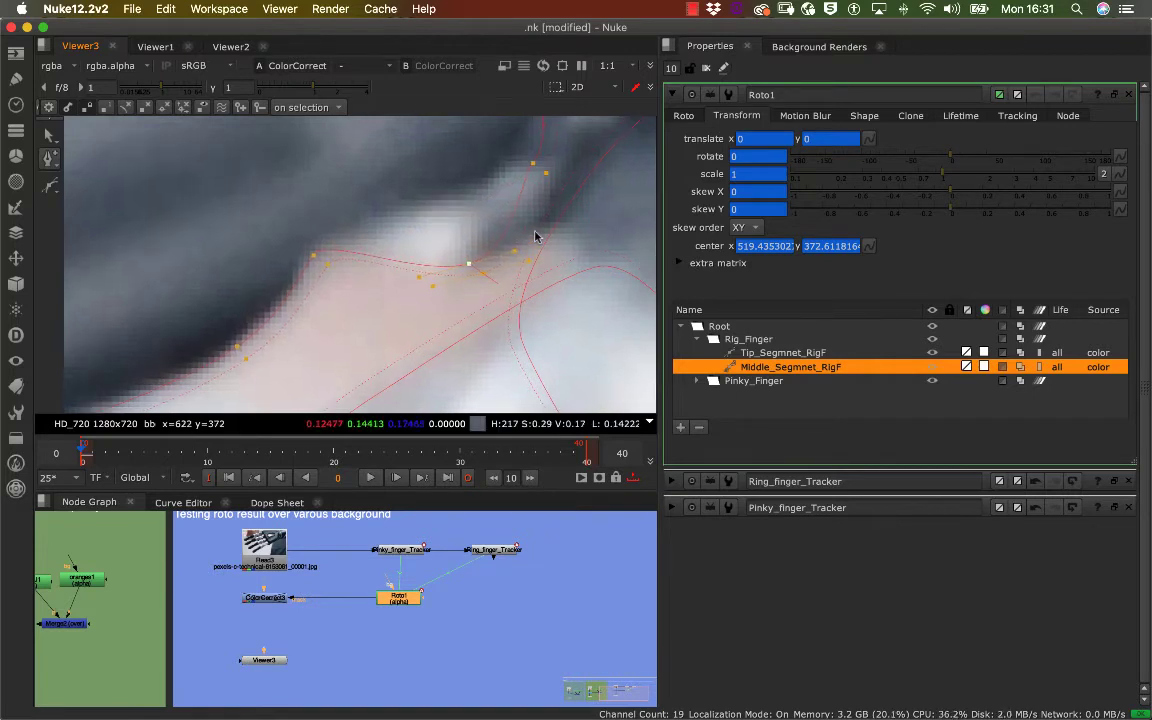
left_click_drag(547, 172, 600, 166)
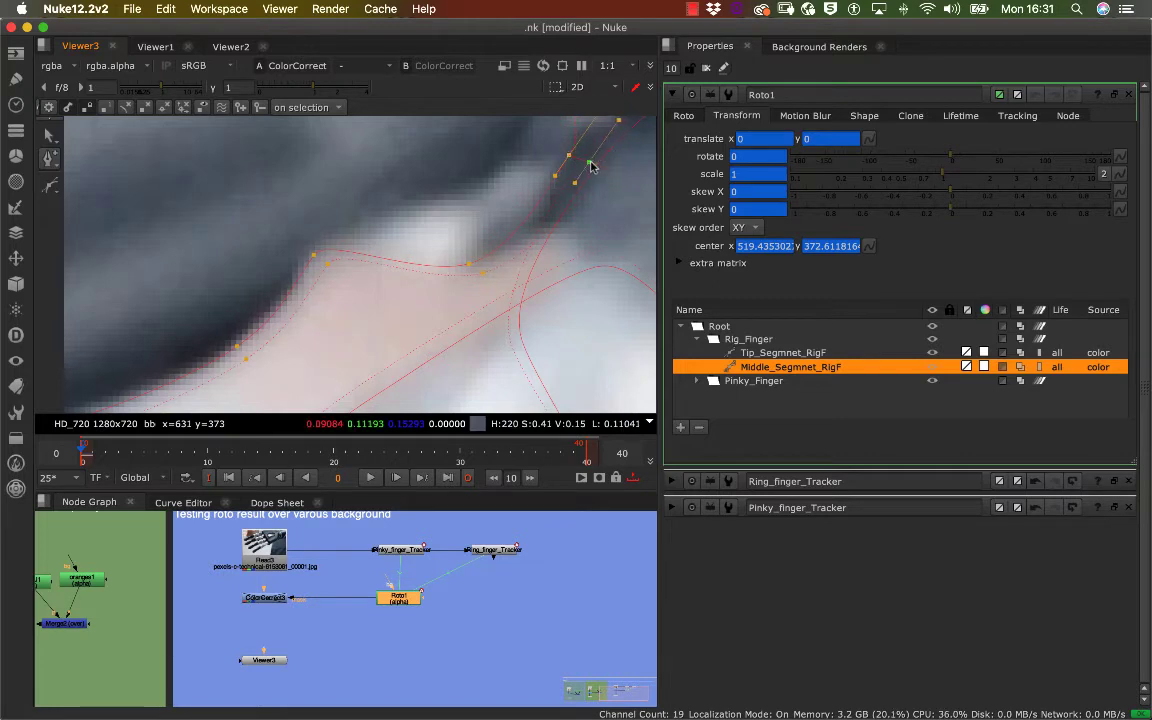
middle_click_drag(566, 179, 549, 187)
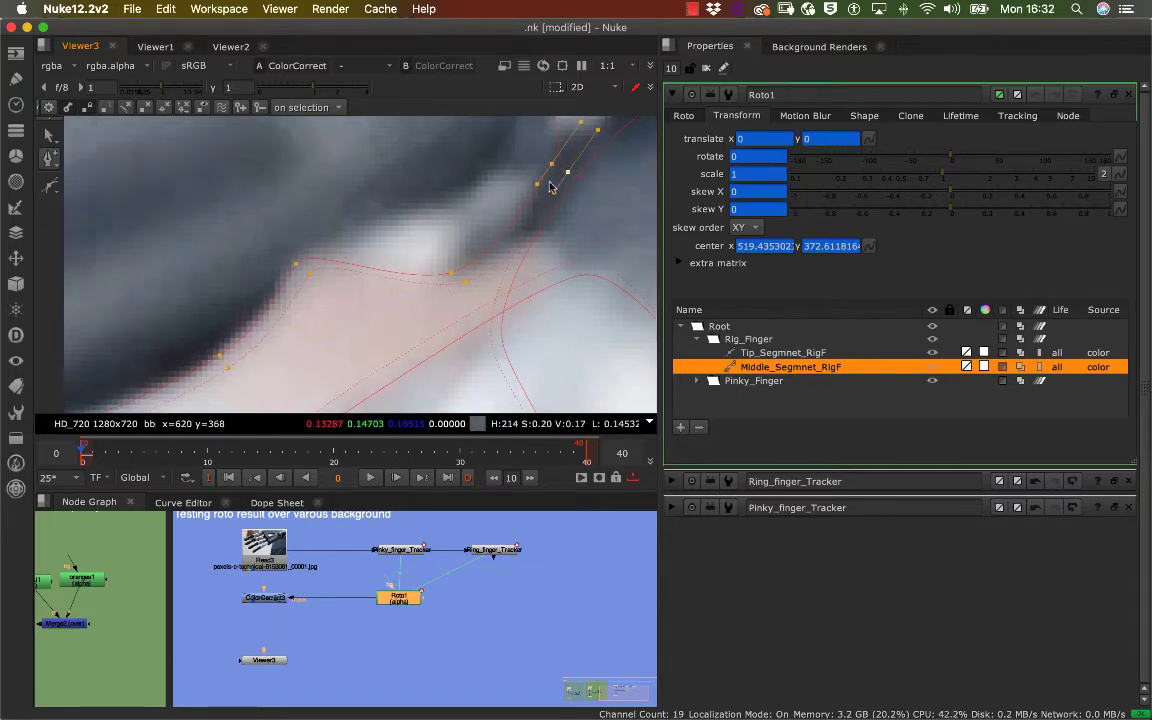
Step: Nudge the new point below the bright highlight slightly downward to fit the finger's contour
left_click(457, 290)
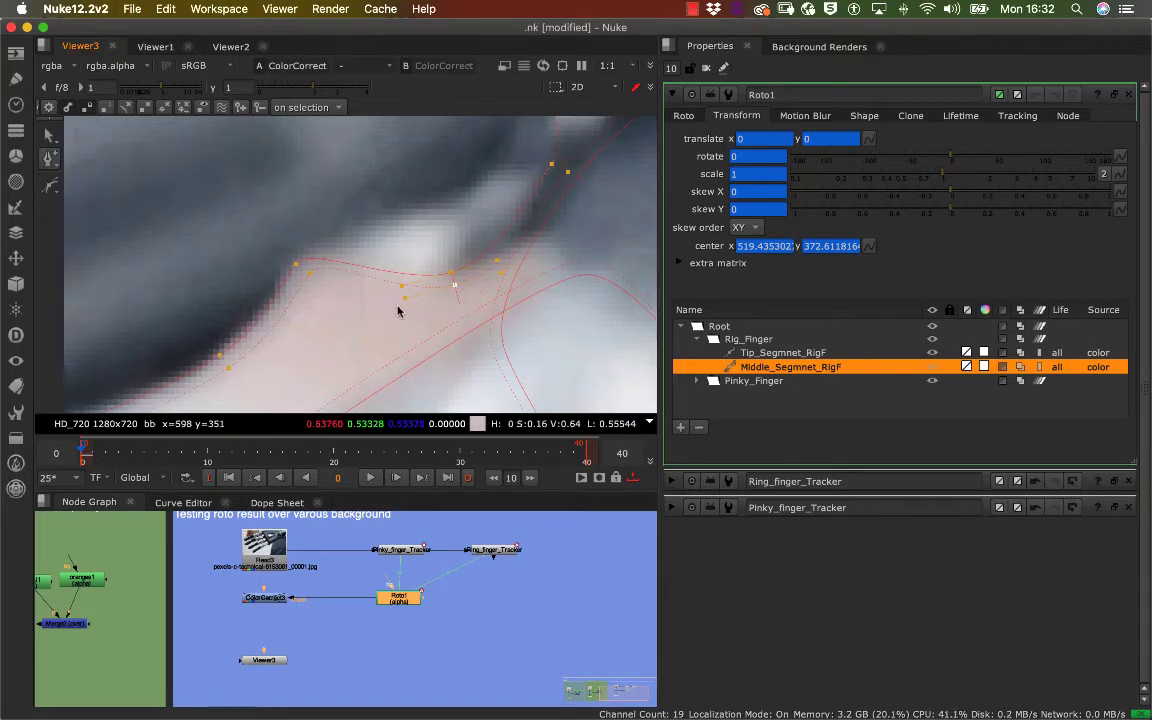
mouse_move(452, 273)
left_mouse_down()
mouse_move(448, 291)
mouse_move(450, 281)
left_mouse_up()
scroll(452, 278, "up", 5)
scroll(453, 229, "down", 8)
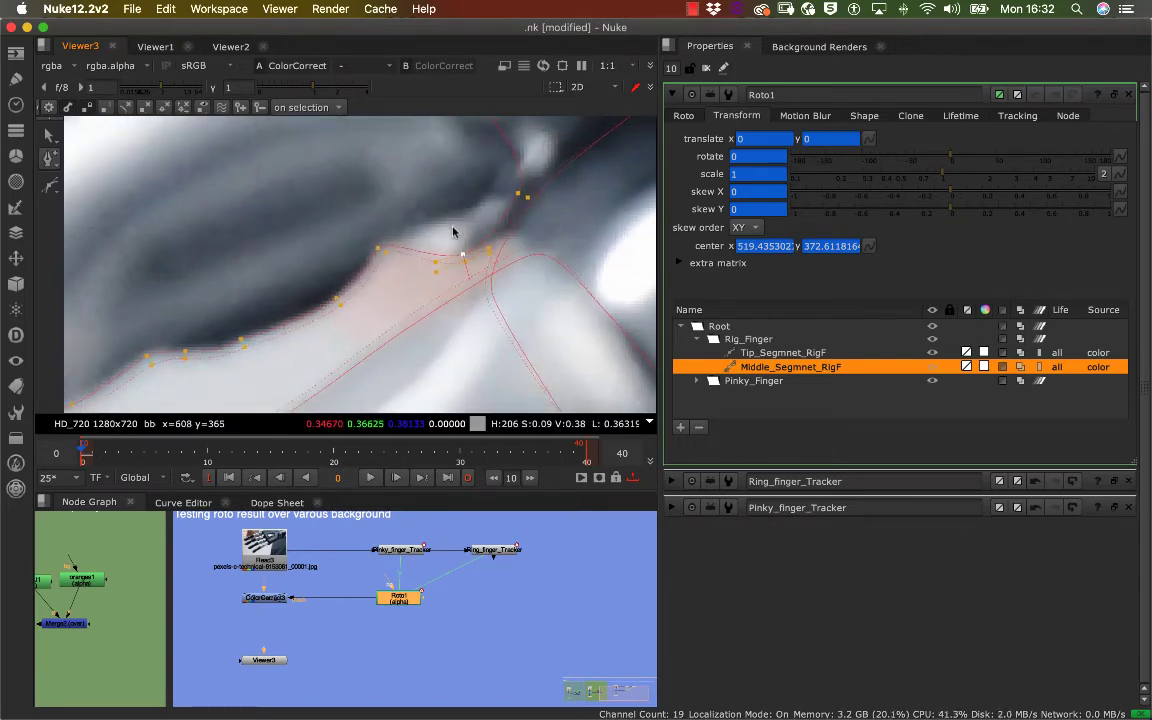
scroll(437, 239, "down", 3)
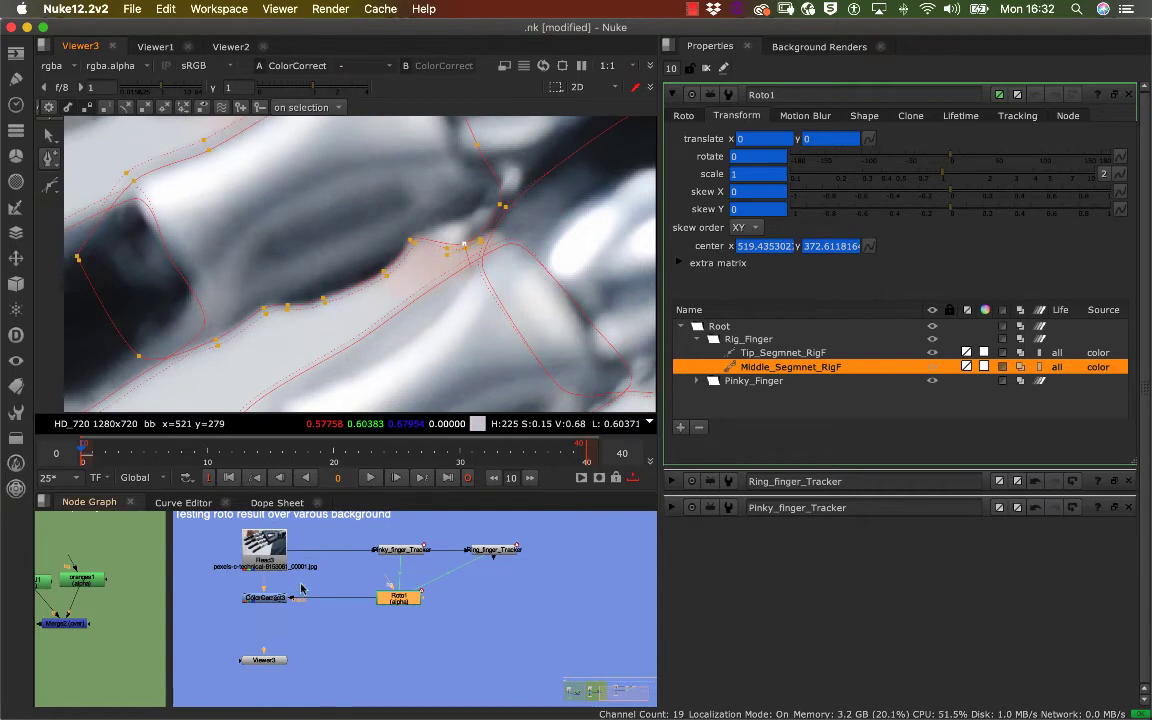
Step: Enable ColorCorrect3 again and nudge the middle segment's lower-edge point near the knuckle slightly inward against the overlay
double_click(273, 601)
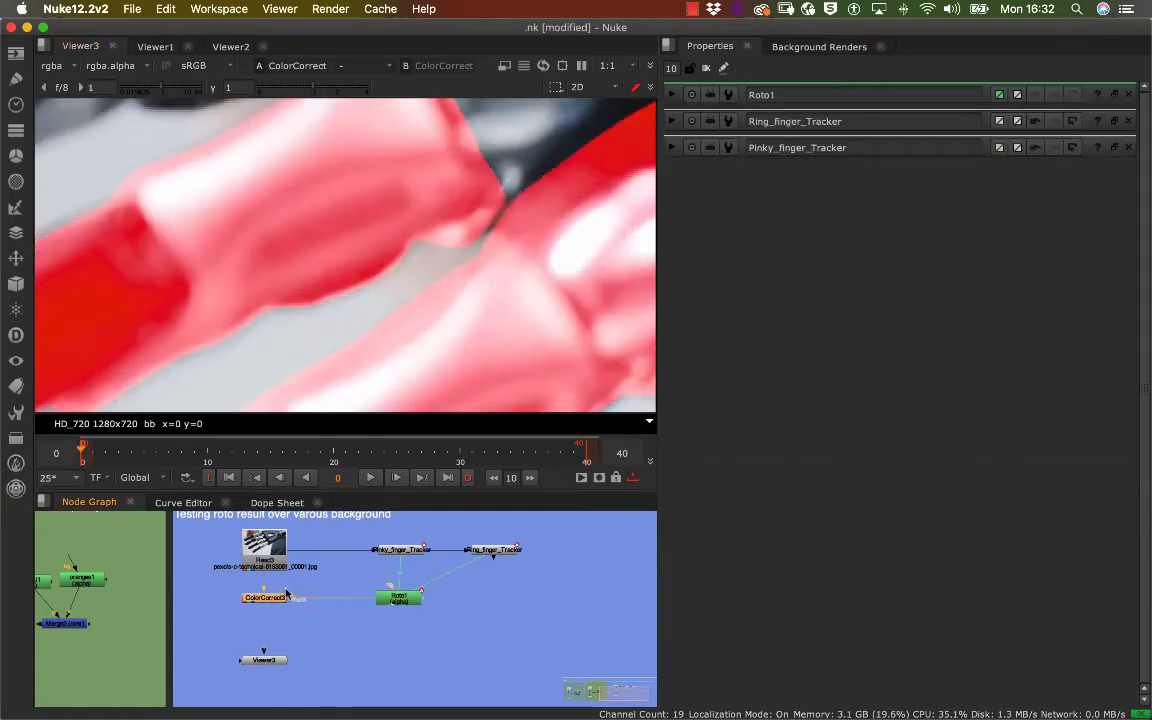
scroll(422, 288, "up", 5)
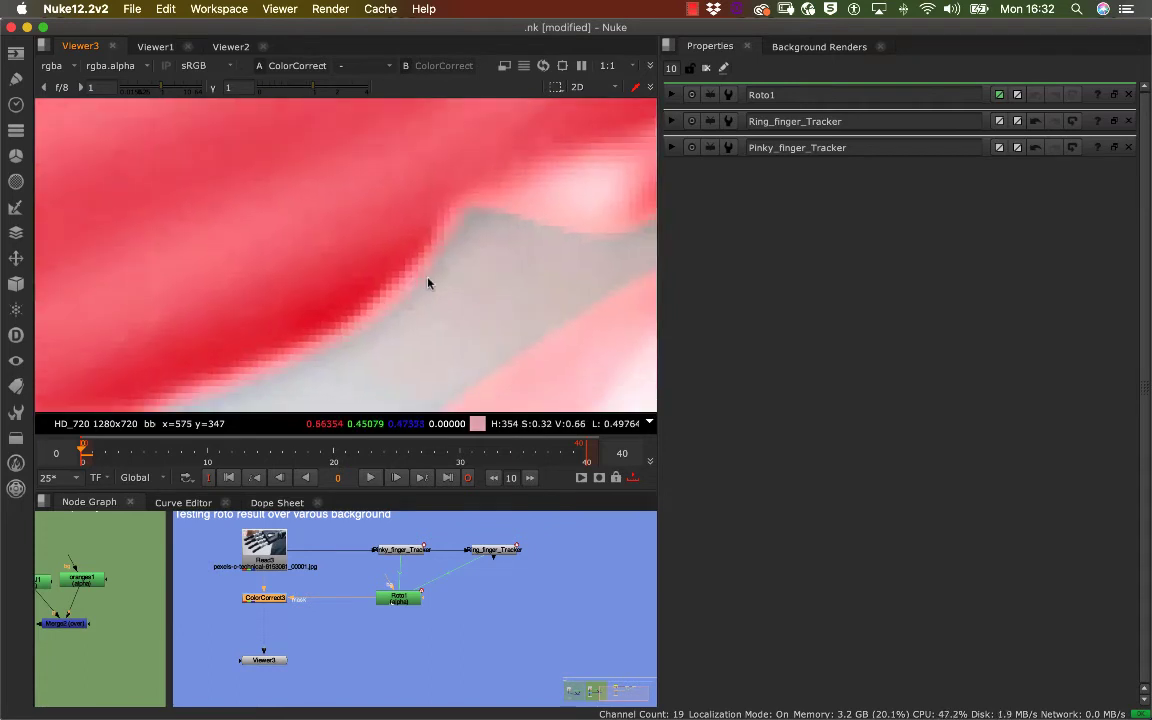
double_click(398, 597)
left_click(745, 367)
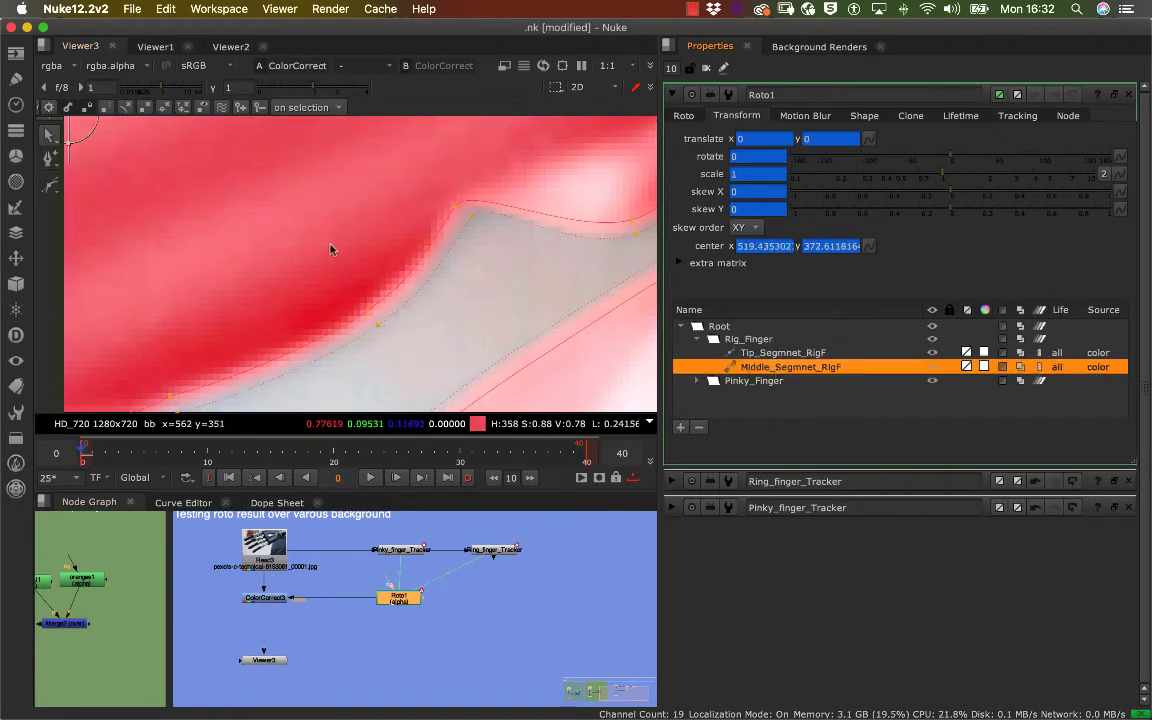
left_click_drag(370, 311, 366, 307)
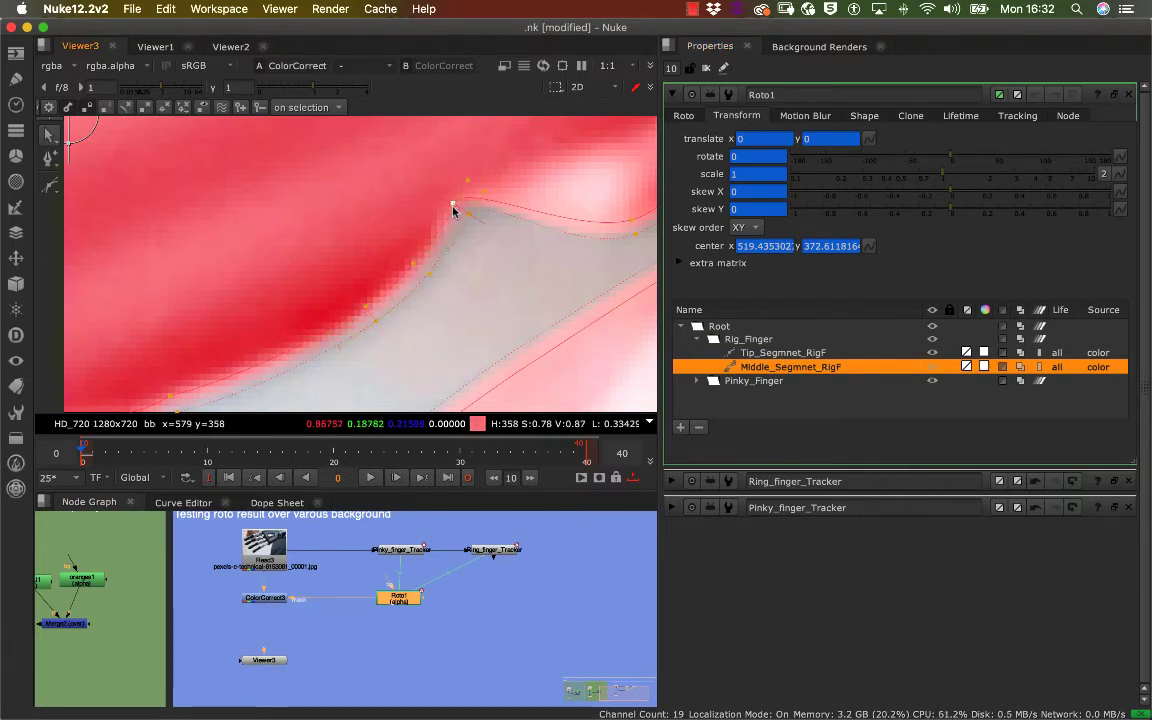
middle_click_drag(455, 208, 545, 220)
Step: Link the Middle_Segmnet_RigF shape's translate to the translate of Ring_finger_Tracker
scroll(520, 255, "down", 10)
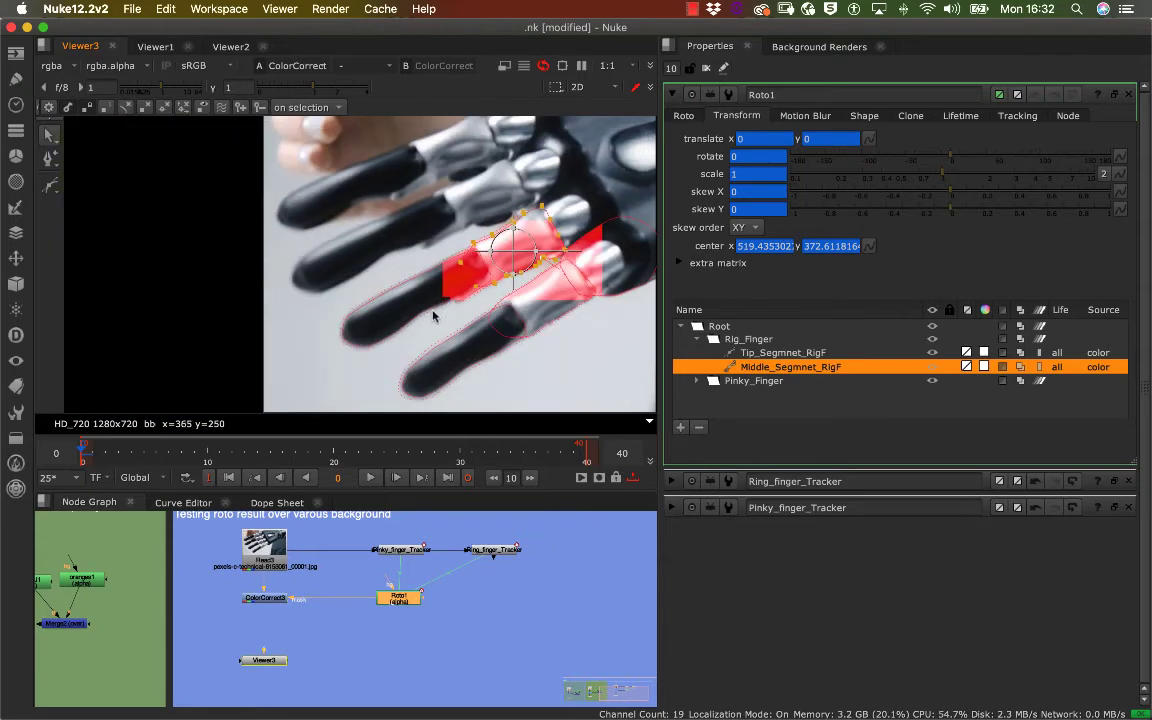
left_click(532, 385)
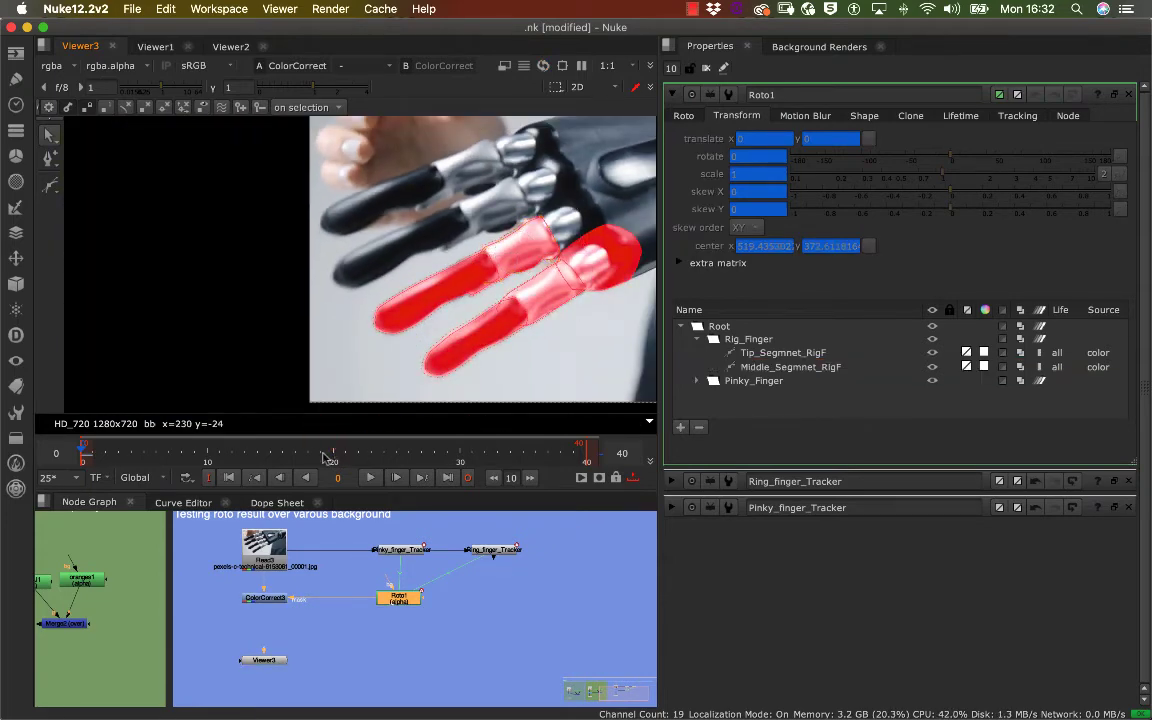
left_click(791, 368)
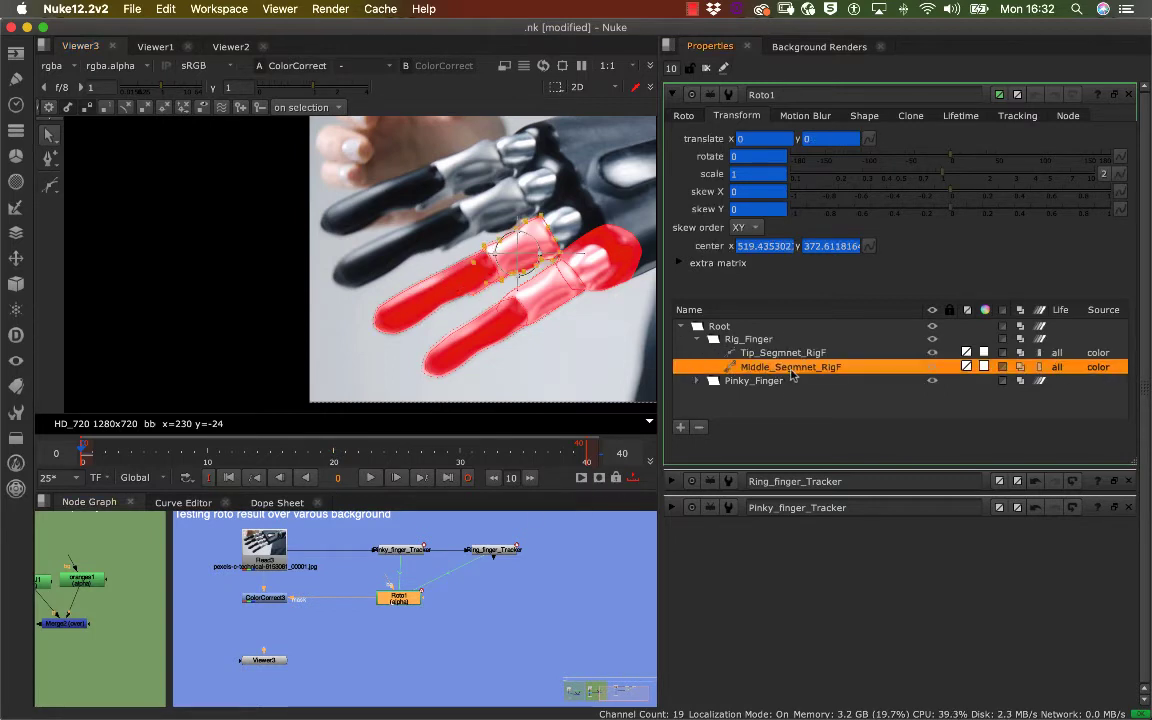
right_click(869, 139)
mouse_move(905, 285)
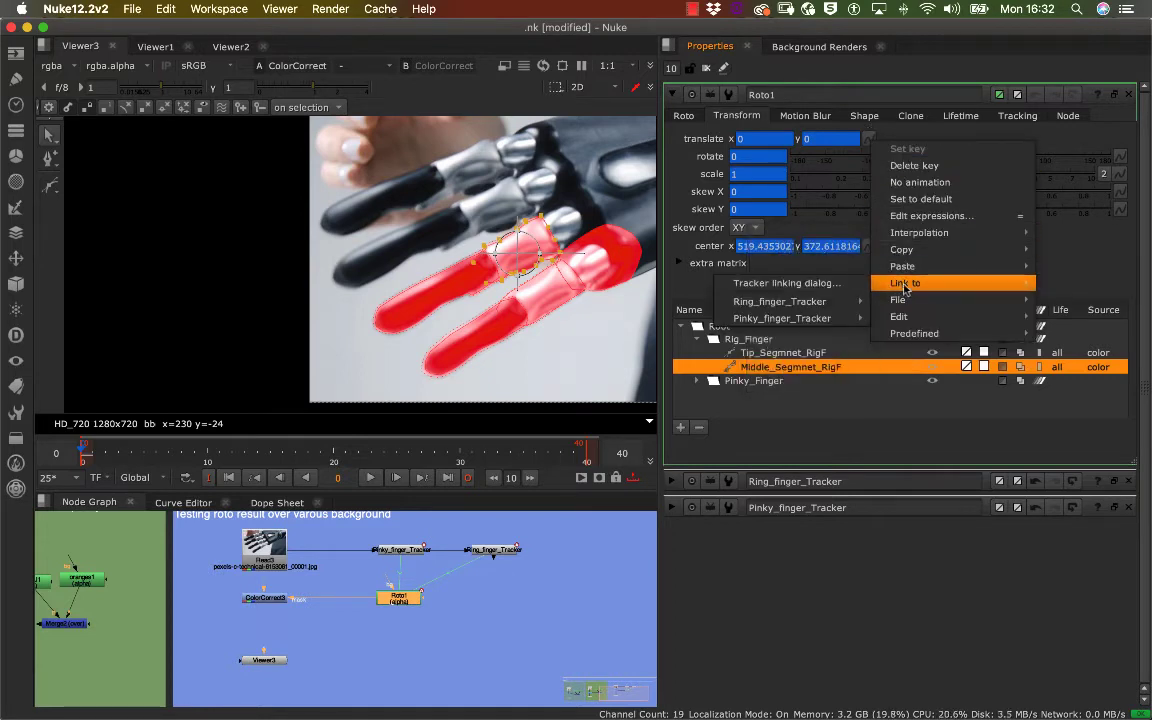
mouse_move(815, 319)
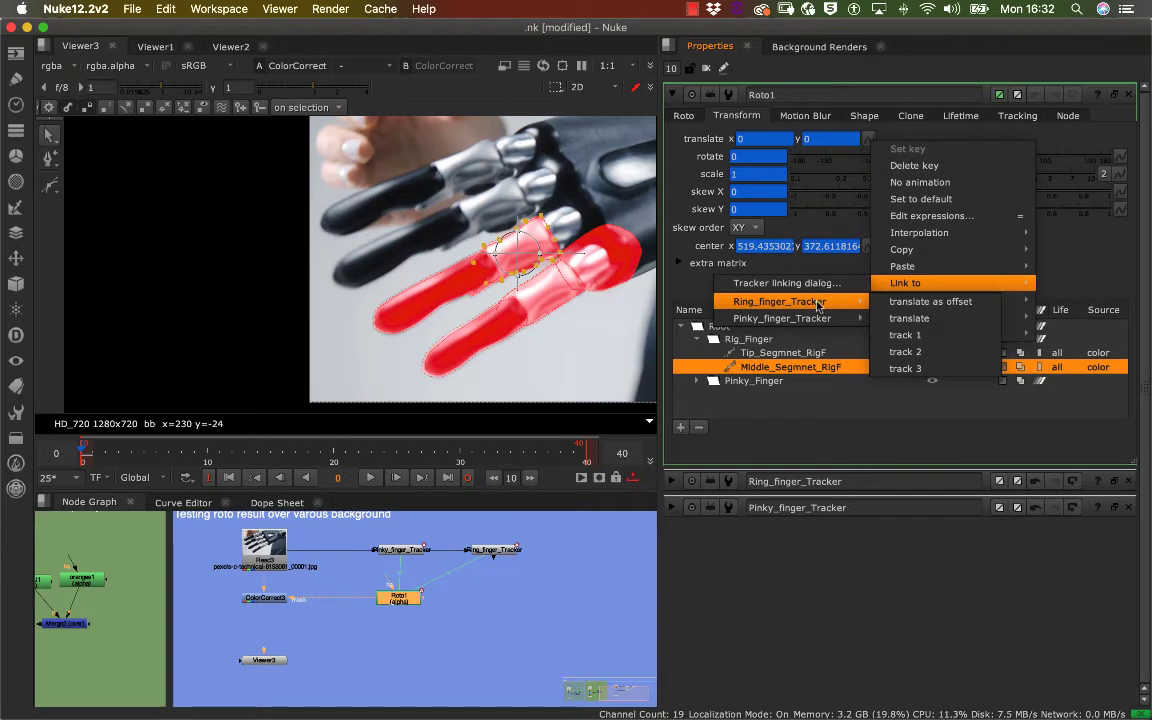
left_click(912, 317)
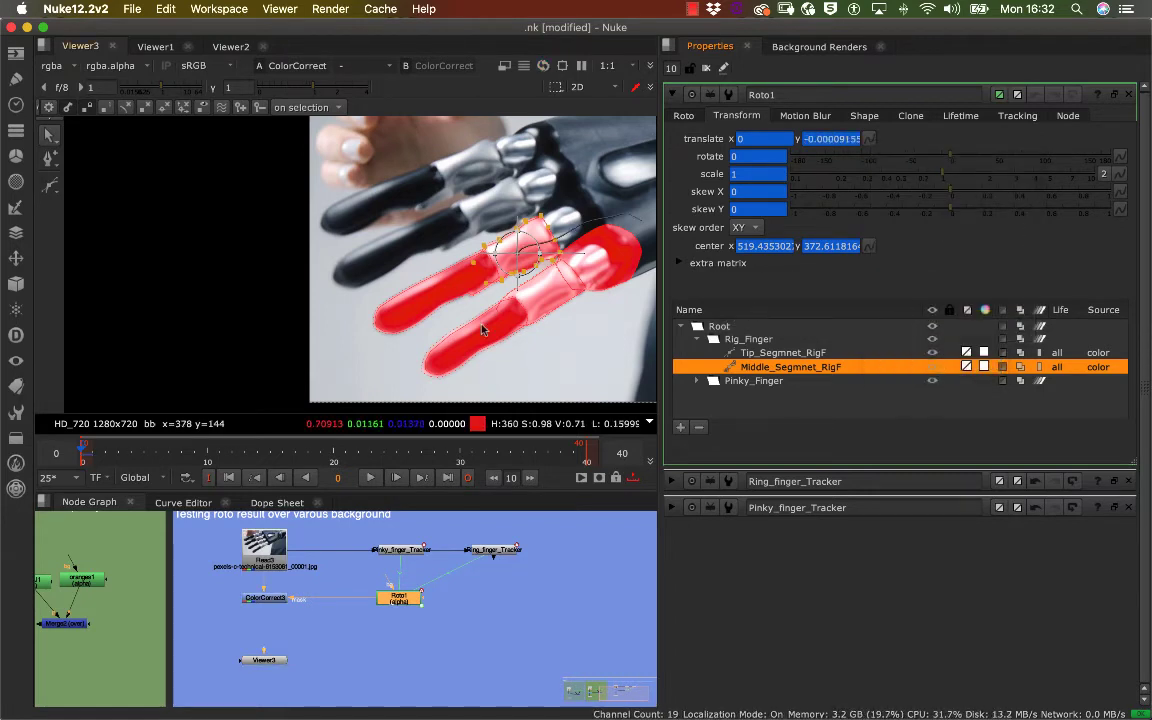
scroll(570, 300, "up", 5)
scroll(583, 302, "down", 5)
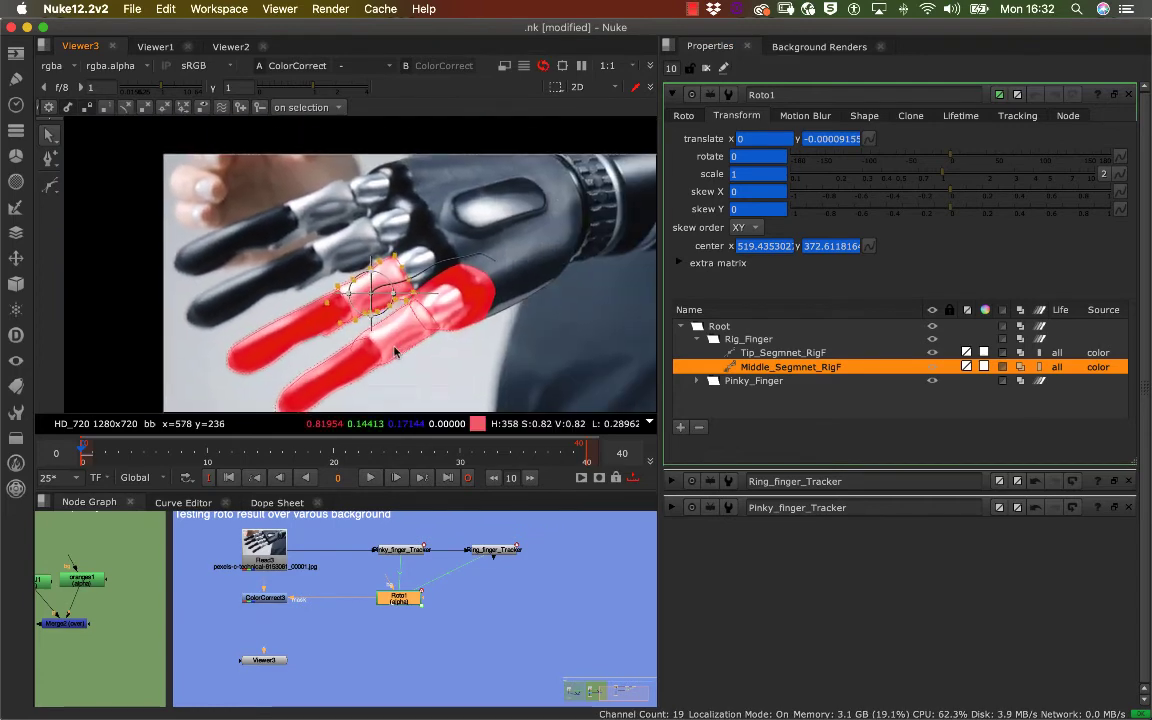
Step: Close all open node properties and scrub through the frames to check how the middle segment follows the ring finger
left_click_drag(88, 447, 321, 452)
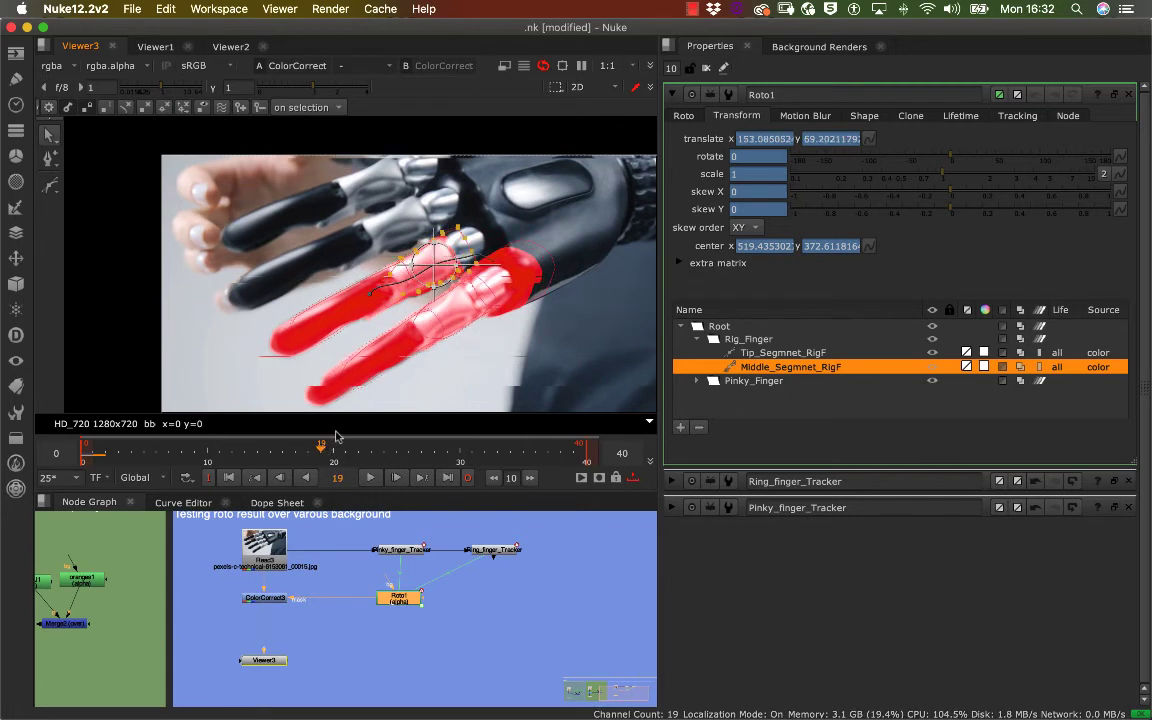
left_click(707, 68)
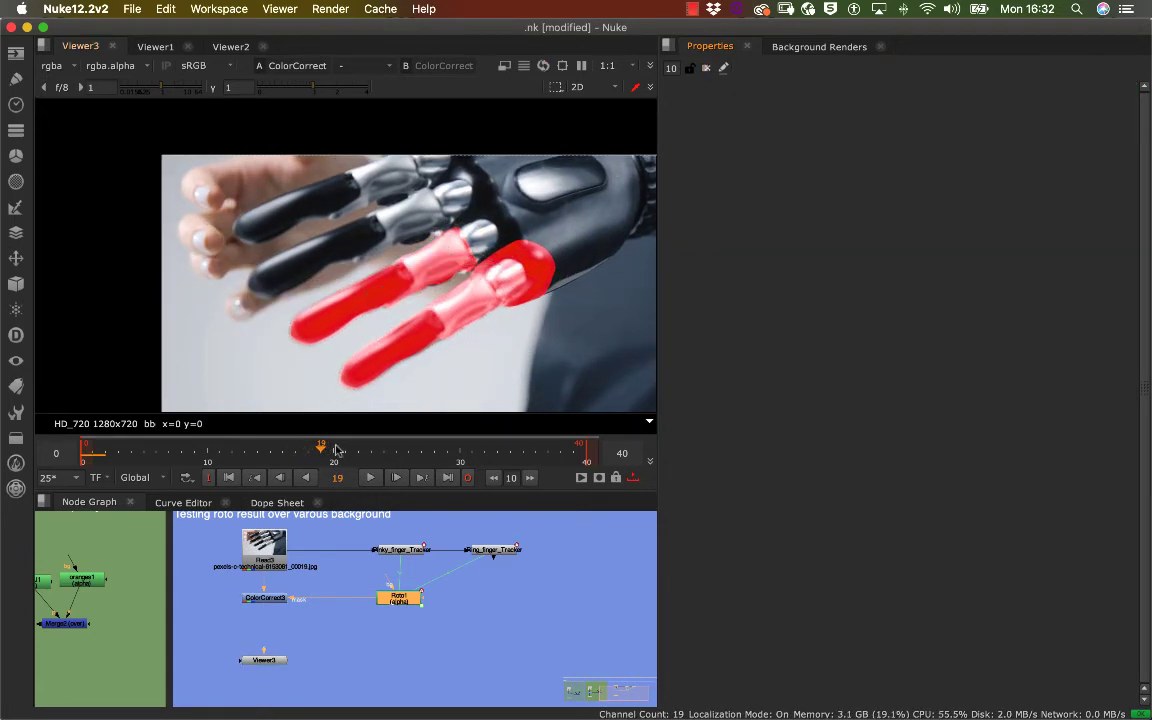
left_click_drag(337, 450, 408, 453)
scroll(570, 354, "up", 3)
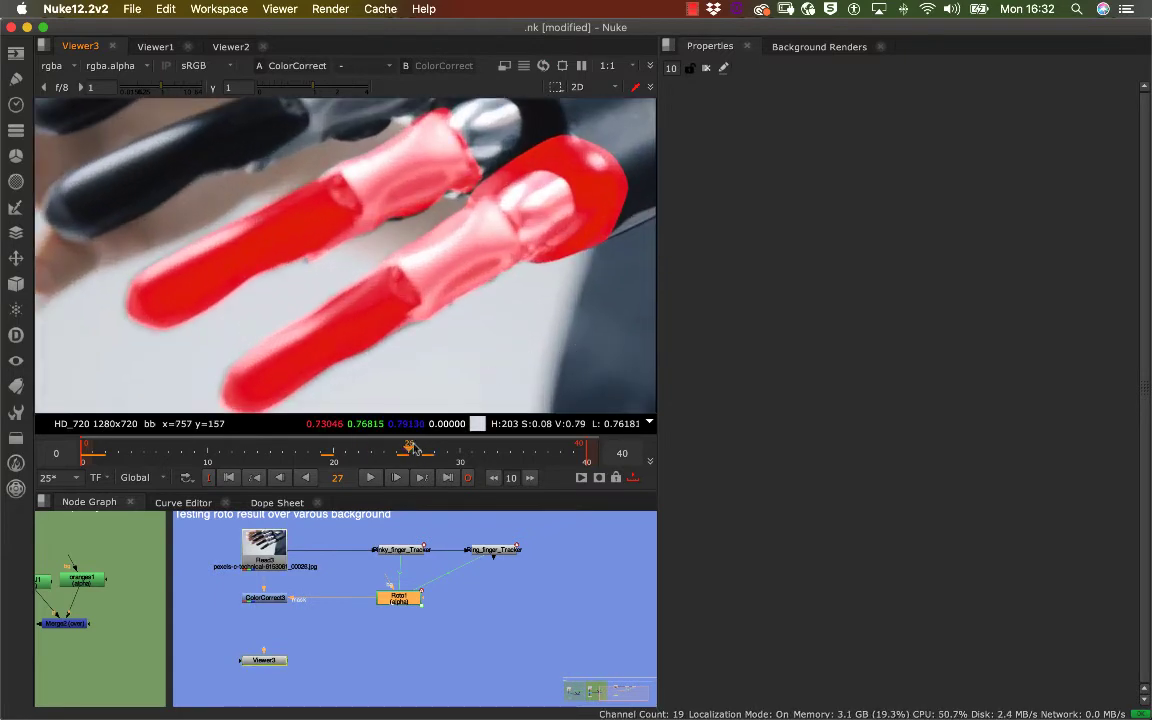
left_click(266, 450)
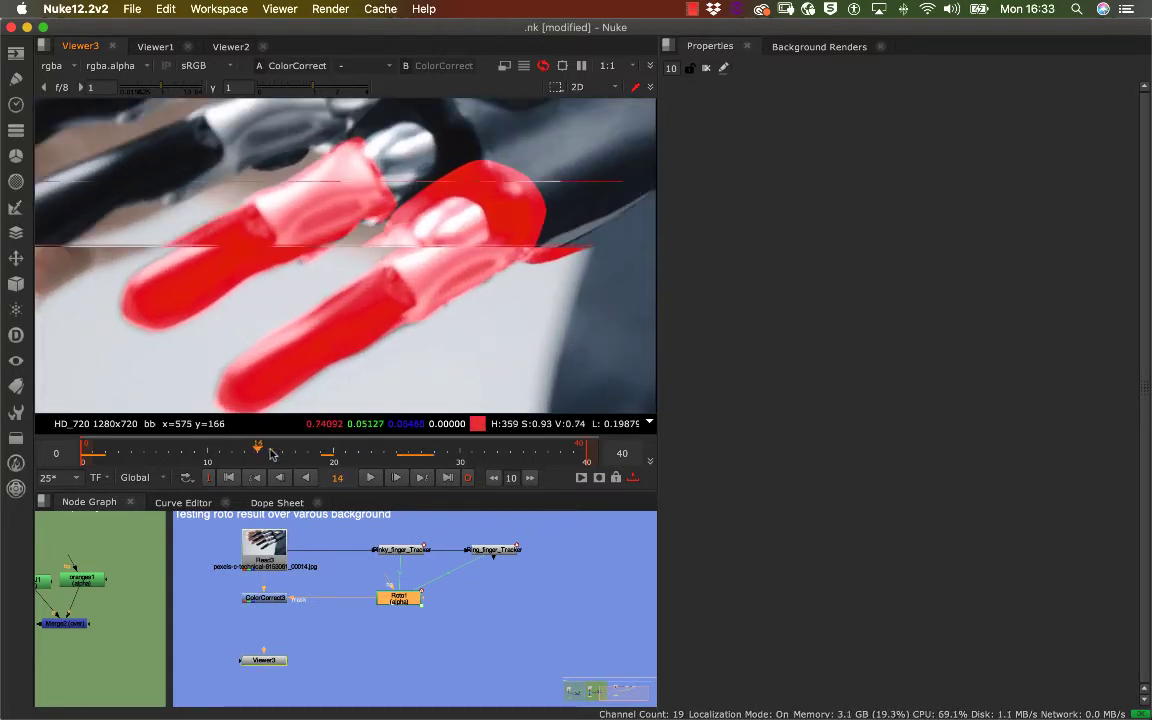
left_click_drag(270, 455, 182, 452)
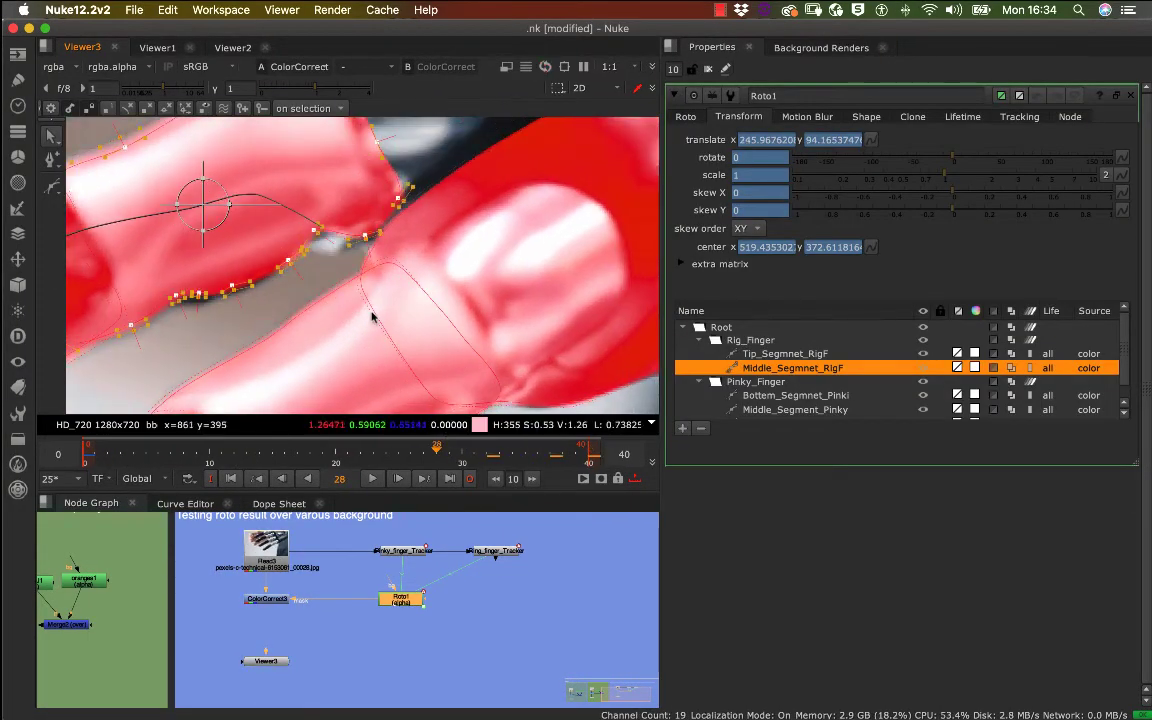
Step: At frame 41, reposition the middle segment's lower-edge points, including the notch beside the small highlight, to fit the finger's contour
middle_click_drag(372, 317, 589, 296)
scroll(514, 311, "up", 3)
scroll(486, 316, "down", 4)
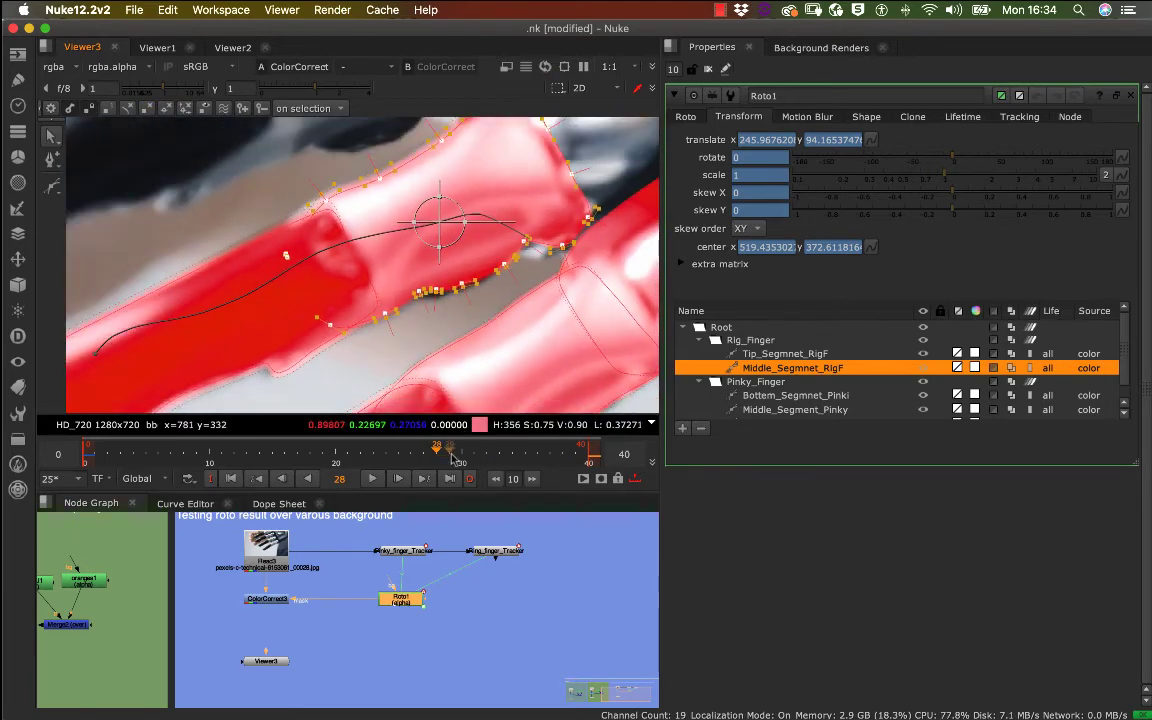
left_click_drag(410, 452, 597, 462)
middle_click_drag(622, 345, 288, 388)
scroll(346, 314, "up", 5)
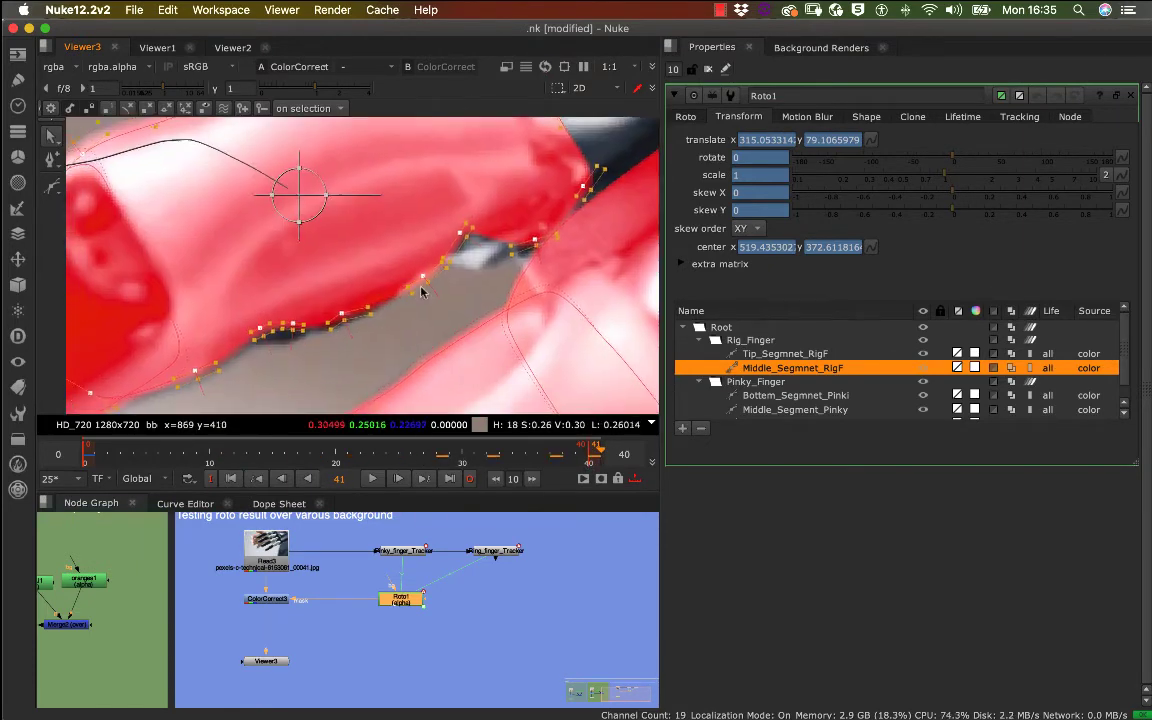
left_click_drag(389, 291, 361, 314)
left_click_drag(488, 241, 474, 235)
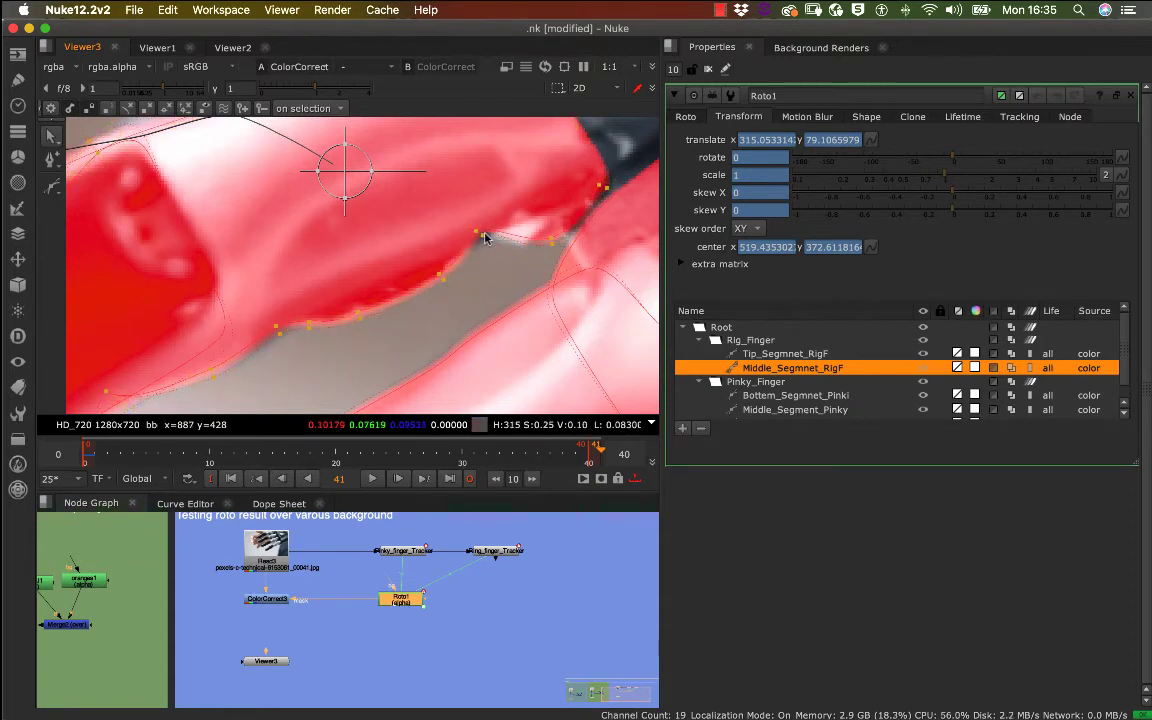
middle_click_drag(490, 262, 486, 264)
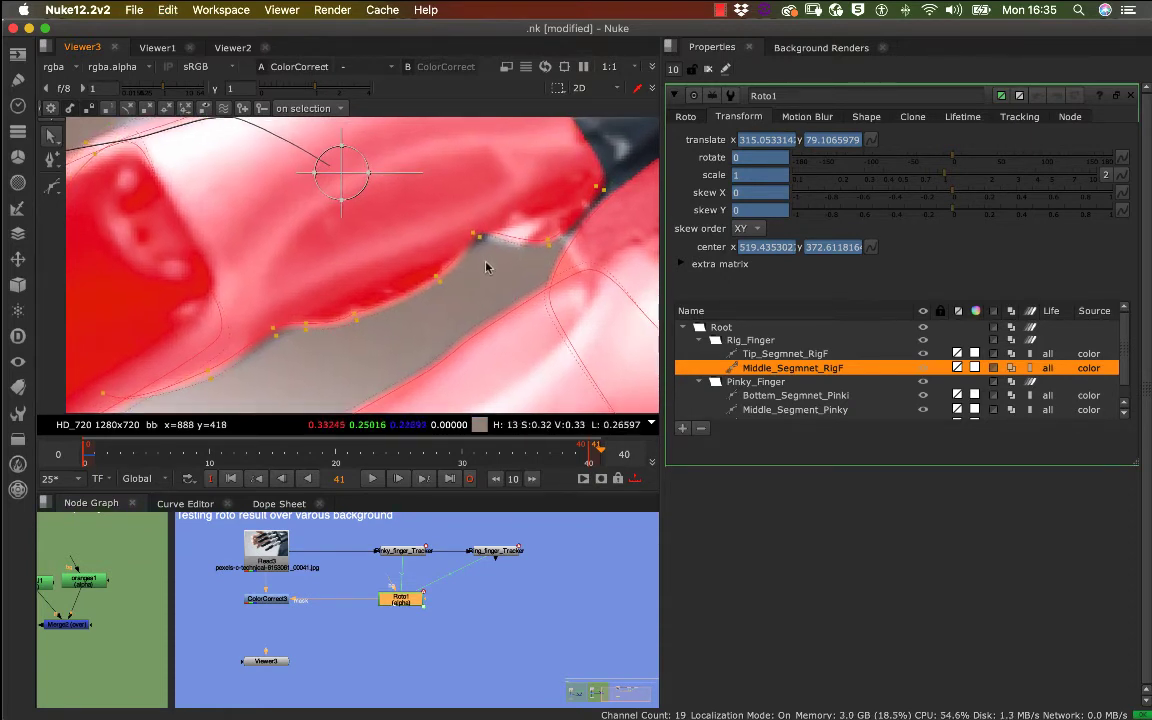
Step: Nudge the middle segment's notch point slightly downward and shift the selected lower-edge points slightly inward at frame 41
scroll(486, 274, "down", 8)
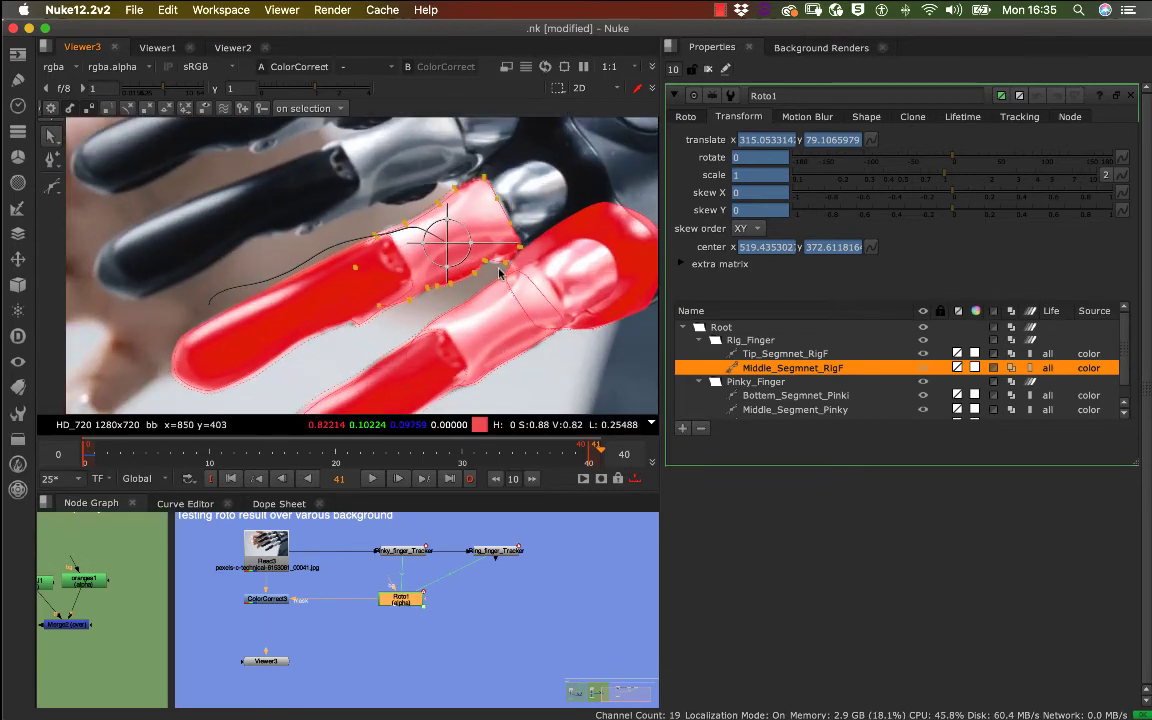
scroll(441, 278, "up", 8)
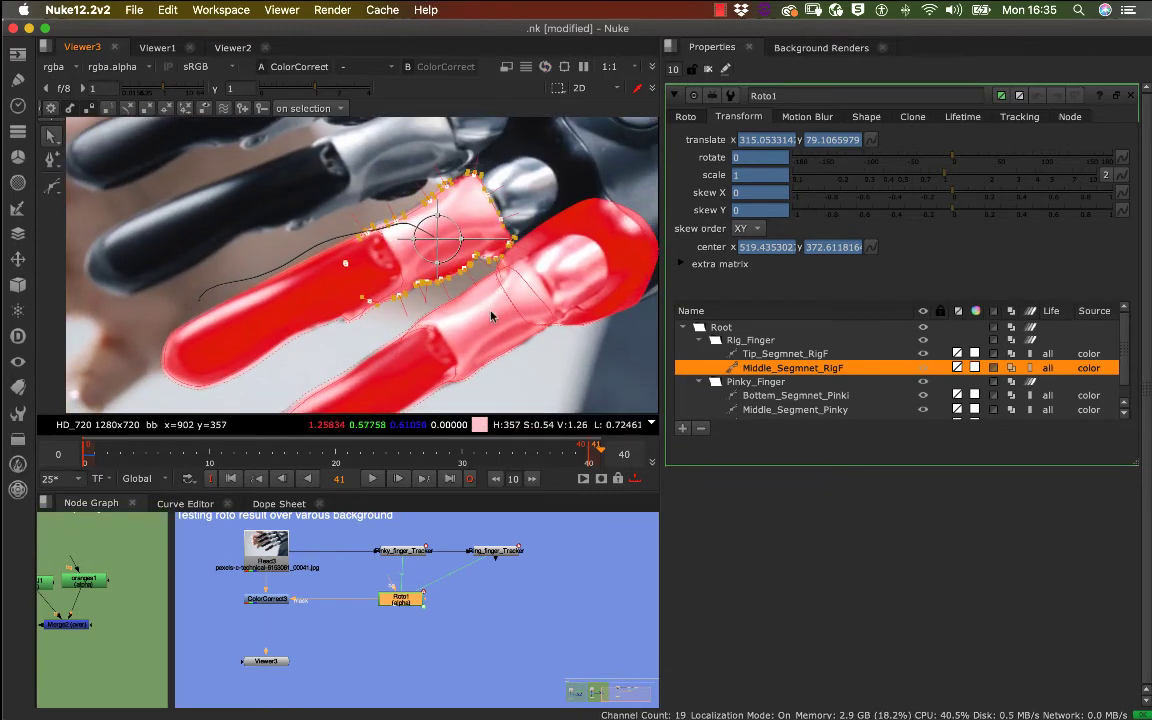
middle_click_drag(549, 313, 559, 374)
middle_click_drag(464, 254, 505, 381)
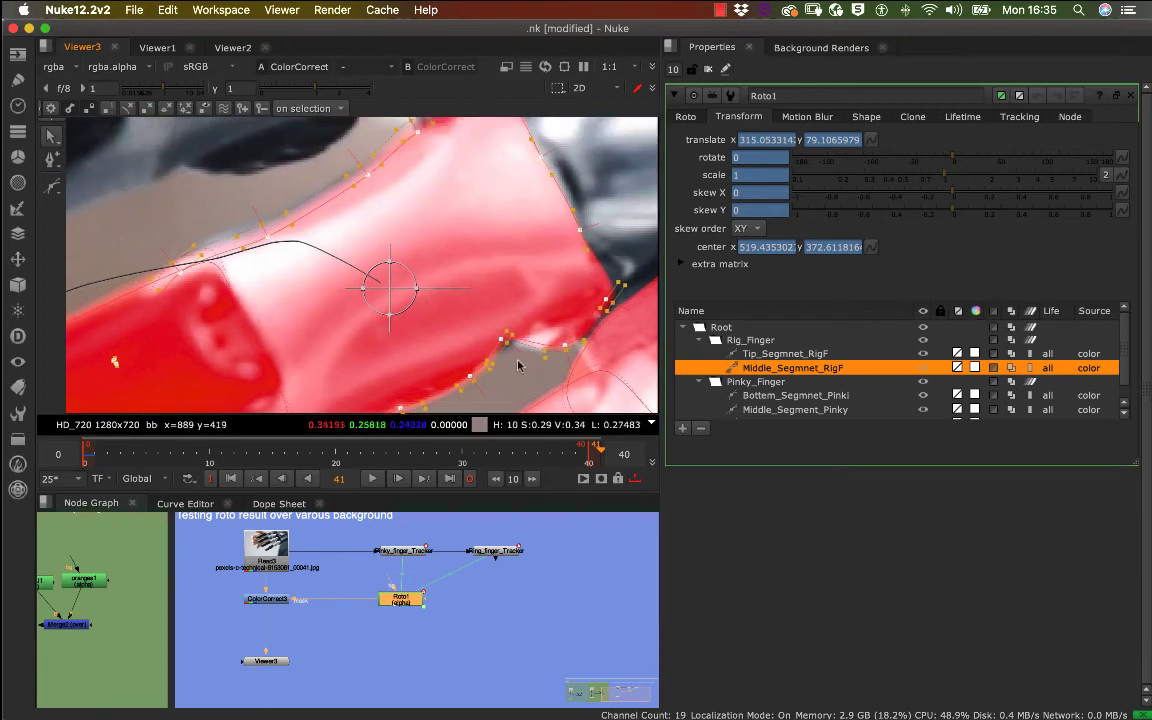
left_click_drag(502, 340, 502, 352)
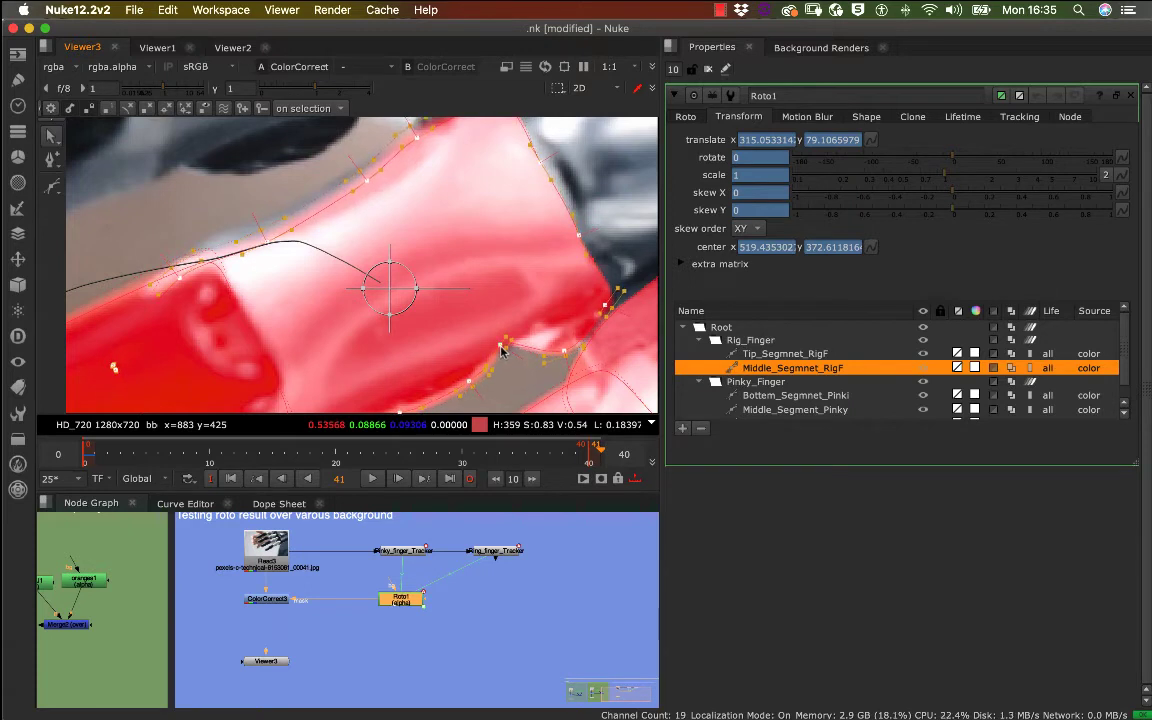
middle_click_drag(543, 333, 634, 235)
left_click(587, 305)
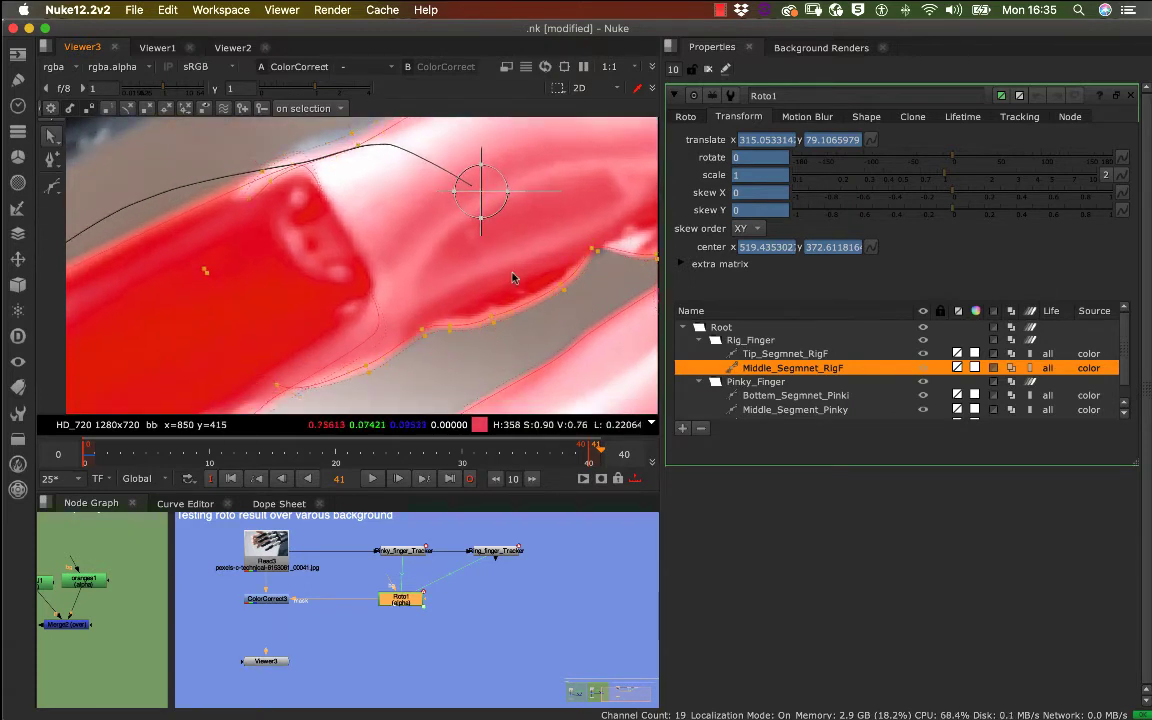
left_click_drag(428, 293, 520, 332)
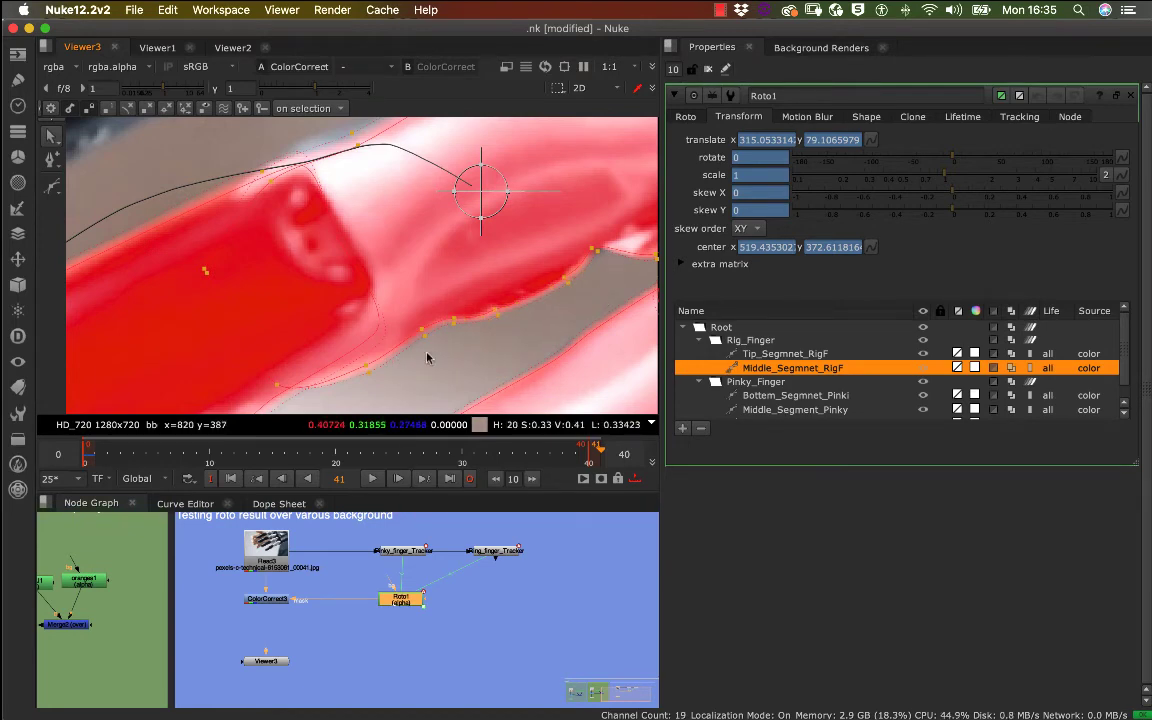
Step: Shift the two points along the middle segment's upper edge slightly toward the fingertip at frame 41
middle_click_drag(447, 341, 318, 485)
middle_click_drag(338, 288, 440, 286)
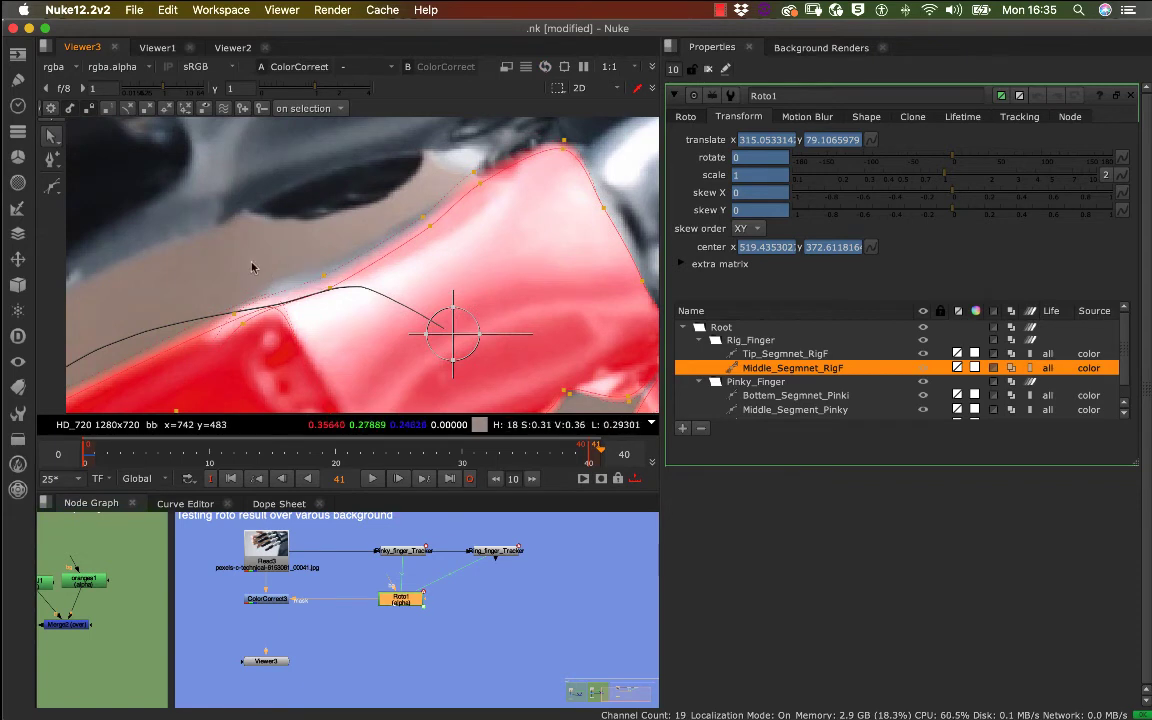
left_click_drag(256, 260, 377, 317)
left_click(377, 317)
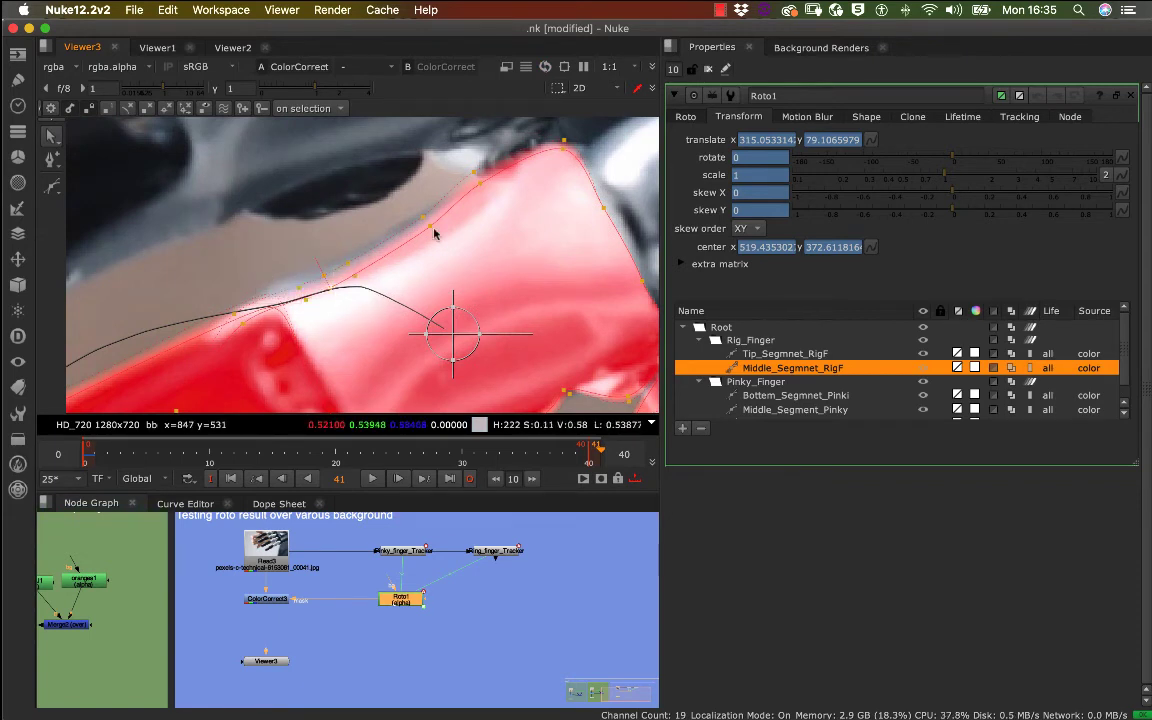
left_click_drag(438, 180, 277, 331)
left_click_drag(324, 282, 322, 292)
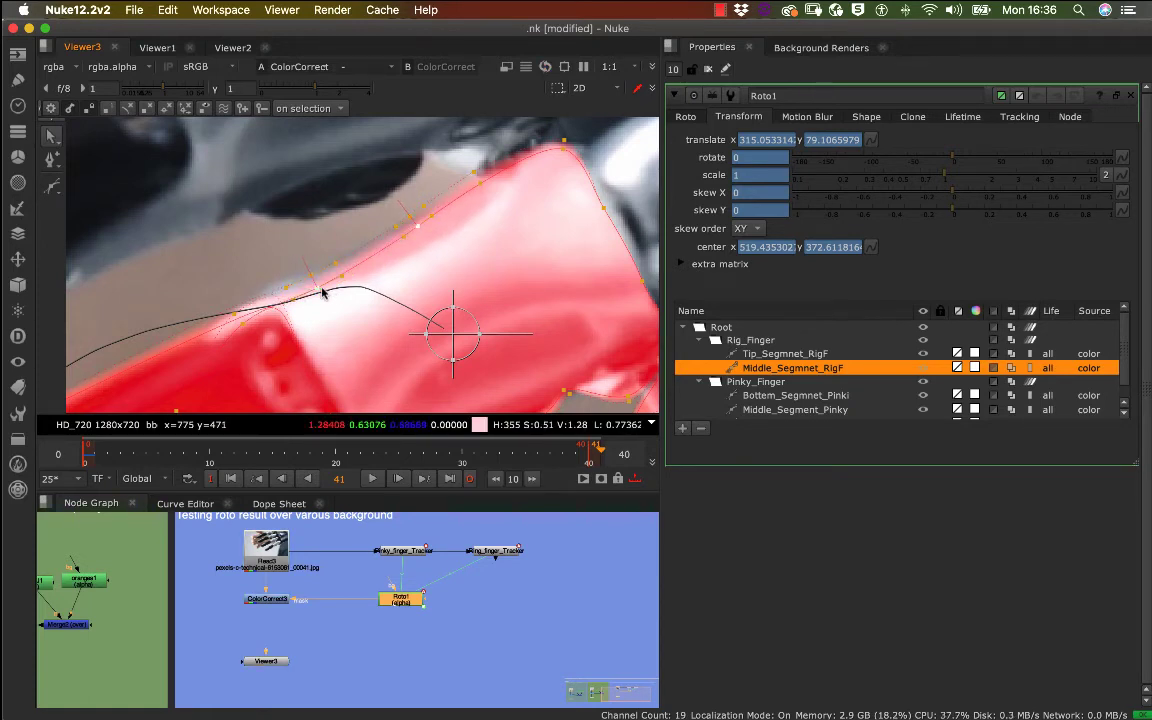
Step: Move the upper-edge points beside the joint with the tip segment outward to fit the finger's contour at frame 41
left_click_drag(210, 301, 278, 347)
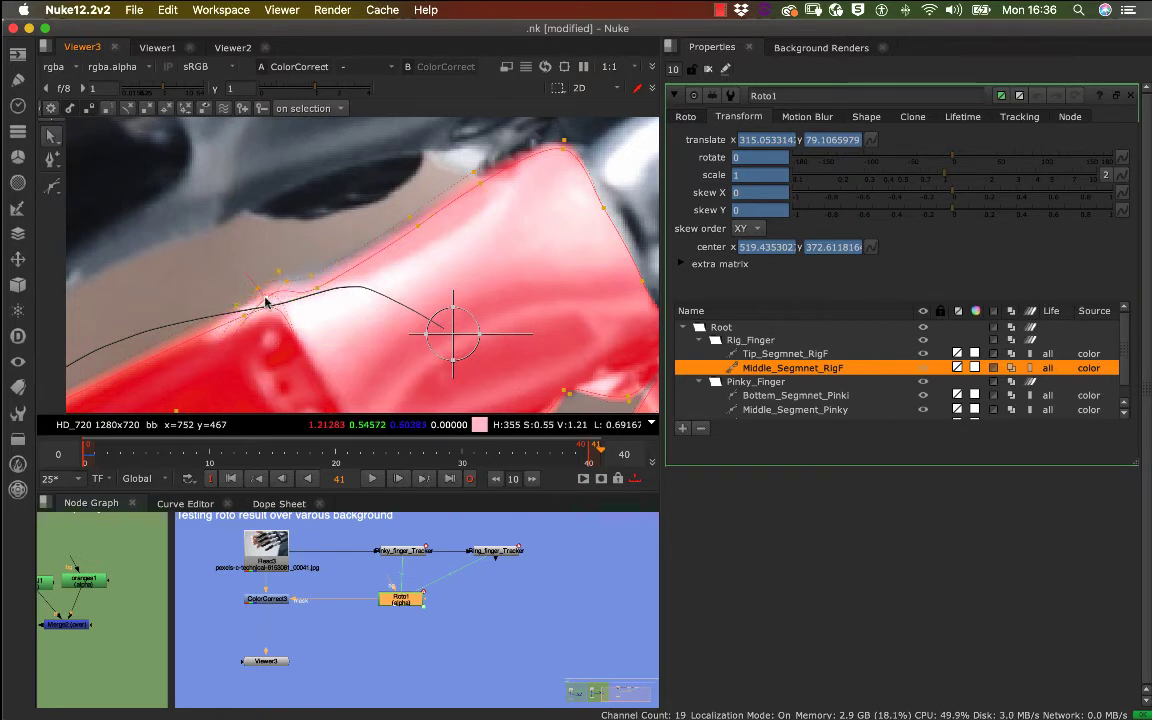
left_click_drag(265, 300, 317, 285)
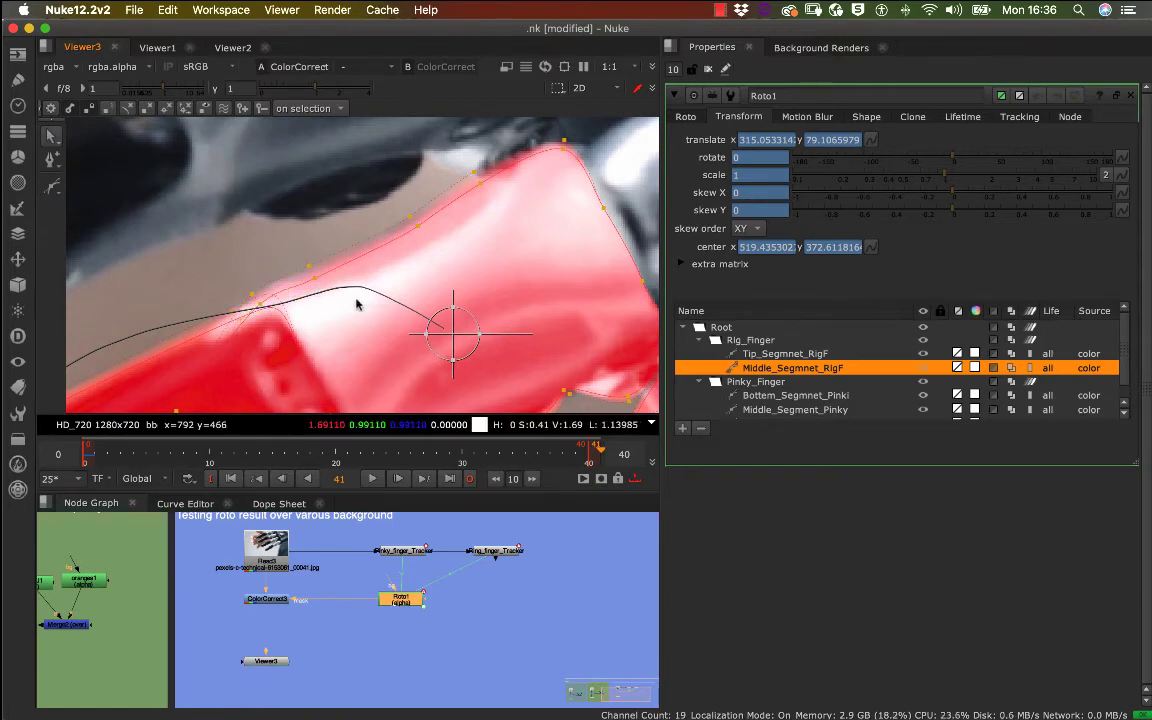
scroll(366, 283, "up", 2)
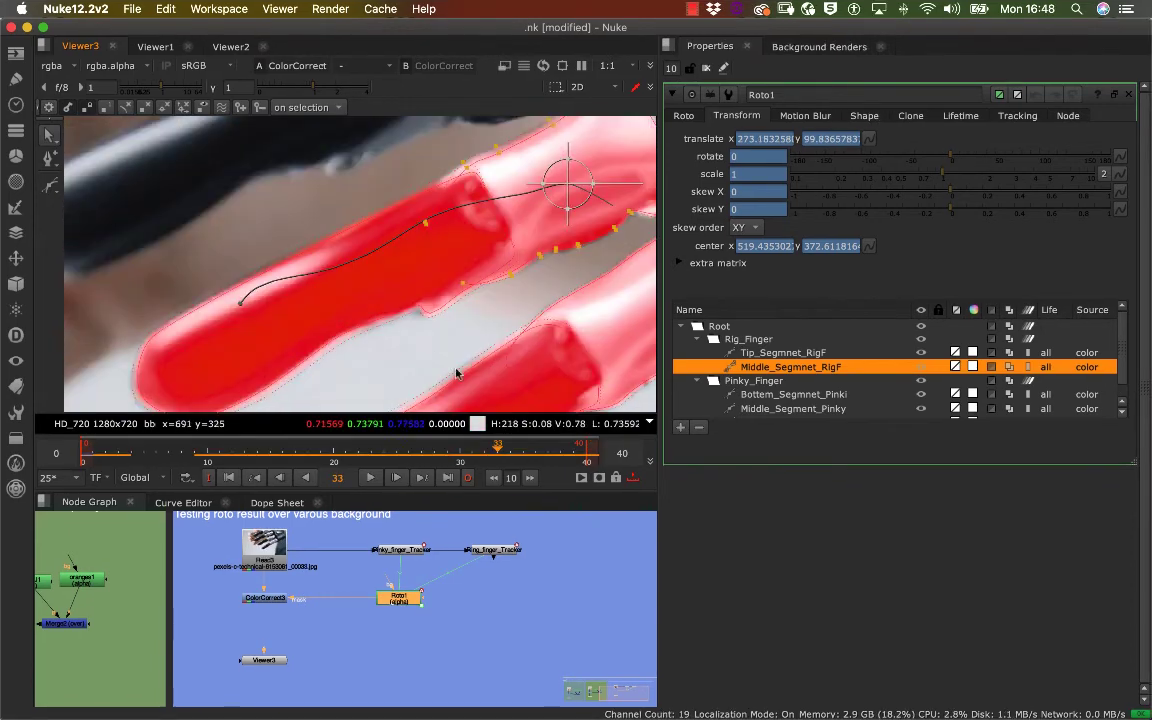
Step: Scrub back to frame 6 to check the middle segment's lower edge, and examine the ring finger's base at the first frame
left_click_drag(430, 455, 155, 464)
scroll(333, 365, "up", 6)
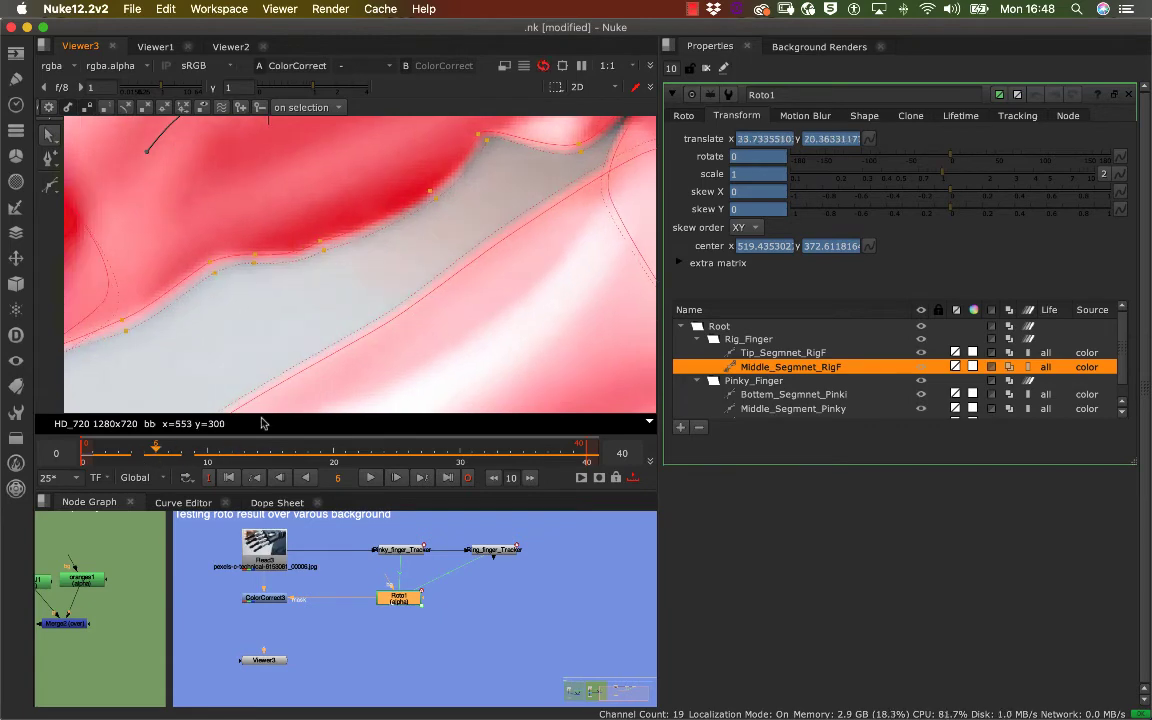
scroll(330, 398, "down", 6)
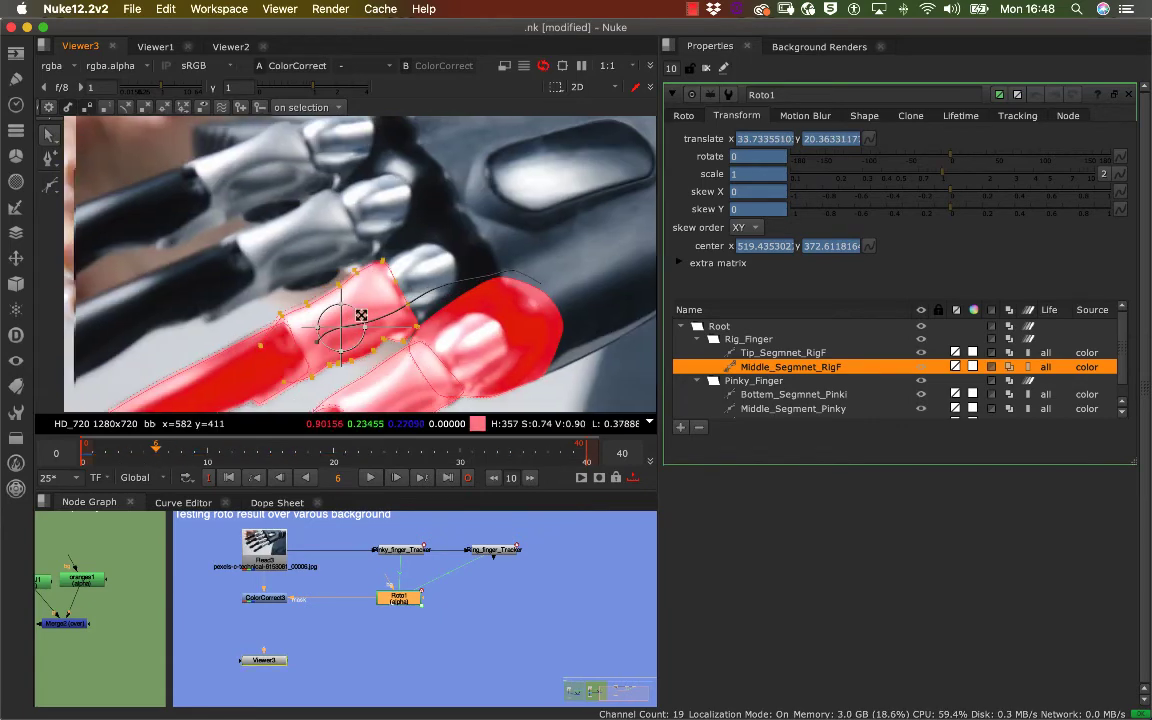
left_click(229, 478)
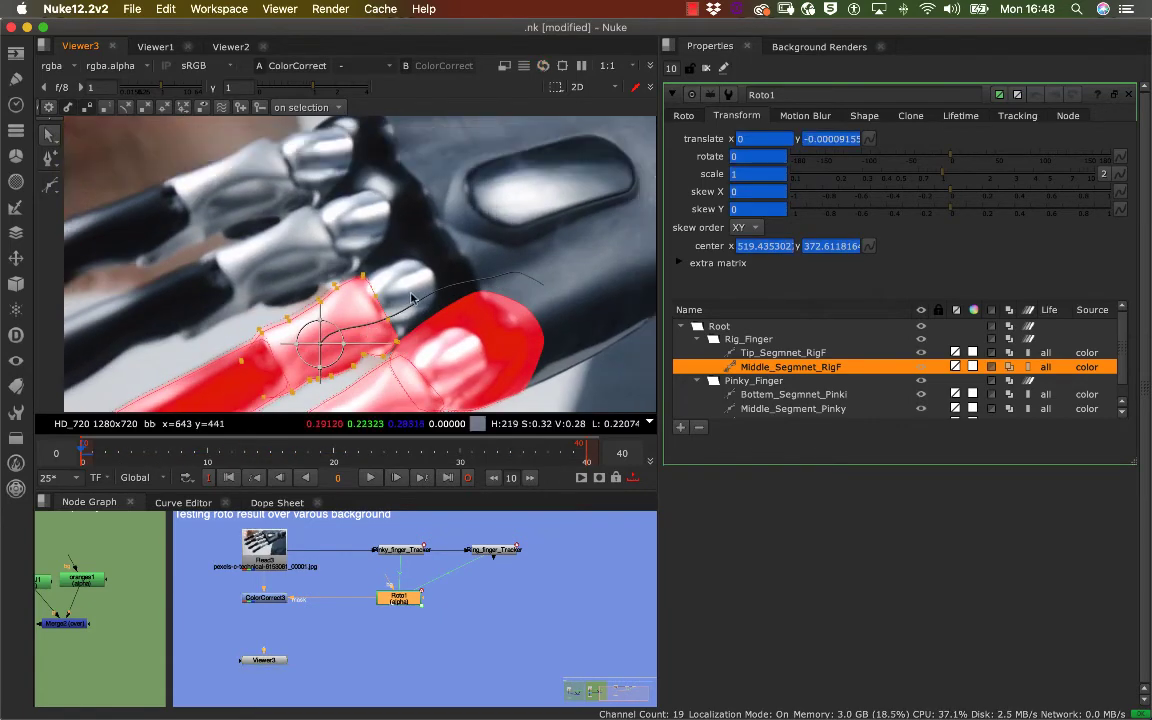
scroll(435, 250, "up", 2)
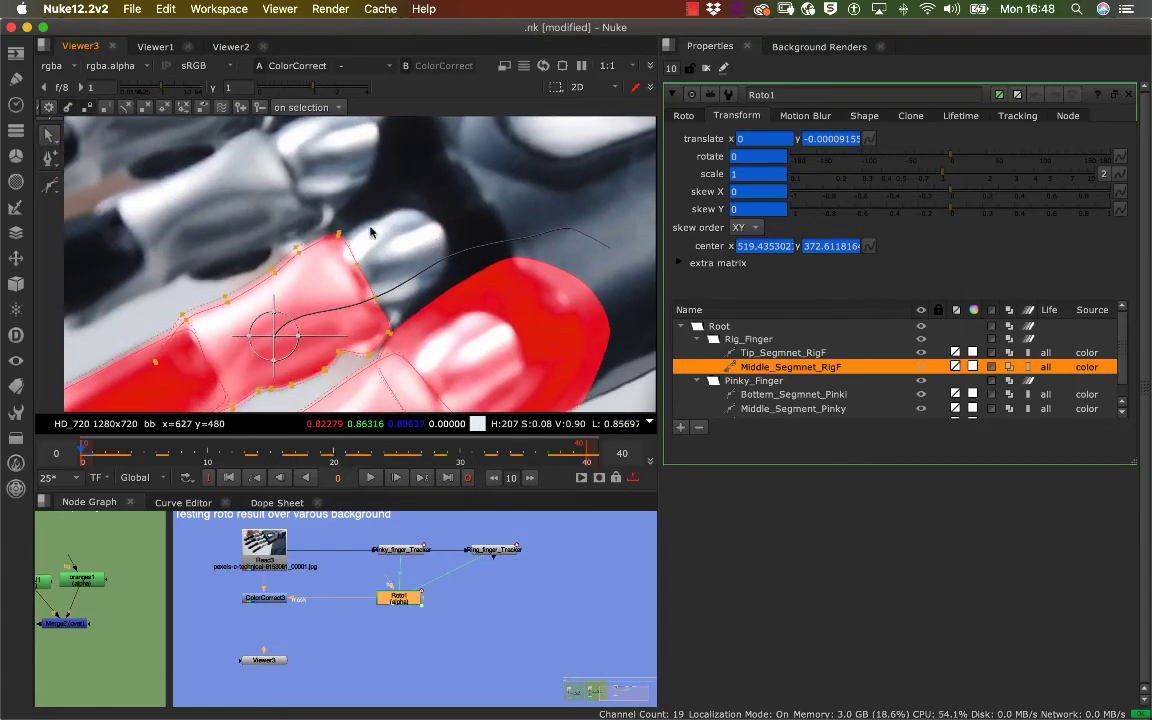
scroll(410, 240, "down", 3)
scroll(395, 255, "down", 3)
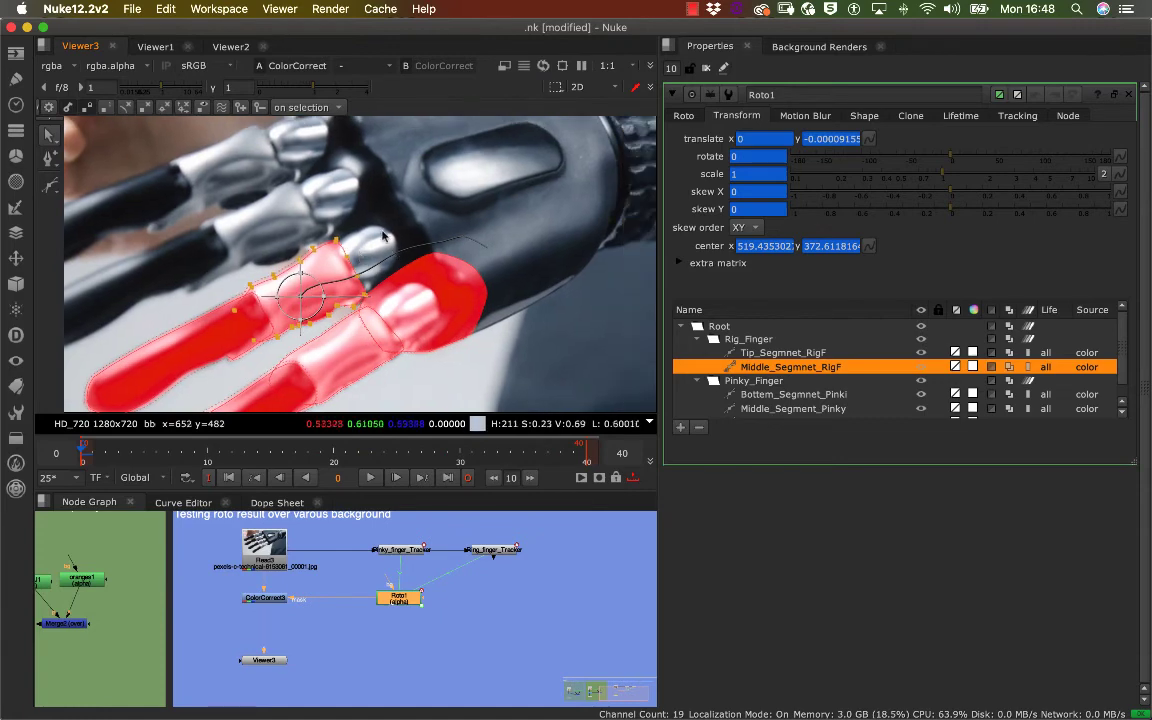
scroll(370, 250, "down", 2)
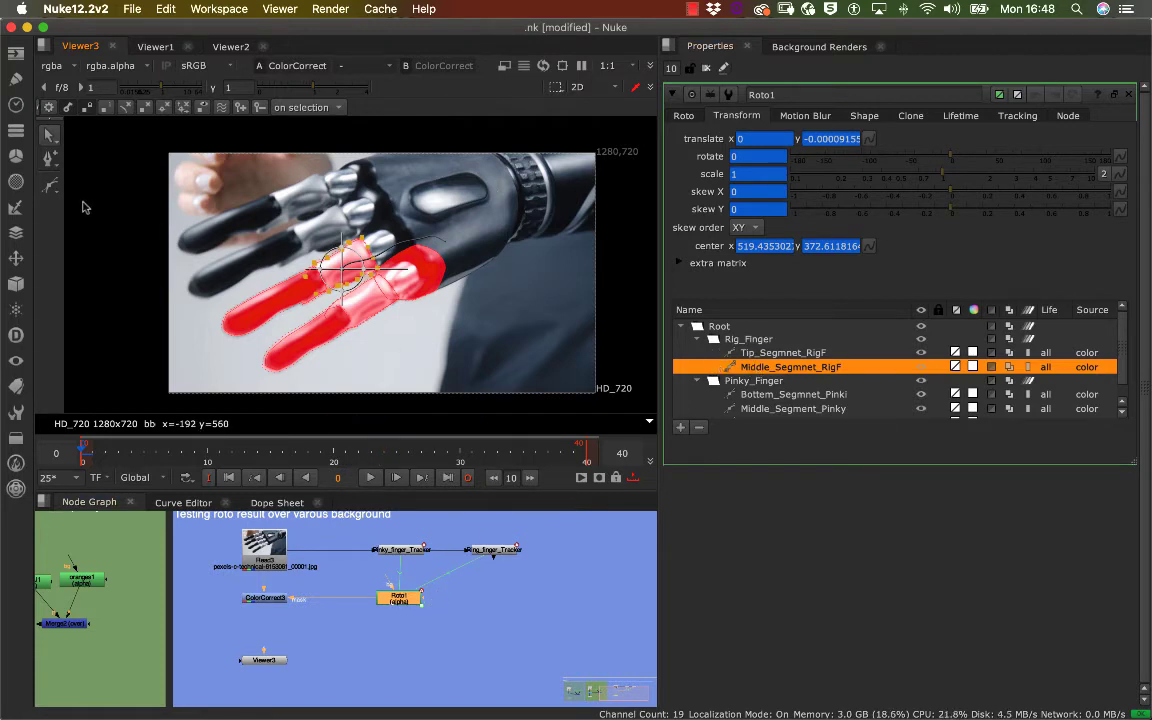
Step: Start a new Bezier shape at the first frame with points along the upper edge of the ring finger's bottom segment
right_click(53, 185)
left_click(80, 183)
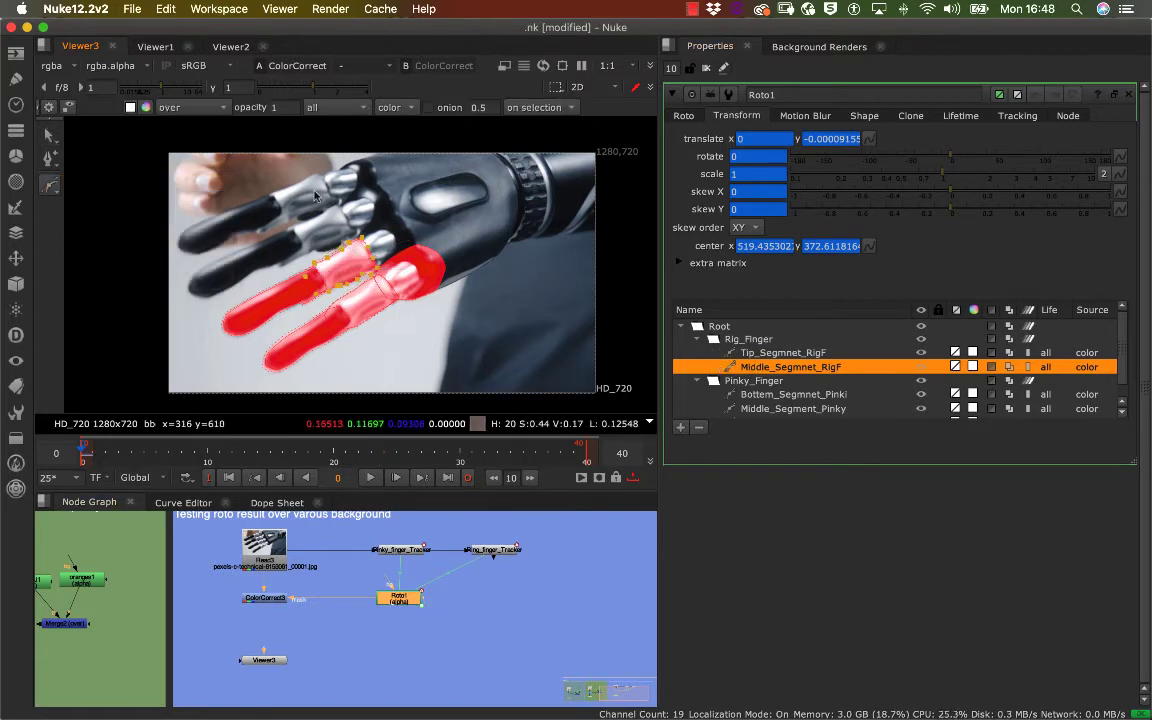
scroll(345, 215, "up", 2)
middle_click_drag(346, 214, 231, 124)
scroll(367, 234, "up", 4)
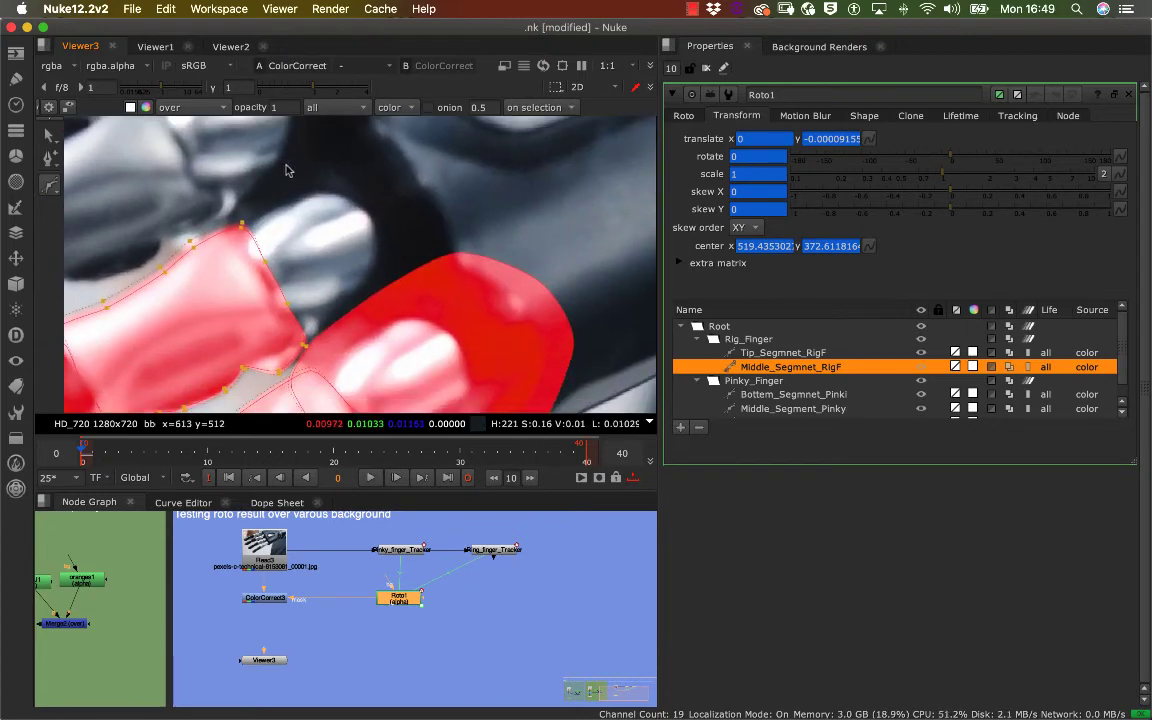
middle_click_drag(287, 170, 273, 143)
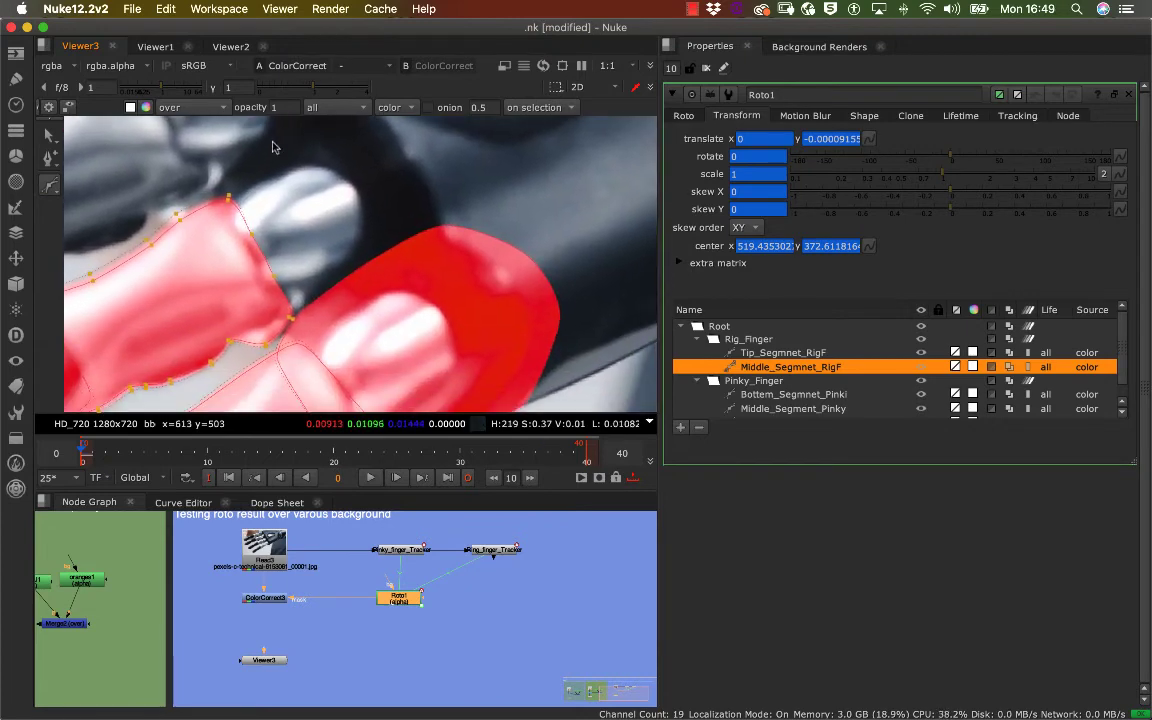
left_click(181, 234)
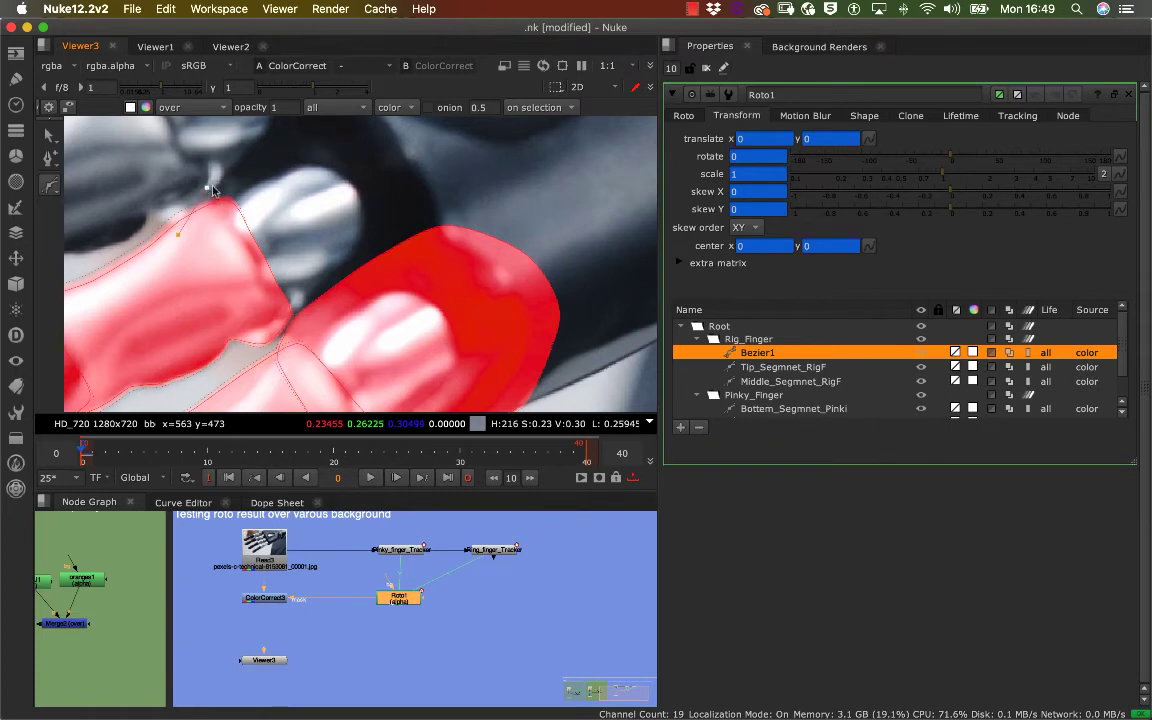
left_click(277, 140)
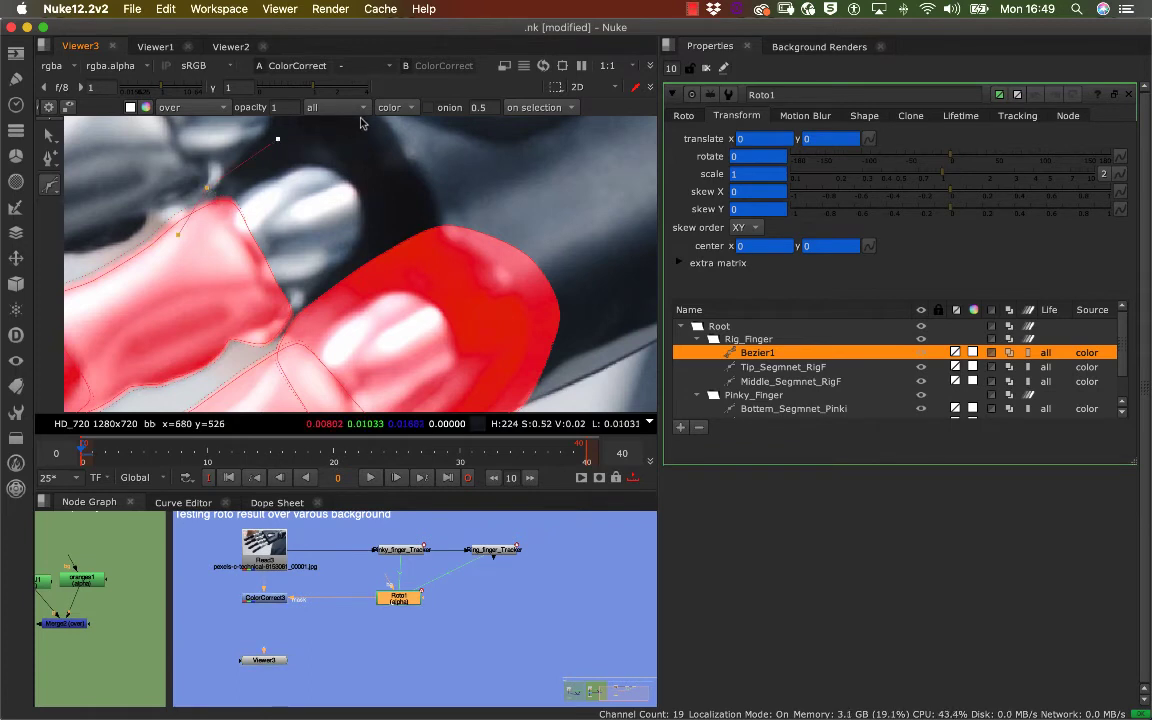
middle_click_drag(336, 169, 287, 214)
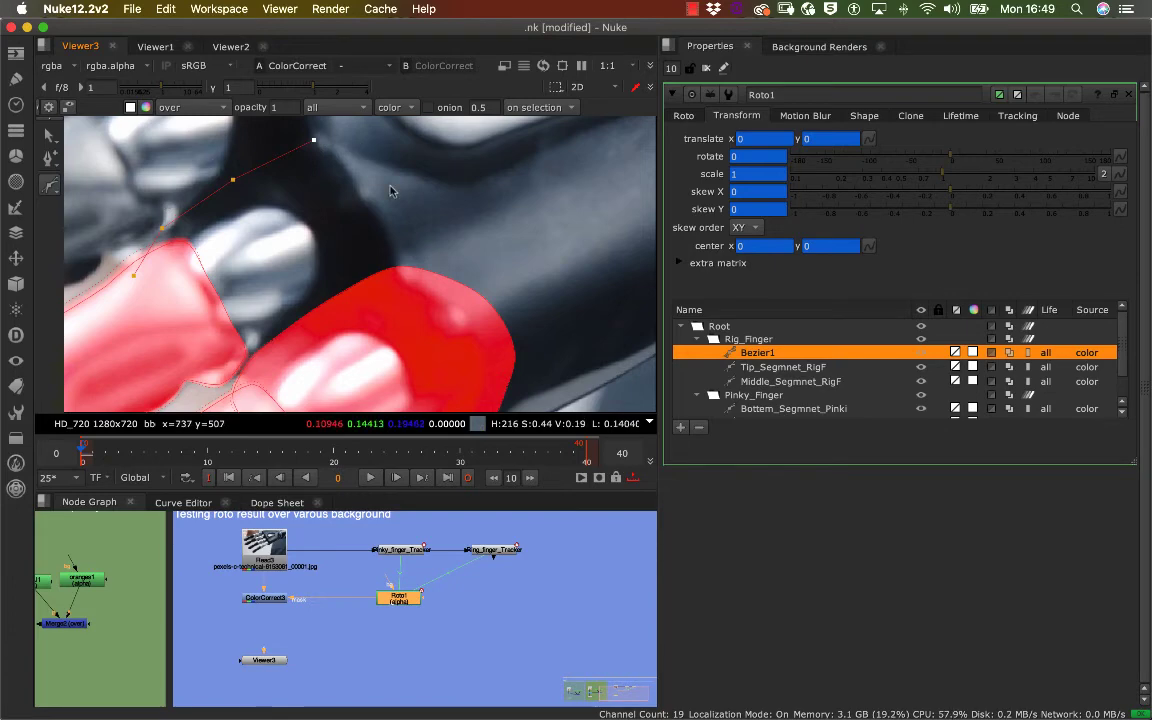
scroll(277, 222, "down", 4)
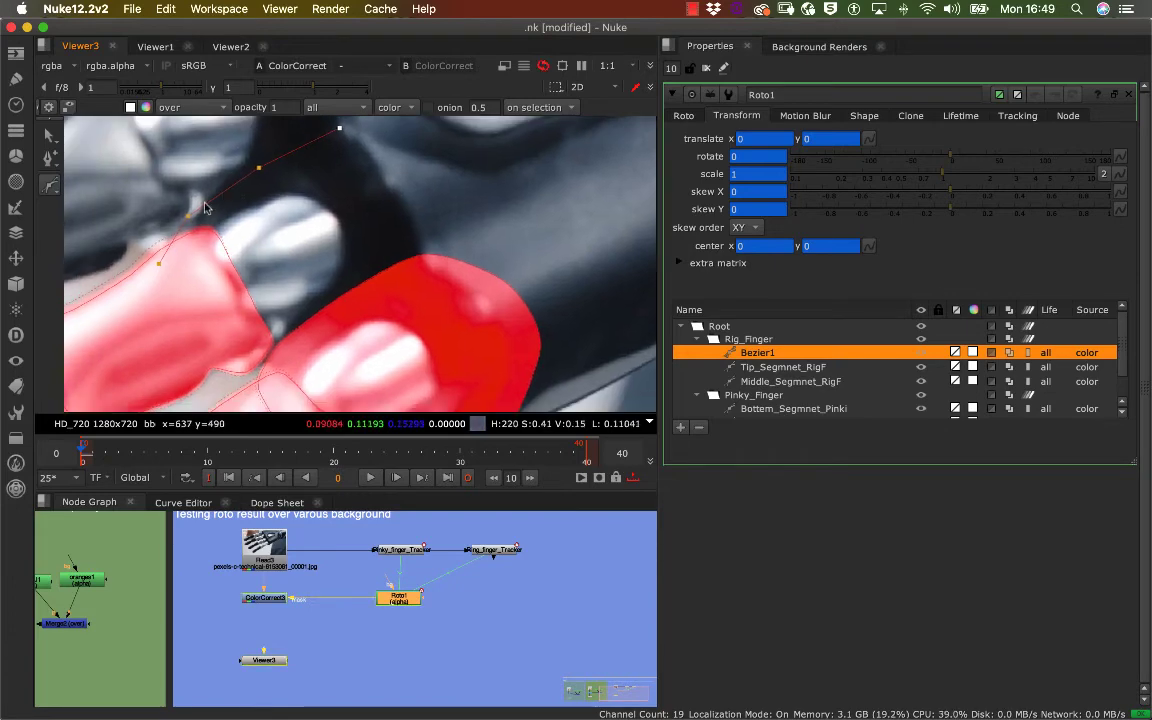
Step: Replace the misplaced outer-edge point and close the shape around the bottom segment, down to the joint with the middle segment
scroll(277, 222, "down", 2)
scroll(270, 199, "up", 2)
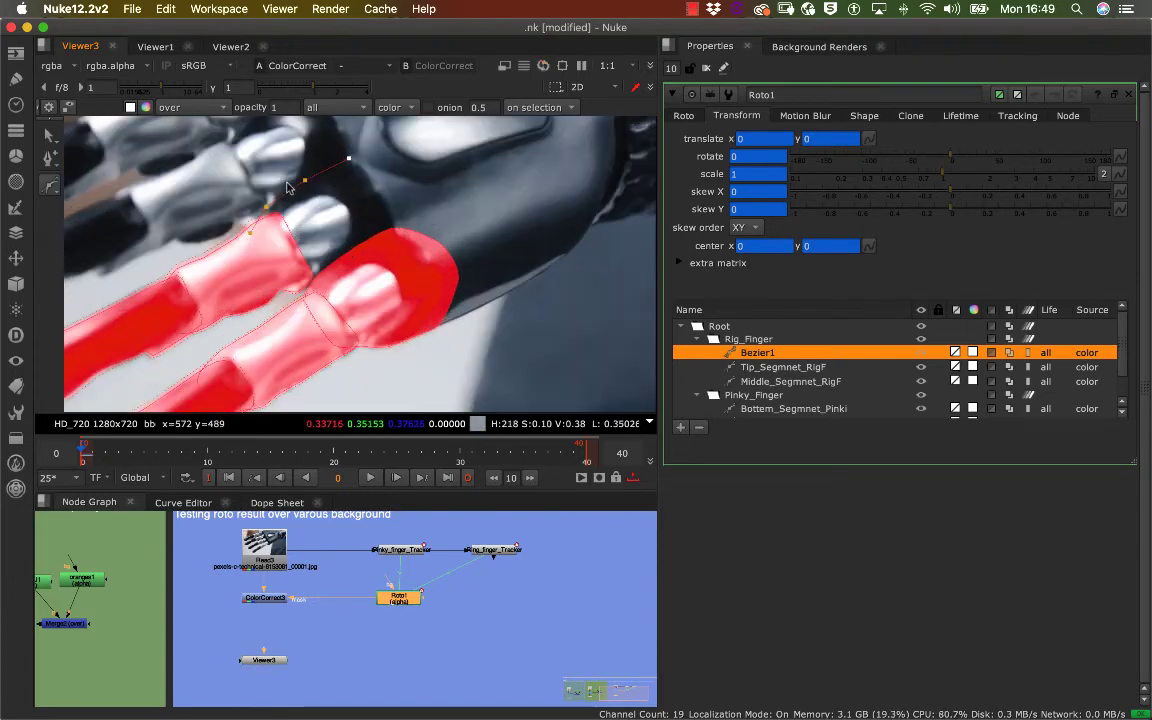
scroll(275, 198, "down", 2)
scroll(300, 196, "up", 5)
scroll(320, 197, "down", 2)
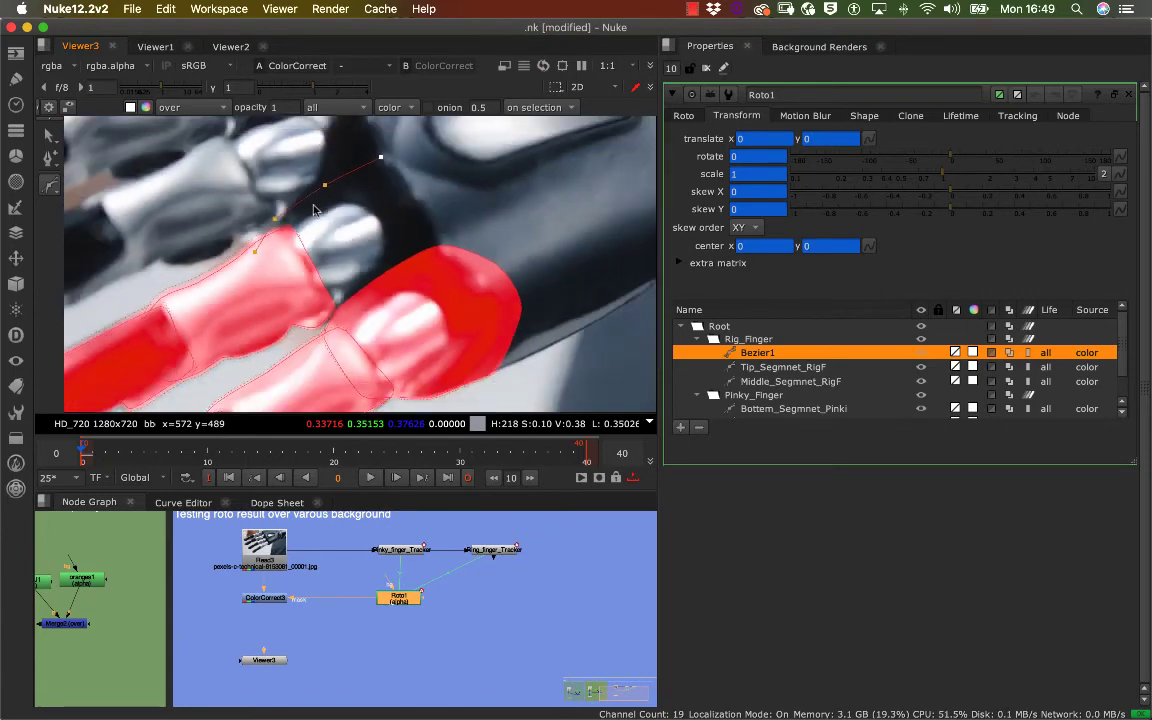
left_click(401, 205)
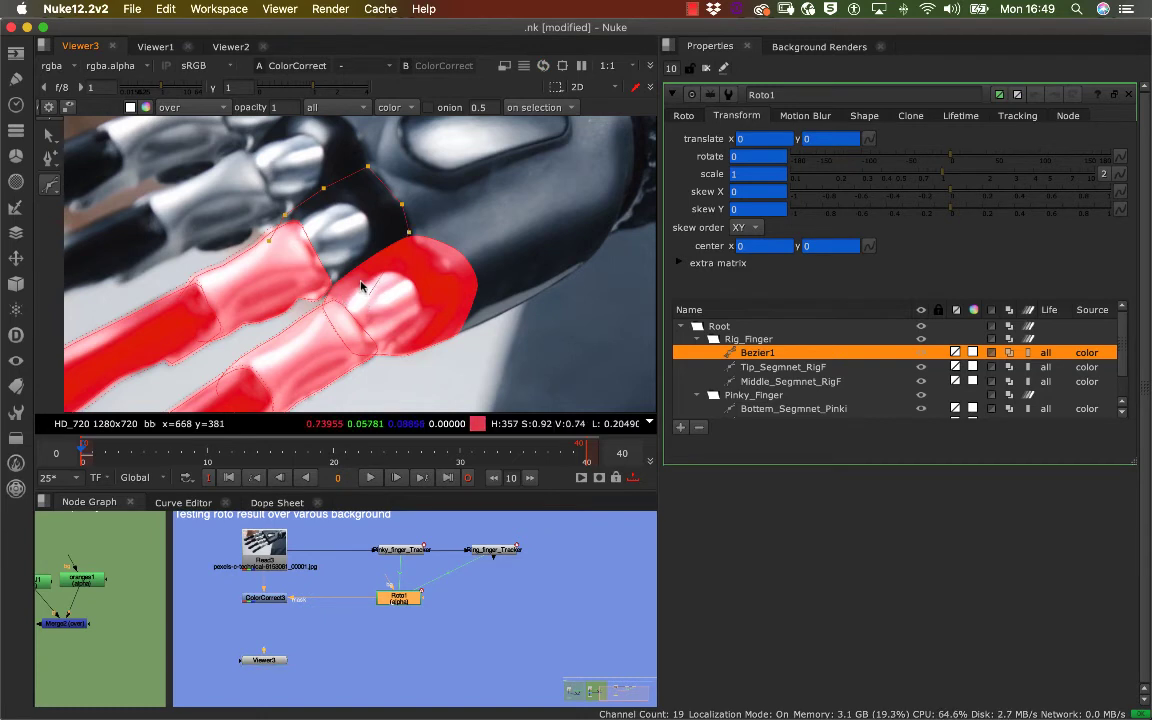
key("super+z")
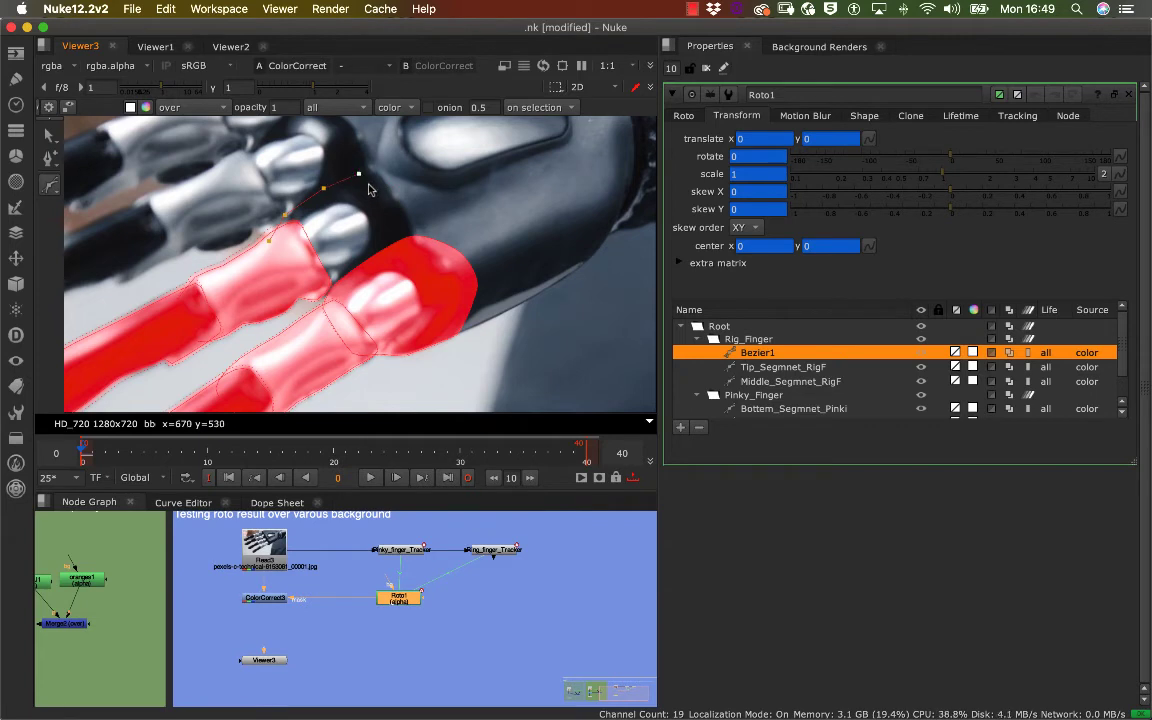
left_click(382, 208)
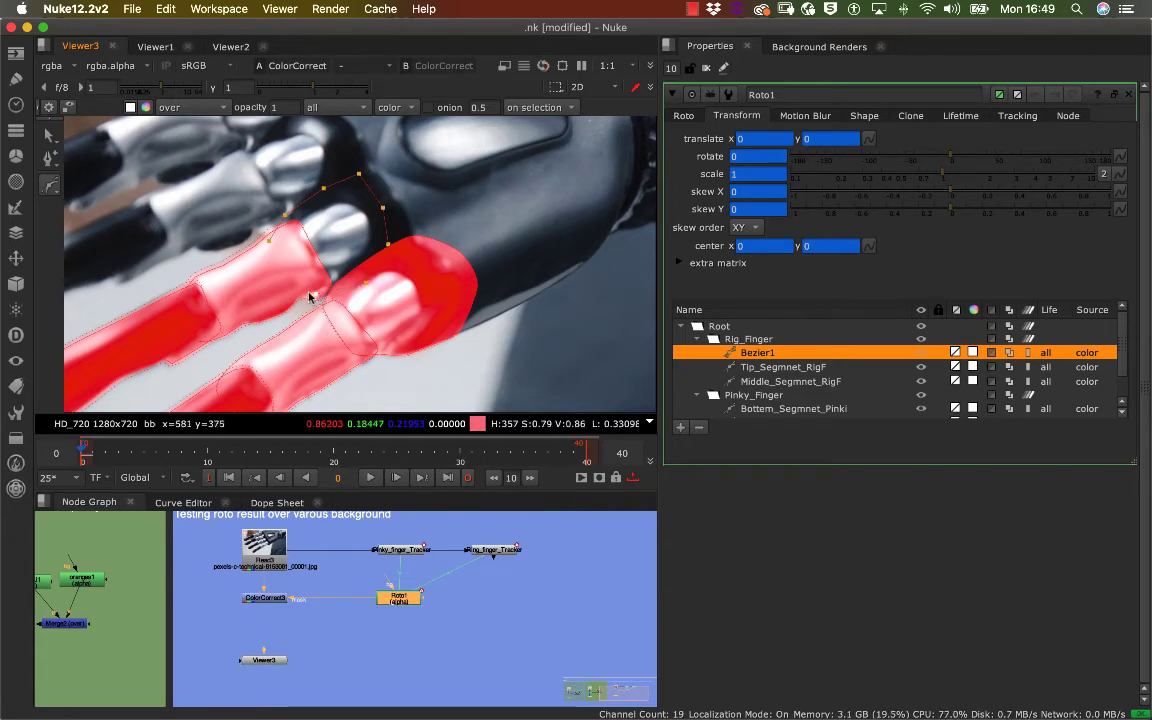
left_click(270, 241)
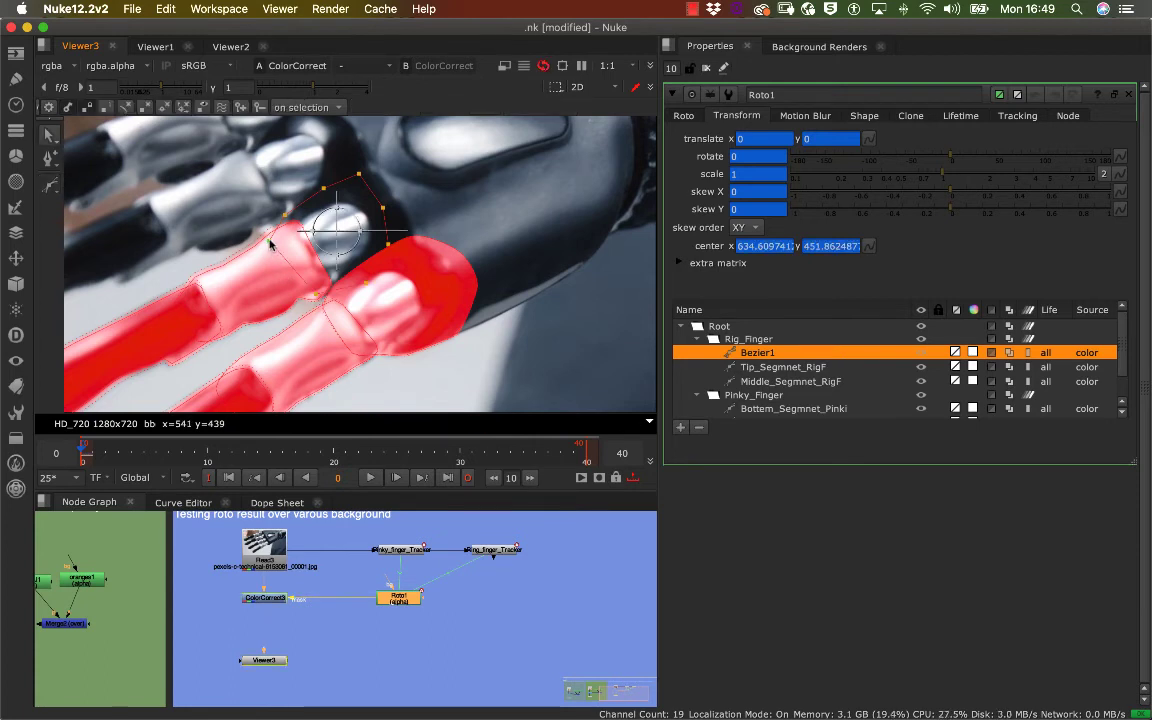
left_click(434, 314)
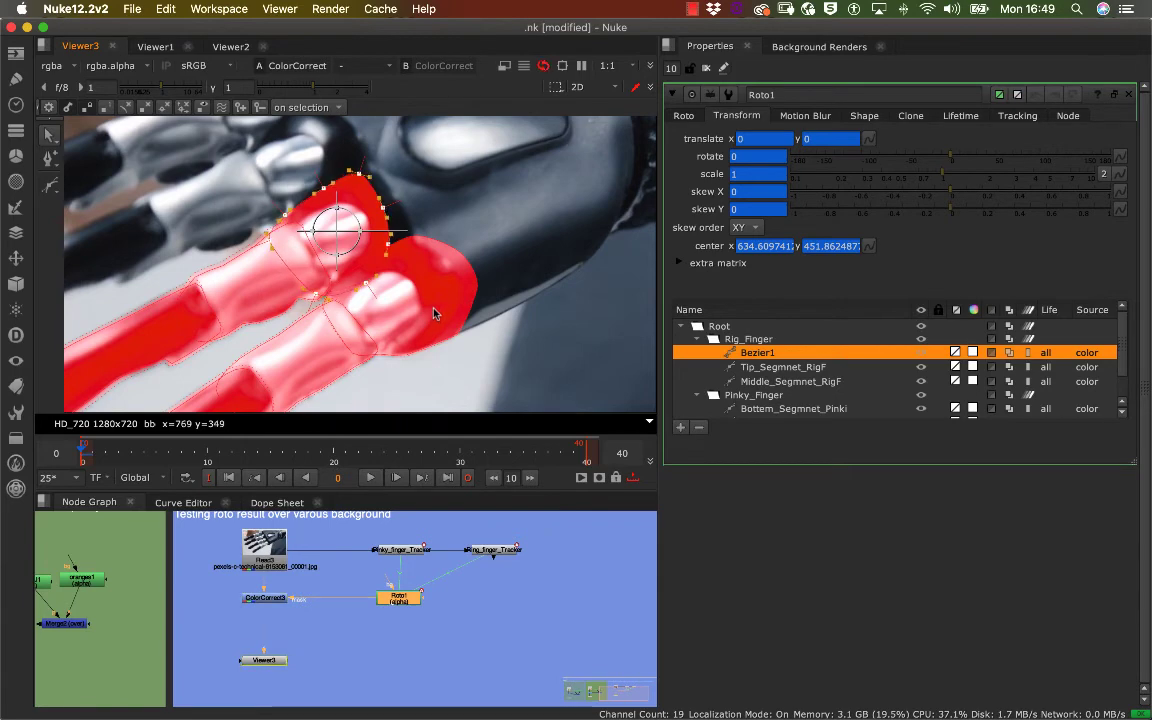
Step: Move the bottom segment's outer-edge points outward and adjust its upper corner point to fit the knuckle's contour
scroll(440, 210, "up", 3)
scroll(421, 158, "up", 3)
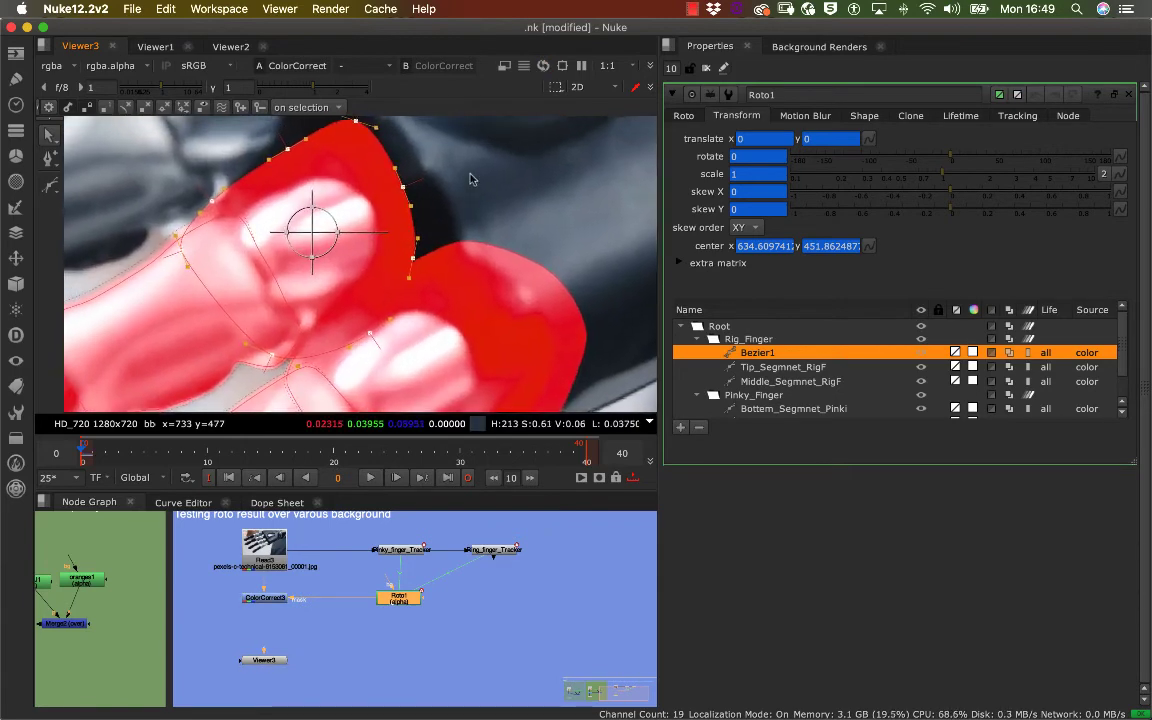
left_click(401, 184)
left_click_drag(401, 184, 411, 183)
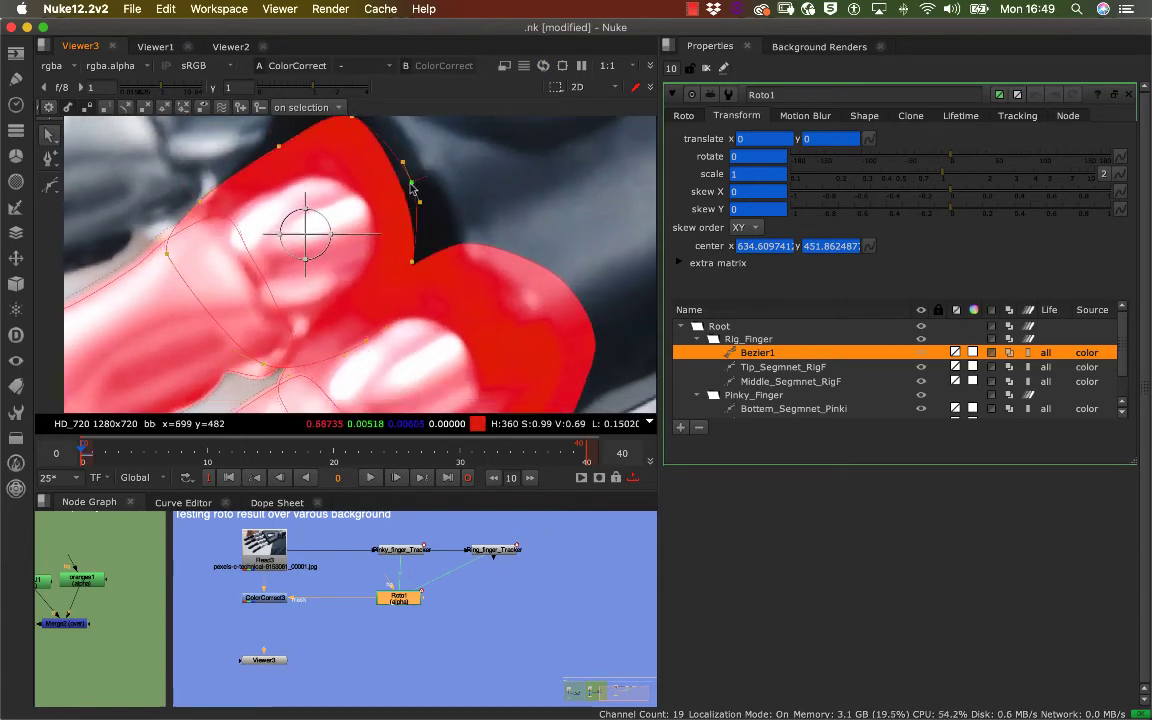
left_click(366, 341)
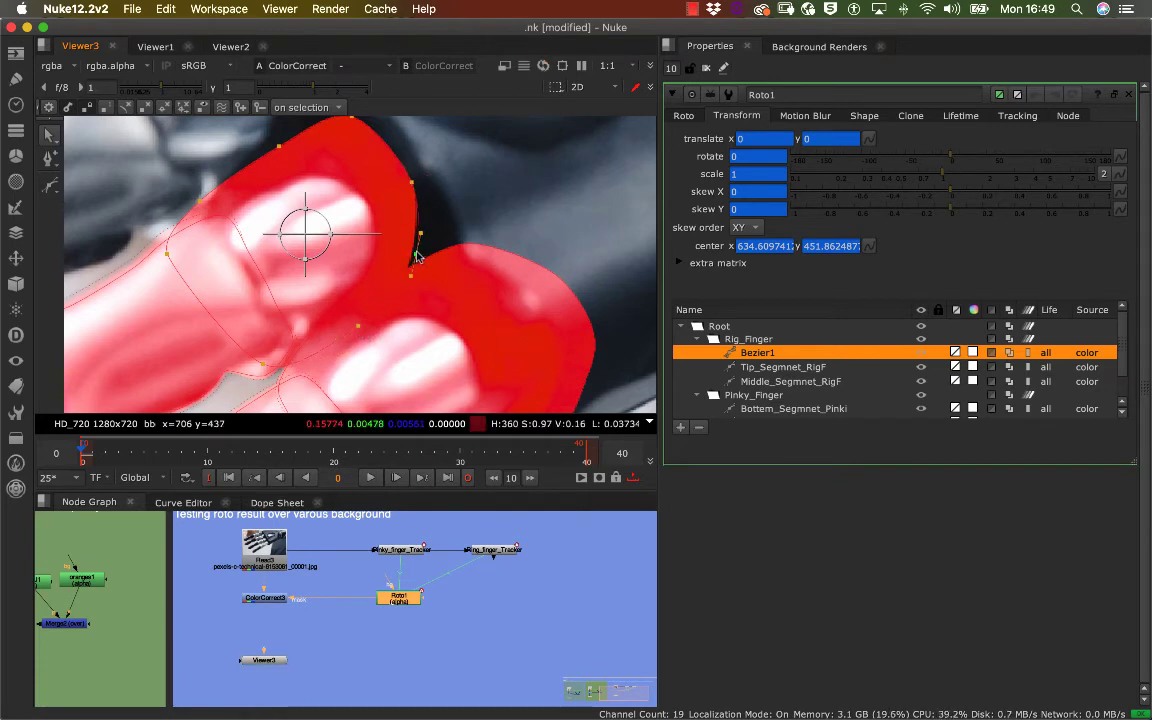
left_click(412, 182)
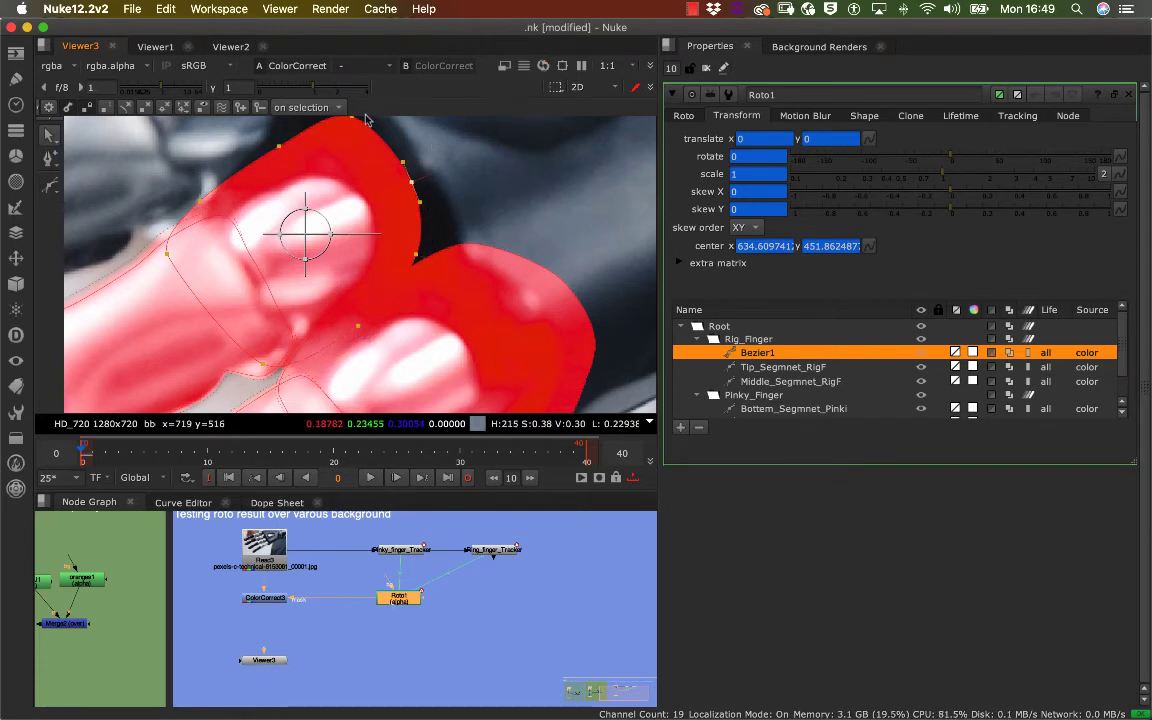
middle_click_drag(354, 147, 344, 178)
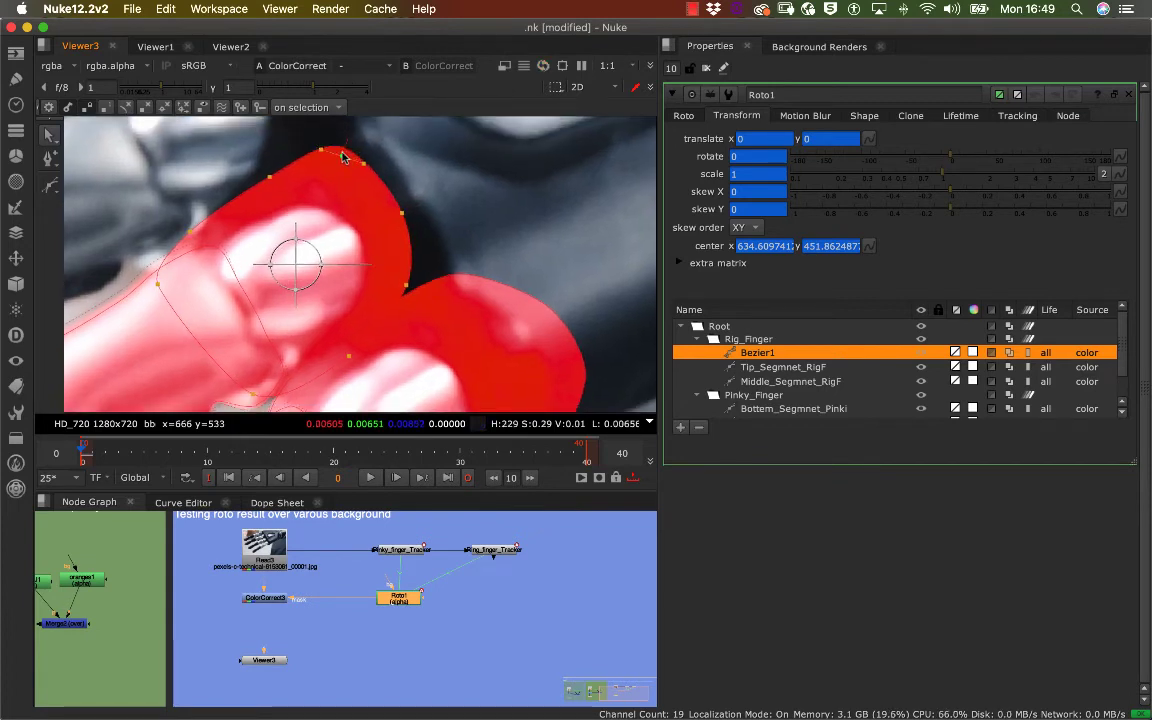
left_click_drag(342, 156, 347, 160)
mouse_move(320, 184)
middle_mouse_down()
mouse_move(332, 134)
mouse_move(380, 185)
mouse_move(338, 198)
middle_mouse_up()
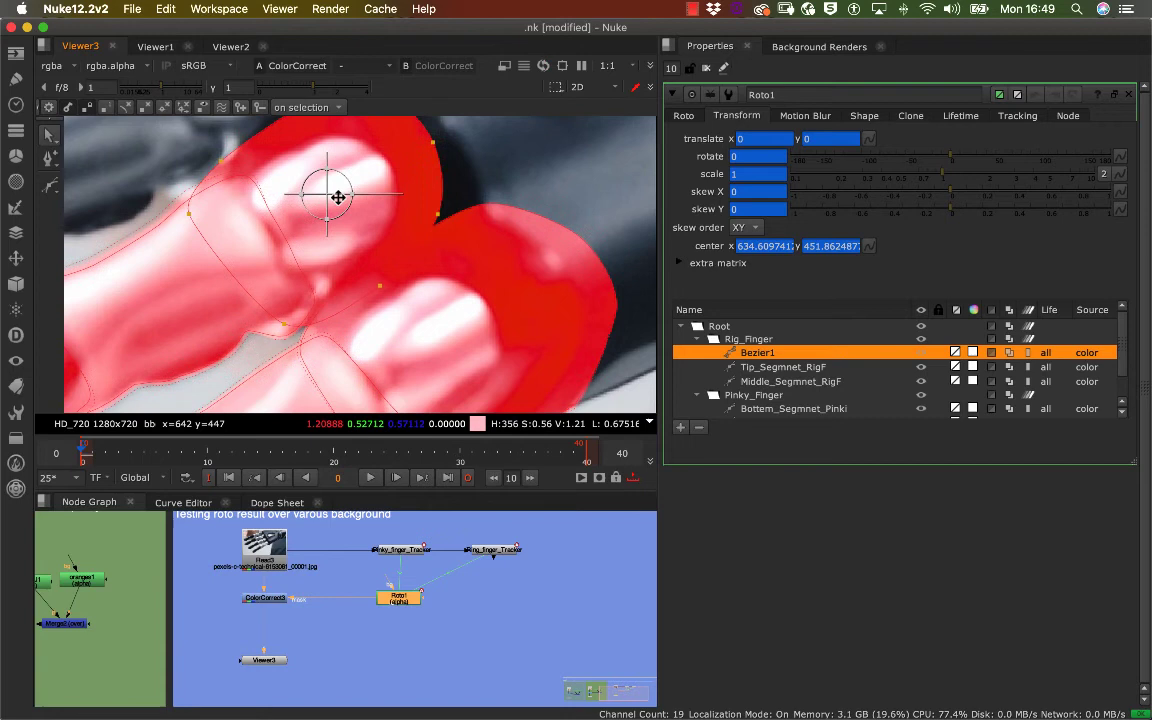
Step: Refine the bottom segment's lower corner at the joint with the middle segment, and scrub back to frame 0 to check the shape
left_click(278, 342)
left_click(289, 353)
left_click(302, 329)
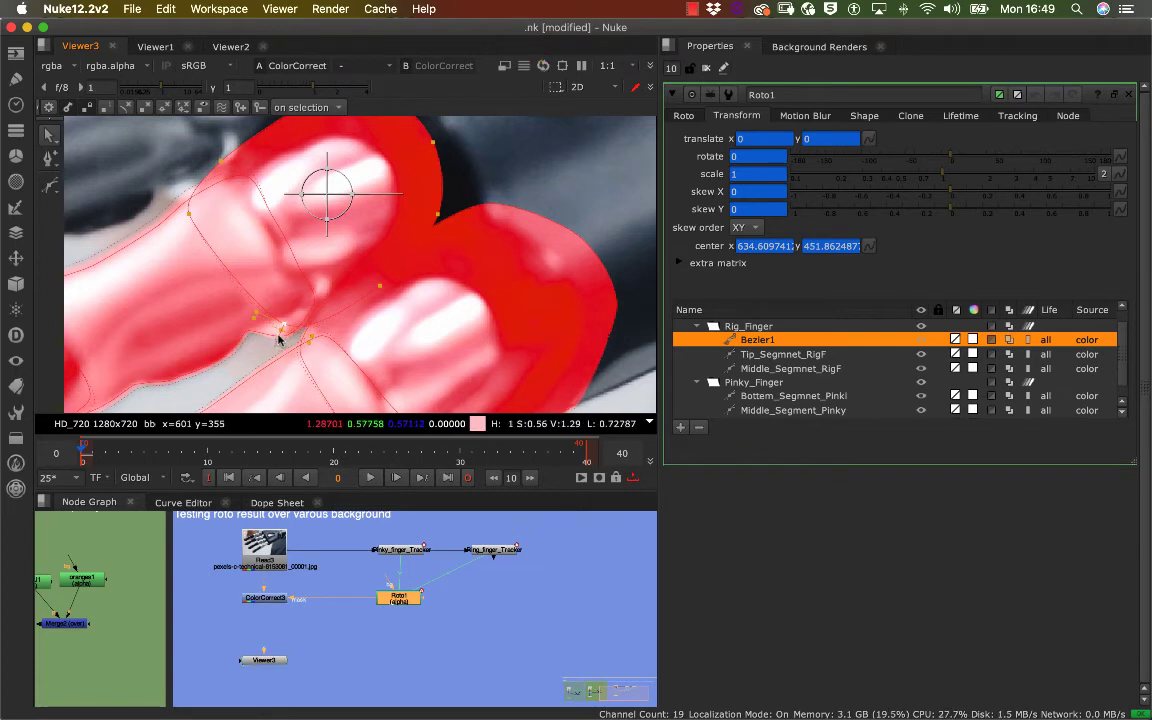
middle_click_drag(265, 301, 268, 343)
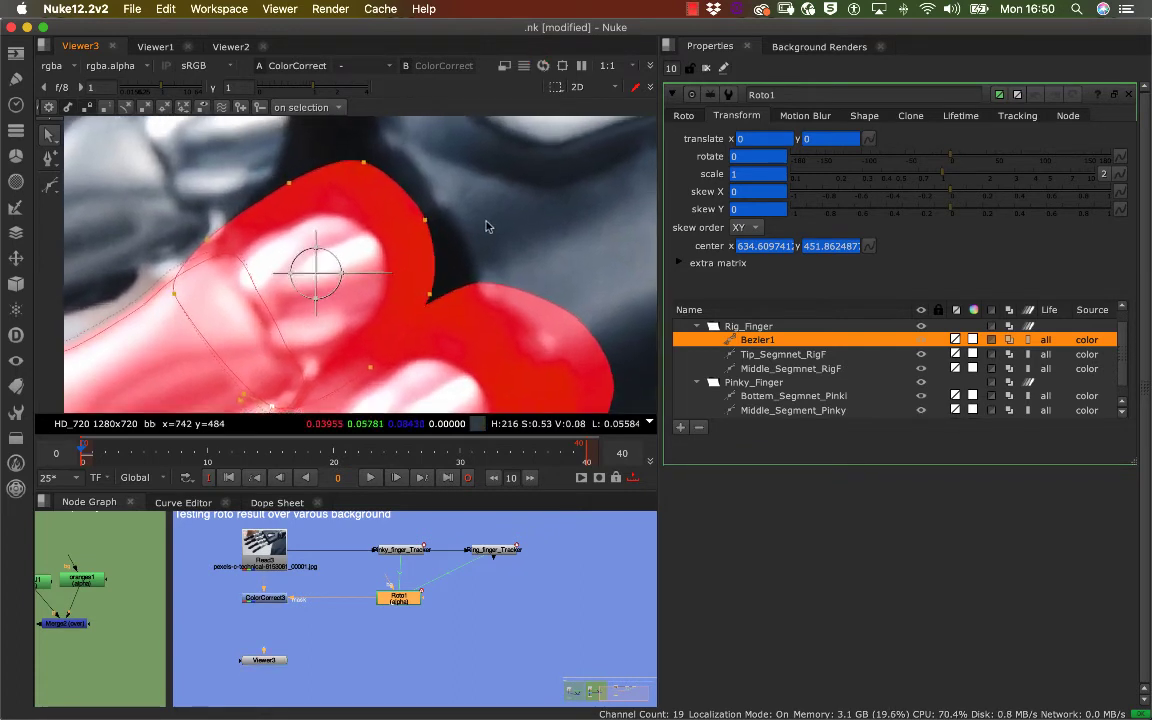
scroll(420, 205, "down", 3)
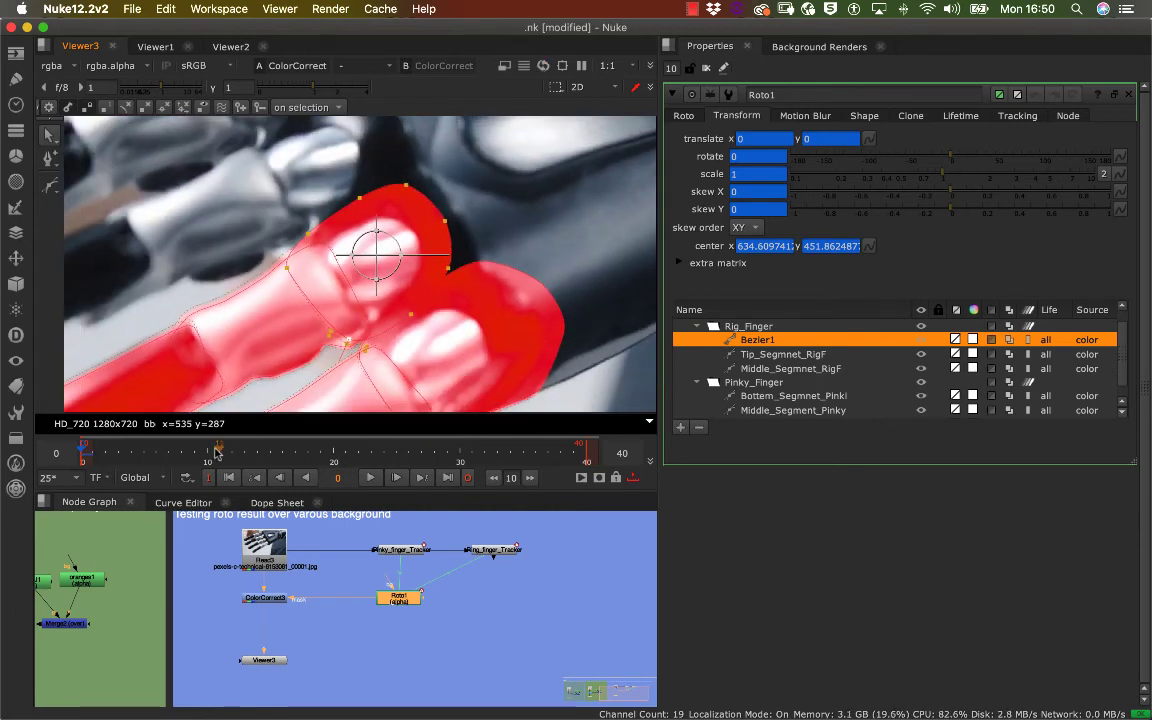
left_click_drag(217, 453, 82, 450)
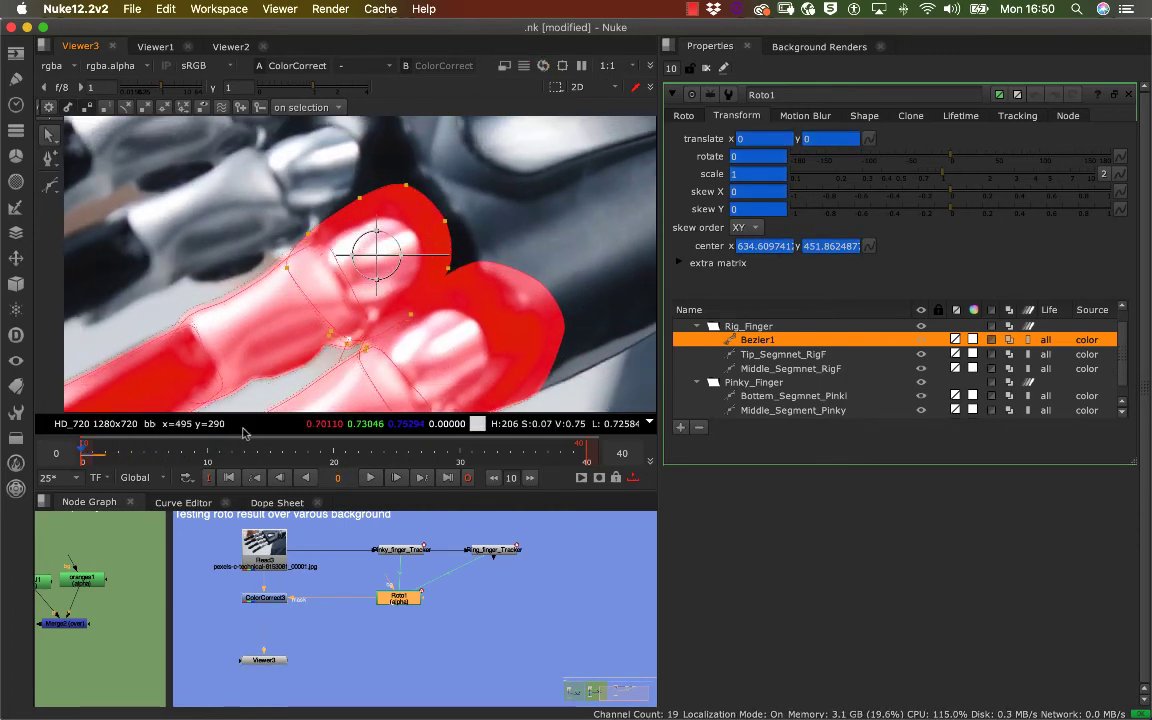
Step: Rename the new Bezier shape as Botto_Segmnet_RingF
double_click(757, 340)
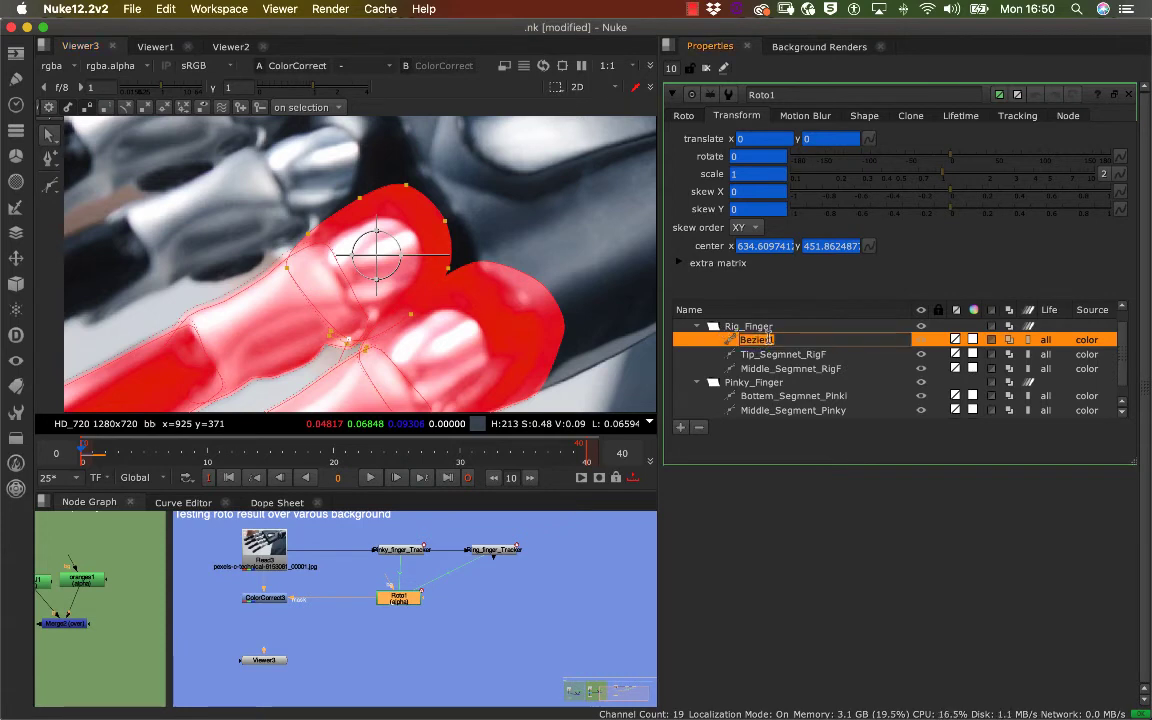
type("Bottom")
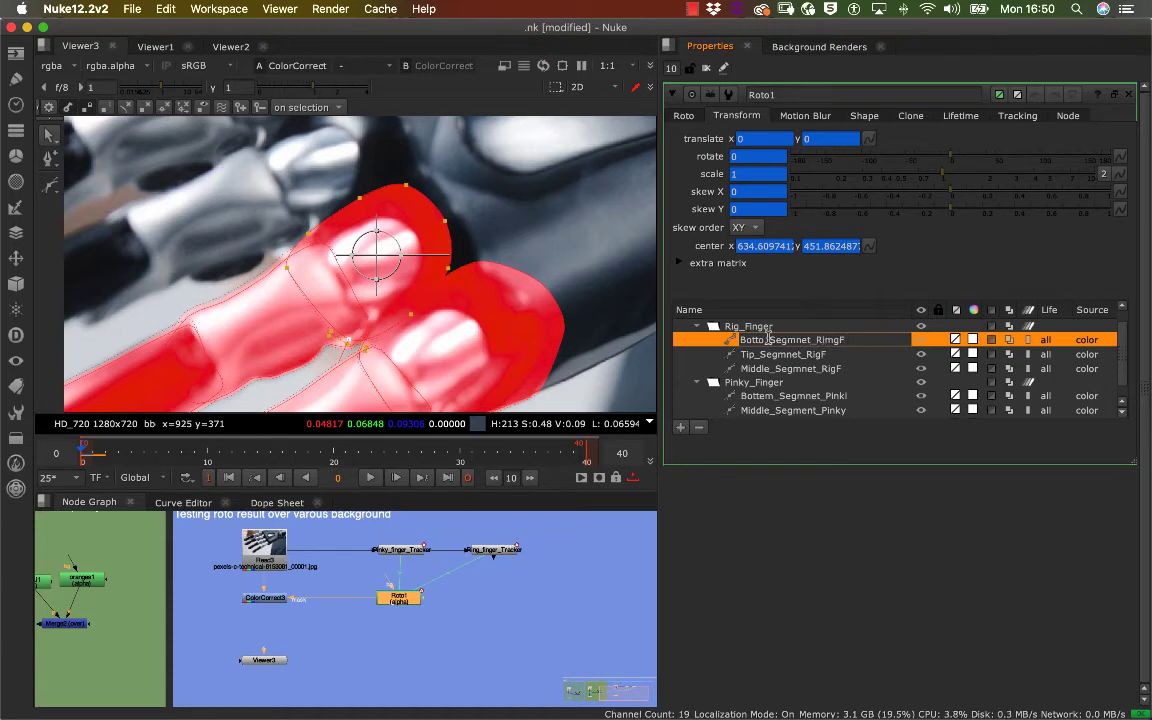
key("BackSpace")
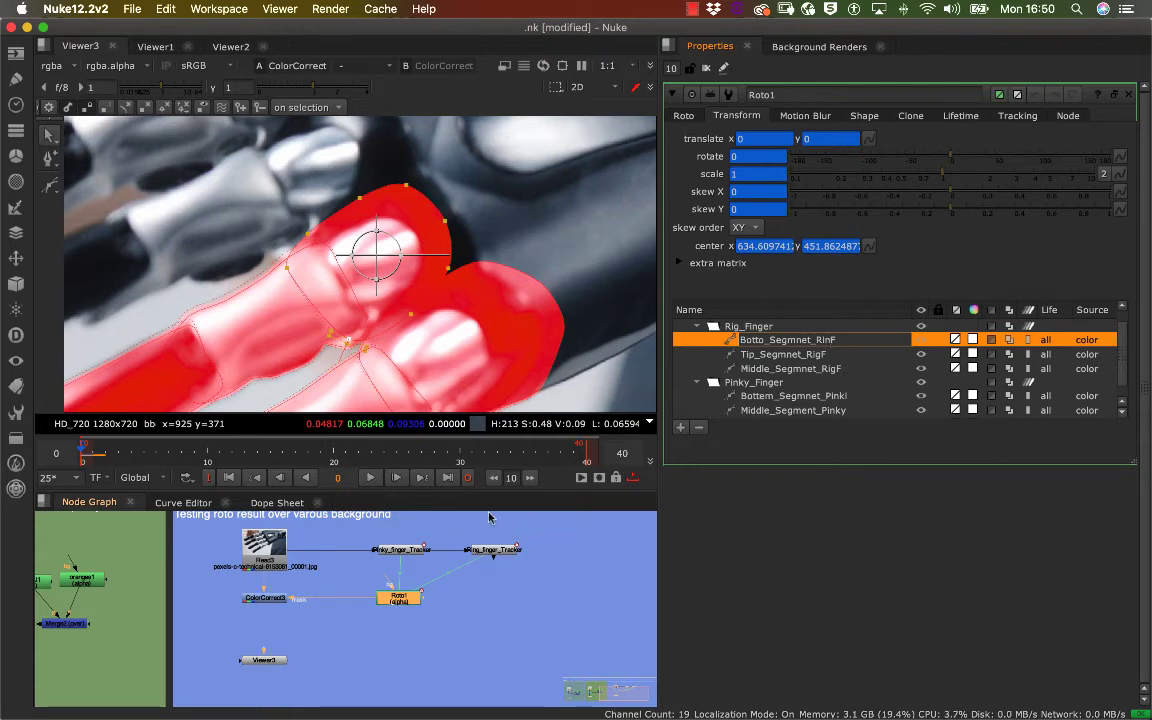
Step: Rename the ring finger's tip and middle shapes as Tip_Segmnet_RingF and Middle_Segmnet_RingF
left_click(776, 354)
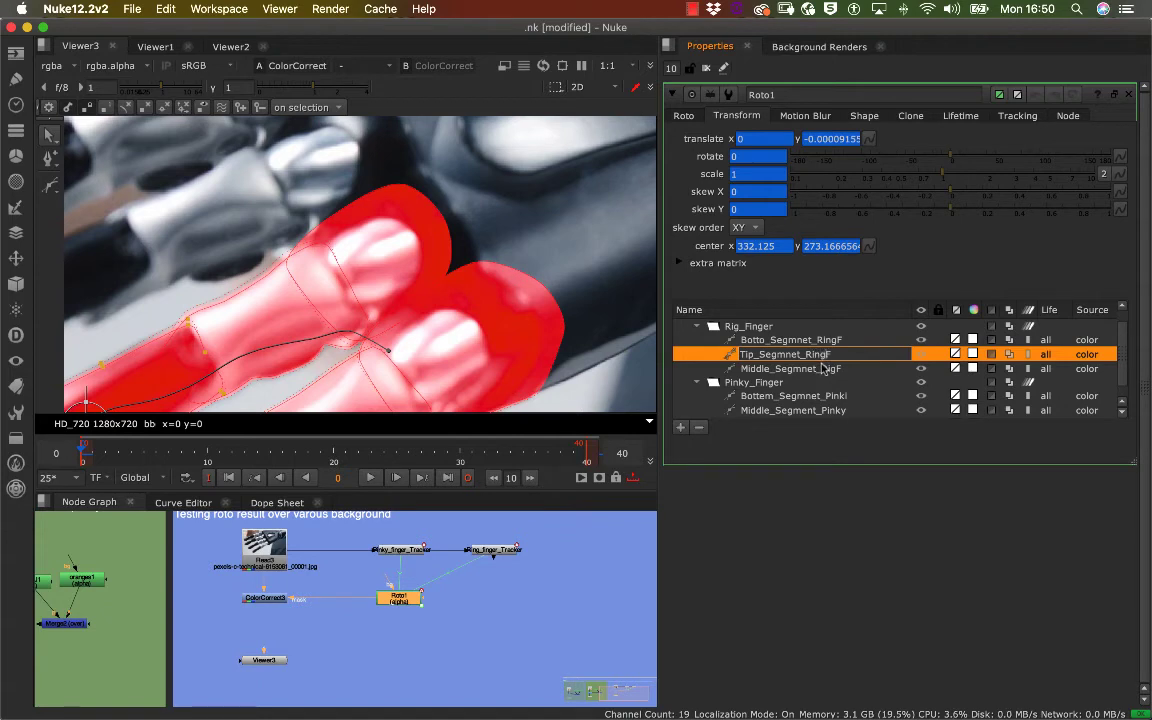
left_click(829, 369)
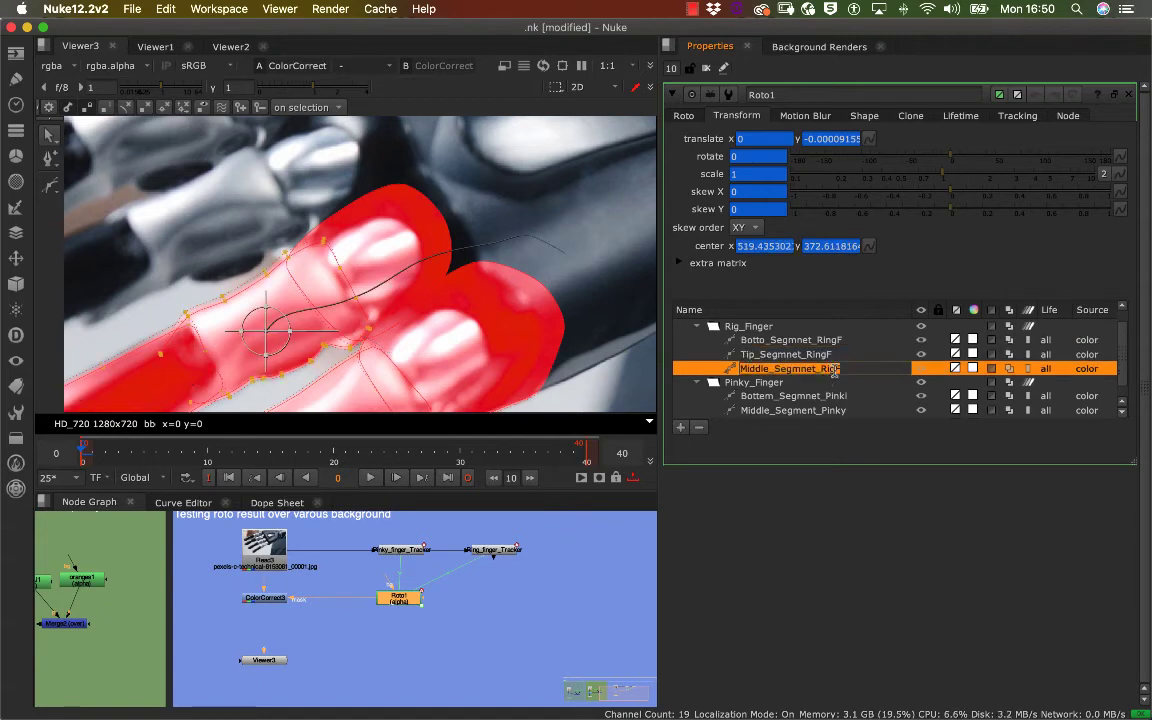
left_click(834, 371)
key("BackSpace")
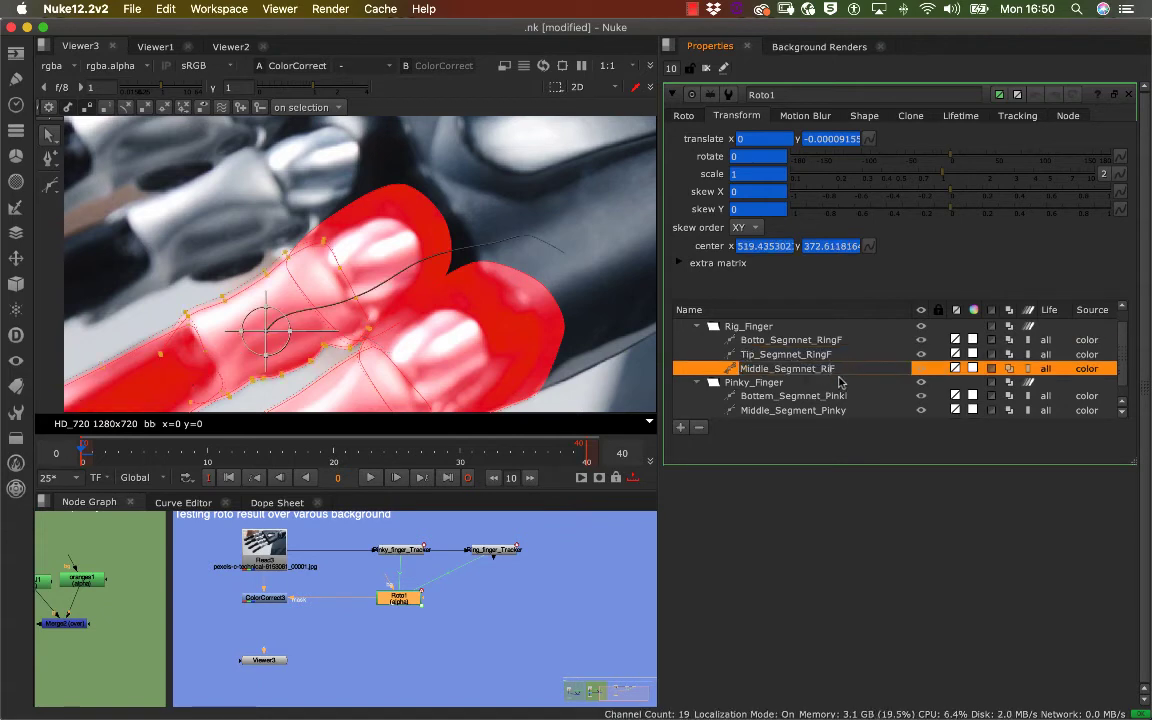
Step: Select the ring finger's bottom and tip shapes in turn, and scrub through the shot back to frame 0 to compare their motion
left_click(830, 341)
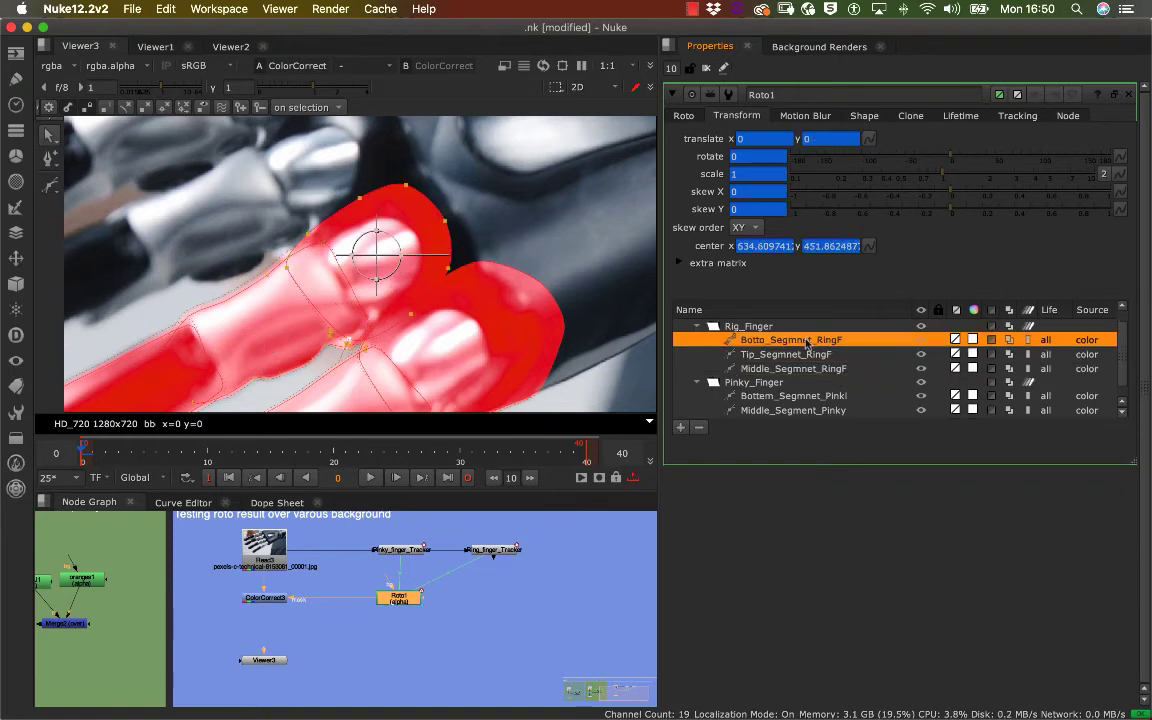
left_click(830, 354)
left_click_drag(370, 455, 72, 452)
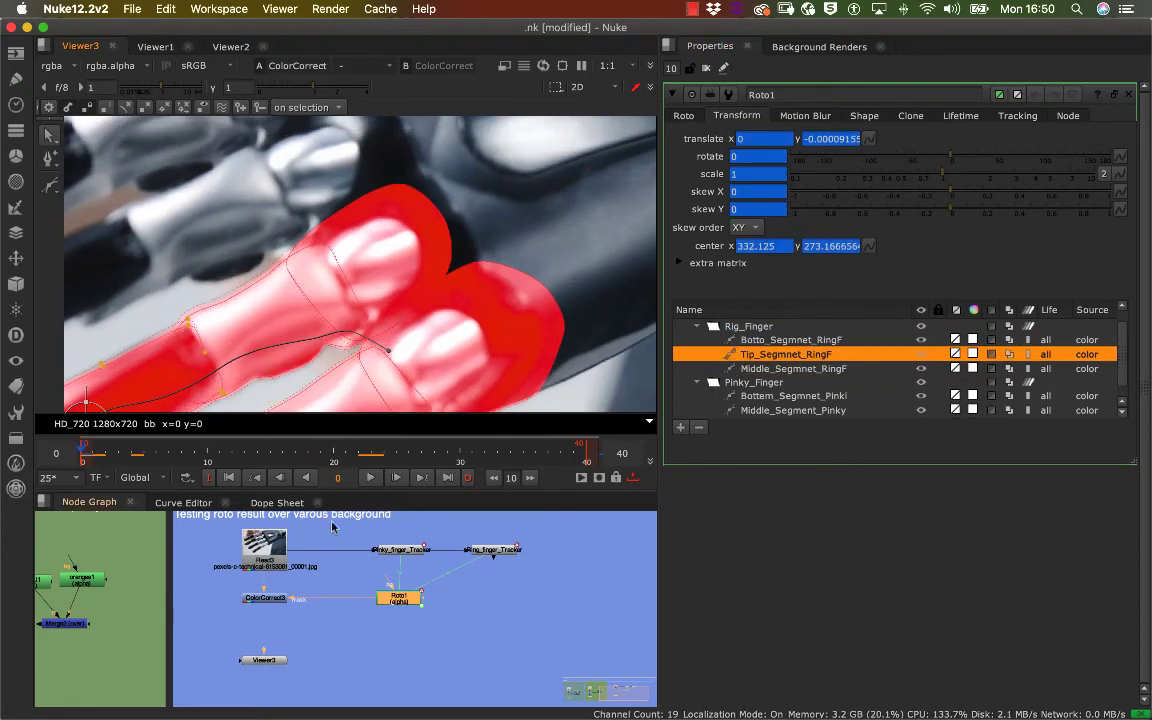
left_click(463, 634)
double_click(400, 600)
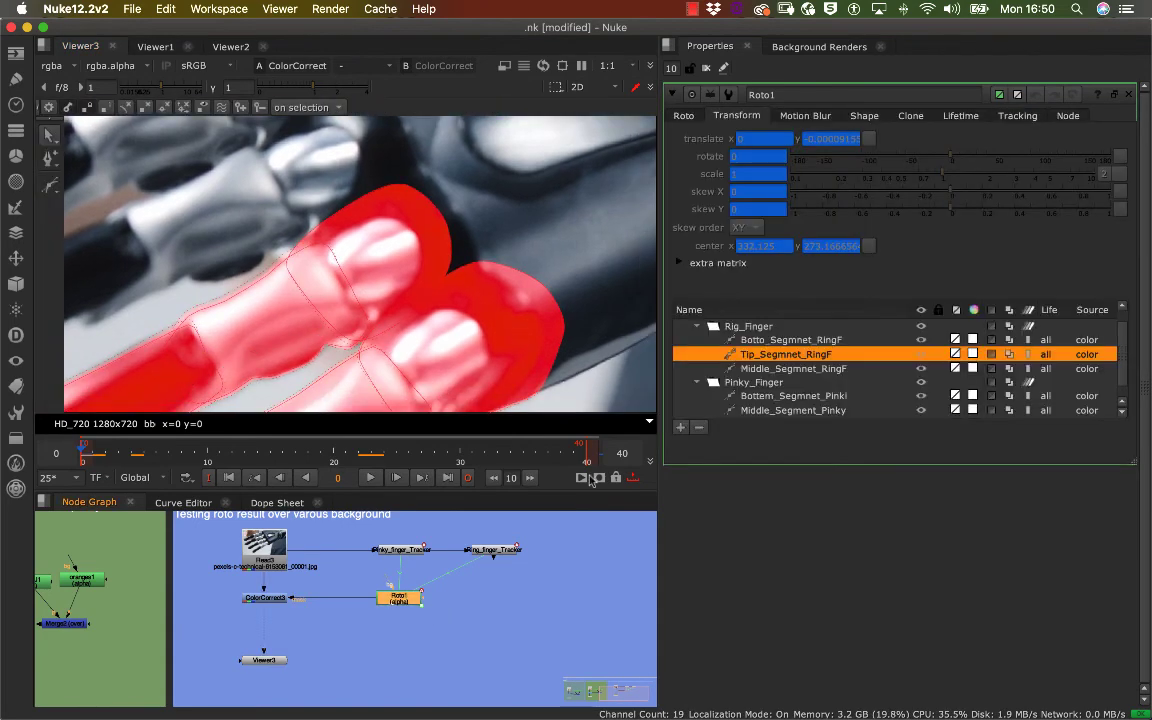
Step: Correct the bottom shape's name to Bottom_Segmnet_RingF
left_click(783, 370)
left_click(775, 341)
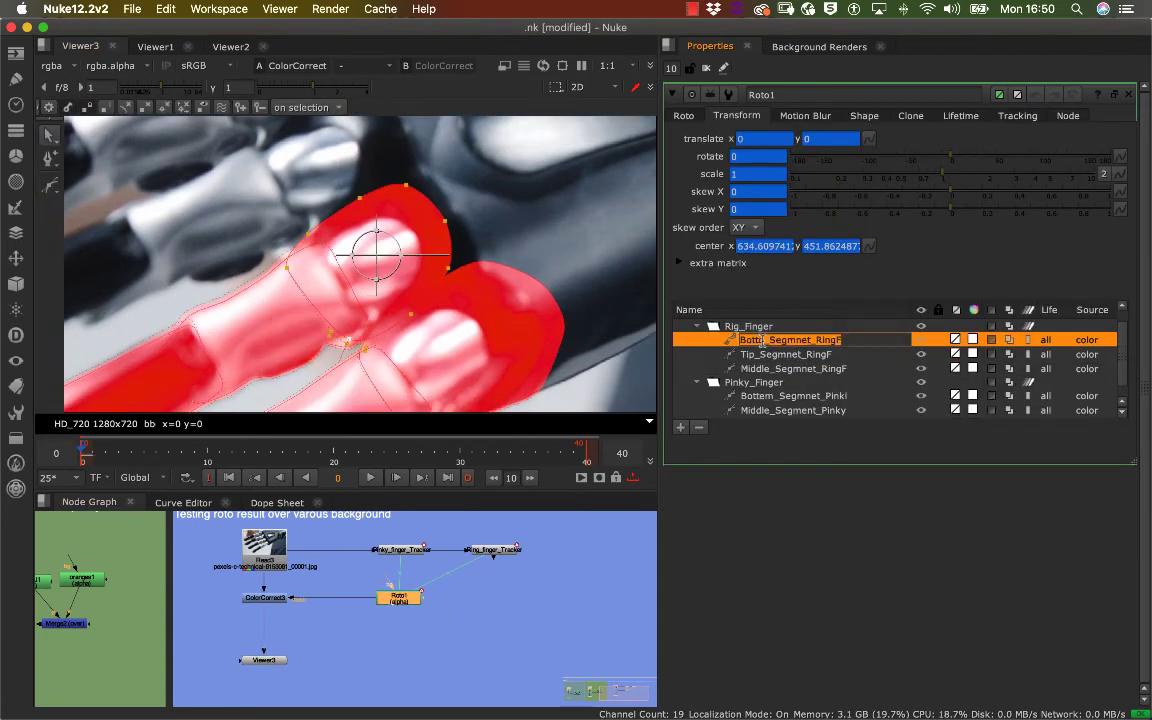
type("m")
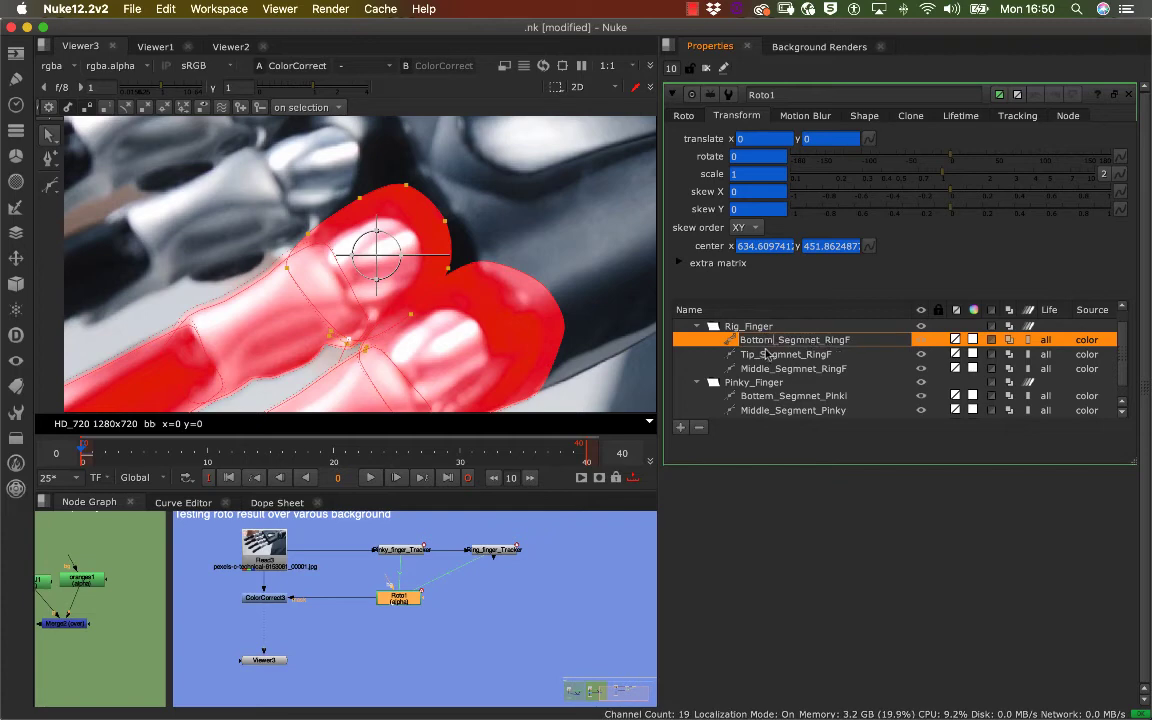
Step: Link the translate of the ring finger's bottom shape to the translate of Ring_finger_Tracker
left_click(793, 357)
left_click(793, 341)
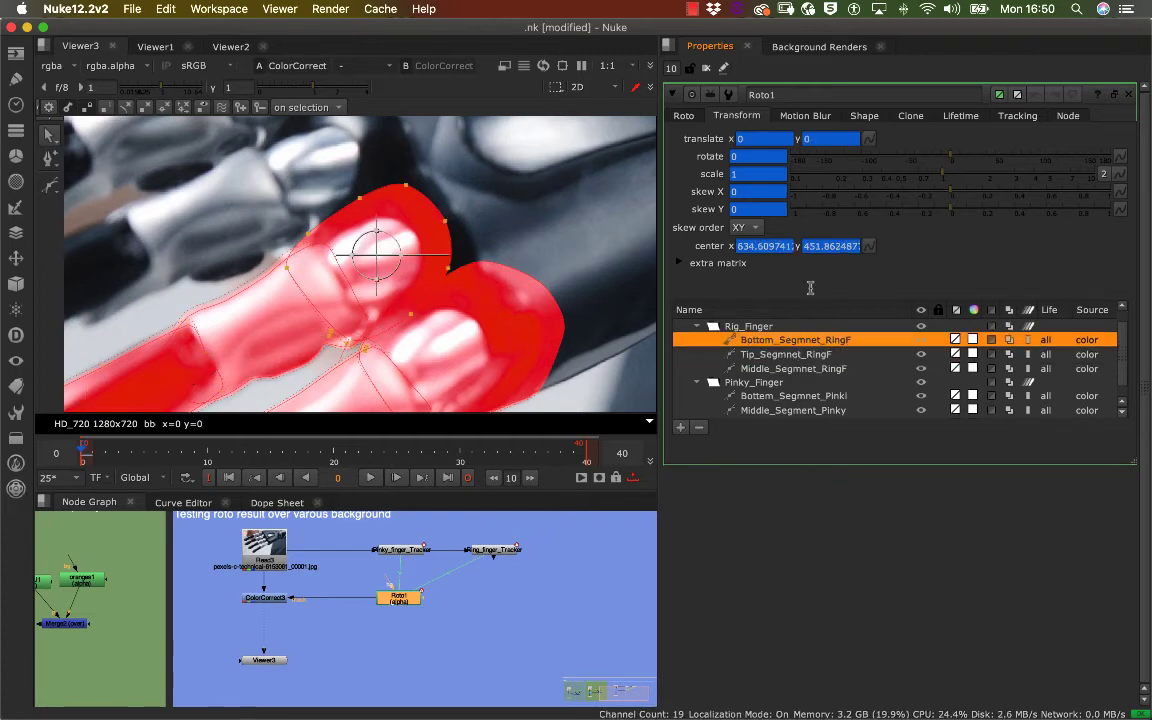
left_click(869, 137)
mouse_move(913, 283)
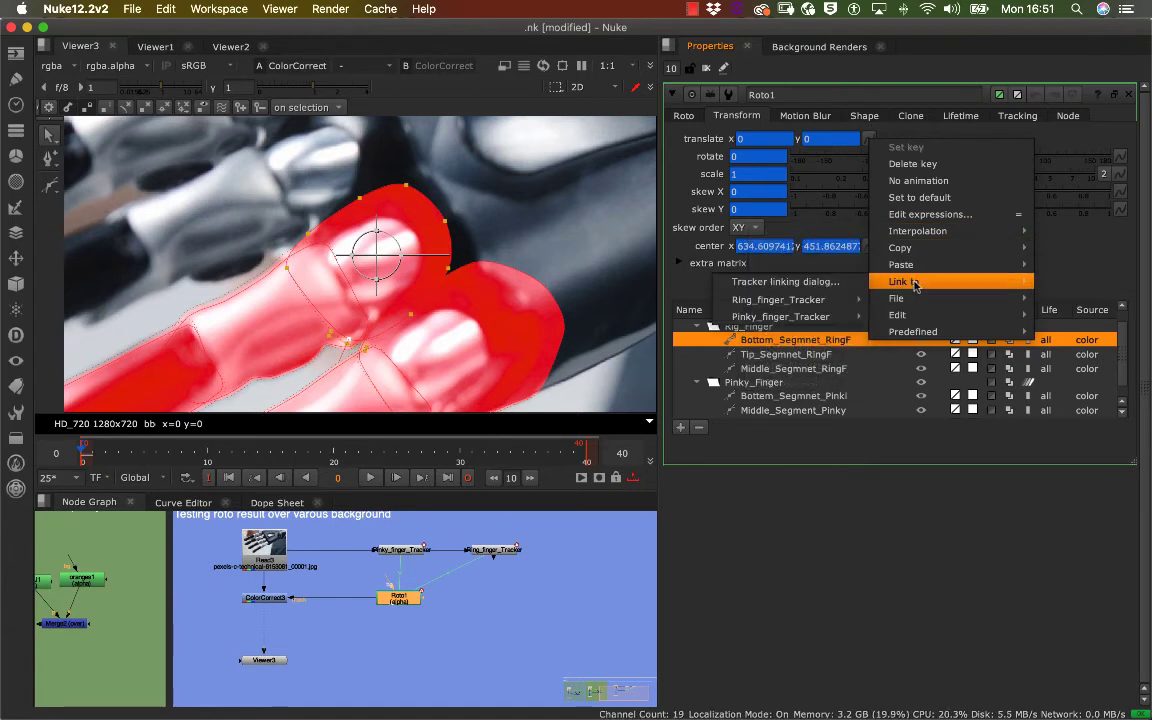
mouse_move(828, 303)
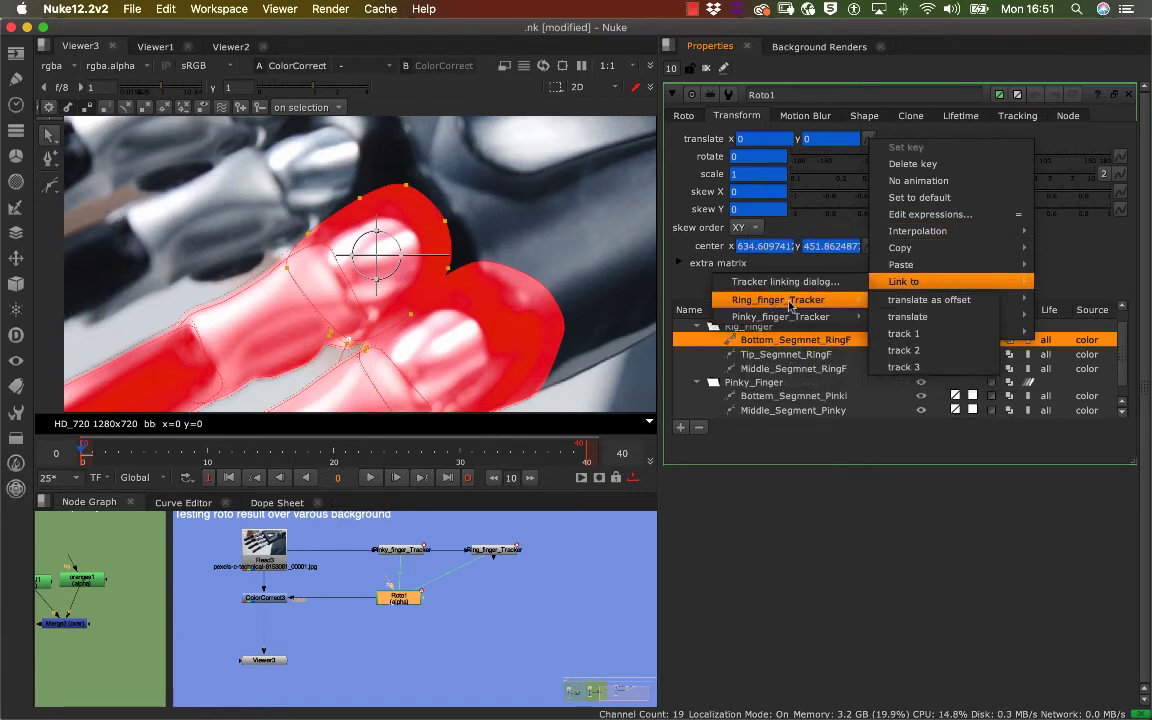
left_click(905, 316)
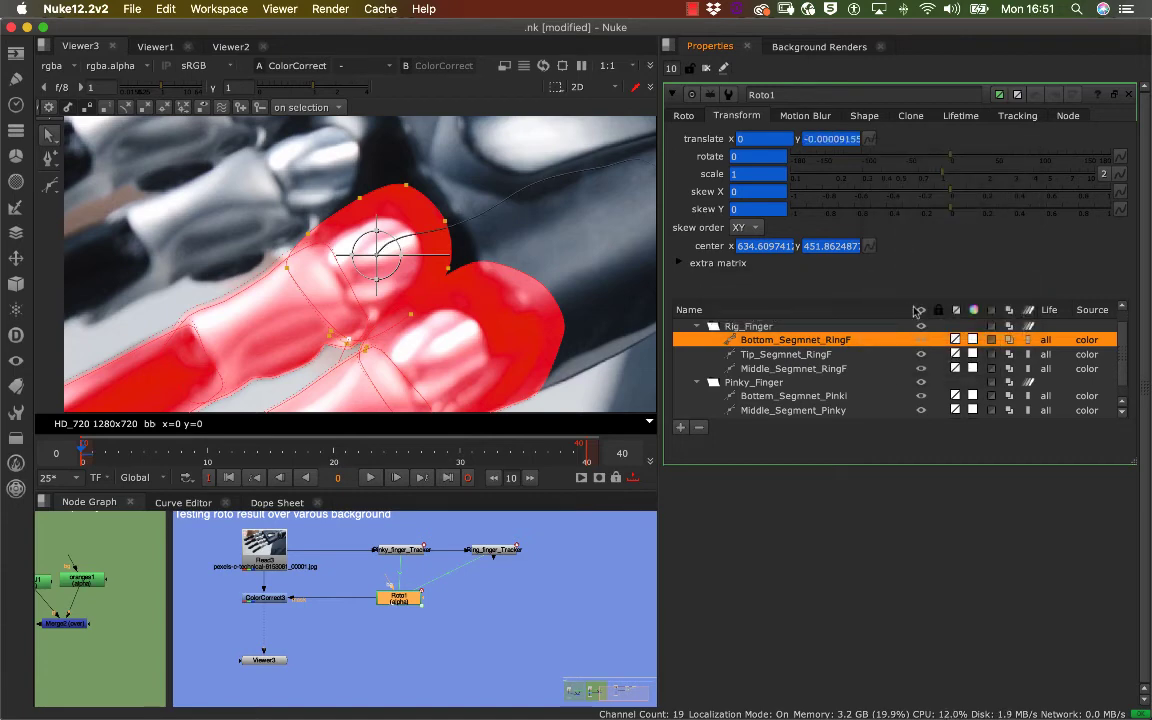
Step: Scrub through the shot up to frame 25 and examine how the bottom shape follows the gap between the ring and pinky fingers
left_click(314, 455)
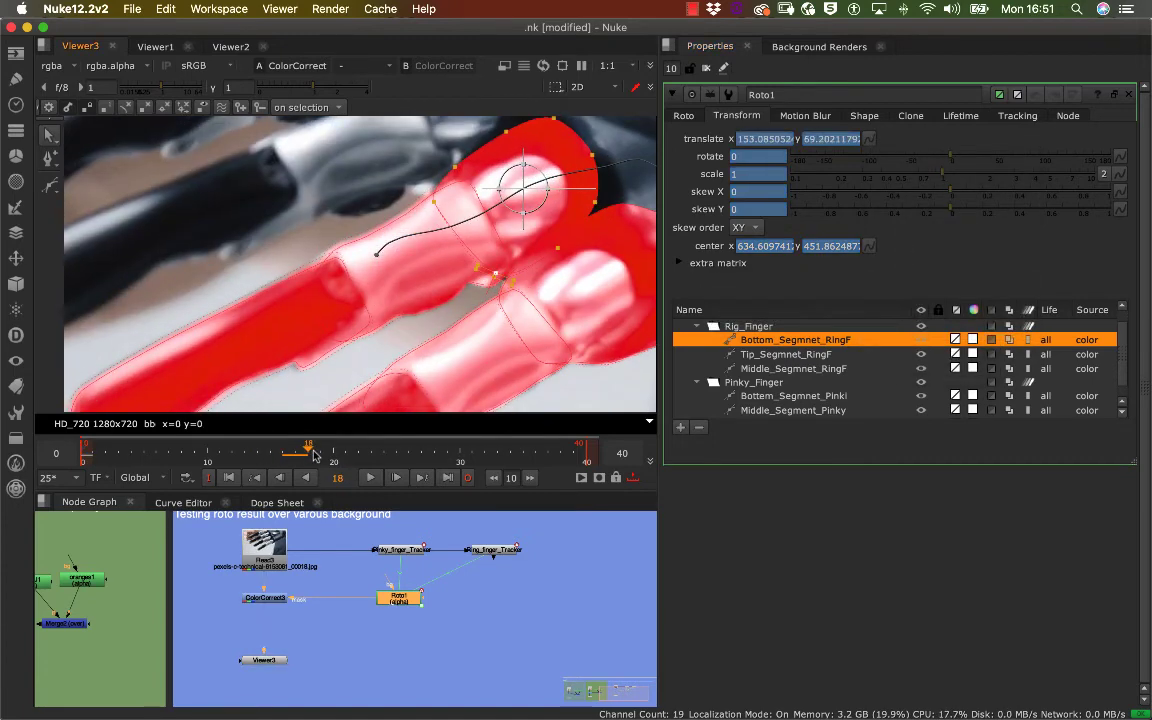
mouse_move(314, 455)
left_mouse_down()
mouse_move(203, 457)
mouse_move(333, 456)
left_mouse_up()
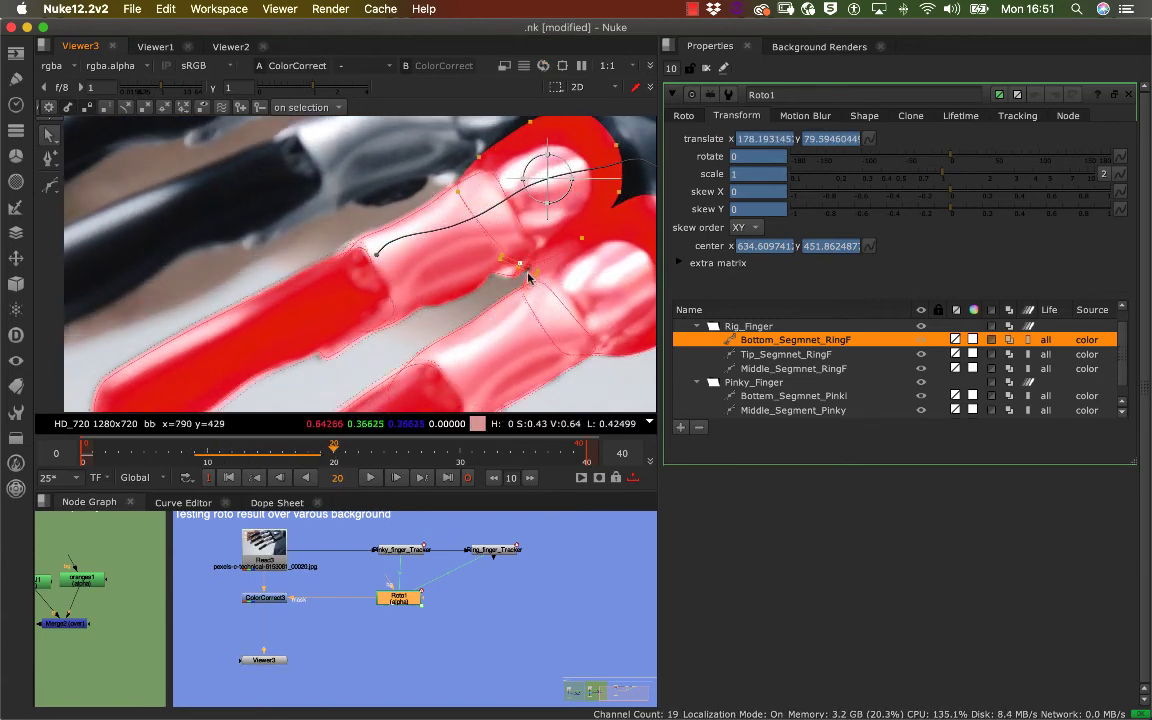
middle_click_drag(487, 248, 487, 255)
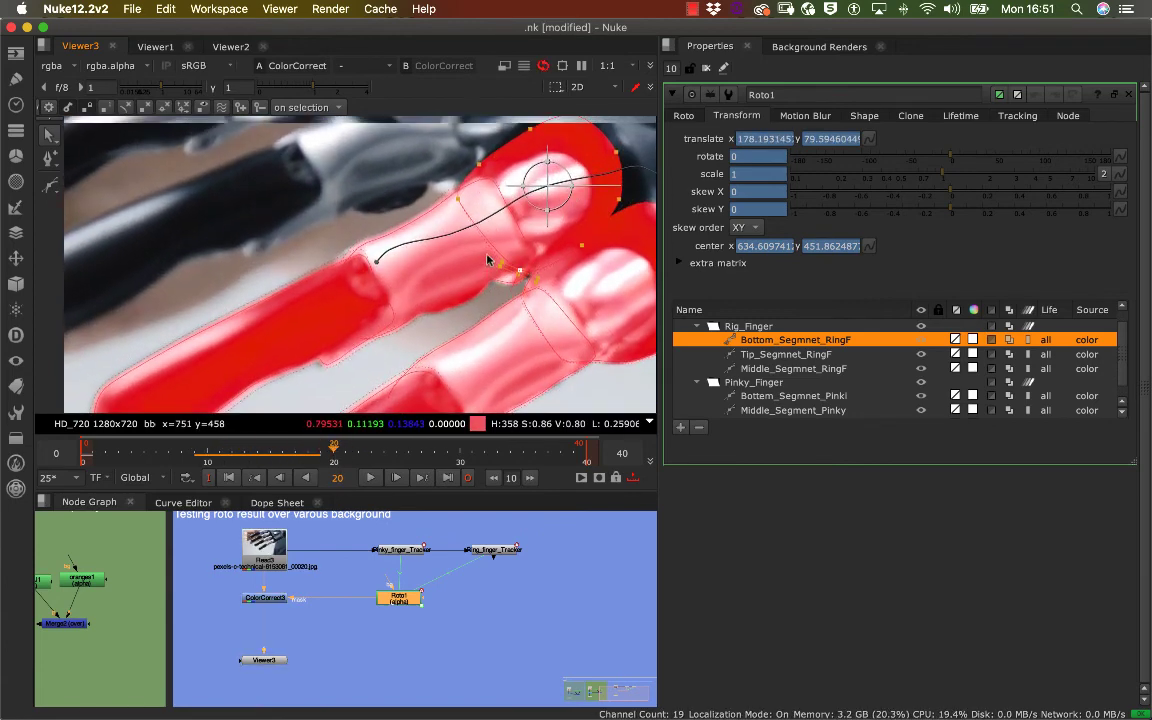
scroll(487, 260, "up", 6)
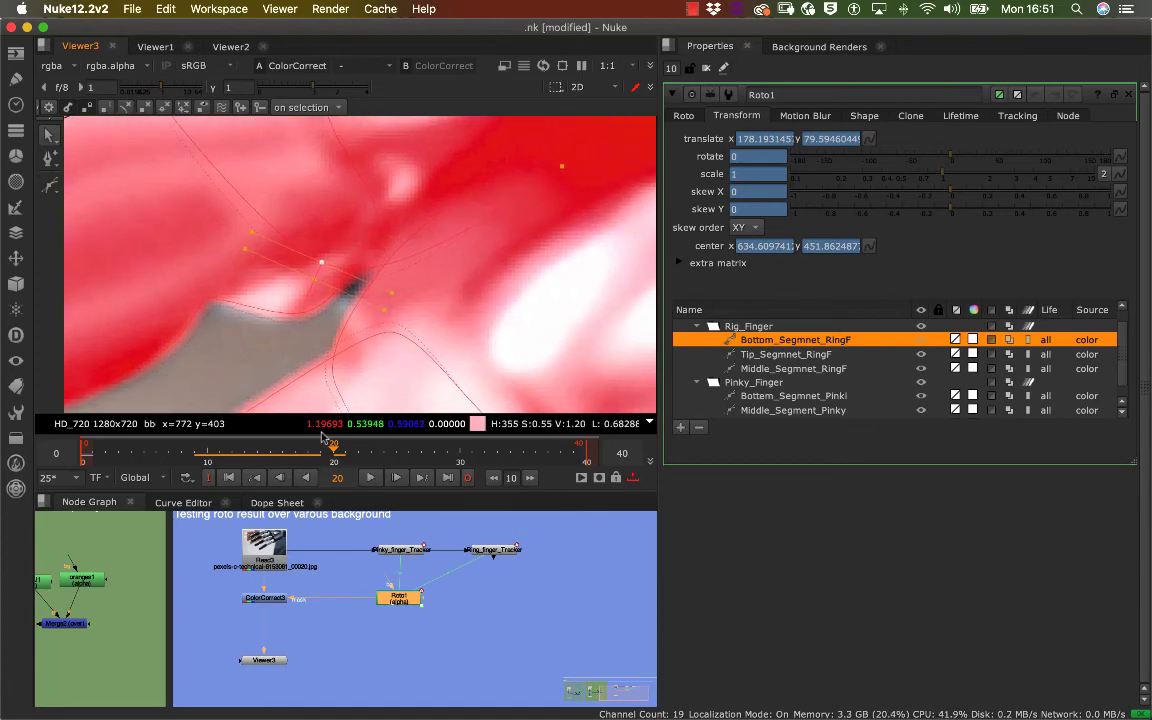
left_click_drag(333, 452, 222, 450)
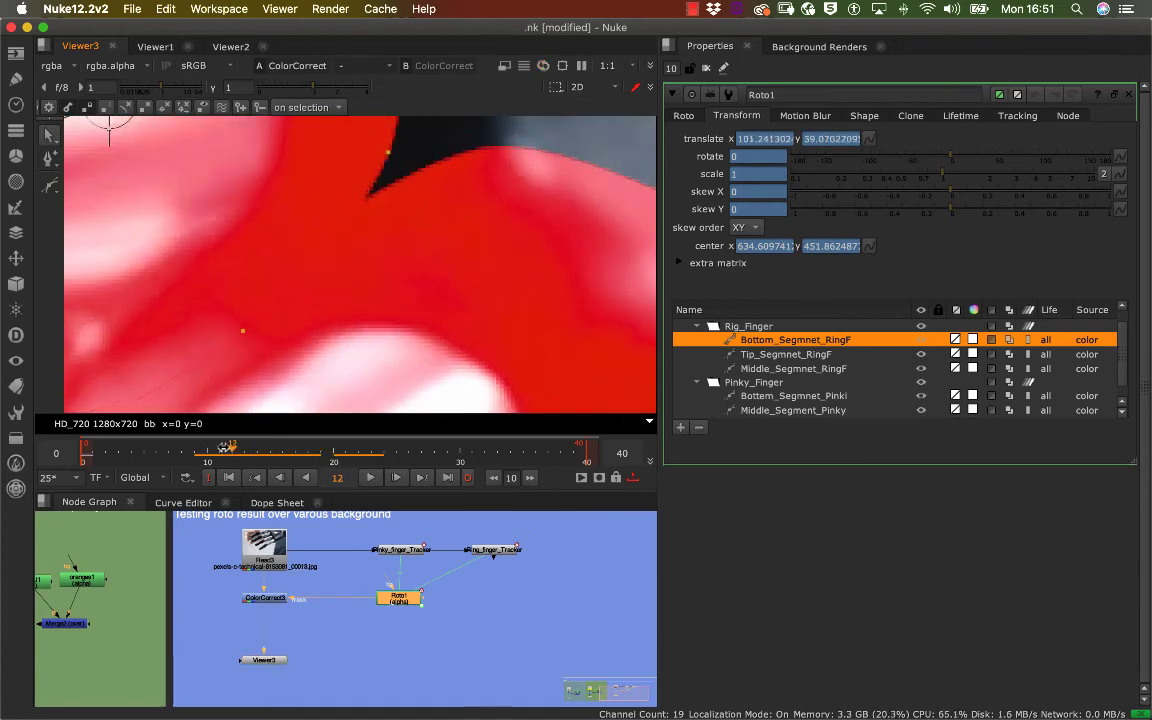
middle_click_drag(389, 309, 545, 221)
middle_click_drag(328, 318, 529, 222)
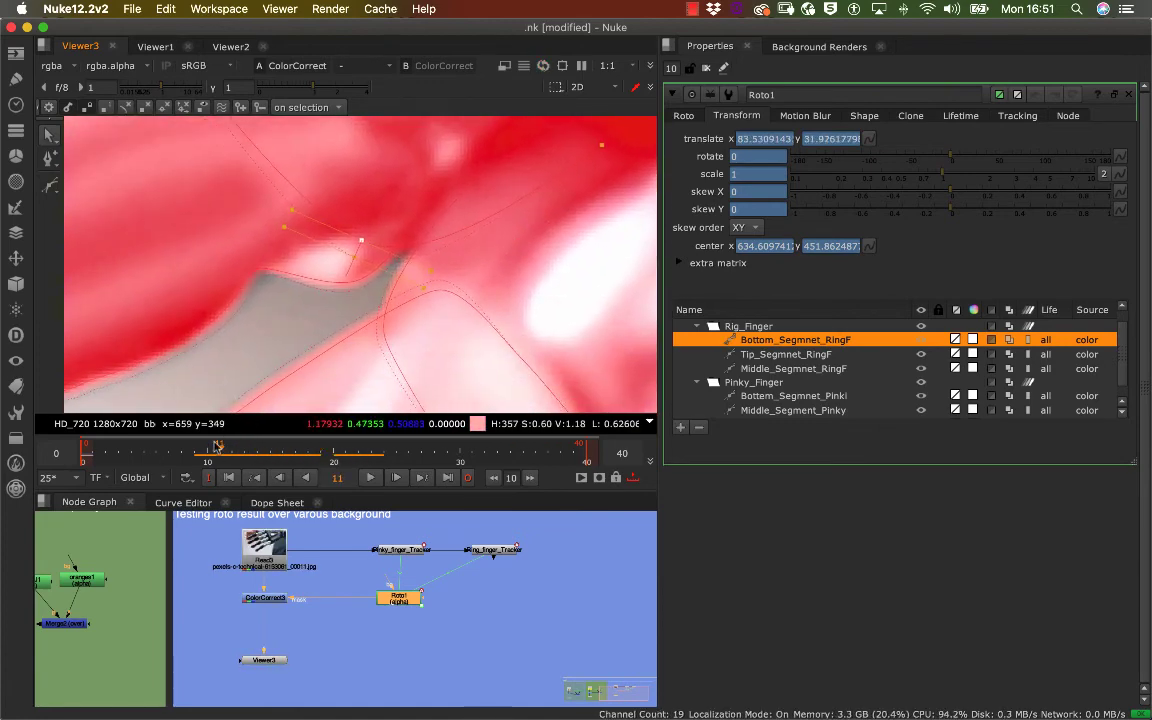
left_click_drag(217, 445, 285, 447)
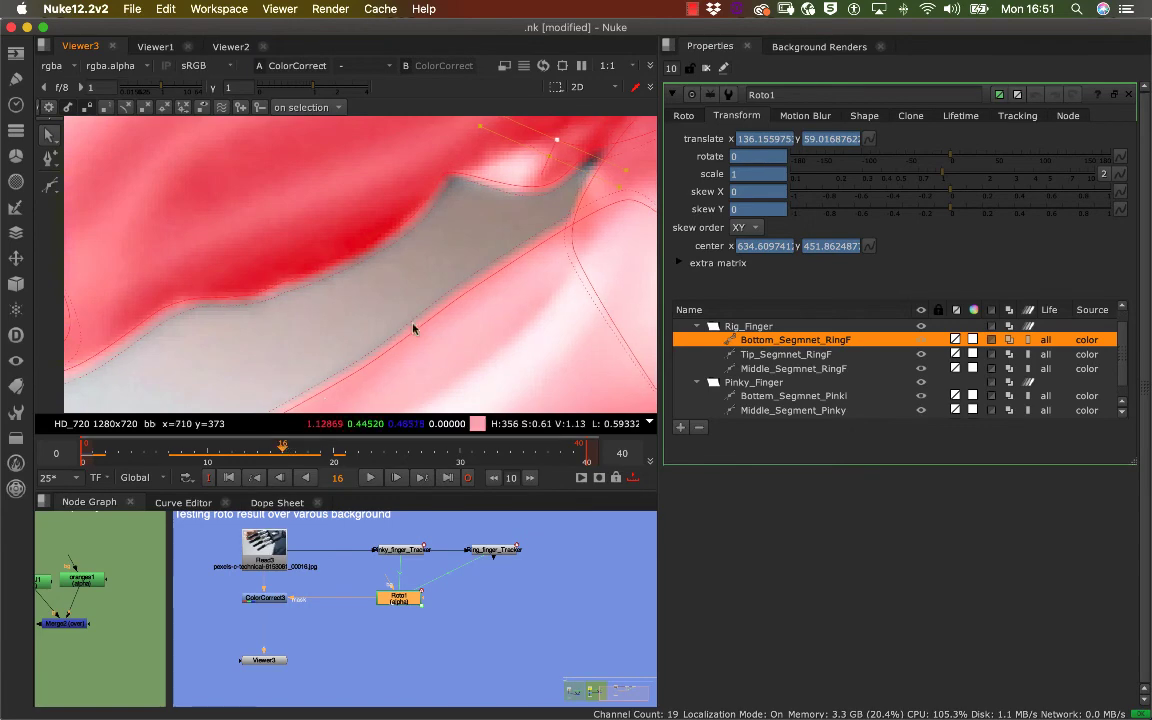
middle_click_drag(546, 235, 369, 297)
left_click_drag(285, 447, 398, 450)
middle_click_drag(443, 343, 250, 403)
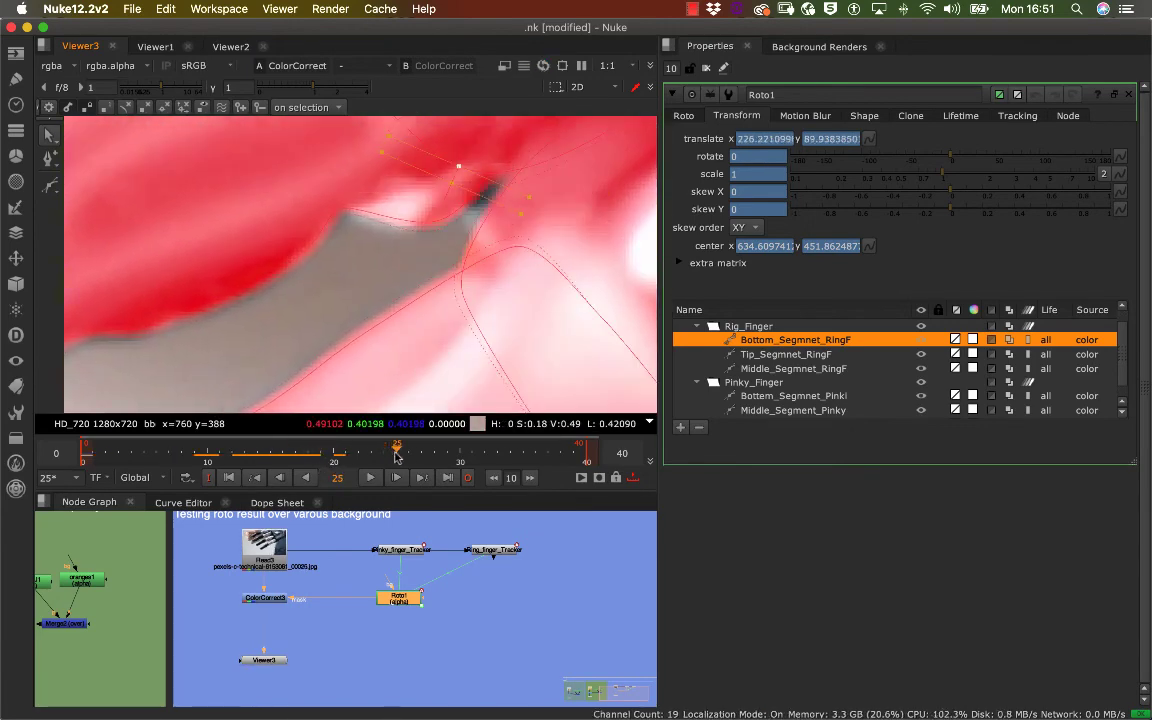
Step: At frame 41, select the bottom shape's points and shift them slightly downward to fit the base of the ring finger
left_click_drag(397, 455, 594, 456)
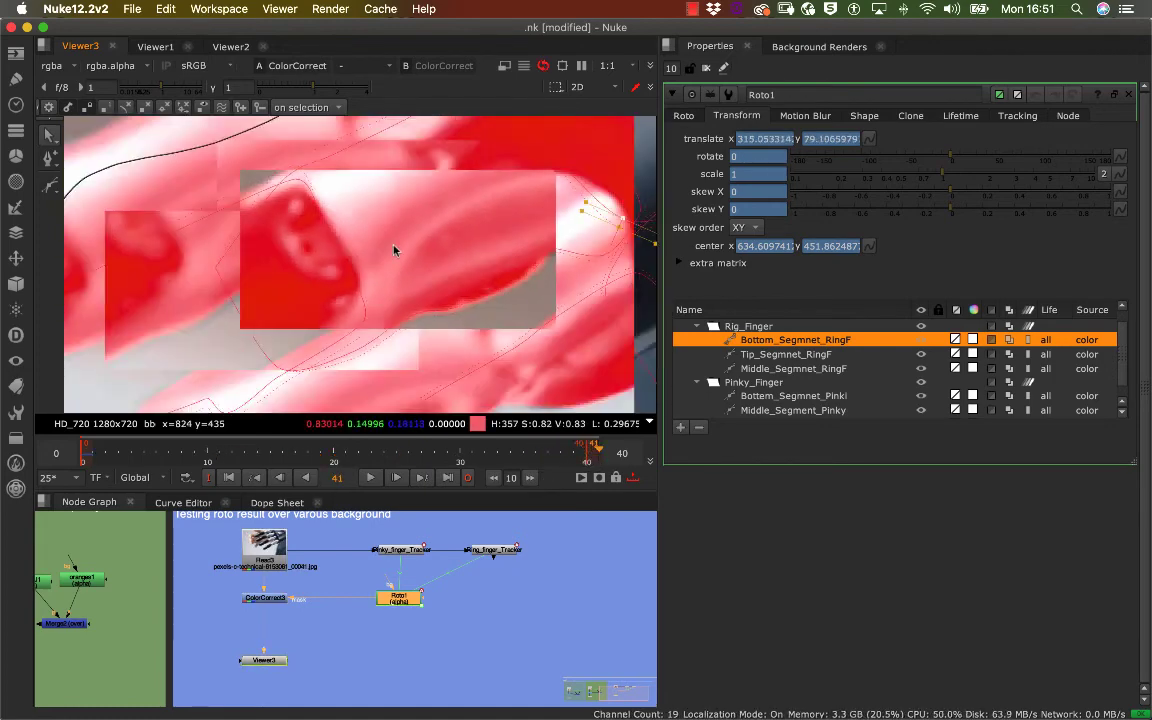
scroll(394, 246, "down", 5)
scroll(399, 231, "up", 5)
middle_click_drag(505, 222, 360, 271)
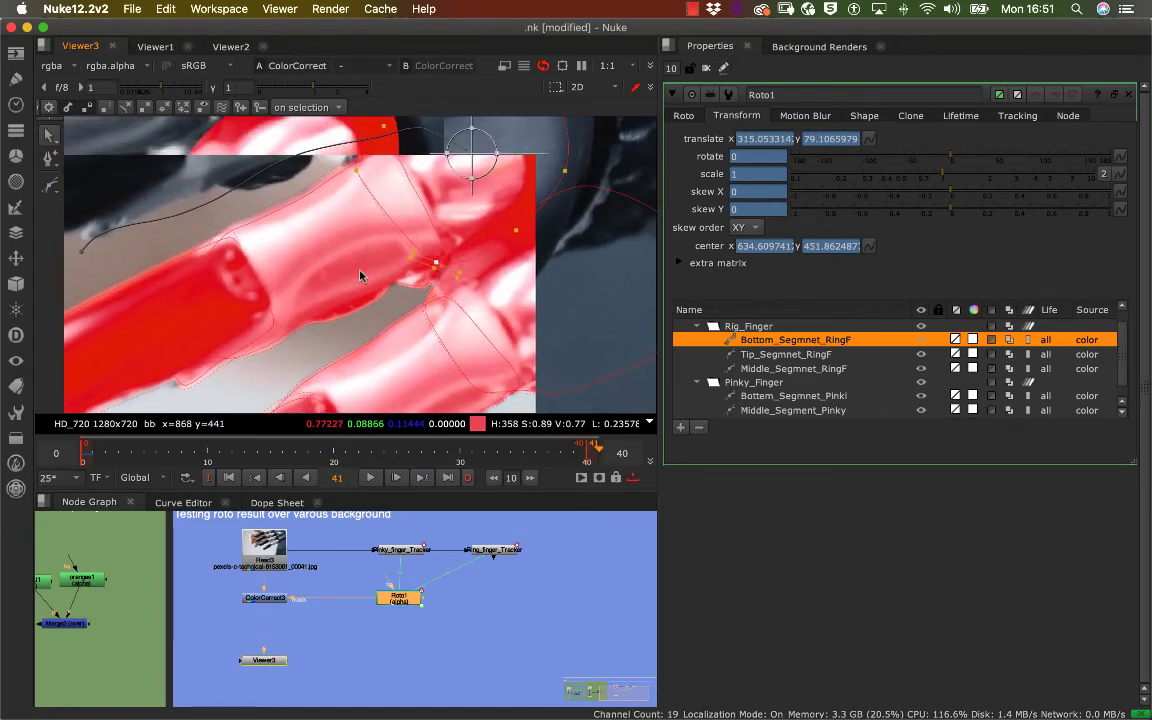
scroll(445, 218, "up", 5)
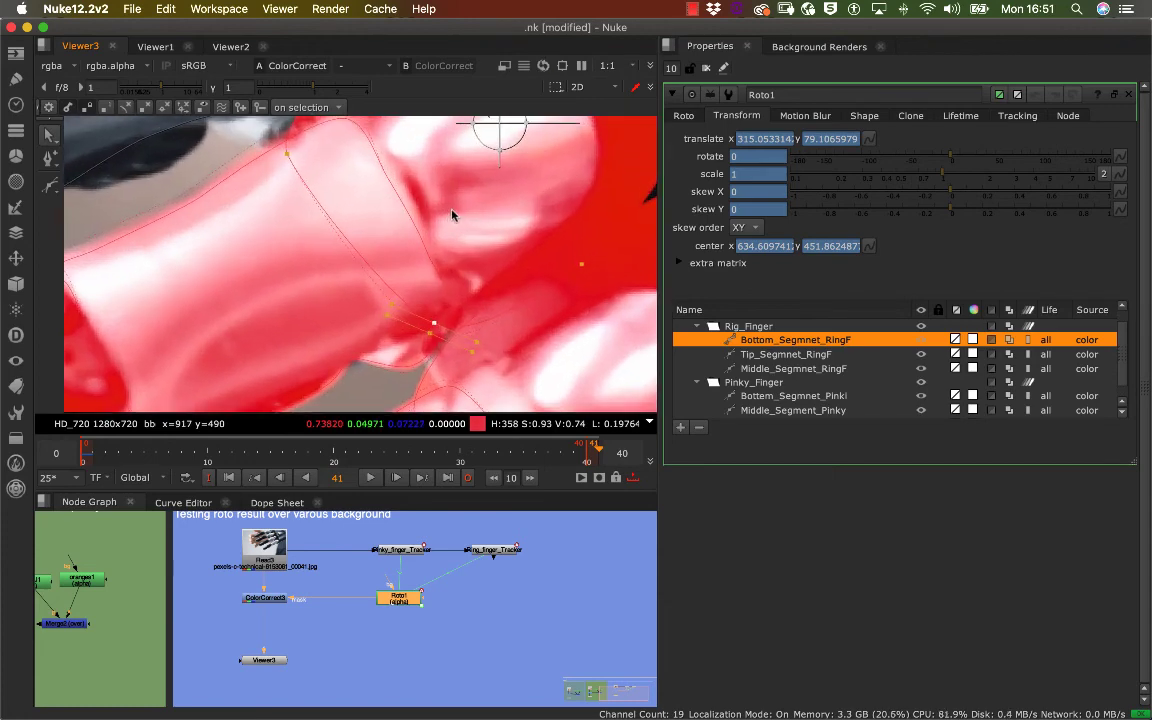
middle_click_drag(442, 206, 390, 216)
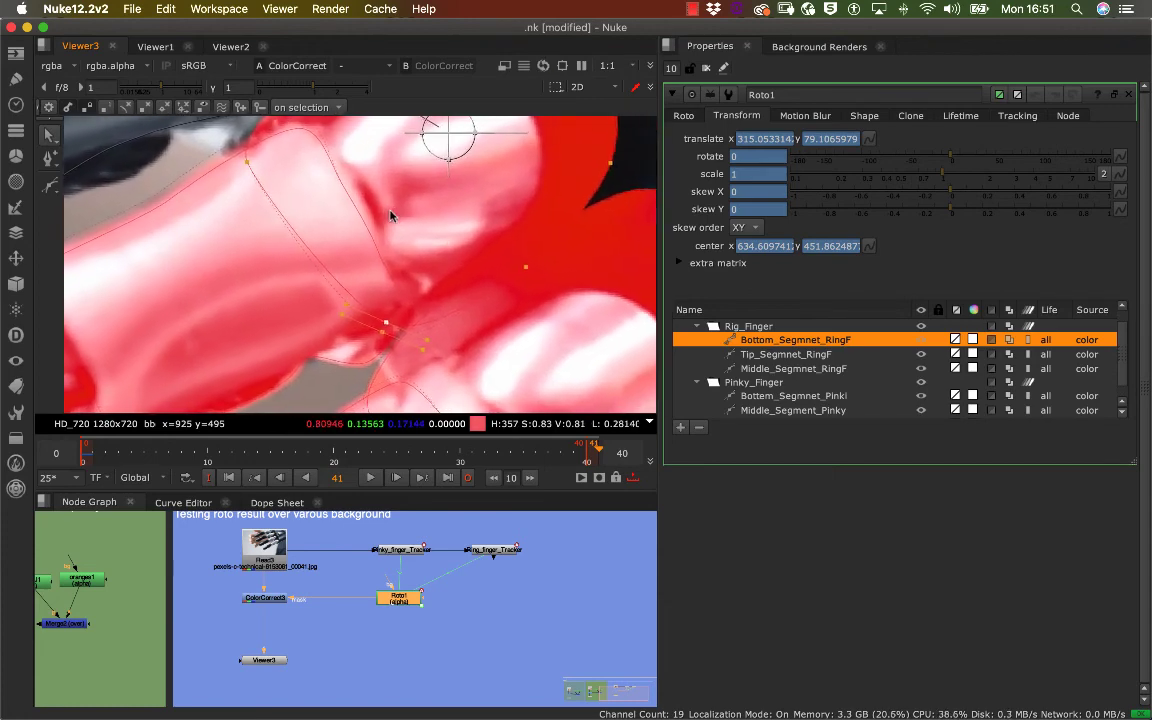
scroll(390, 215, "down", 5)
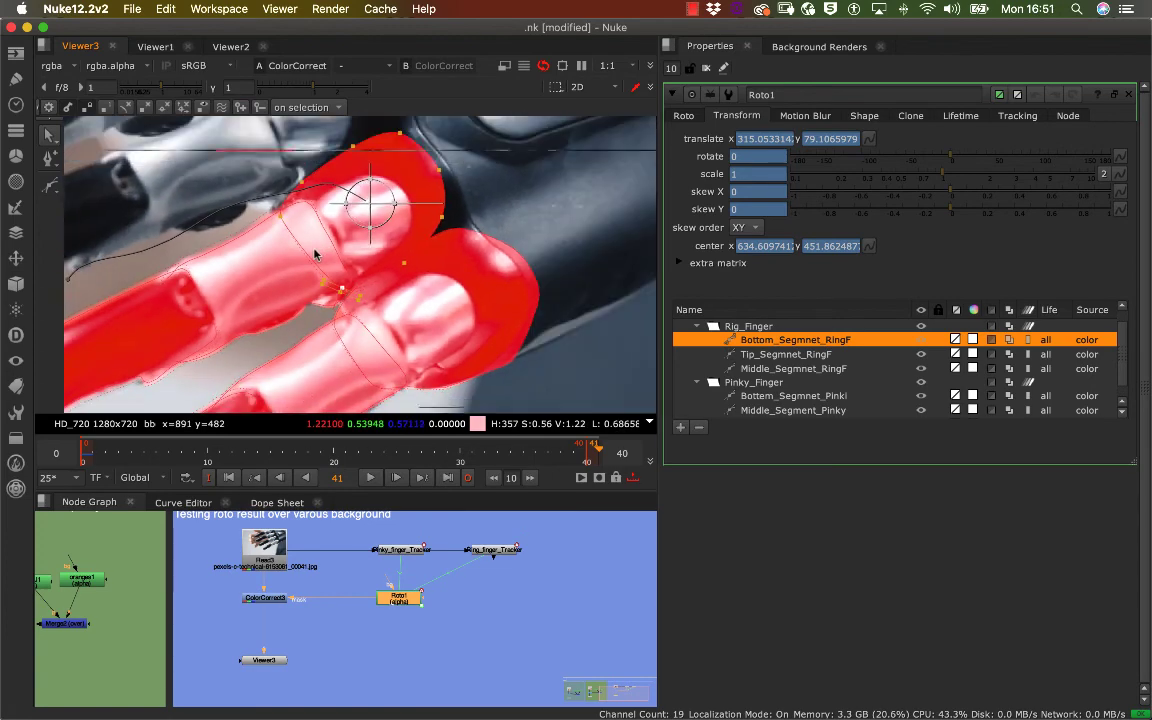
mouse_move(255, 130)
left_mouse_down()
mouse_move(457, 277)
mouse_move(471, 337)
left_mouse_up()
scroll(456, 261, "up", 5)
mouse_move(479, 251)
middle_mouse_down()
mouse_move(510, 247)
mouse_move(563, 195)
mouse_move(674, 146)
middle_mouse_up()
scroll(506, 236, "up", 2)
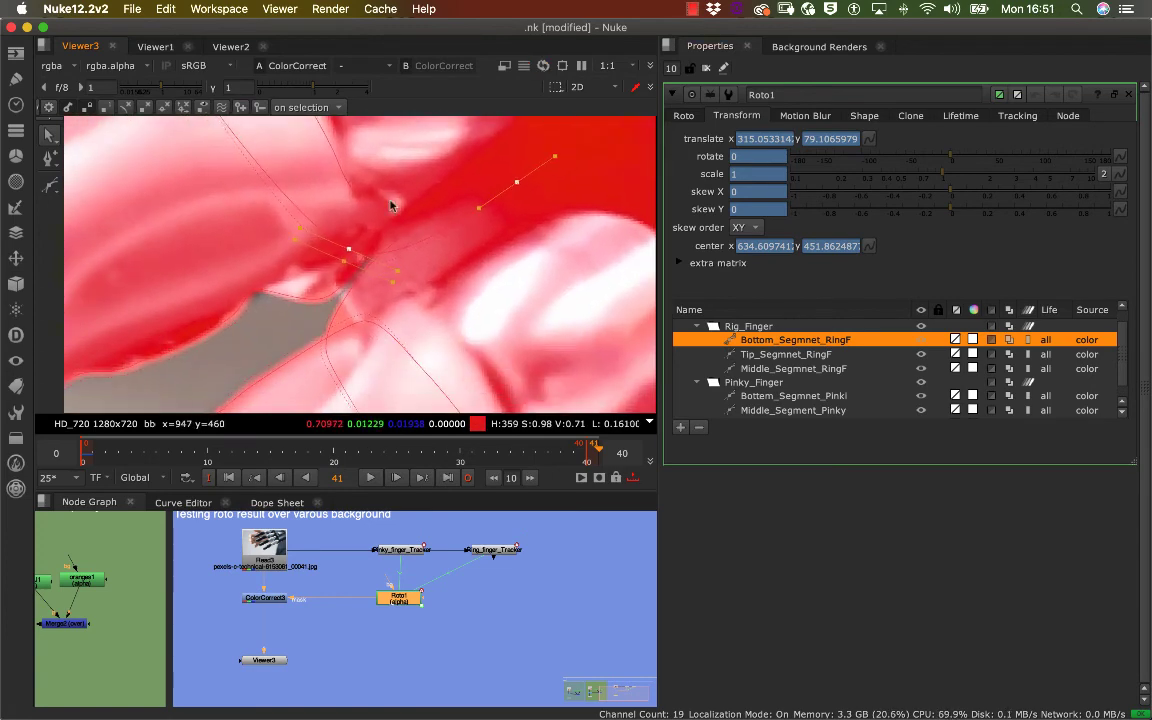
left_click_drag(350, 252, 339, 296)
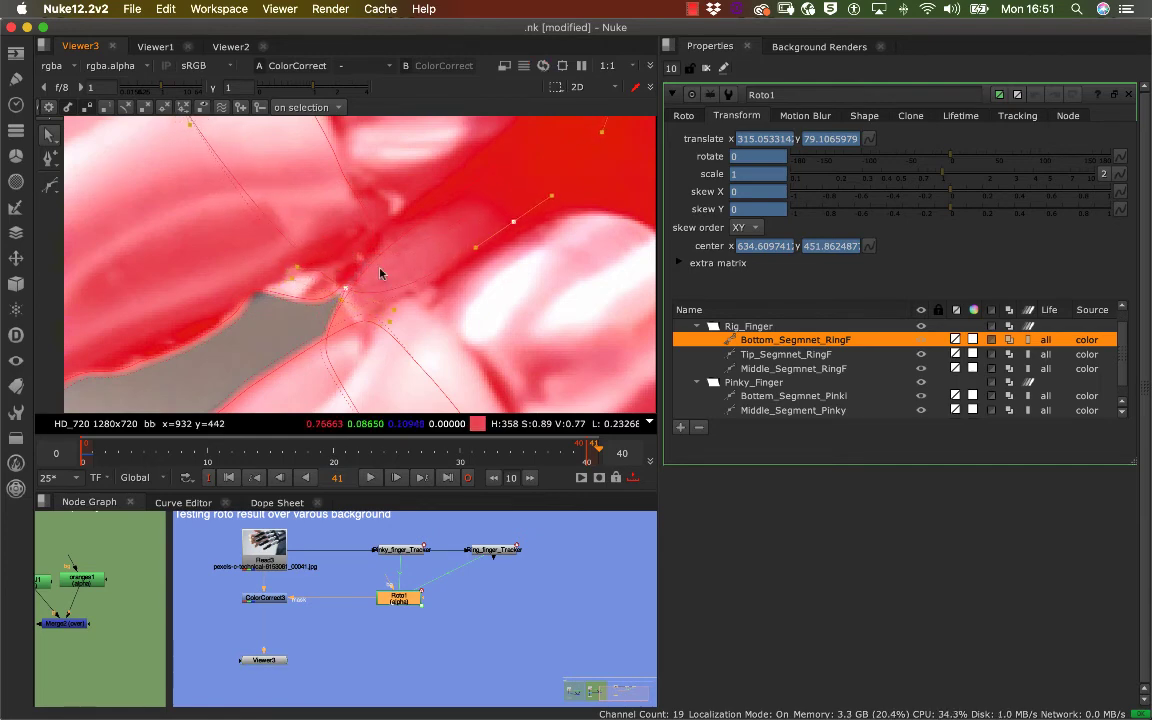
Step: Nudge the bottom shape slightly down at frame 20, then scrub back to frame 0 and deselect the shape
left_click_drag(580, 453, 485, 452)
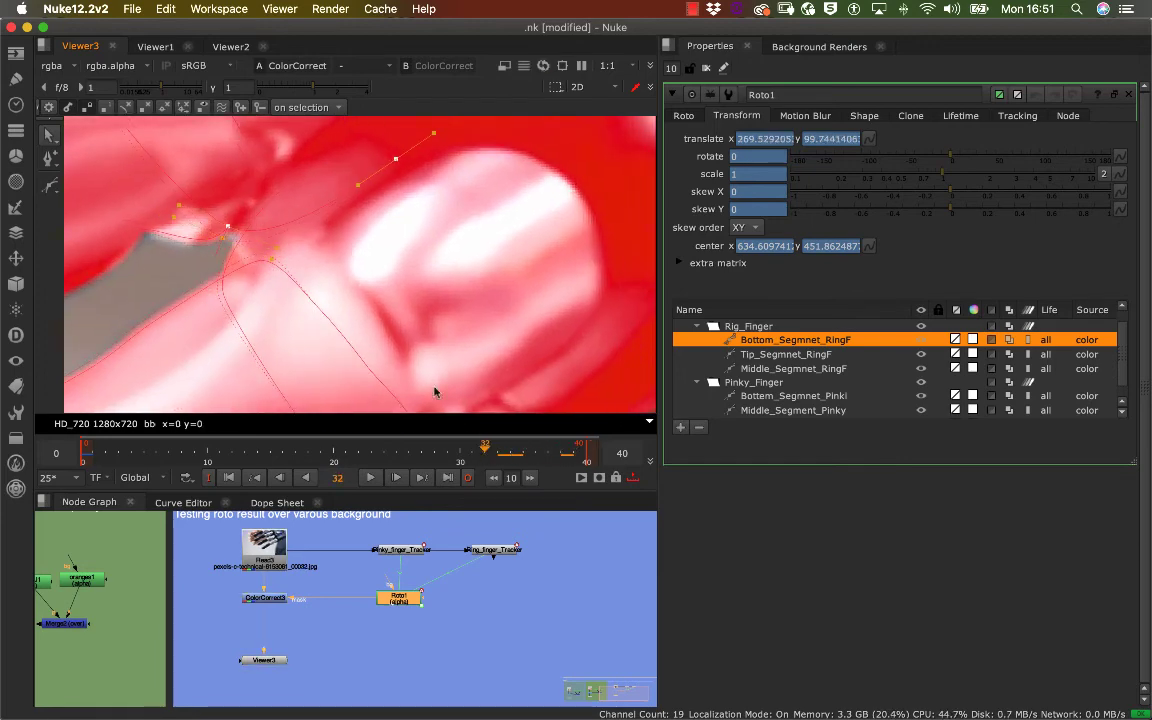
middle_click_drag(402, 304, 596, 283)
left_click_drag(485, 450, 334, 458)
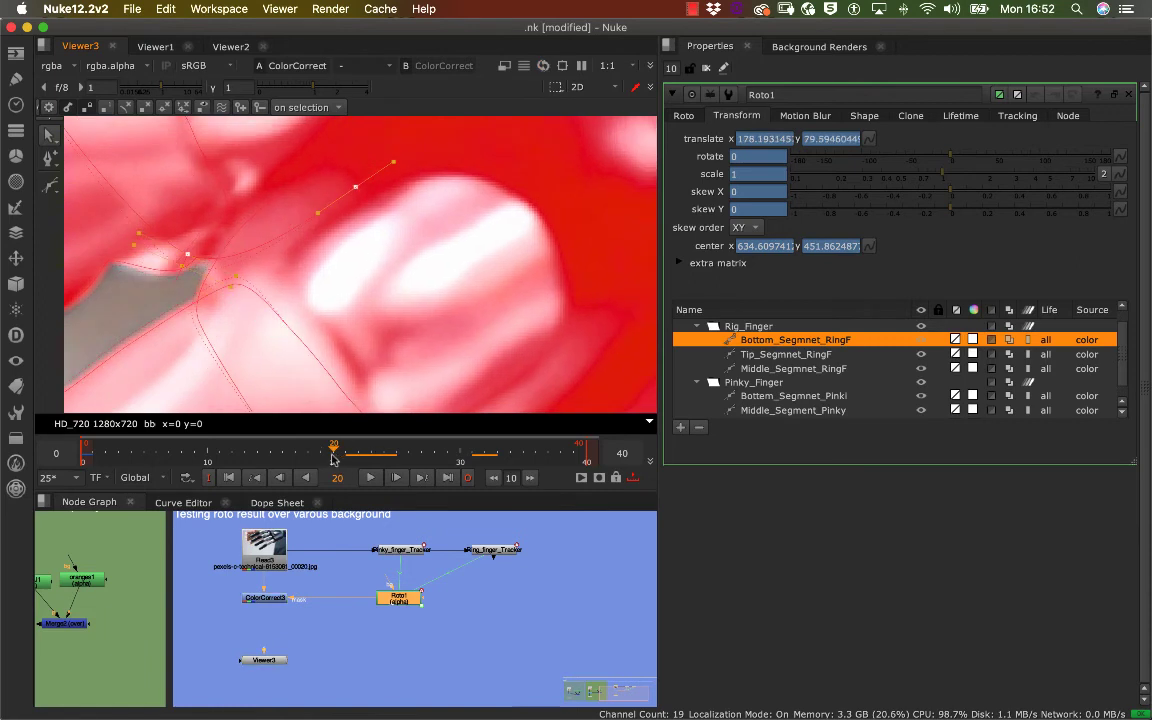
middle_click_drag(282, 244, 369, 250)
left_click_drag(274, 263, 275, 270)
left_click_drag(332, 453, 258, 453)
scroll(384, 296, "down", 10)
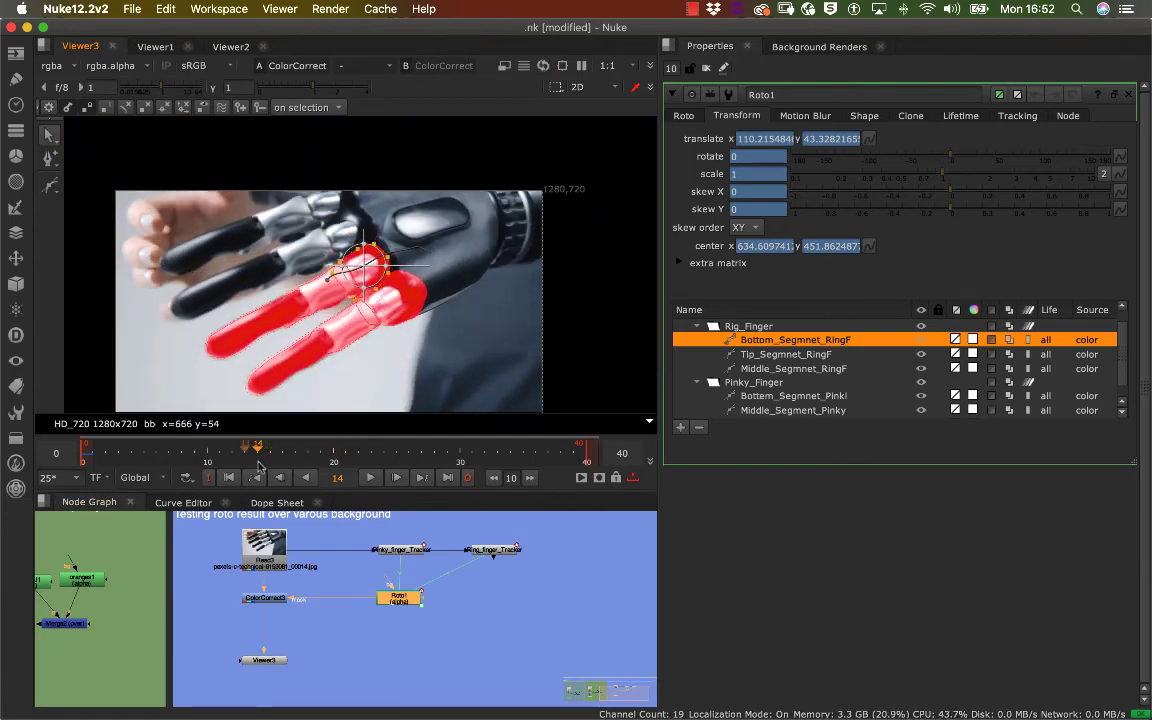
left_click_drag(258, 465, 82, 457)
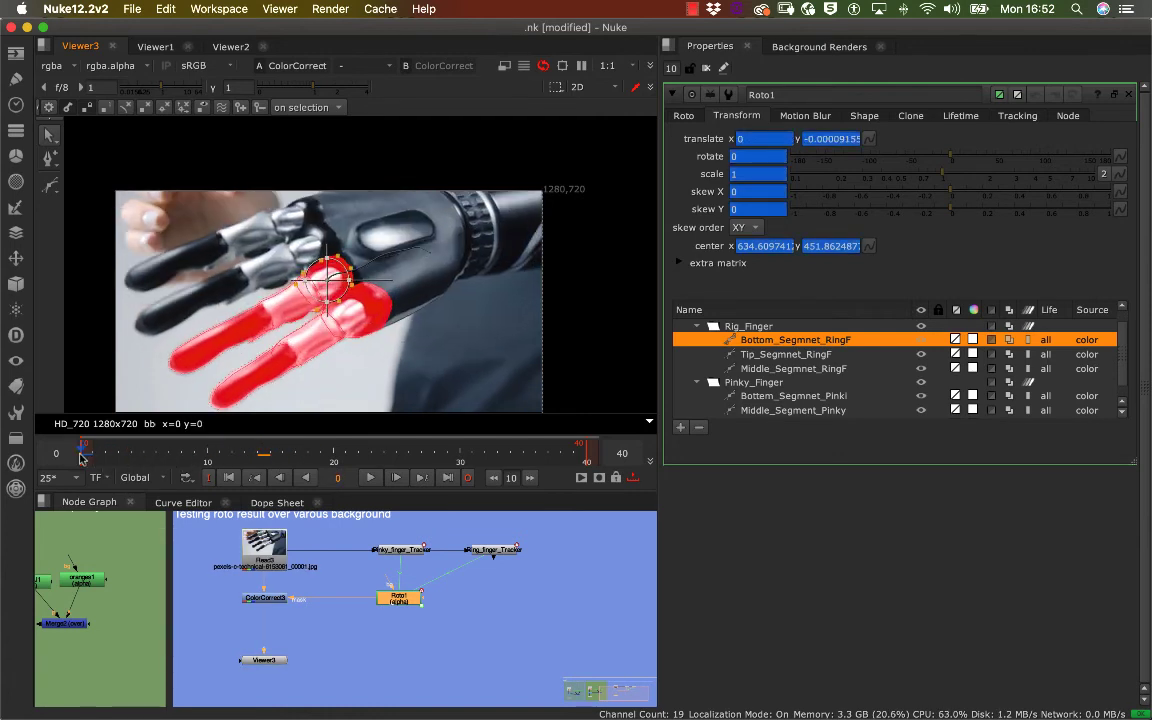
middle_click_drag(309, 363, 399, 307)
left_click(446, 336)
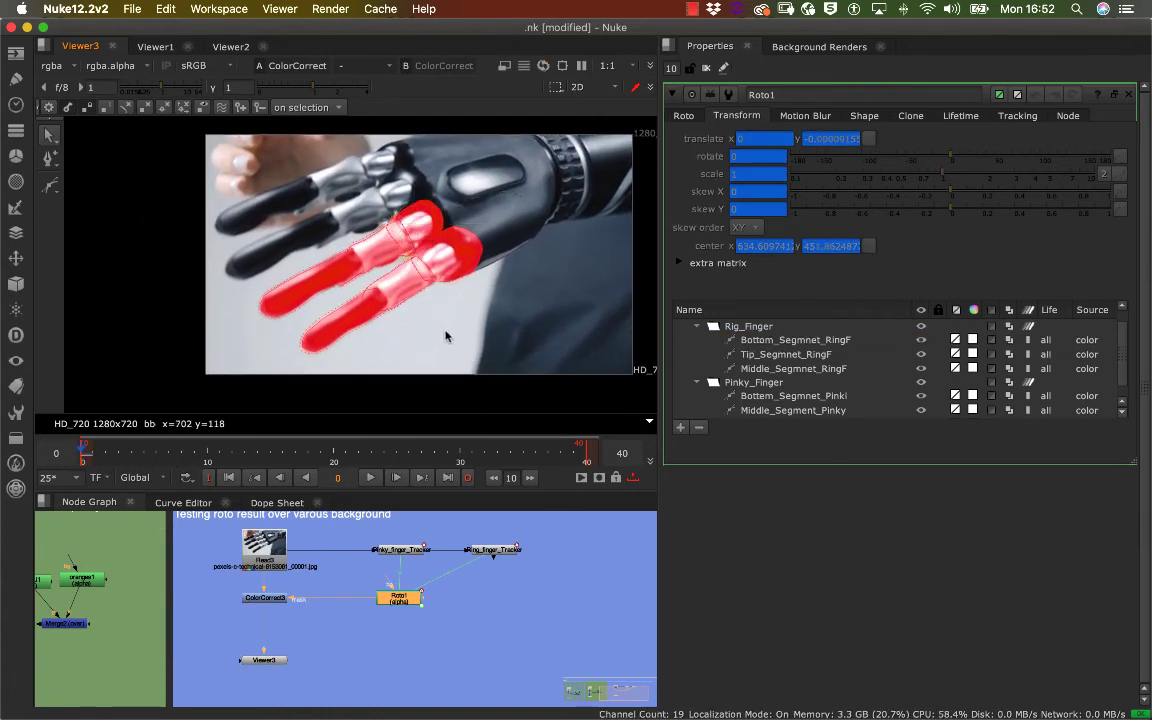
scroll(470, 320, "up", 3)
scroll(470, 320, "down", 4)
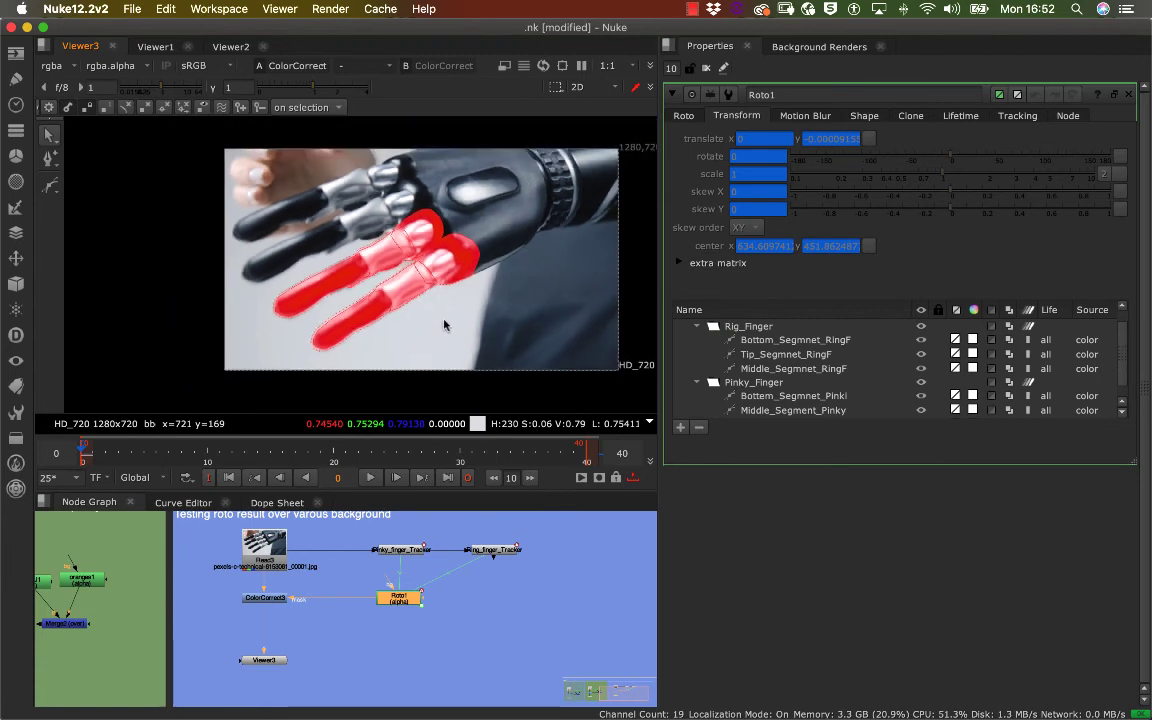
middle_click_drag(325, 546, 337, 595)
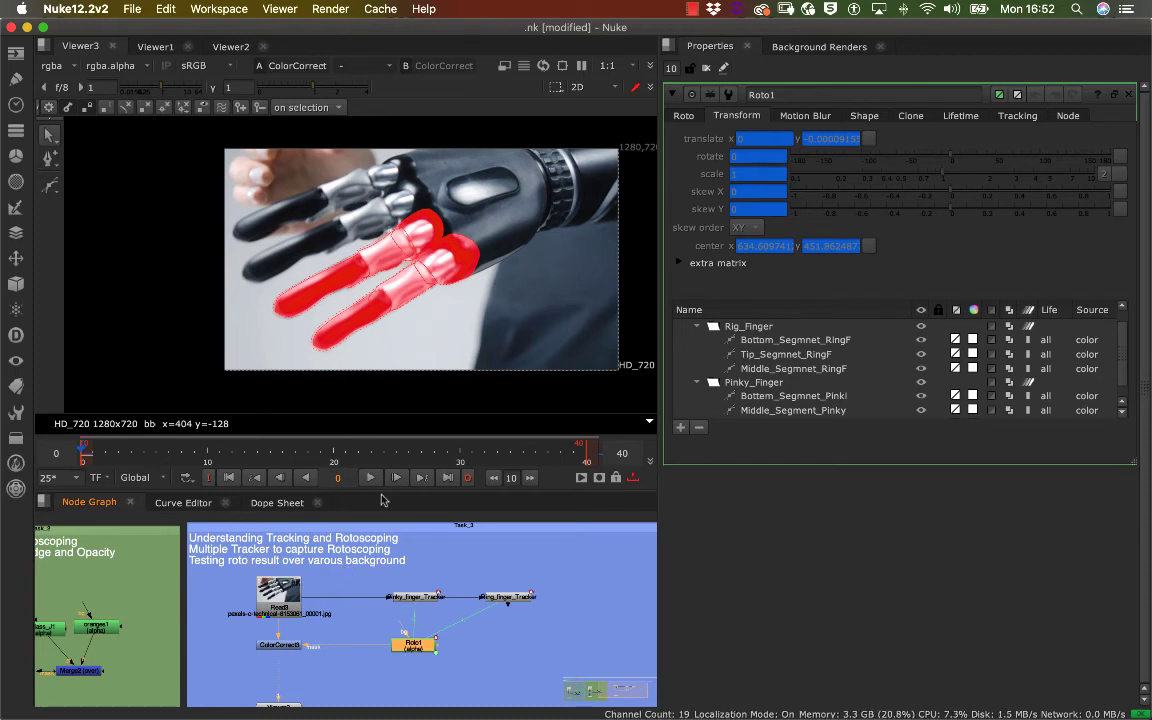
scroll(459, 283, "up", 4)
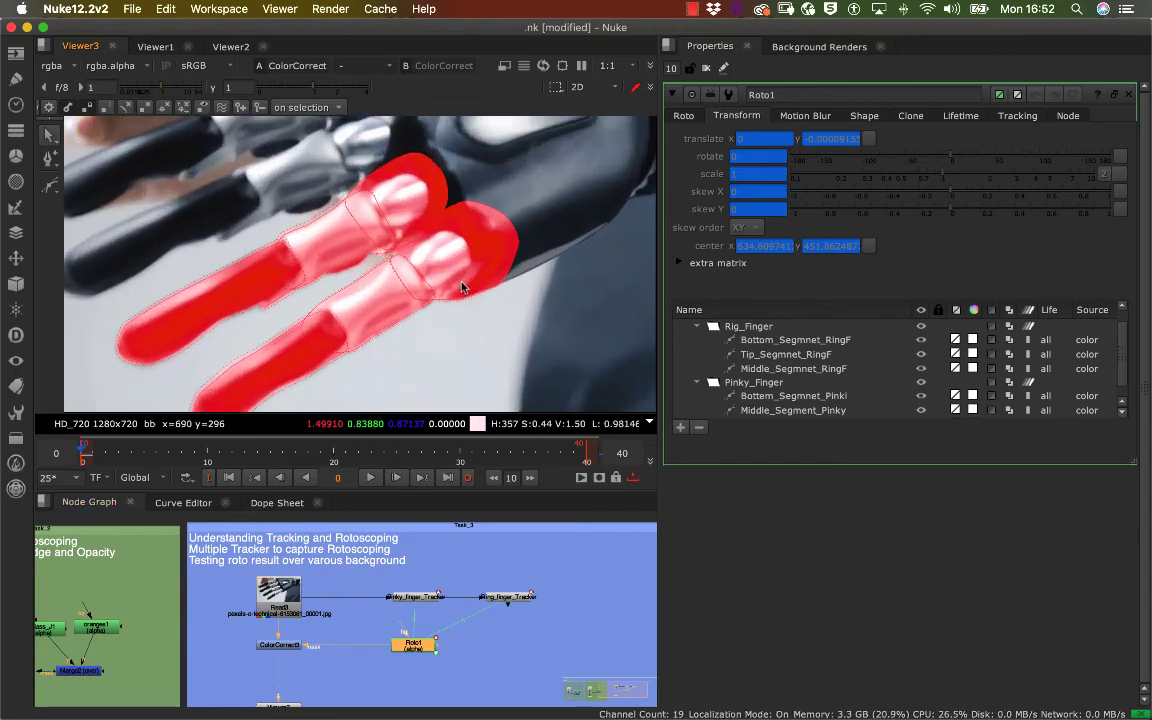
scroll(458, 279, "down", 2)
scroll(452, 326, "up", 1)
scroll(452, 327, "down", 3)
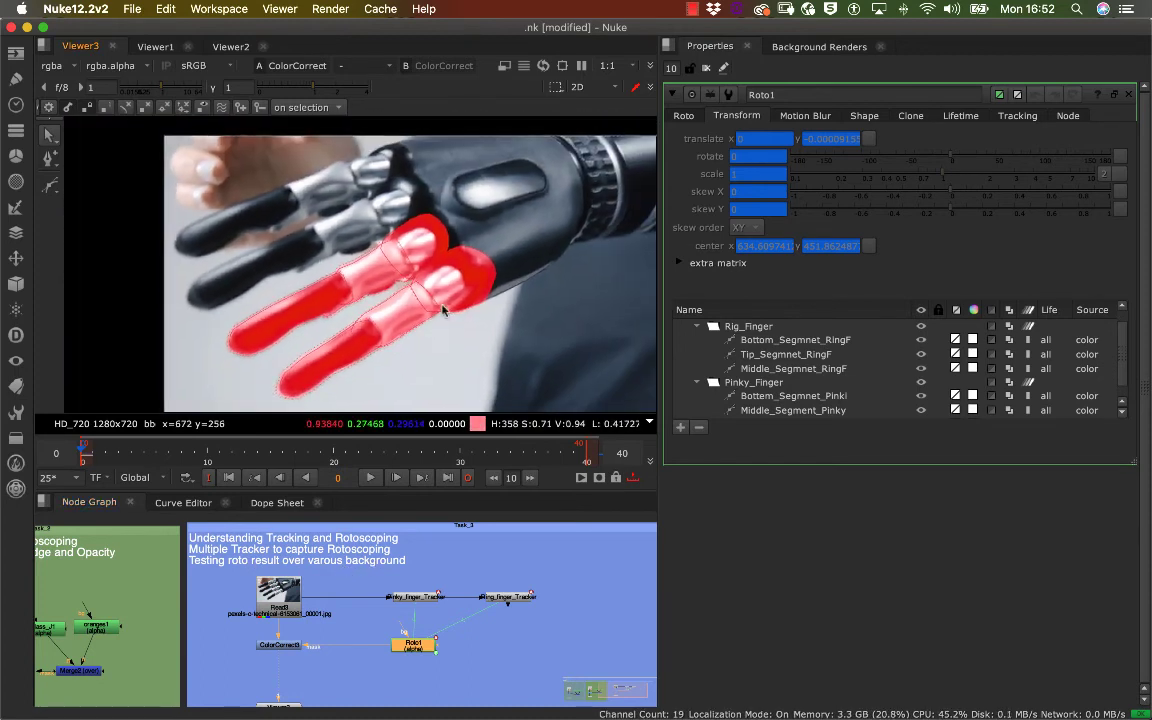
scroll(436, 310, "up", 1)
scroll(437, 311, "up", 2)
scroll(447, 309, "down", 3)
scroll(448, 308, "up", 2)
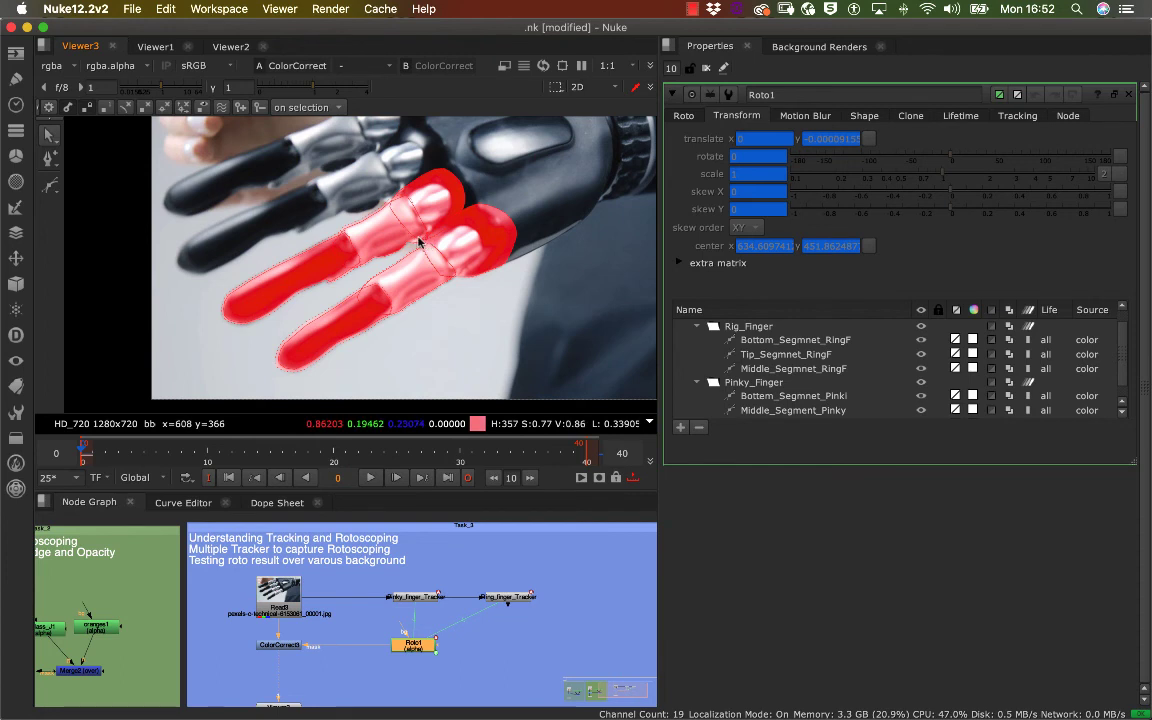
middle_click_drag(420, 238, 452, 288)
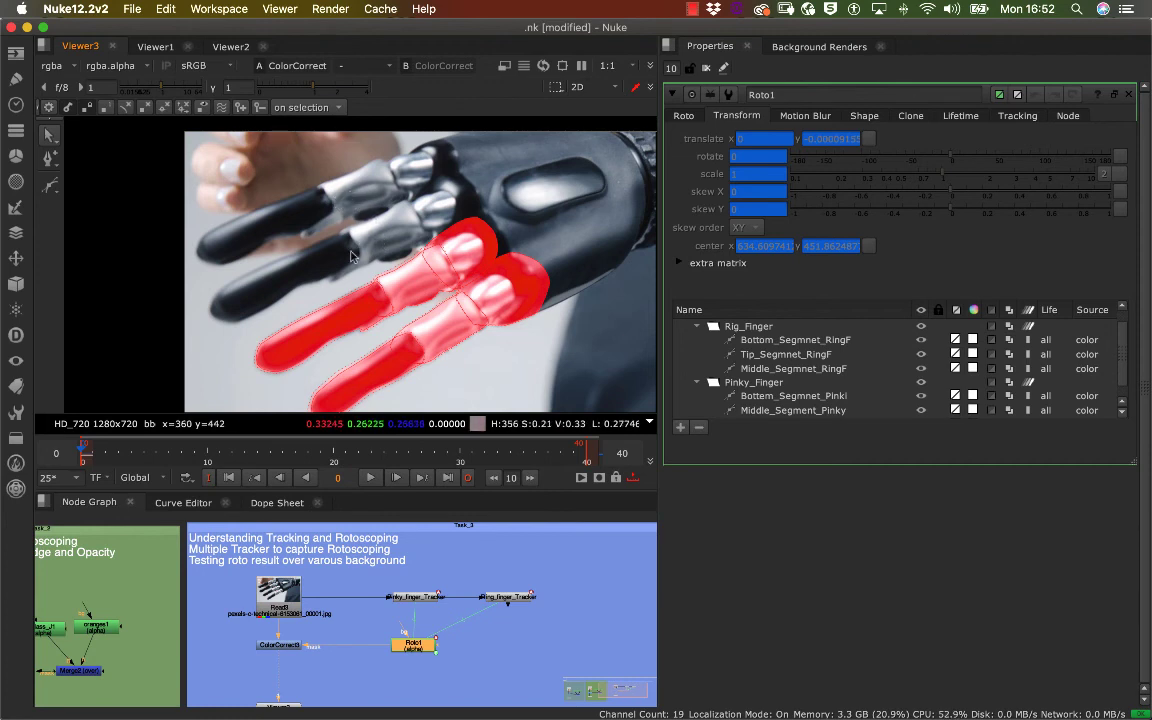
Step: Choose B-Spline as the shape drawing tool and reopen the Roto1 node's properties
left_click(50, 189)
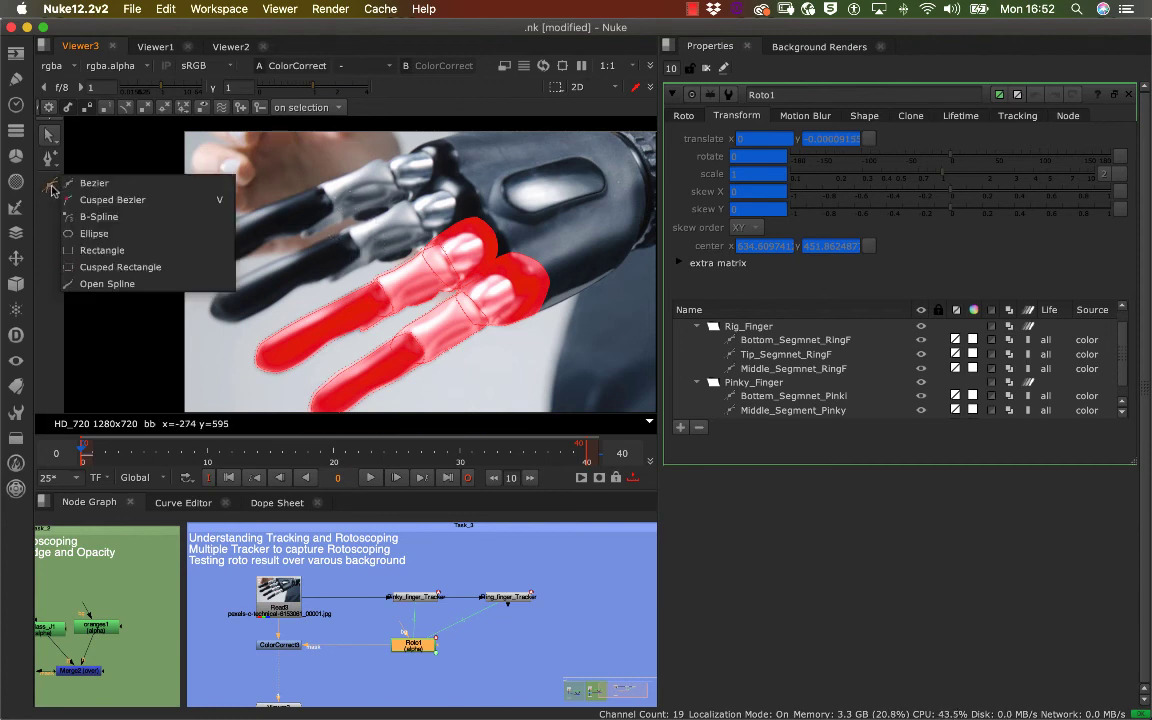
left_click(100, 217)
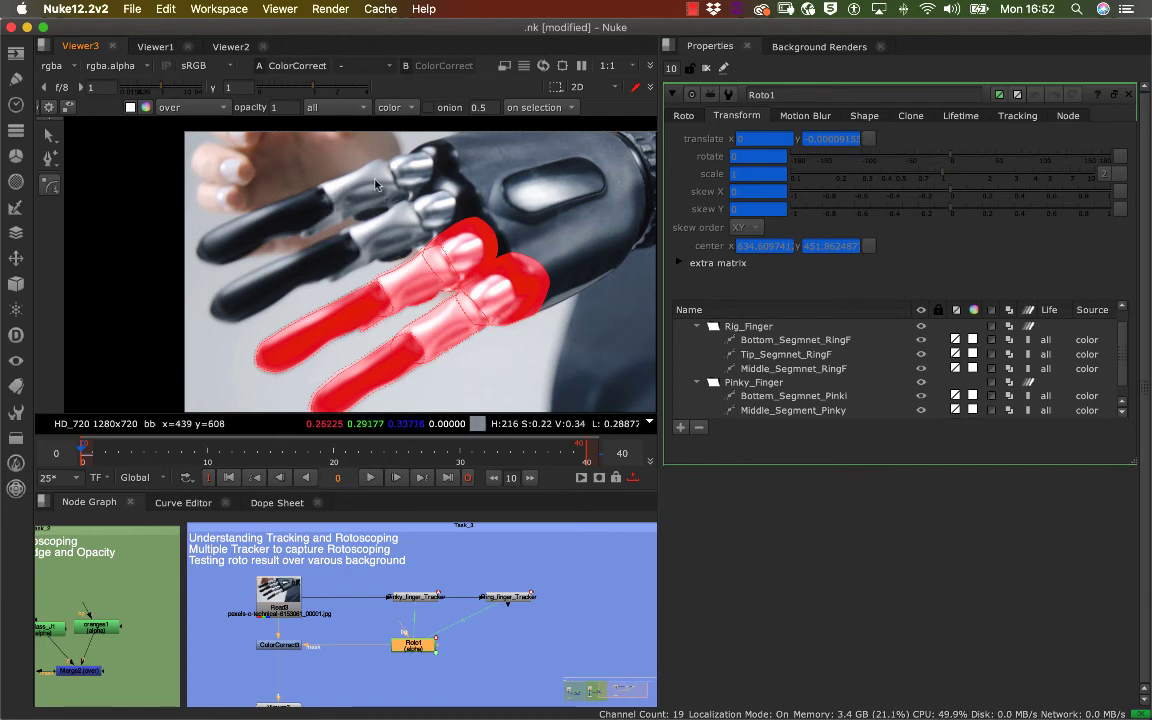
left_click(490, 599)
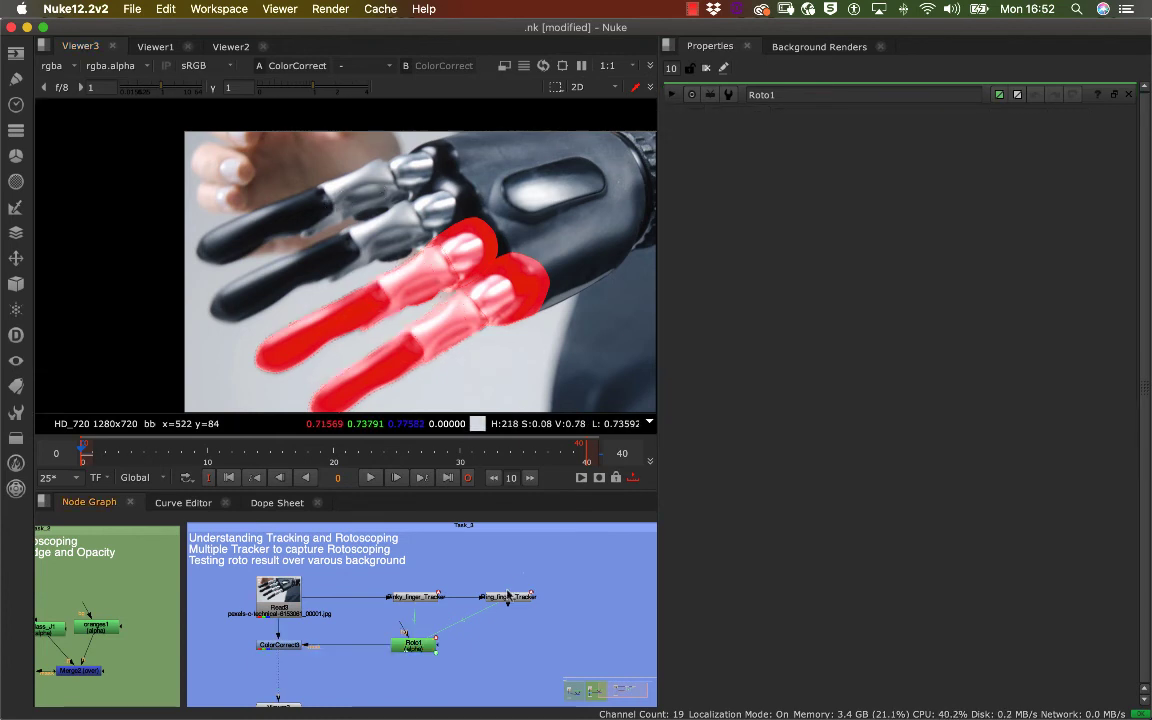
double_click(413, 645)
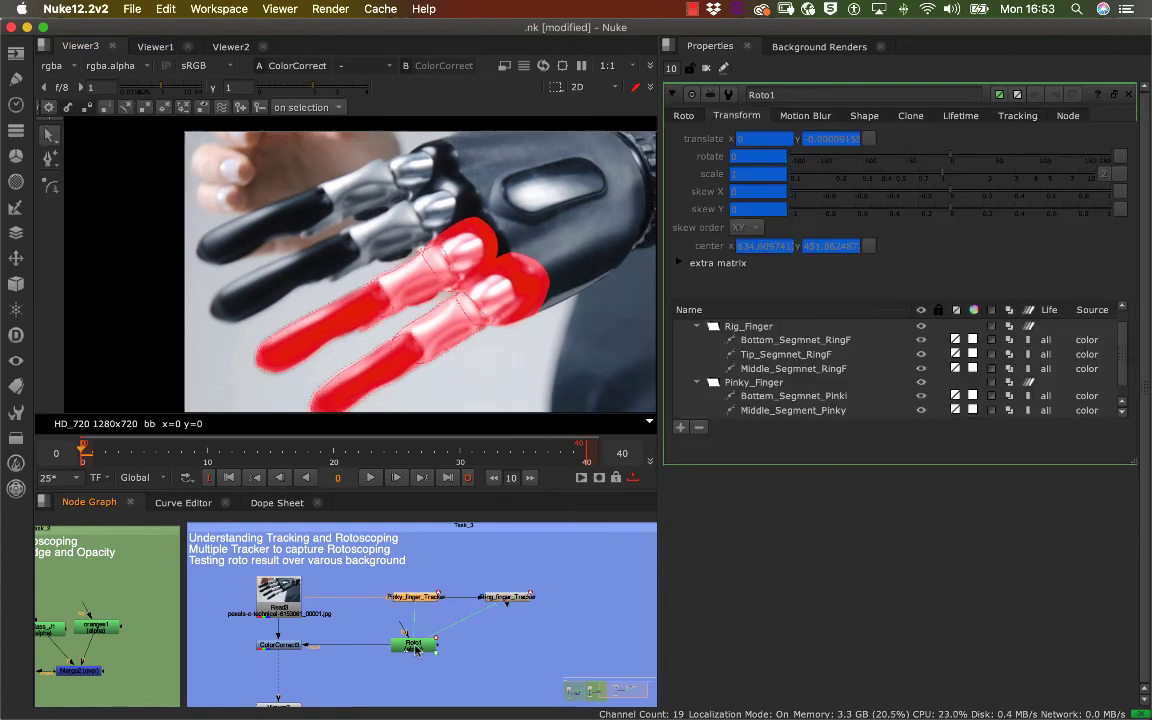
middle_click_drag(530, 350, 558, 283)
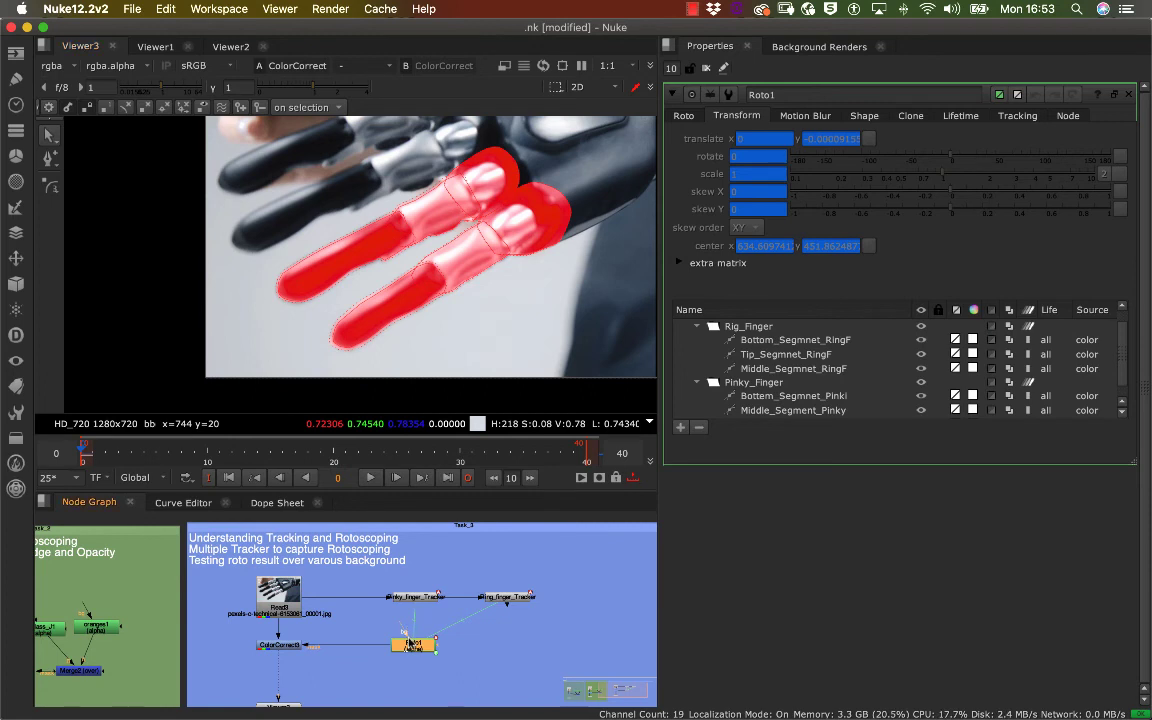
Step: Show Roto1's alpha in the viewer and play the shot up to frame 31 to check the combined finger matte
key("1")
key("a")
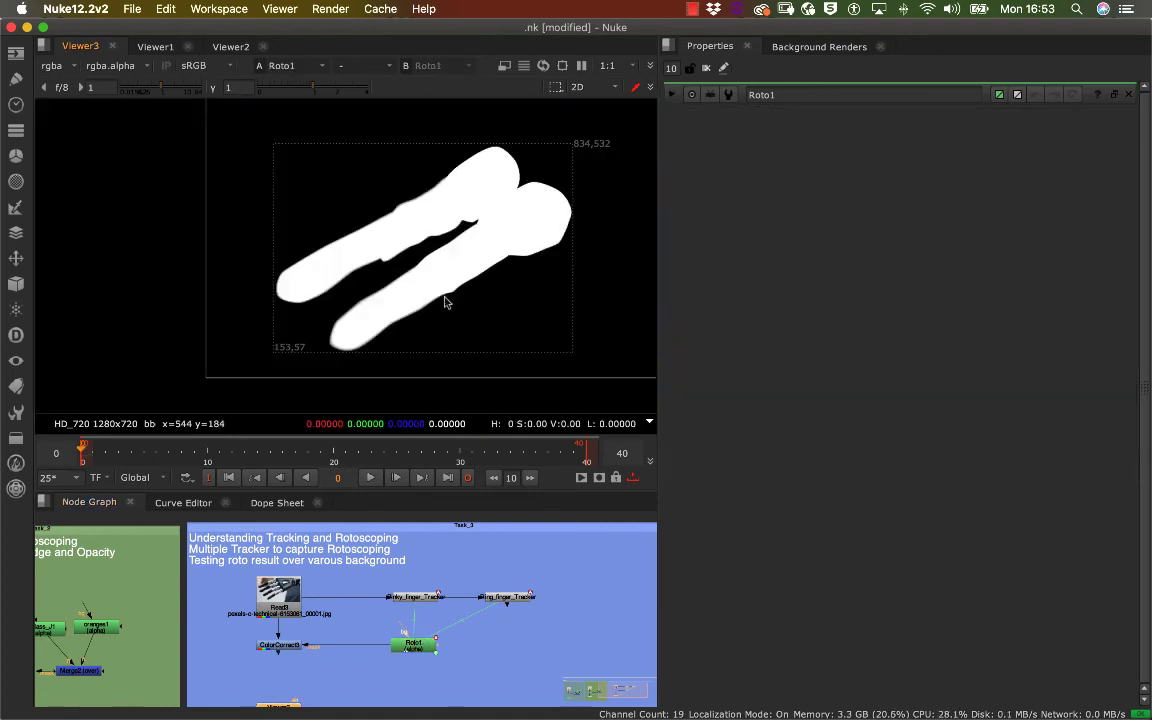
middle_click_drag(494, 260, 470, 287)
left_click(370, 479)
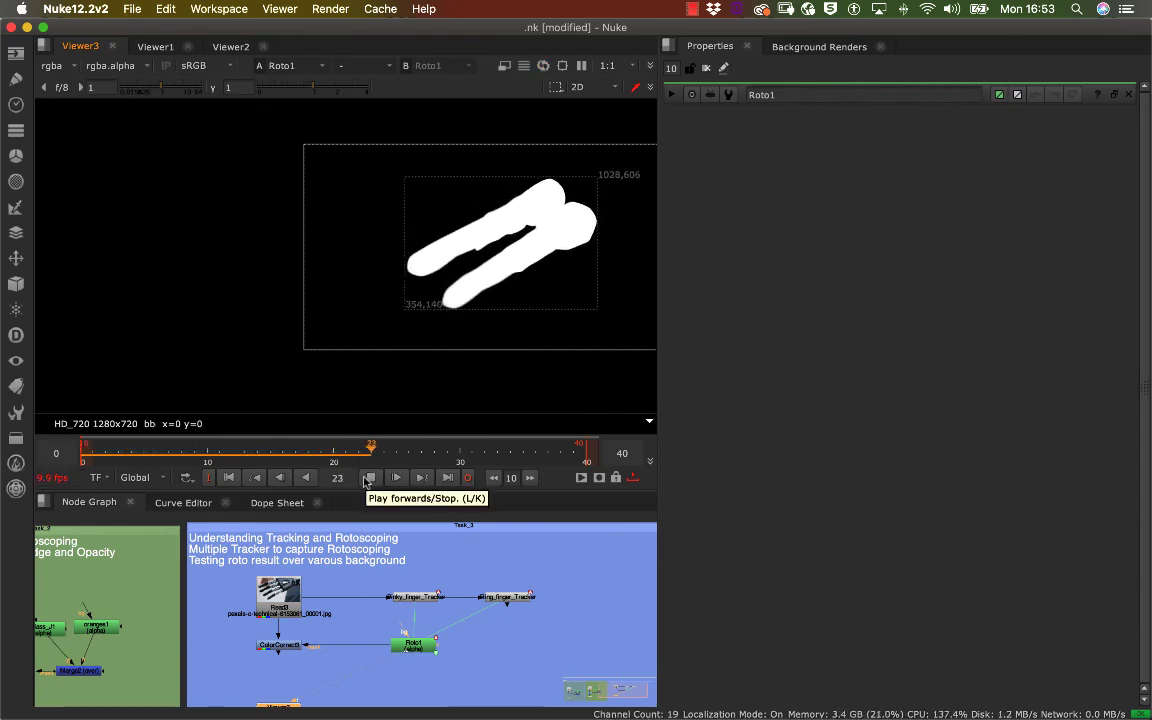
left_click(371, 481)
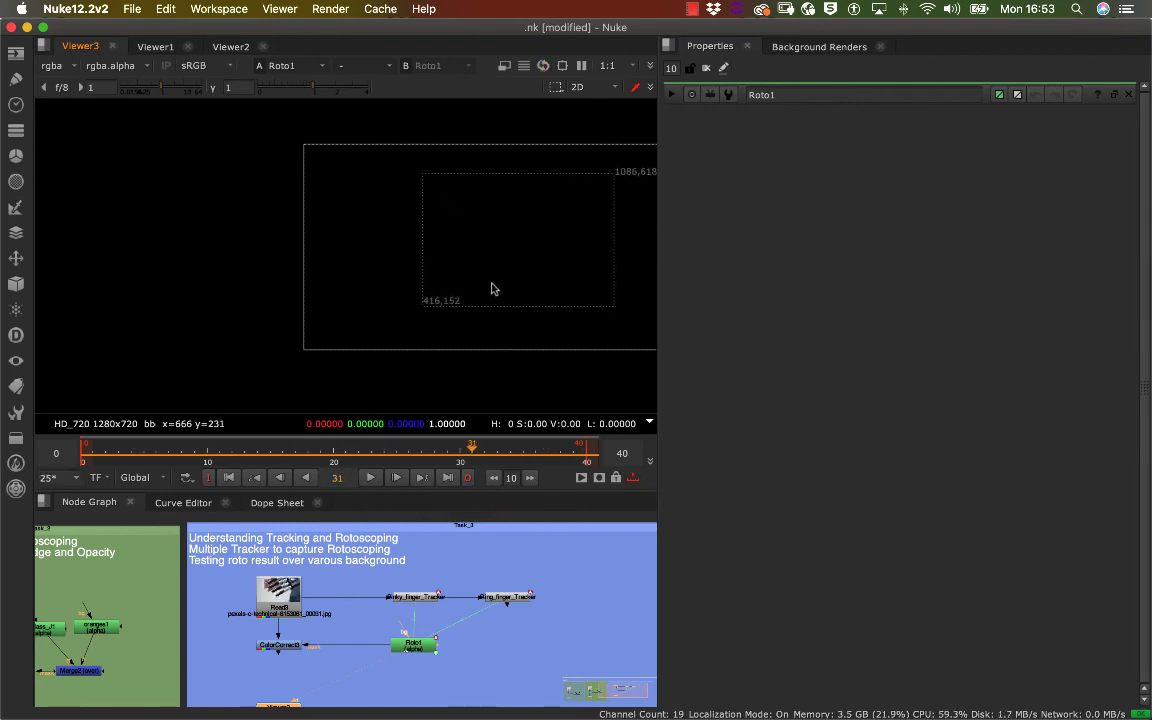
Step: Switch the viewer back to the ColorCorrect node and examine the gap between the ring and pinky fingers at frame 29
left_click(283, 643)
key("1")
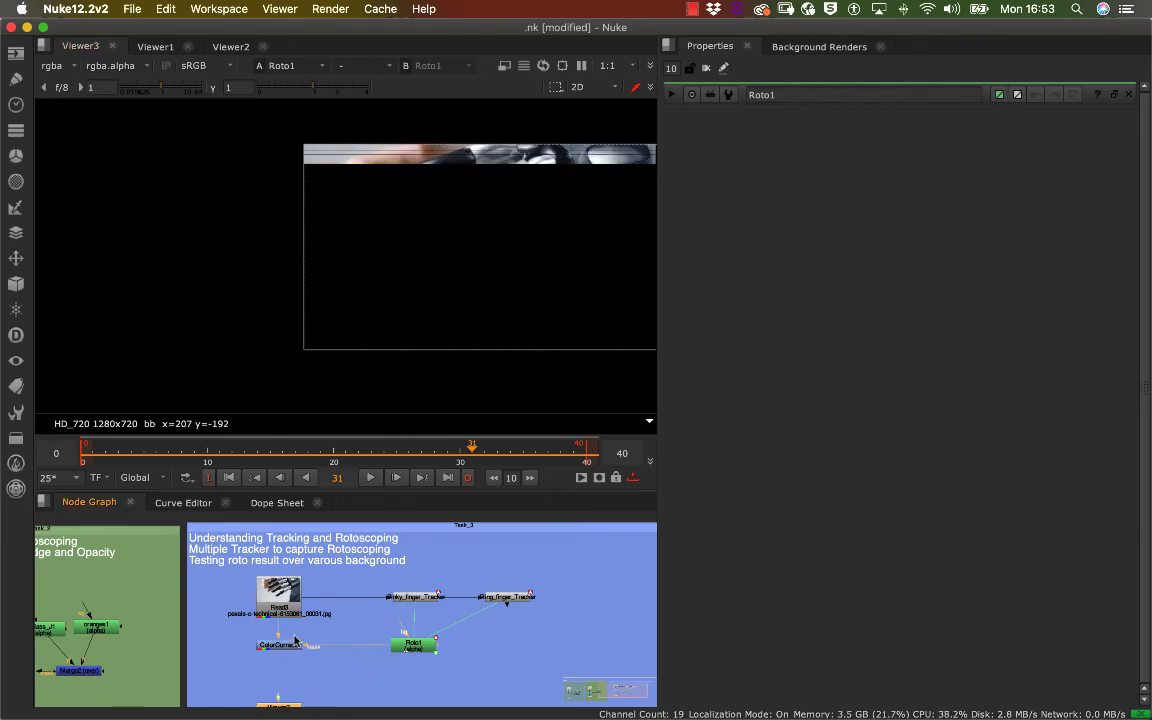
scroll(460, 295, "up", 4)
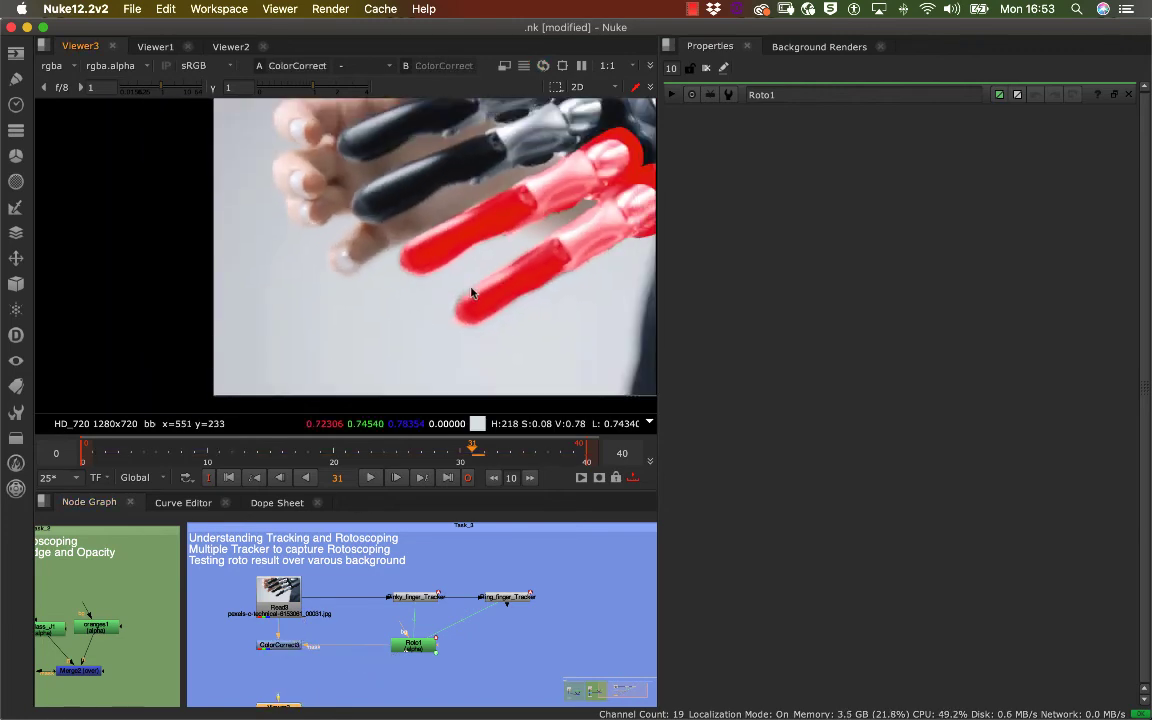
scroll(471, 296, "down", 5)
left_click_drag(478, 456, 447, 455)
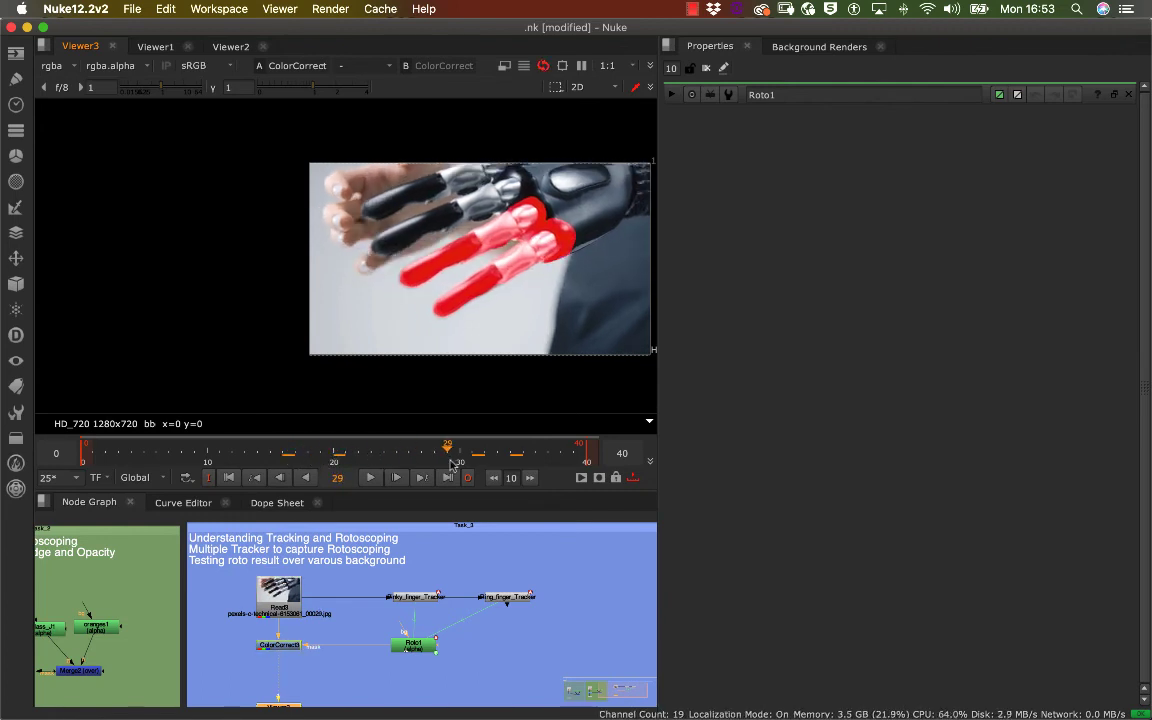
middle_click_drag(569, 258, 494, 401)
middle_click_drag(513, 328, 547, 370)
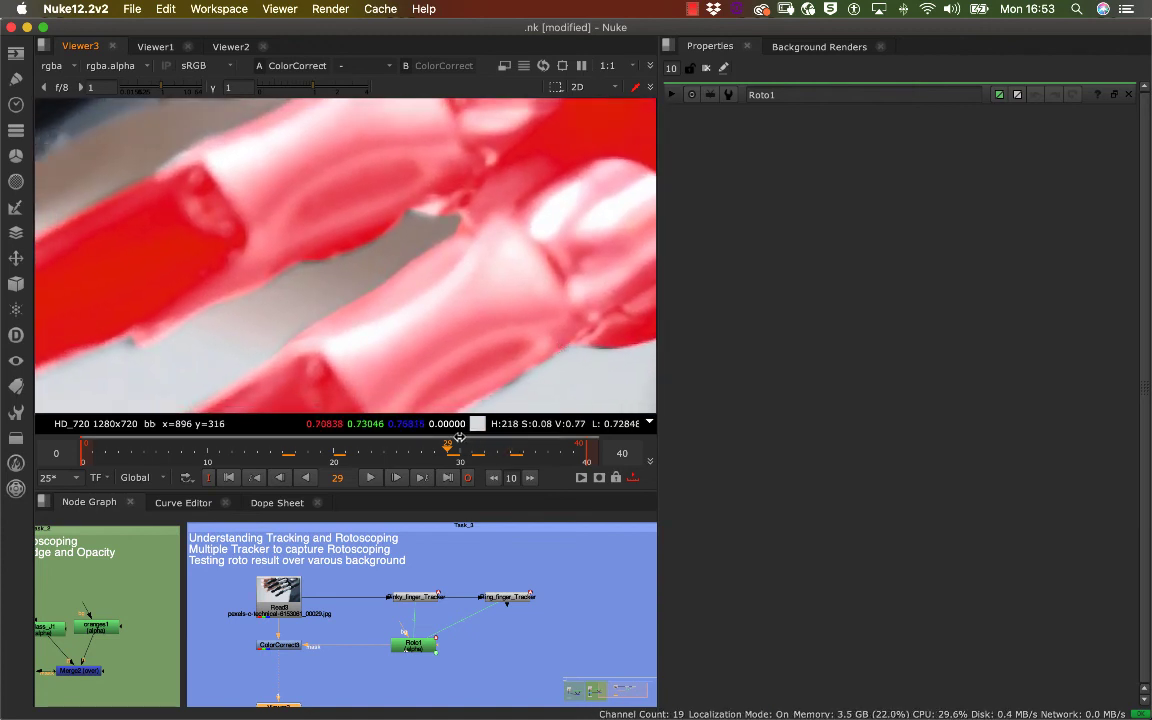
left_click_drag(452, 447, 447, 450)
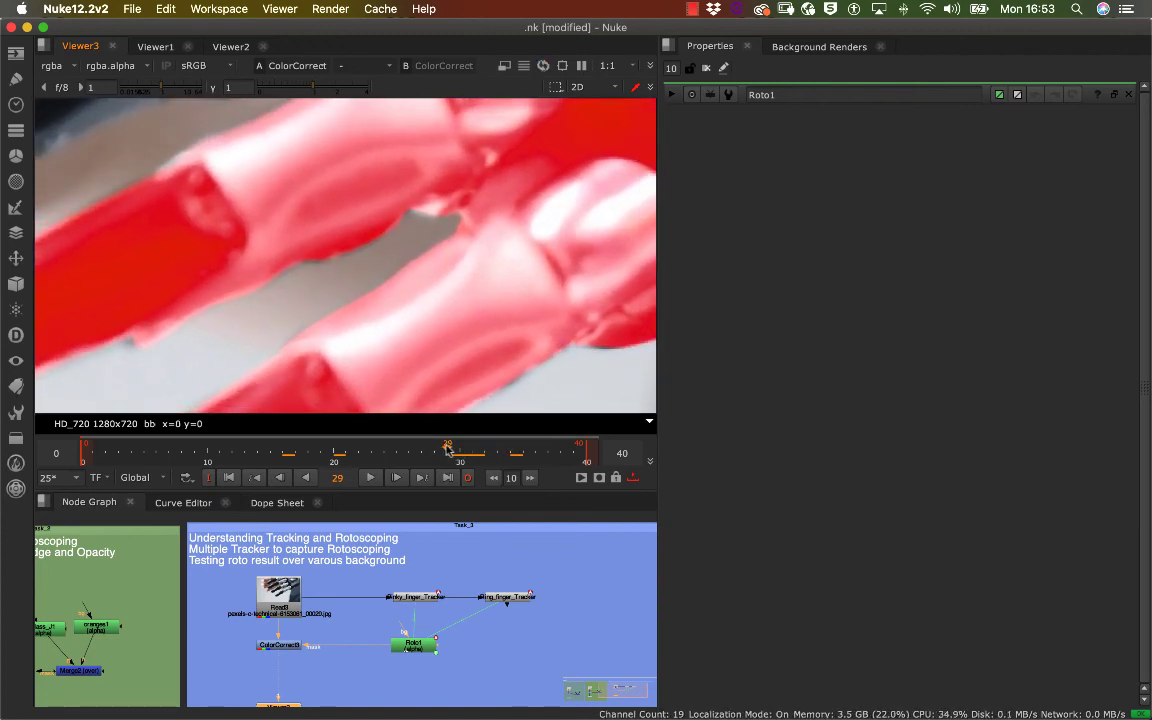
Step: In Roto1, nudge the lower-edge points of Middle_Segmnet_RingF slightly upward at frame 29 to fit the finger, then deselect the shape
double_click(417, 645)
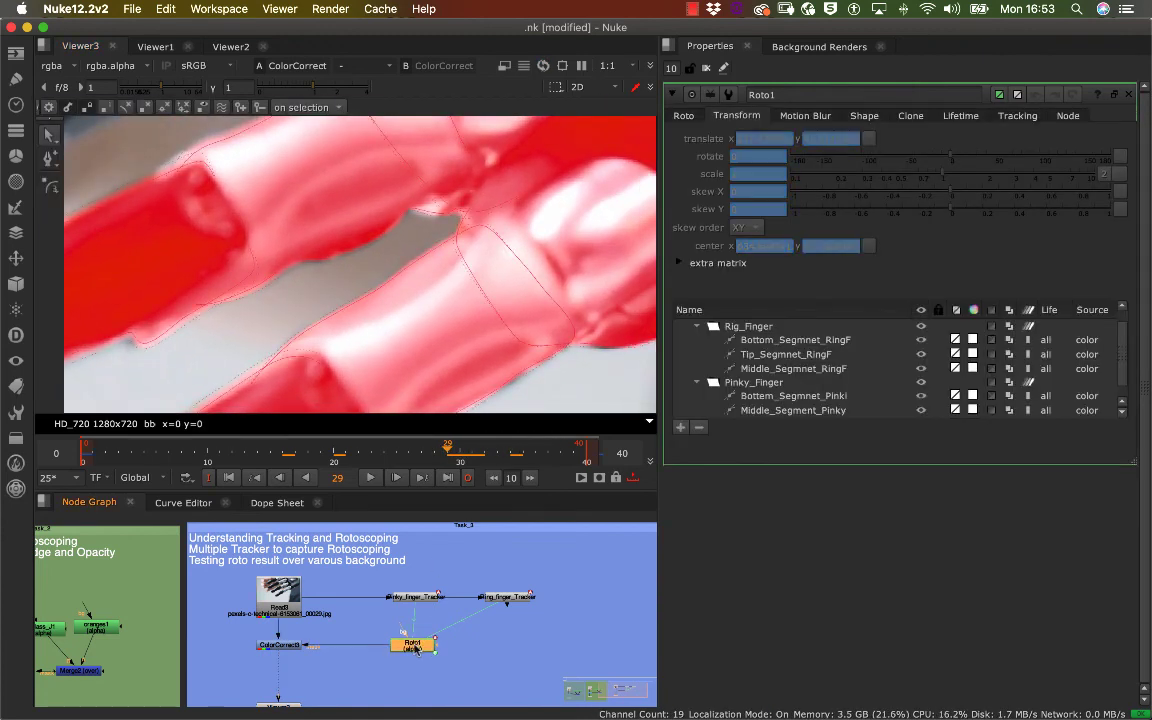
left_click(776, 356)
left_click(773, 369)
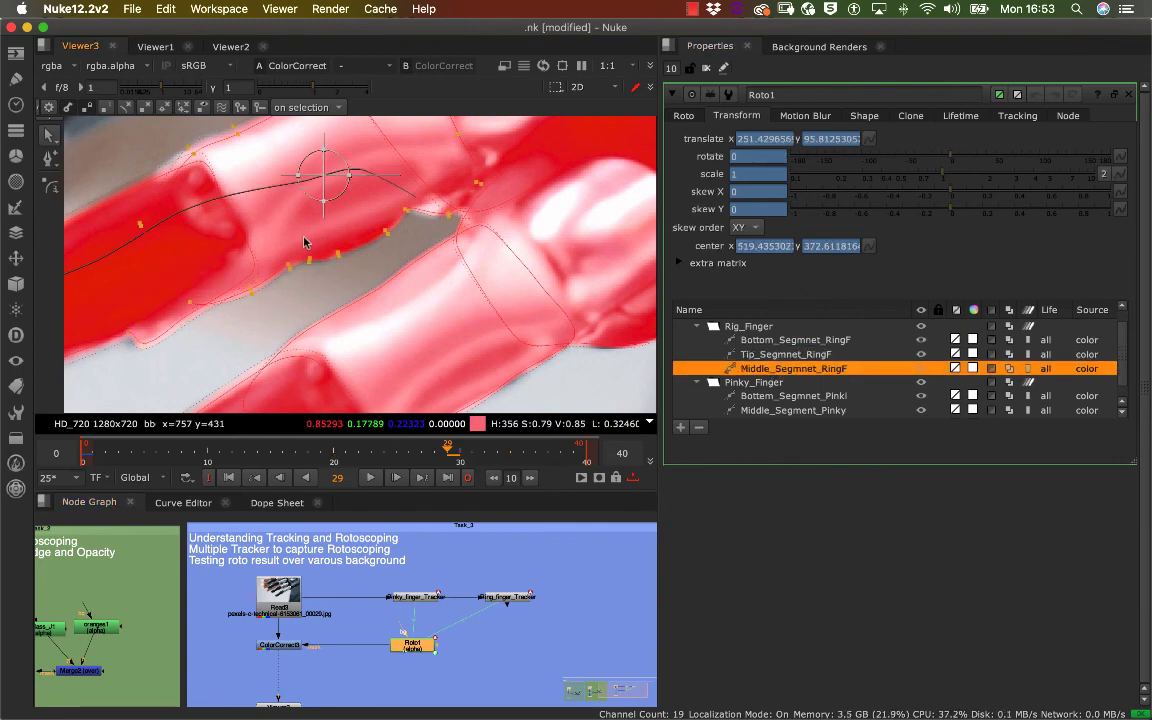
left_click_drag(302, 235, 334, 272)
left_click_drag(391, 213, 304, 285)
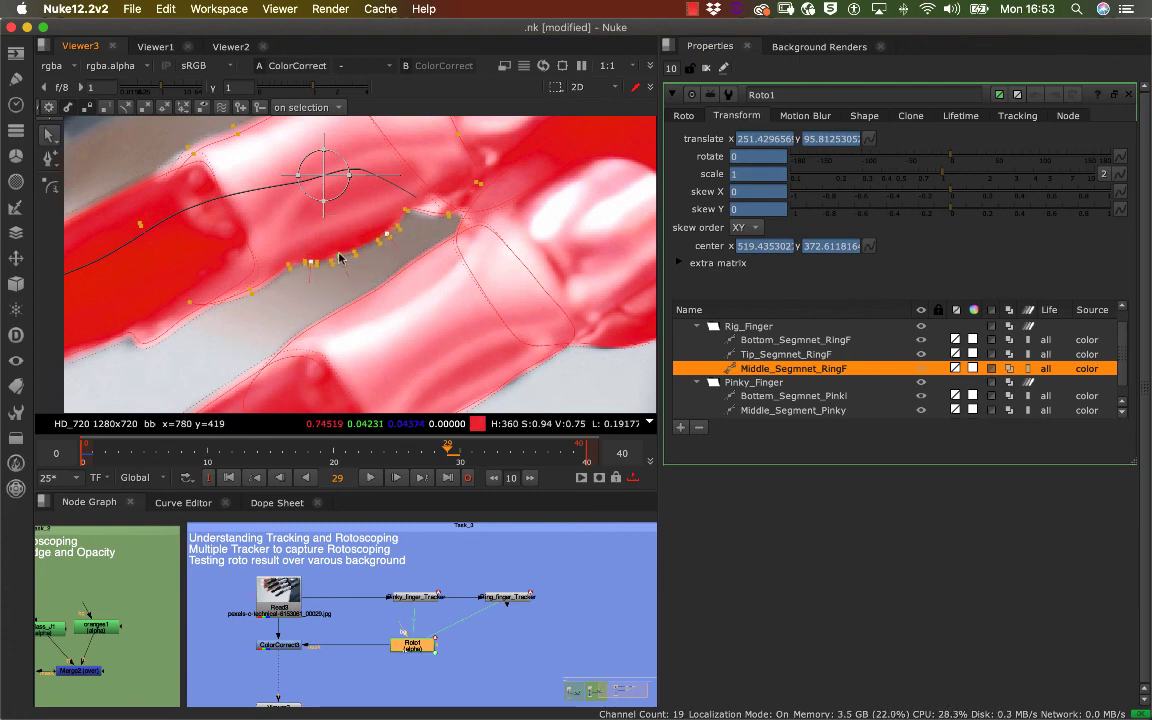
left_click(318, 282)
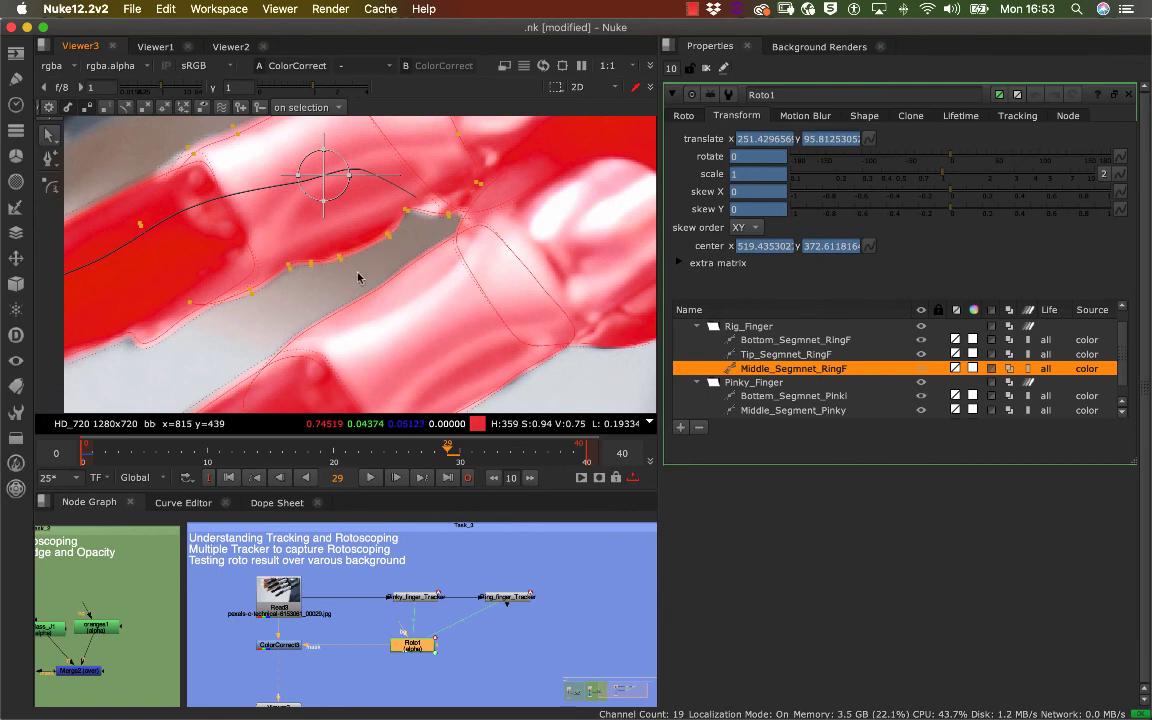
left_click_drag(274, 205, 375, 262)
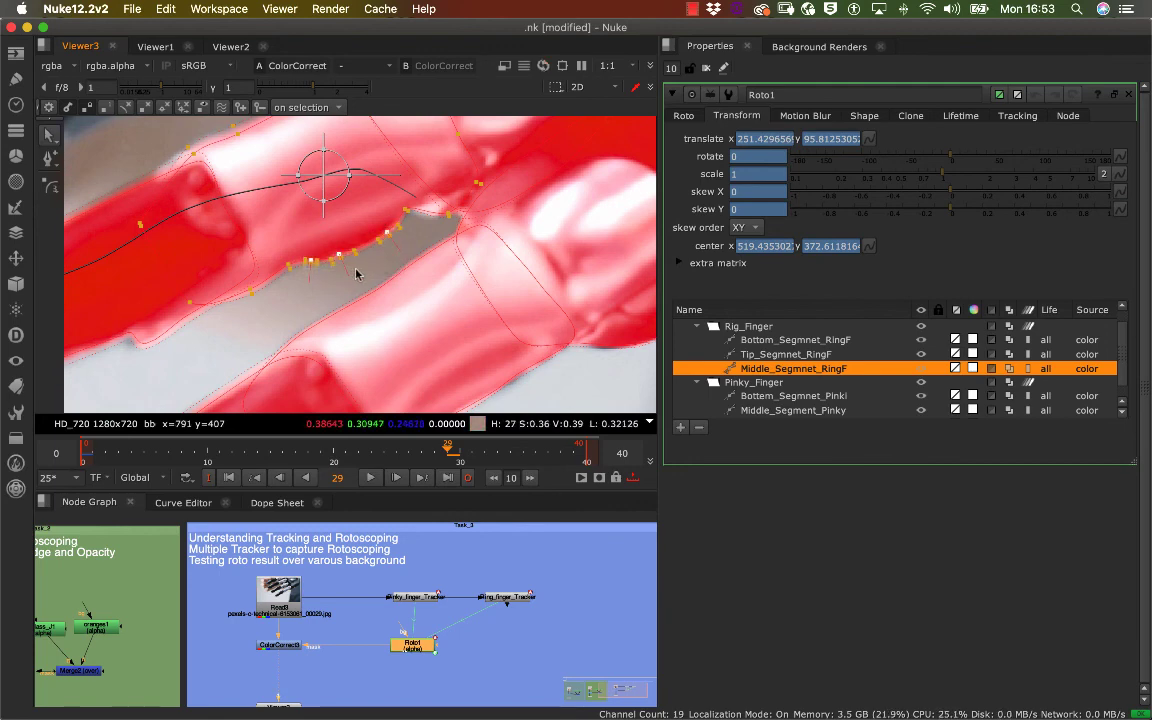
scroll(345, 280, "down", 6)
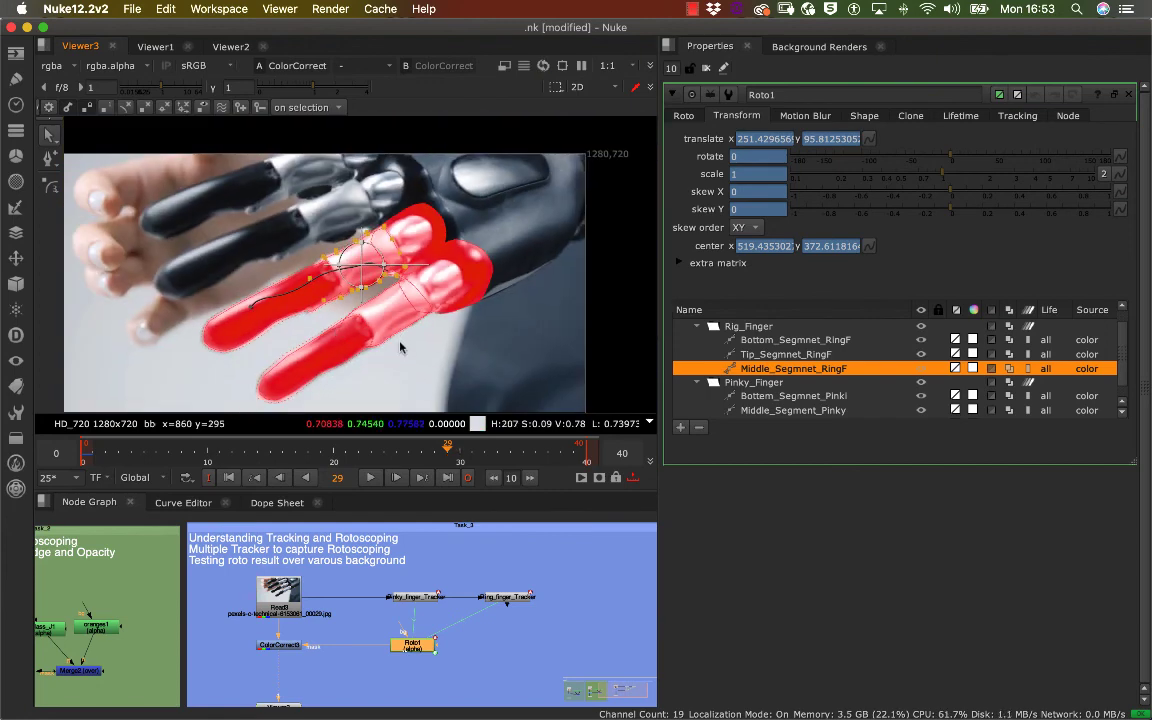
left_click(402, 350)
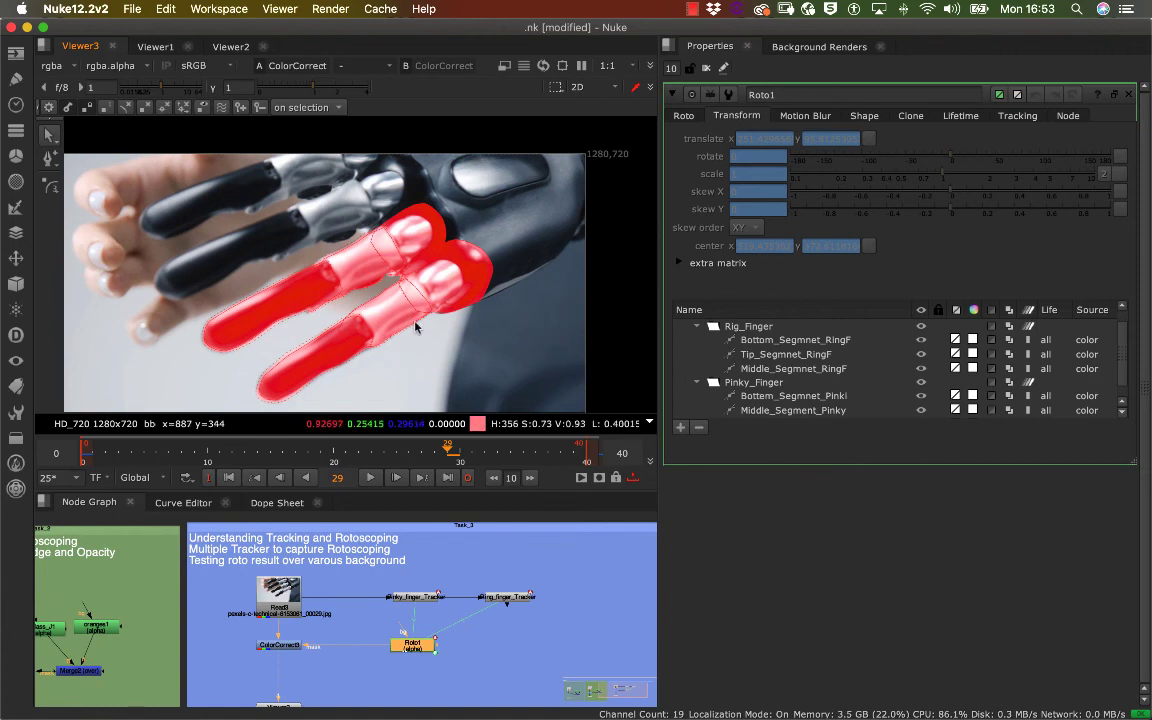
middle_click_drag(428, 331, 500, 342)
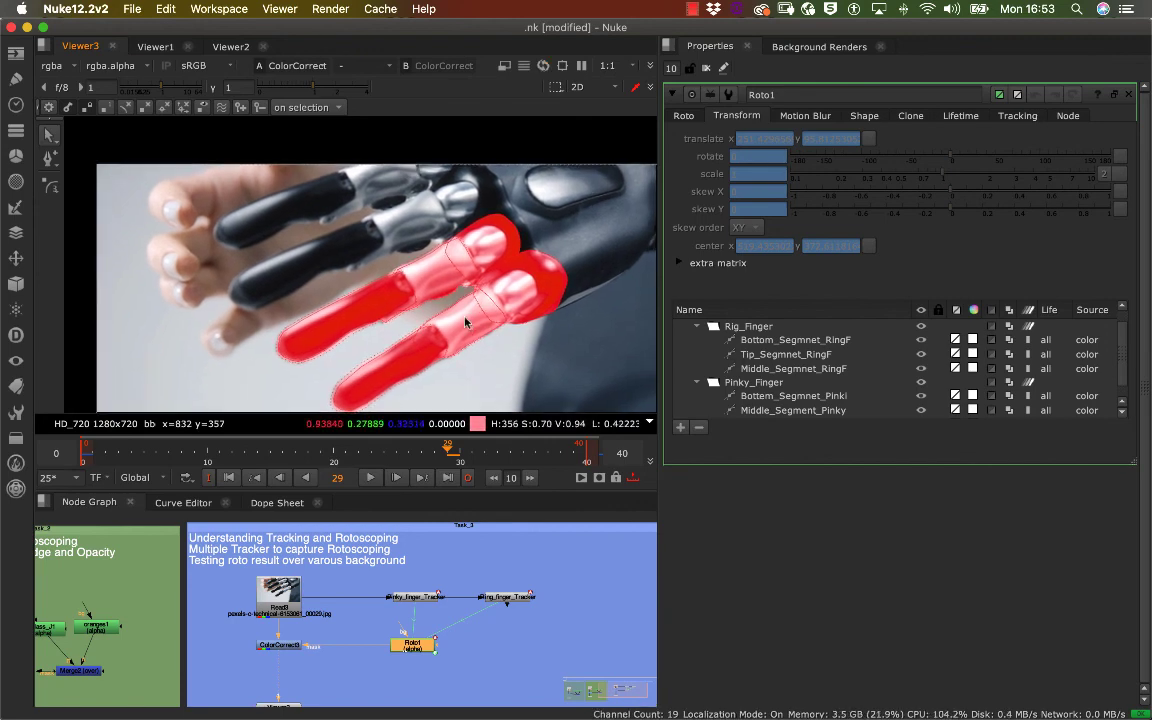
middle_click_drag(464, 324, 459, 328)
scroll(460, 331, "up", 3)
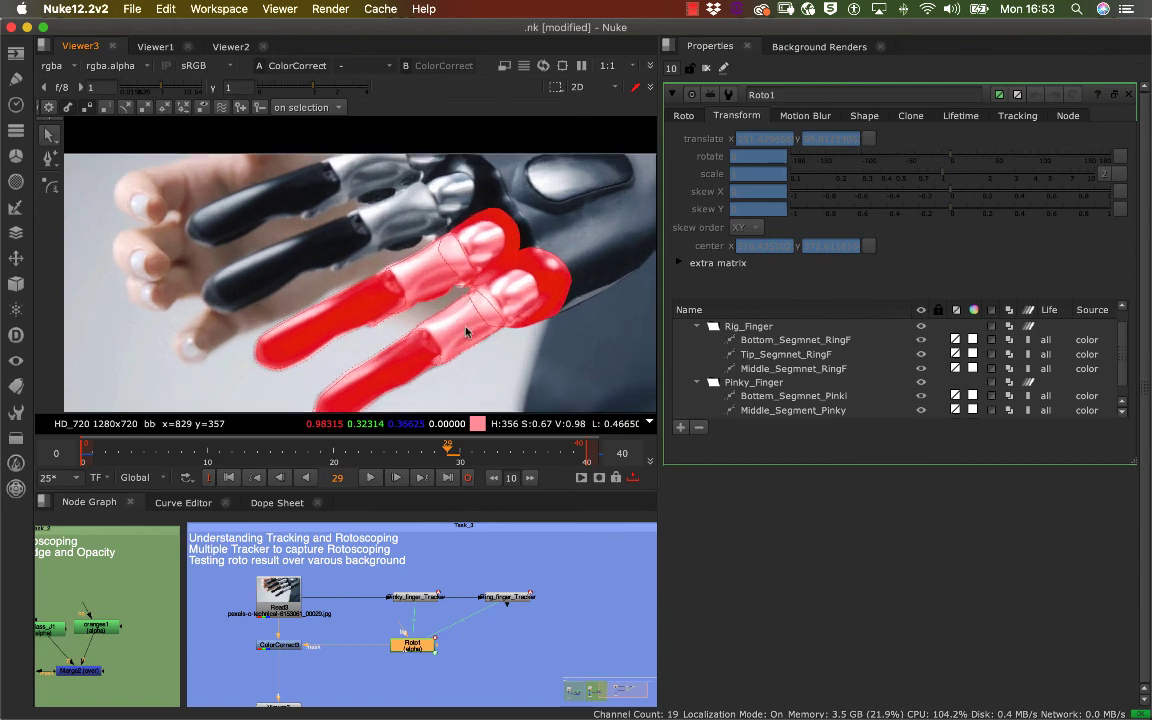
scroll(475, 330, "up", 1)
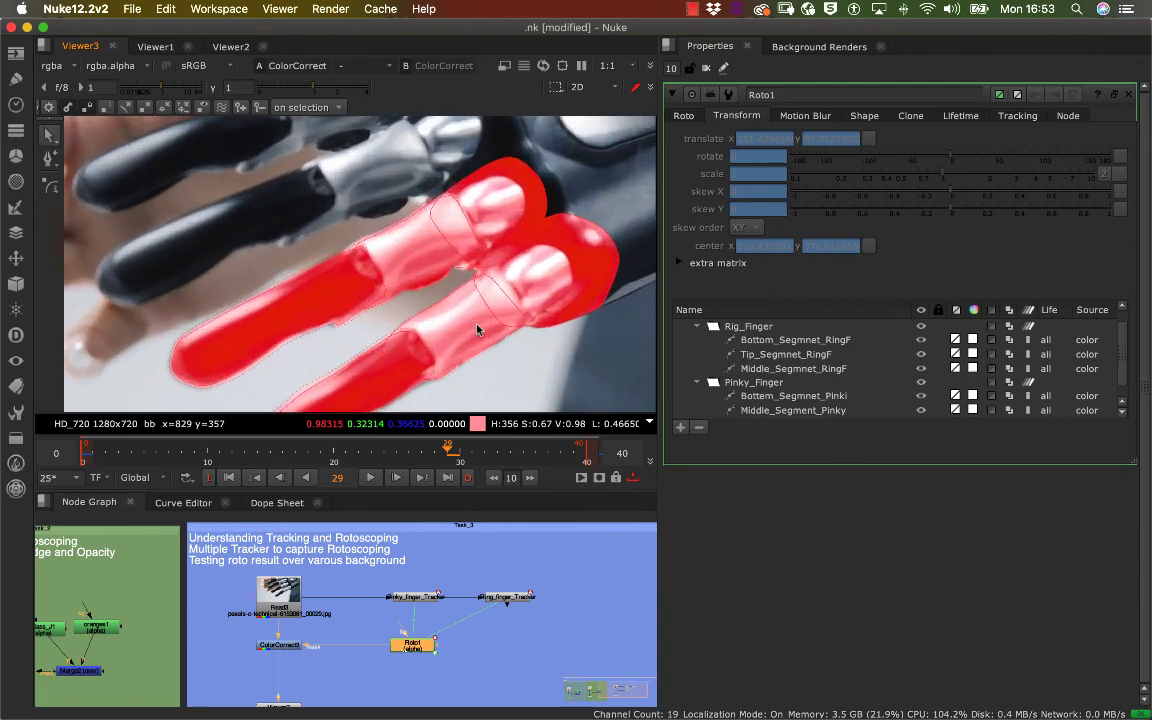
scroll(468, 333, "down", 2)
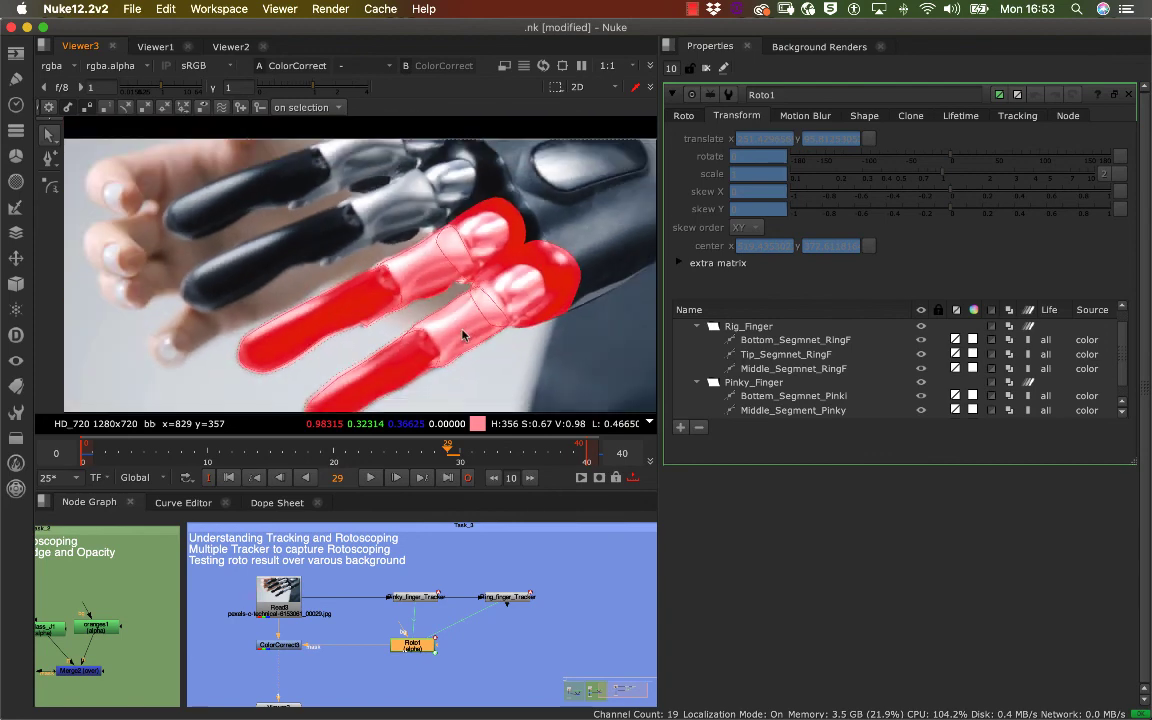
scroll(452, 339, "down", 4)
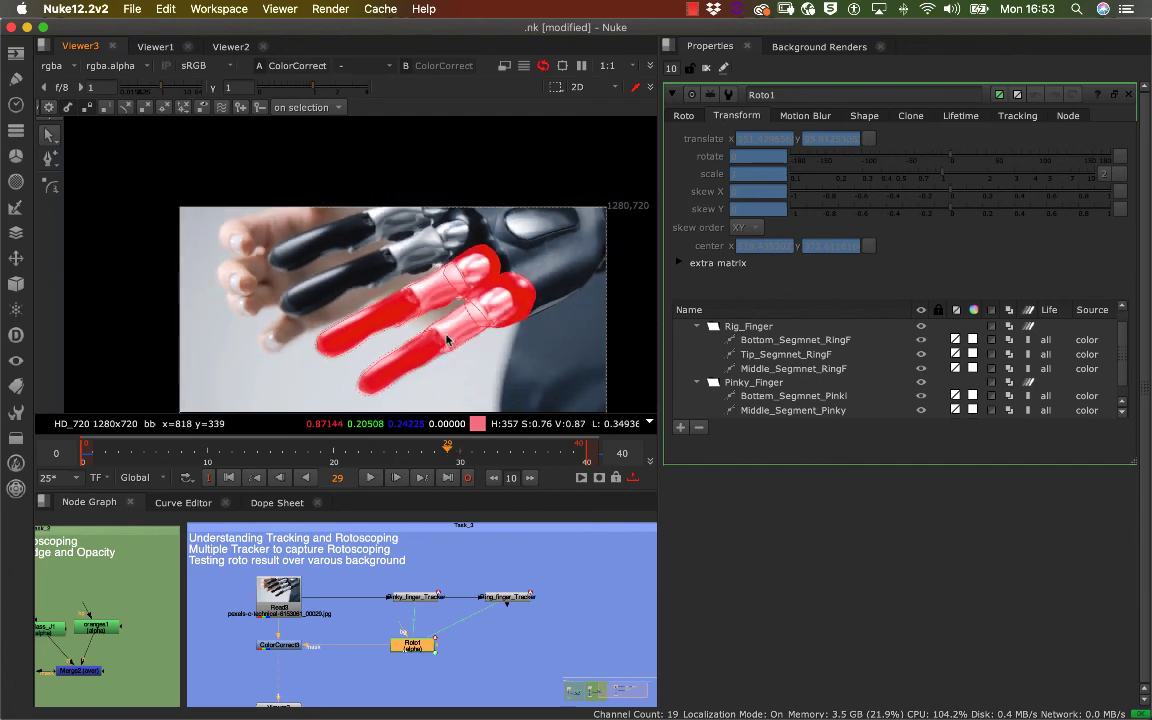
scroll(447, 340, "down", 2)
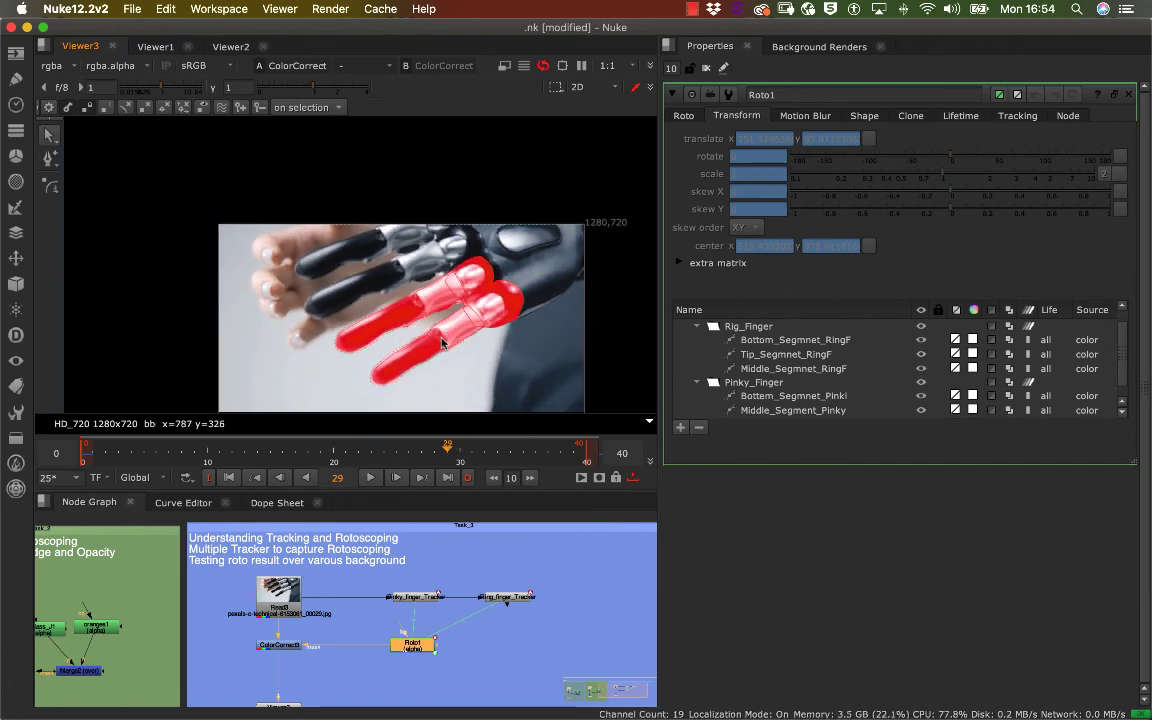